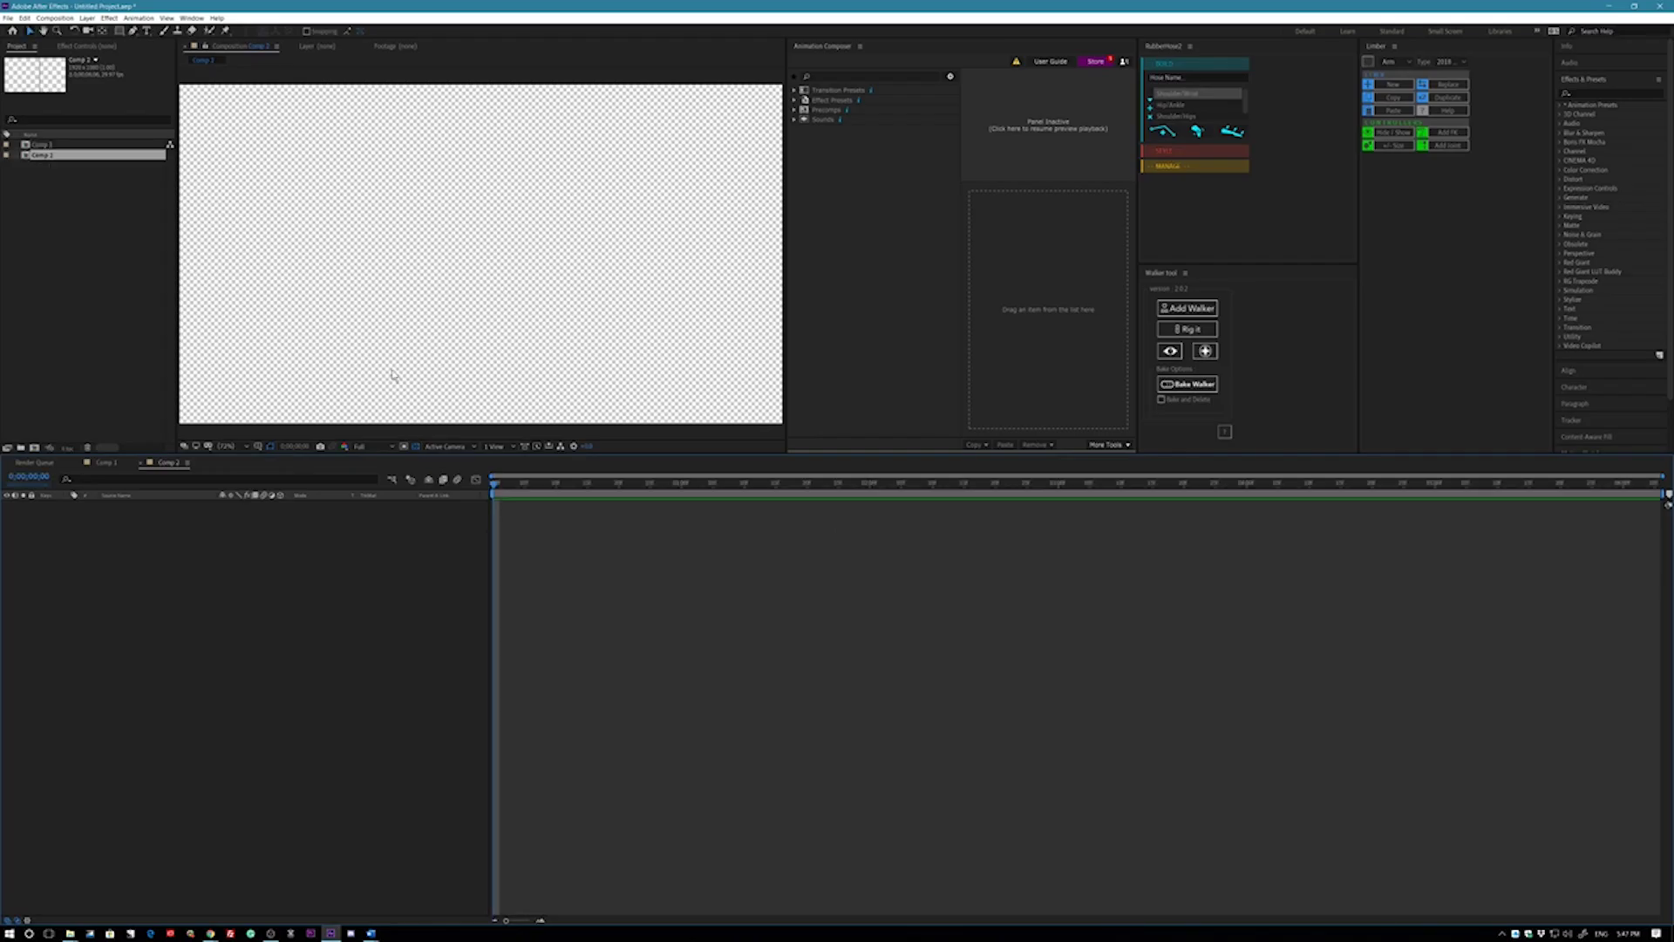
- Start importing a file and browse to the MONSTER folder inside the tutorial videos folder
click(228, 447)
click(340, 643)
click(8, 17)
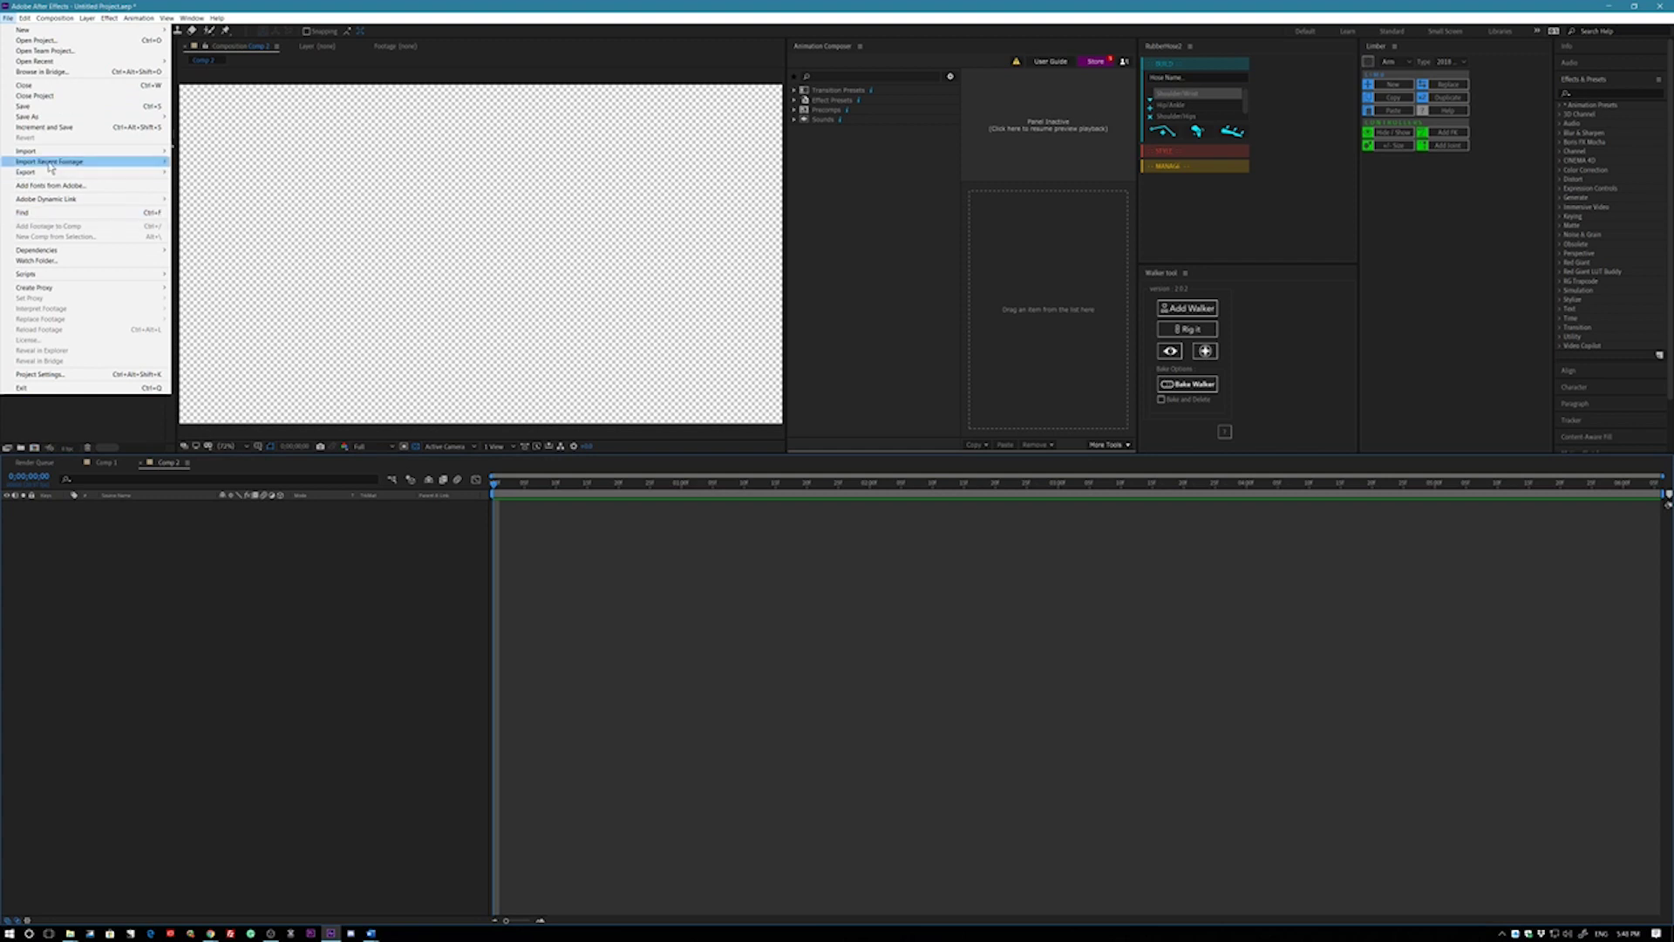
mouse_move(55, 152)
click(264, 157)
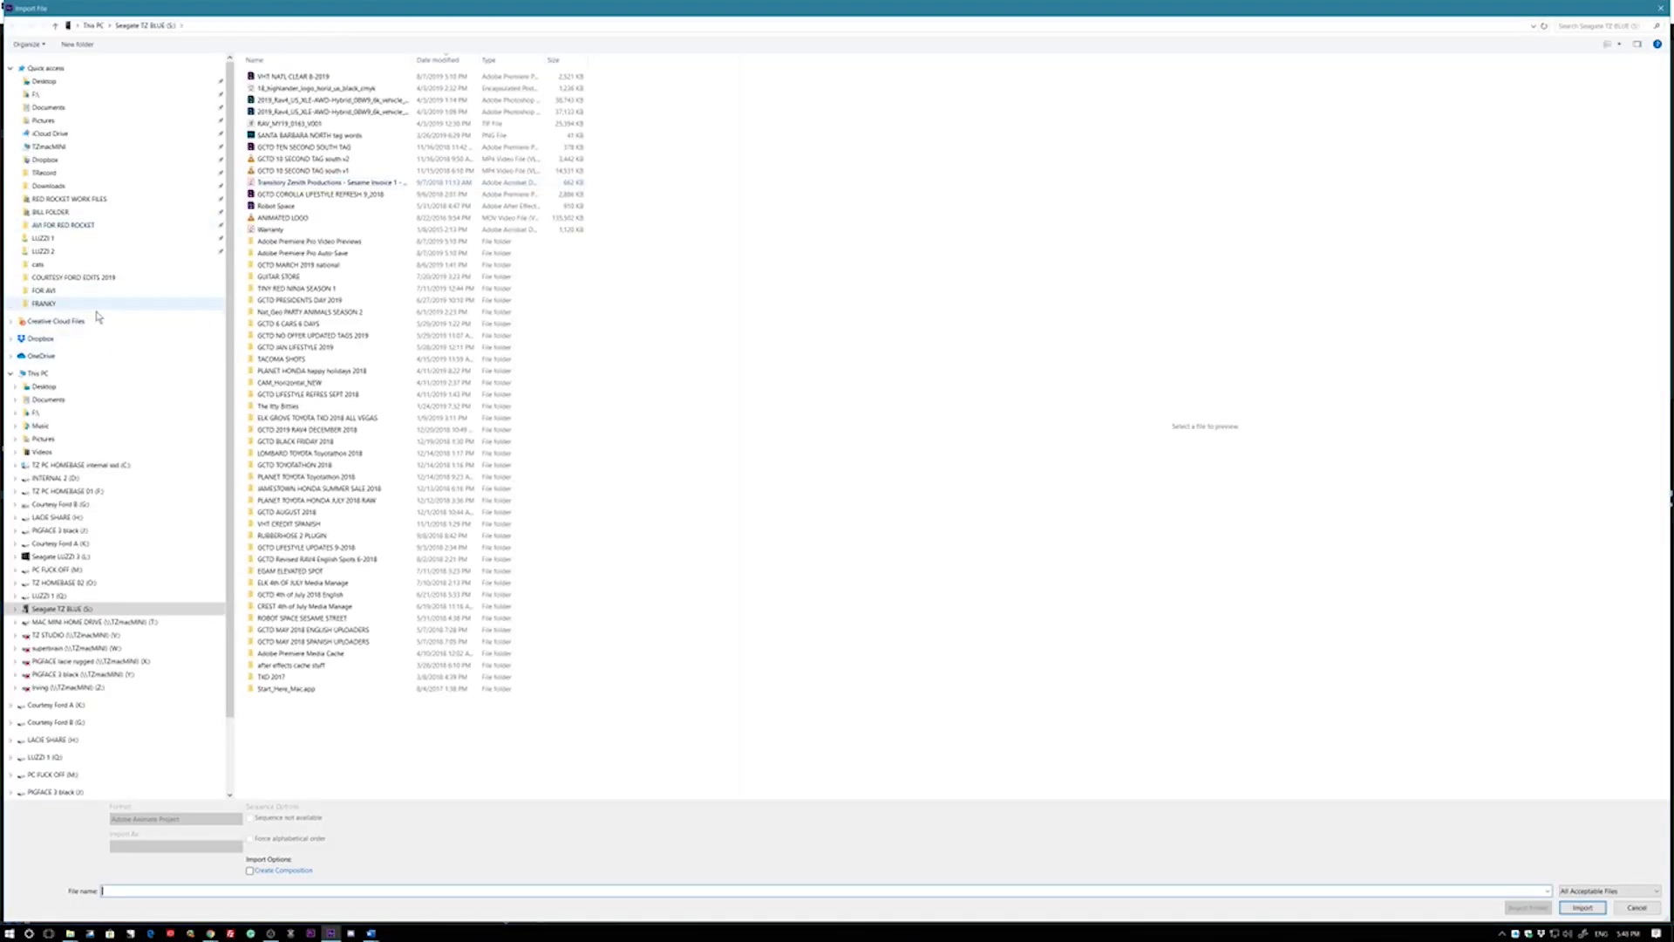
click(89, 303)
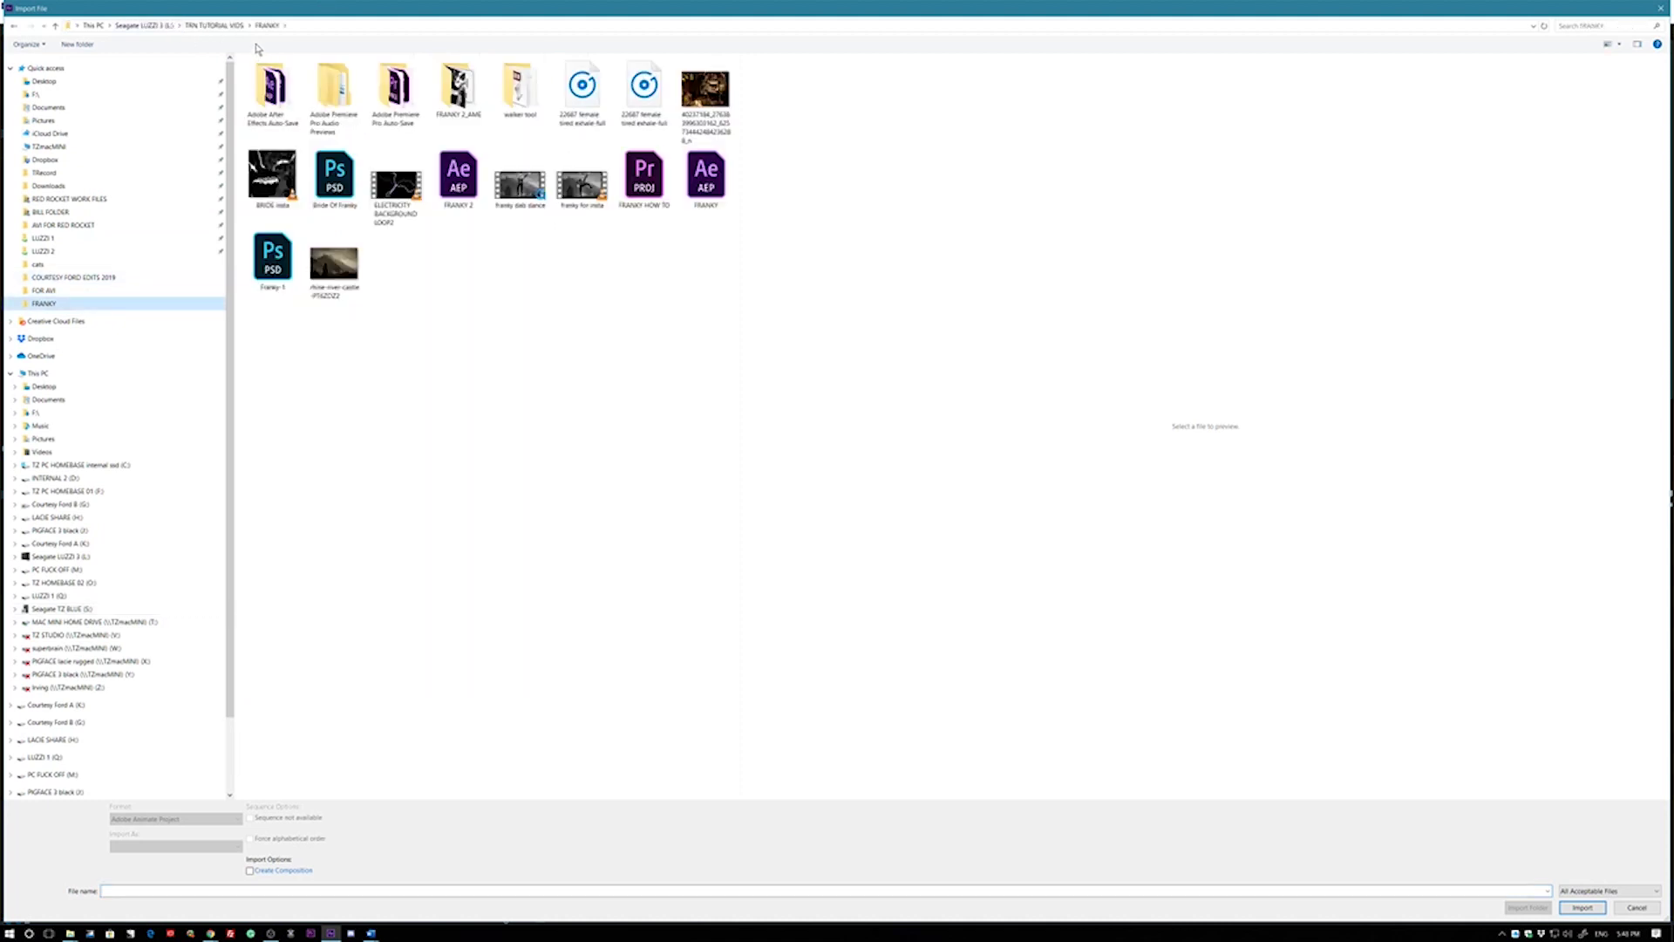
click(215, 25)
double_click(273, 88)
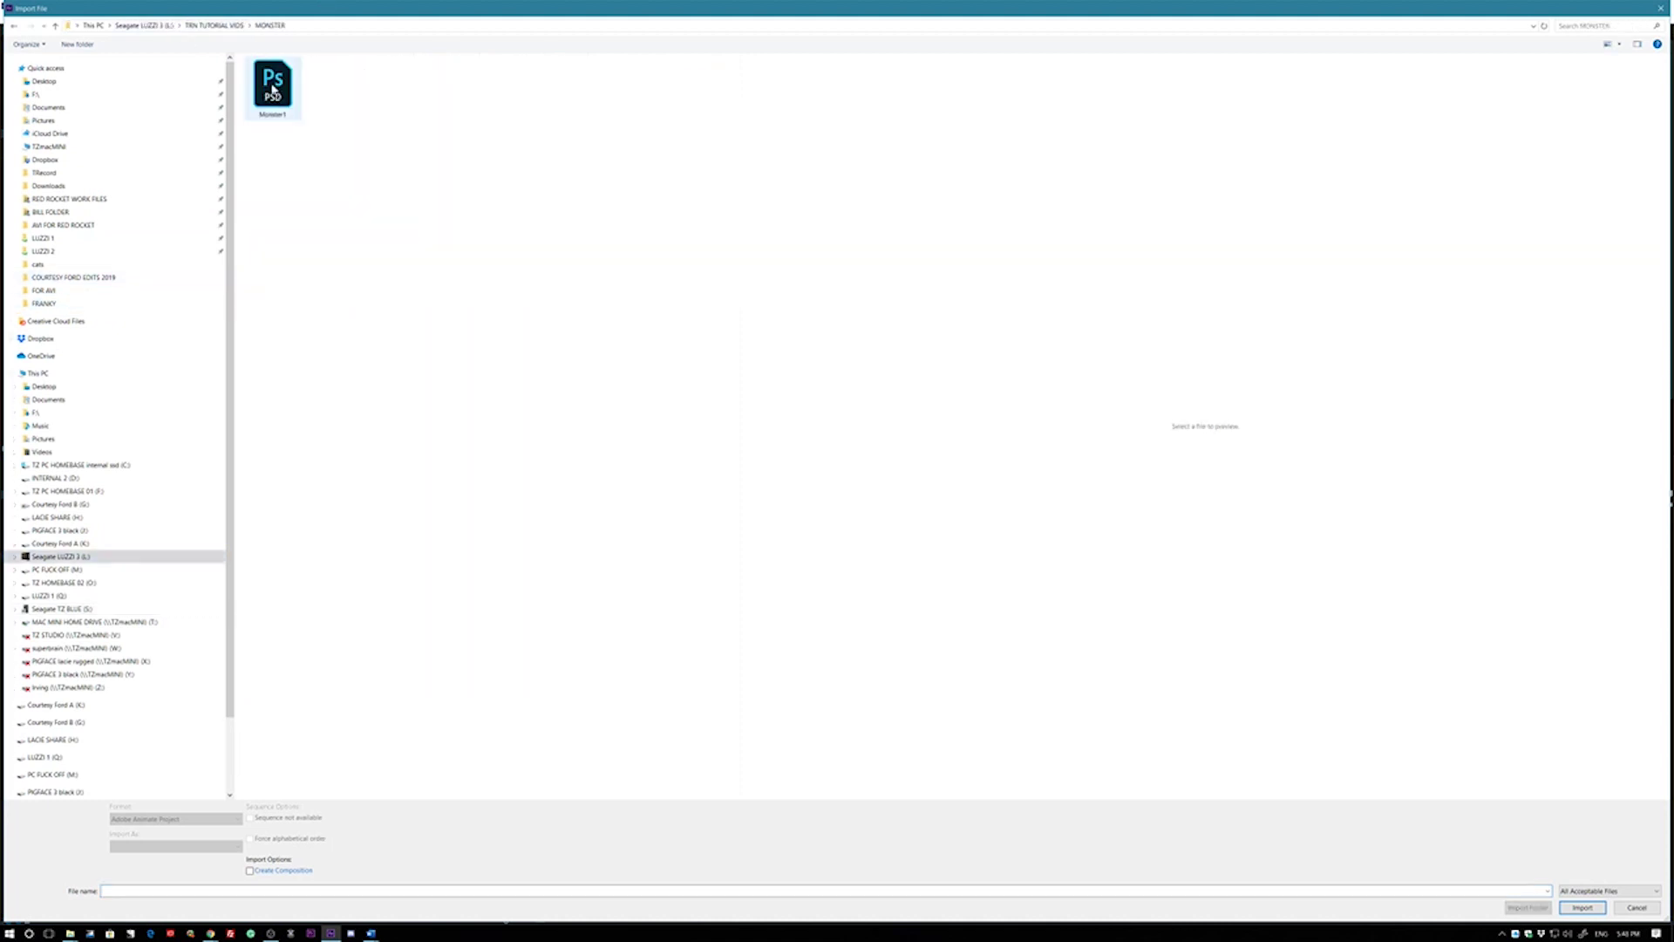
- Import Monster1.psd as Composition - Retain Layer Sizes, with editable layer styles
click(274, 88)
click(225, 856)
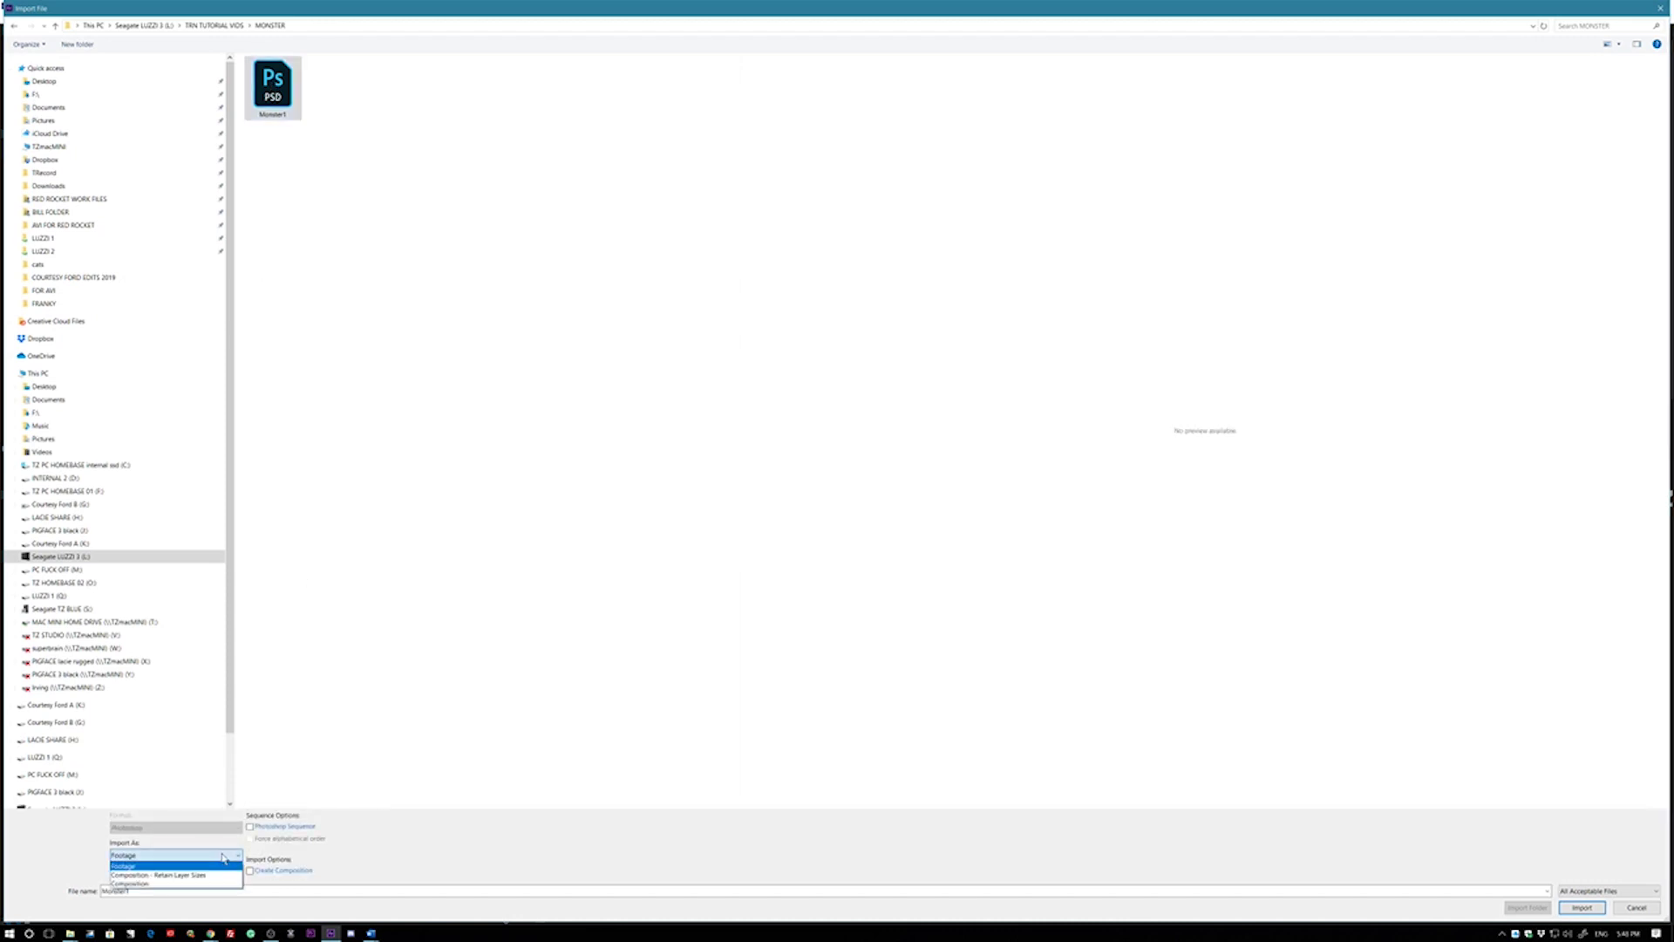
click(220, 878)
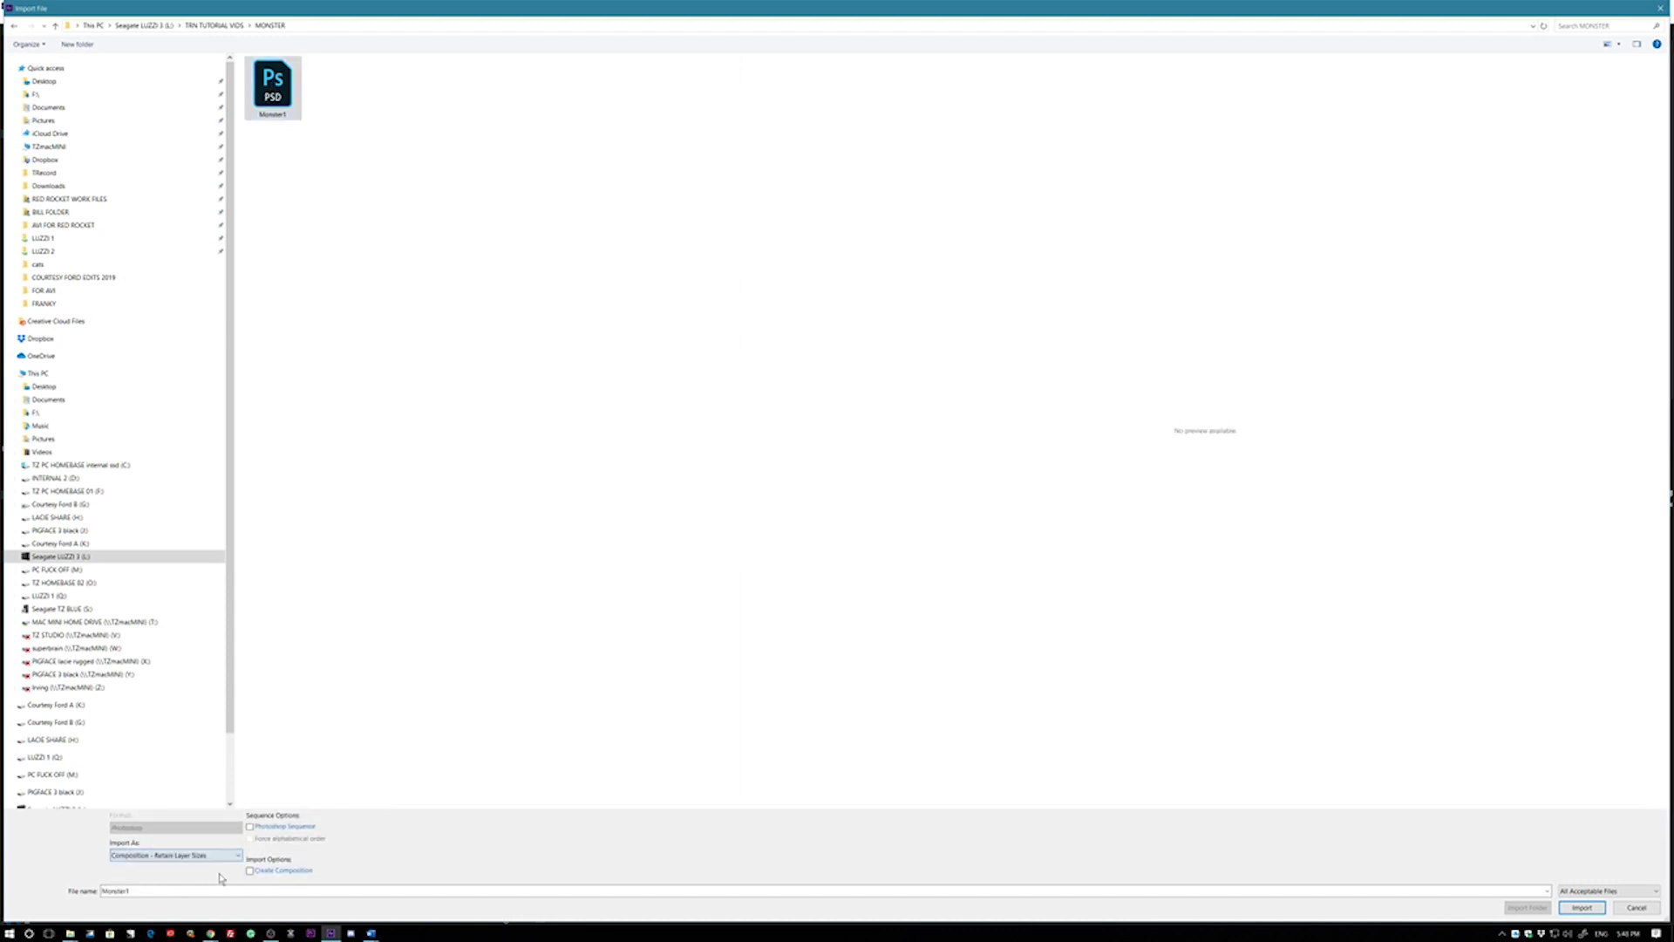
click(1582, 907)
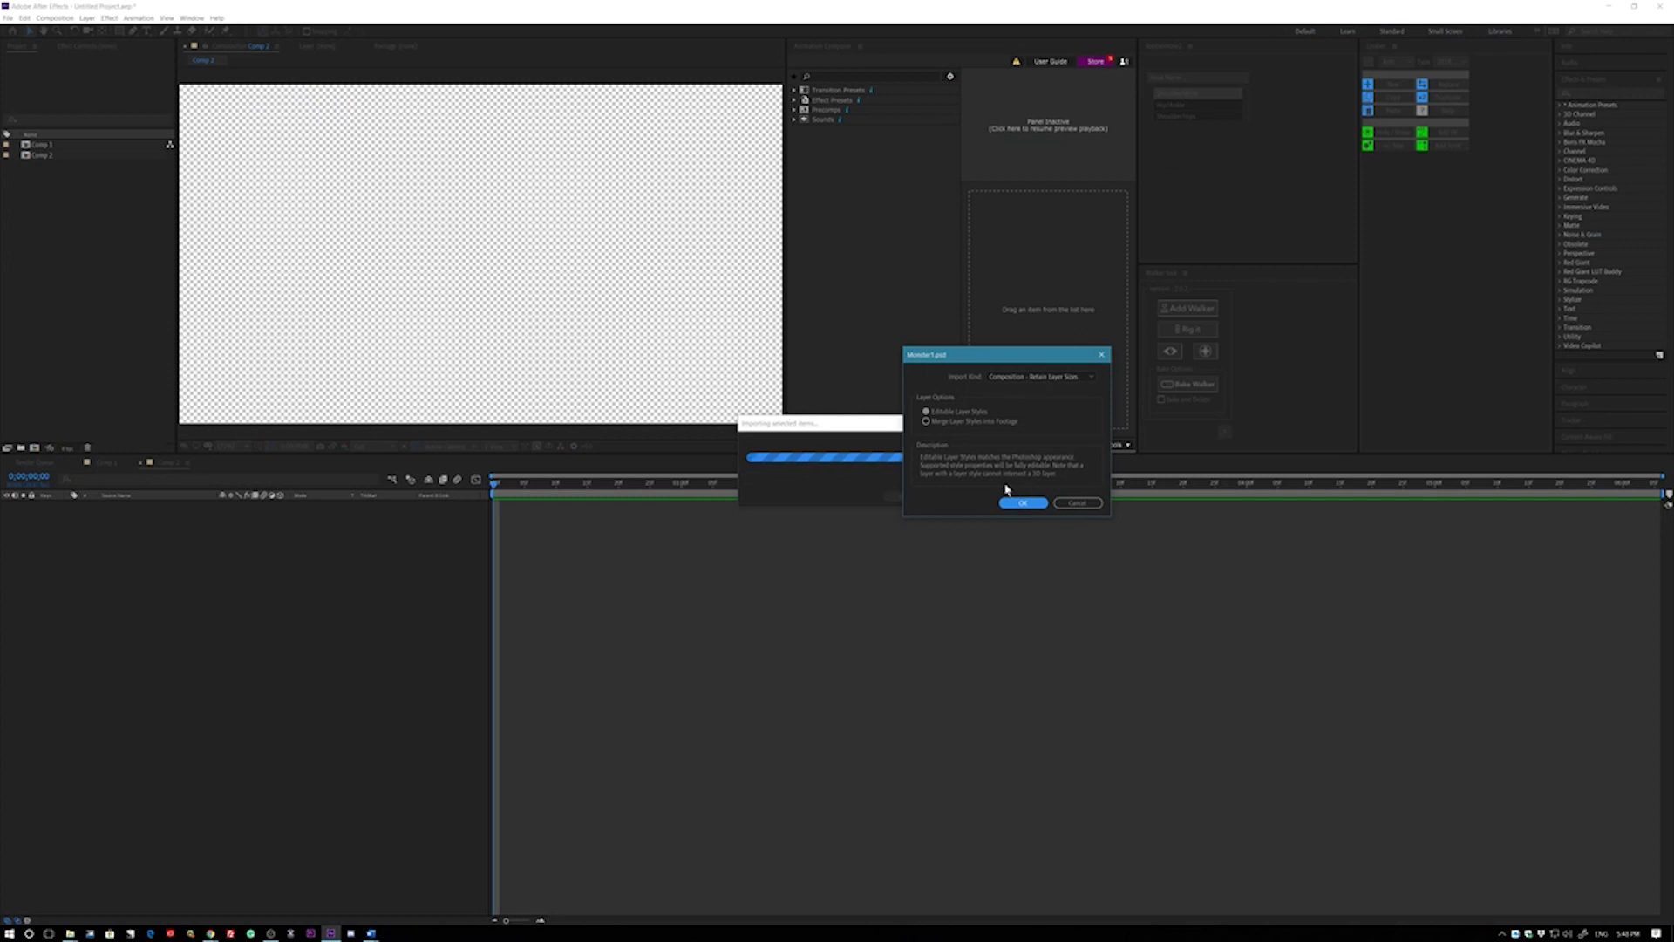
click(1023, 504)
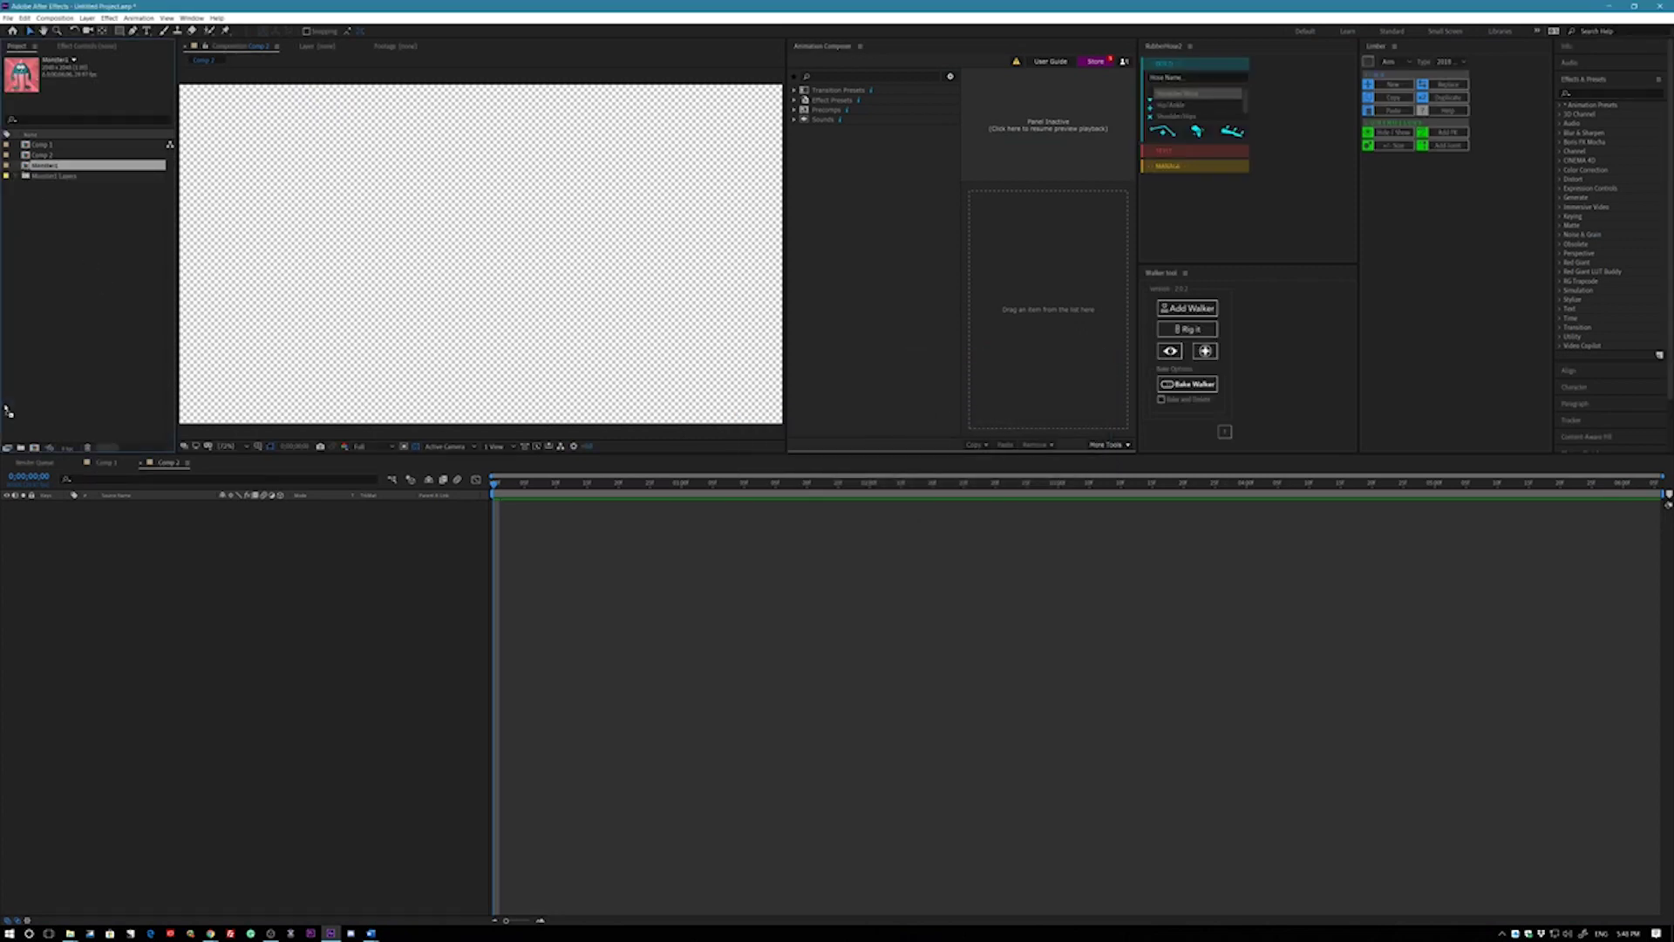
- Create a new composition from the imported Monster1 composition, and open the nested Monster1 to show its individual layers
click(35, 449)
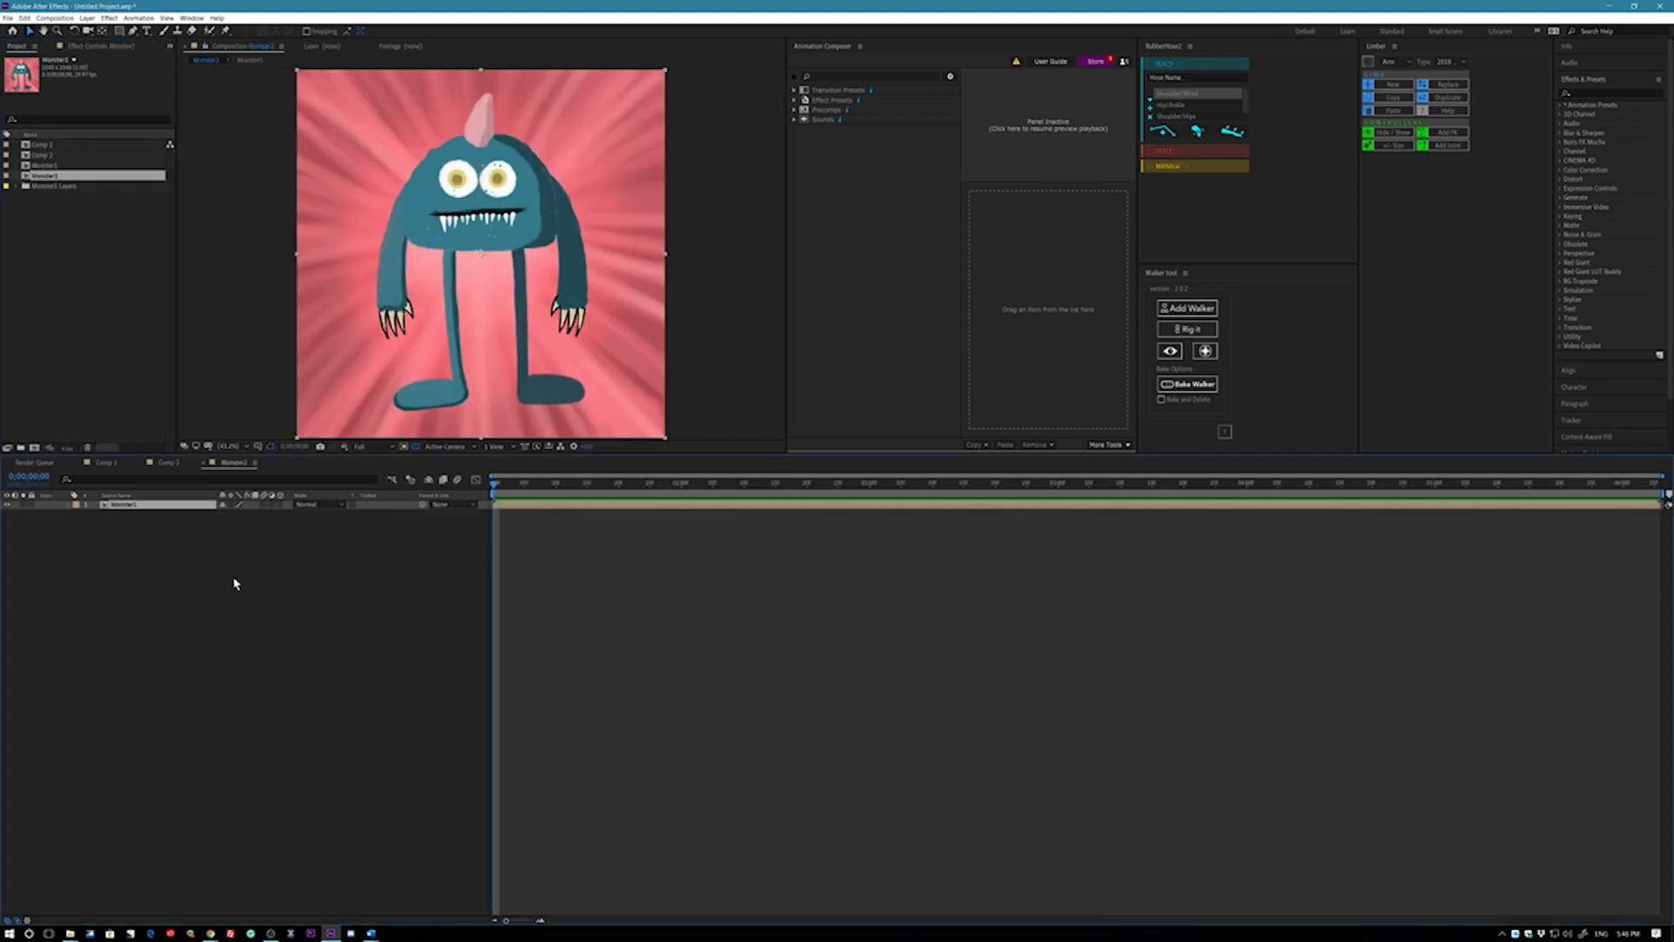
click(173, 463)
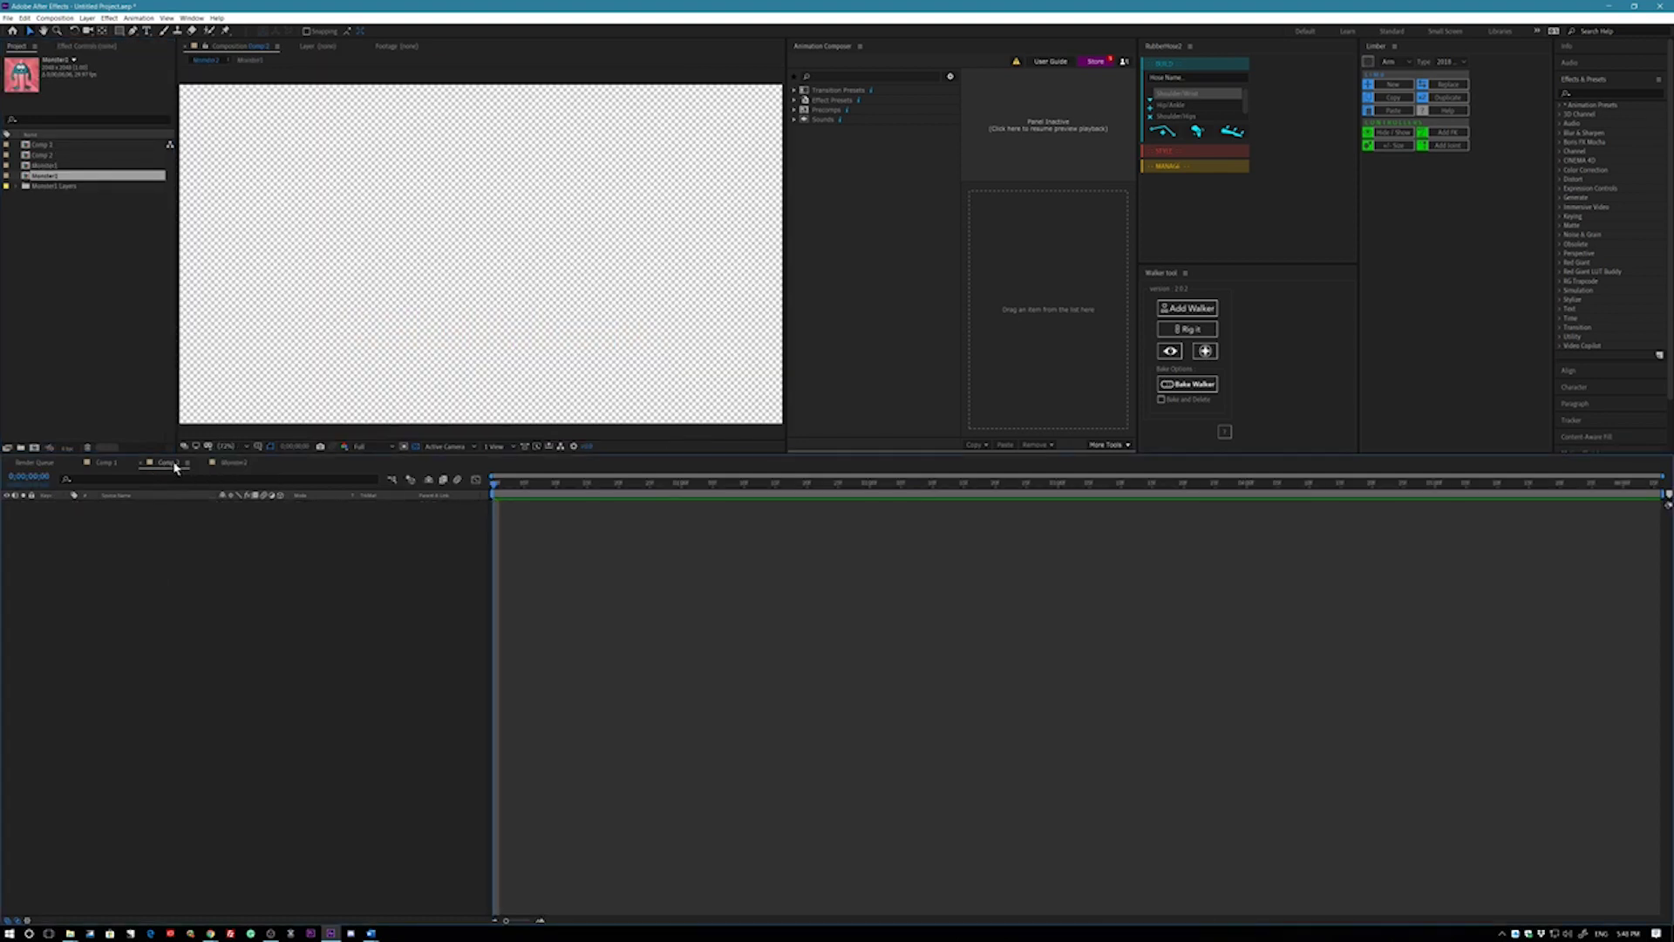
click(238, 463)
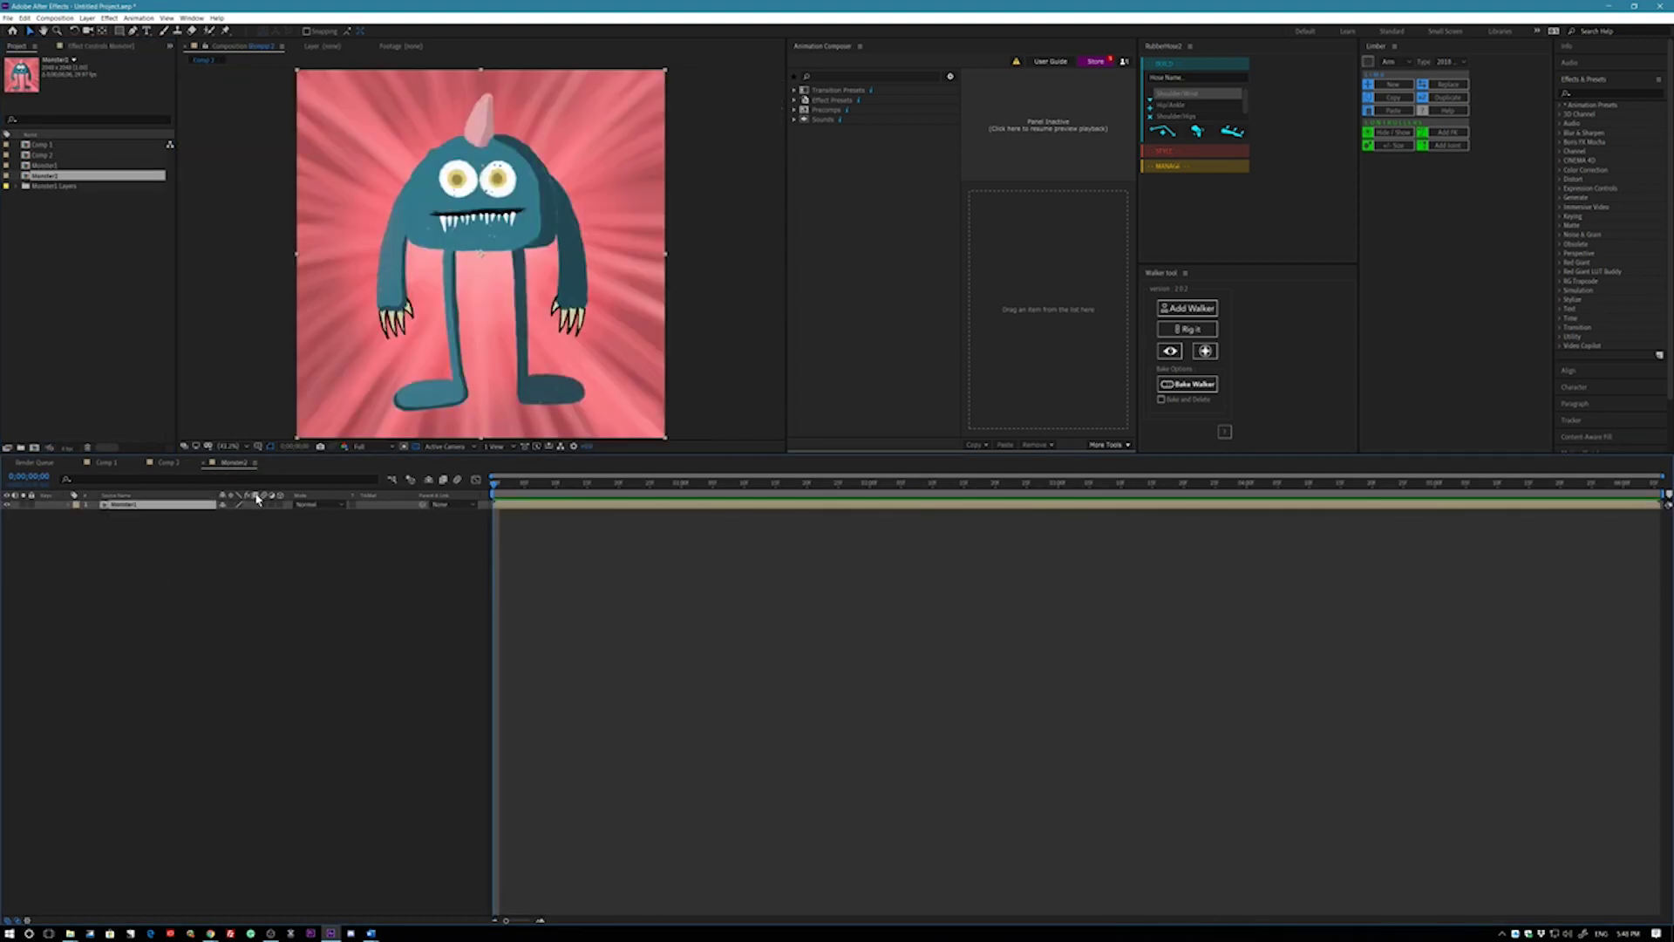
double_click(120, 508)
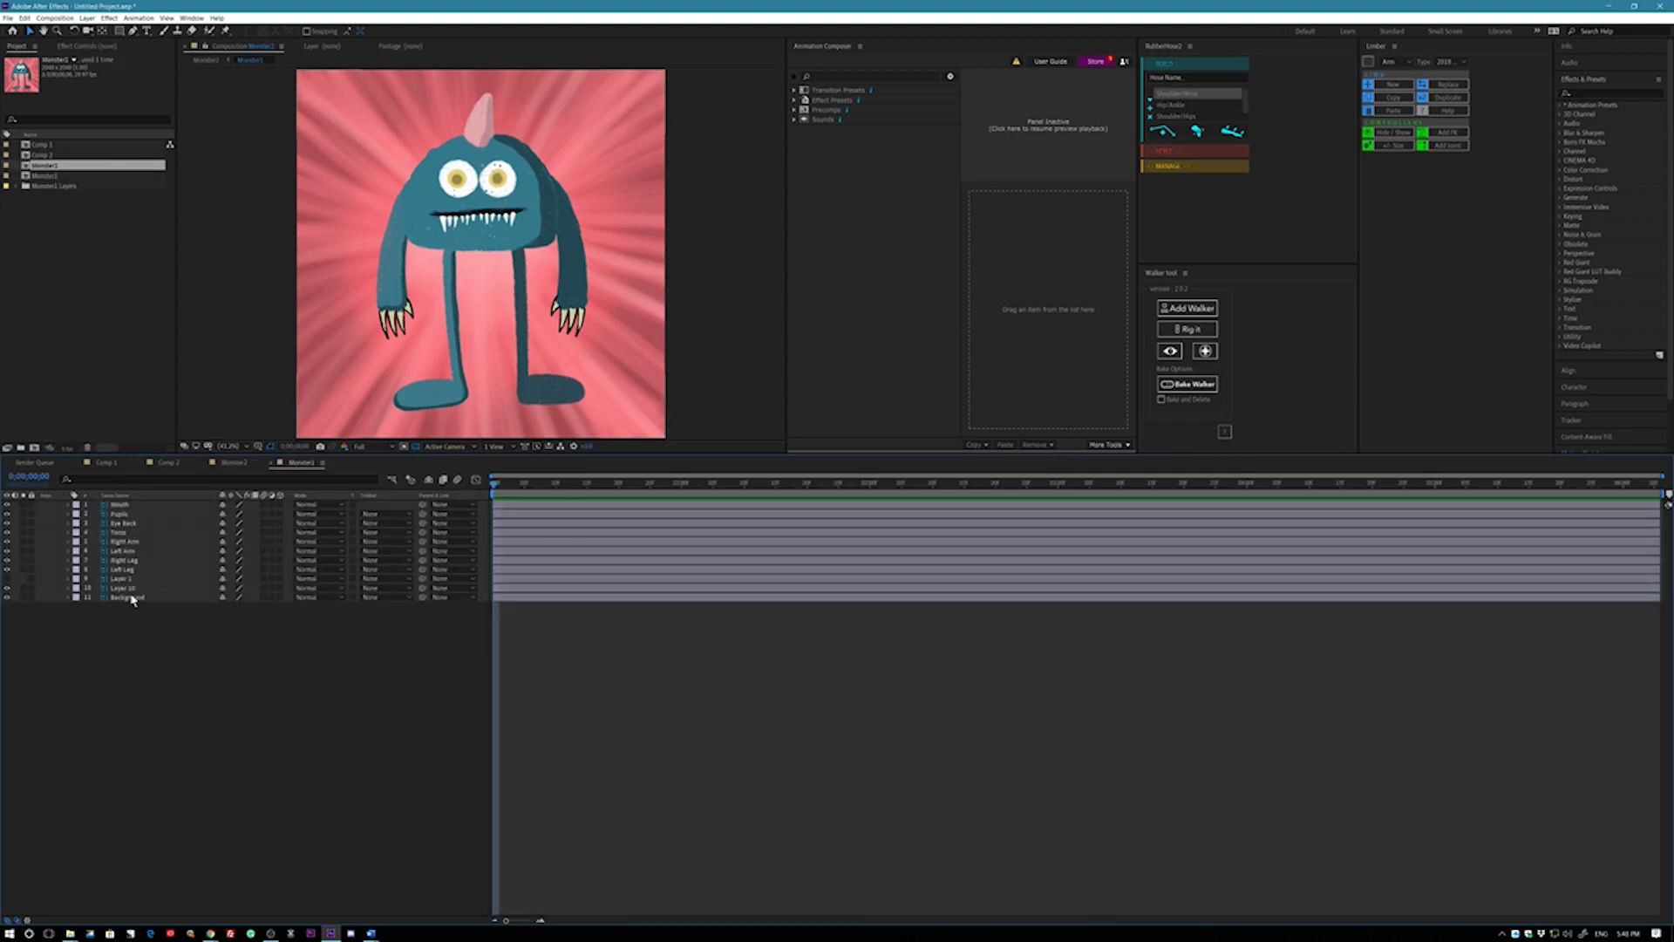
- Delete the Background layer and Layer 10 from the monster composition
click(132, 598)
key(Delete)
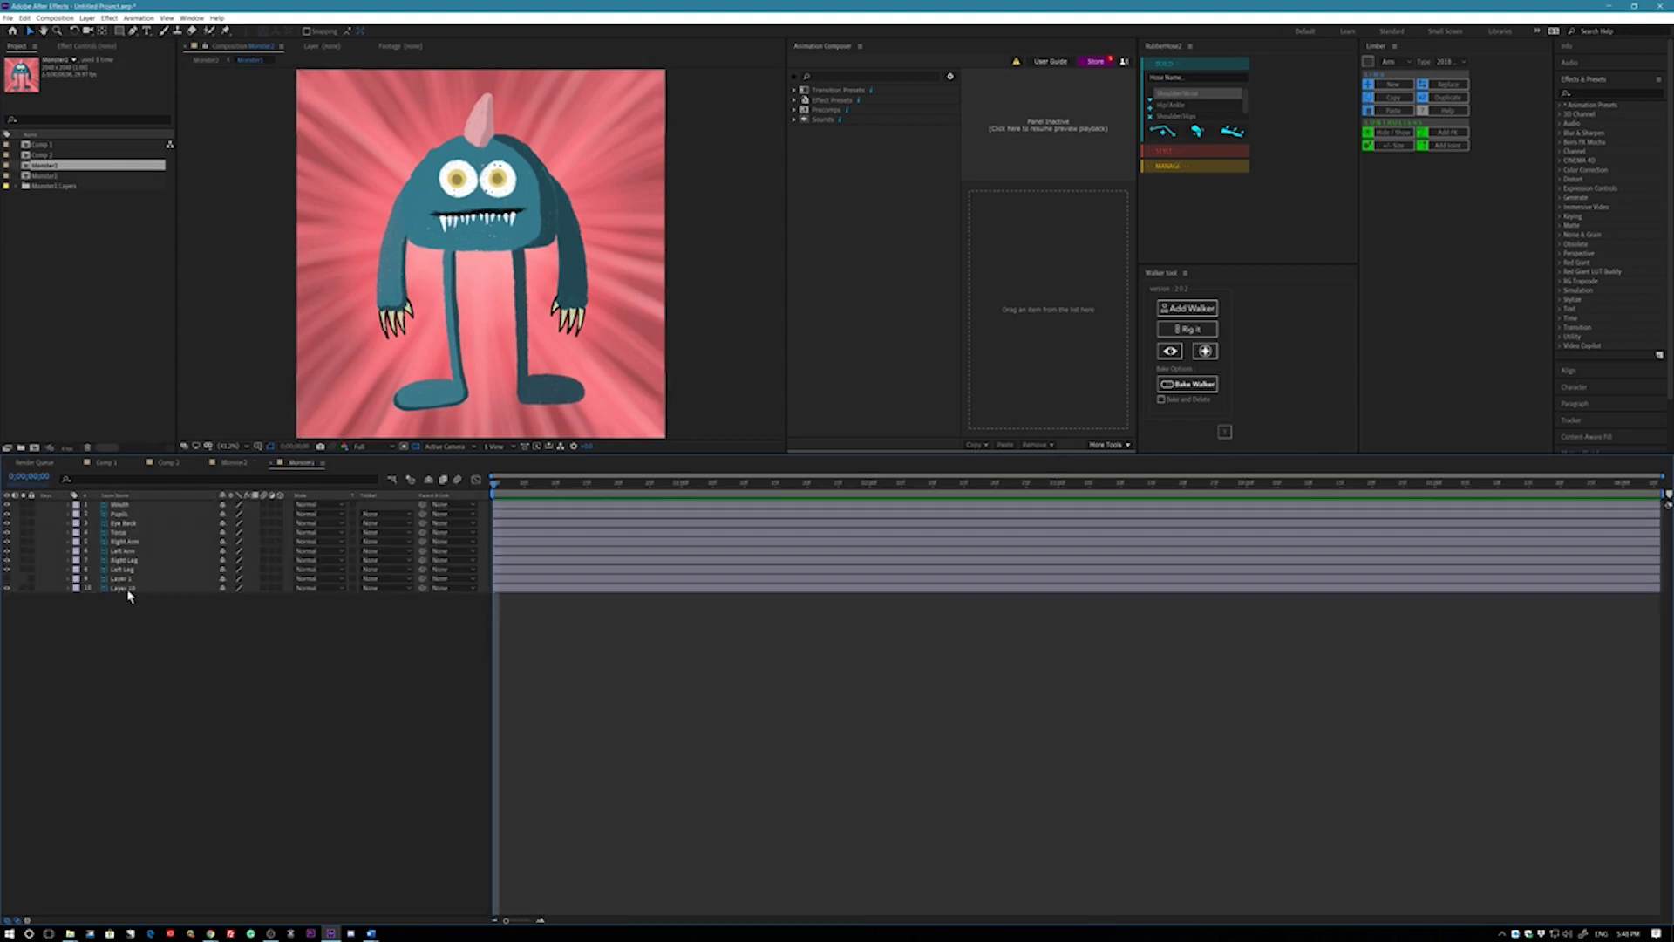
click(126, 590)
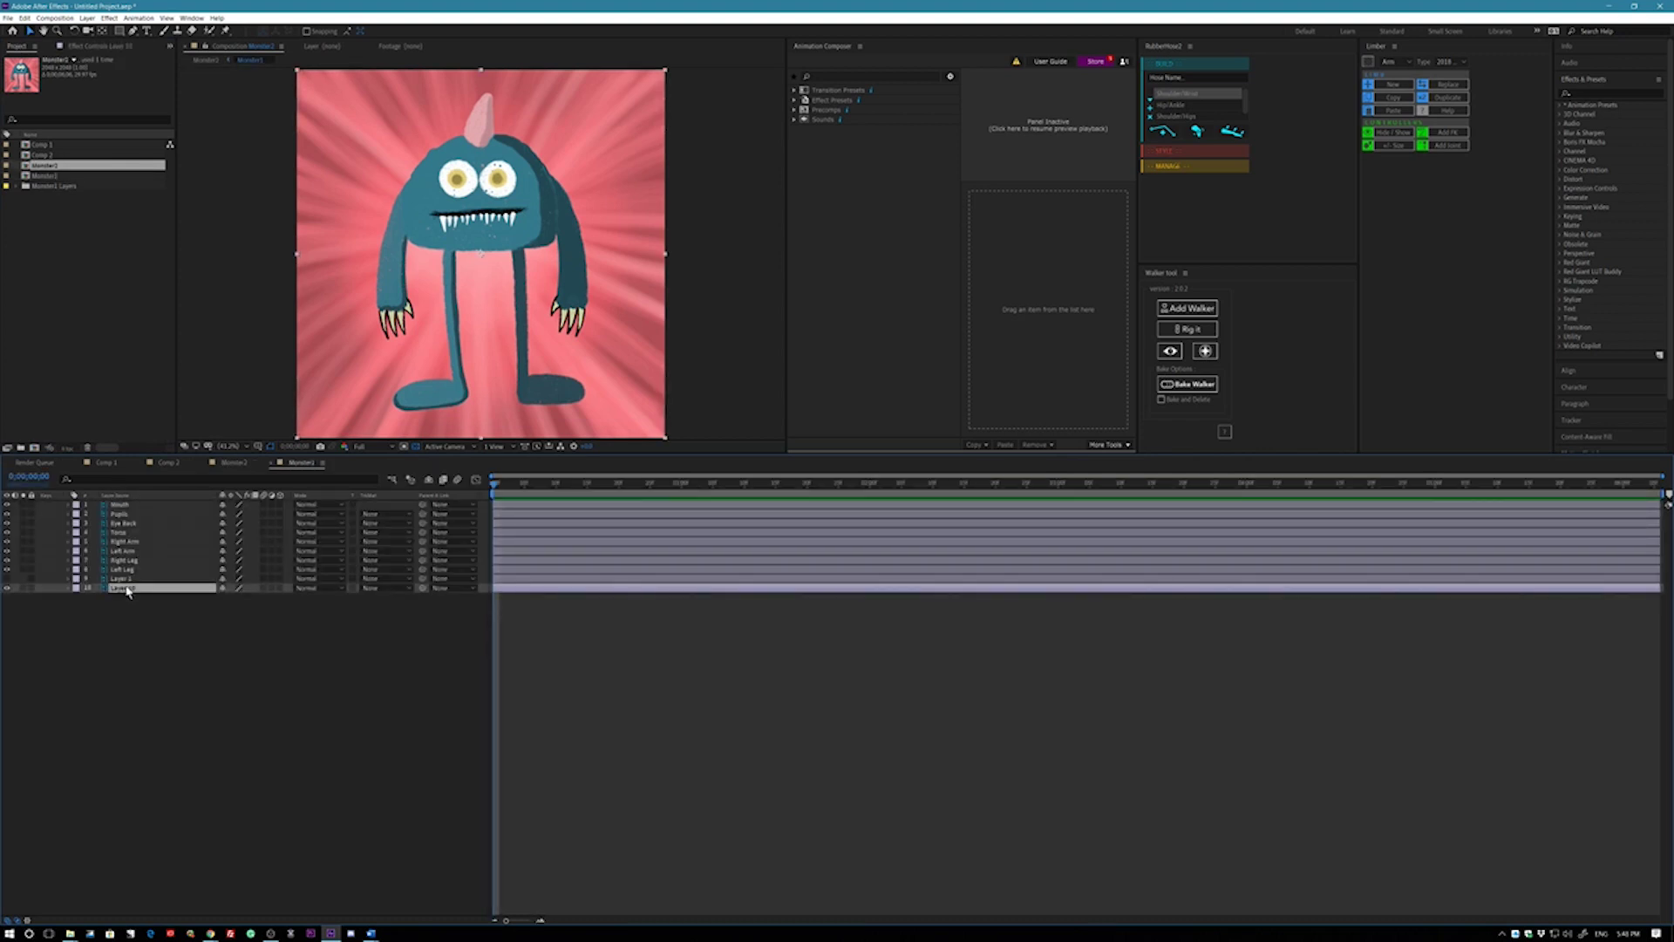
click(8, 589)
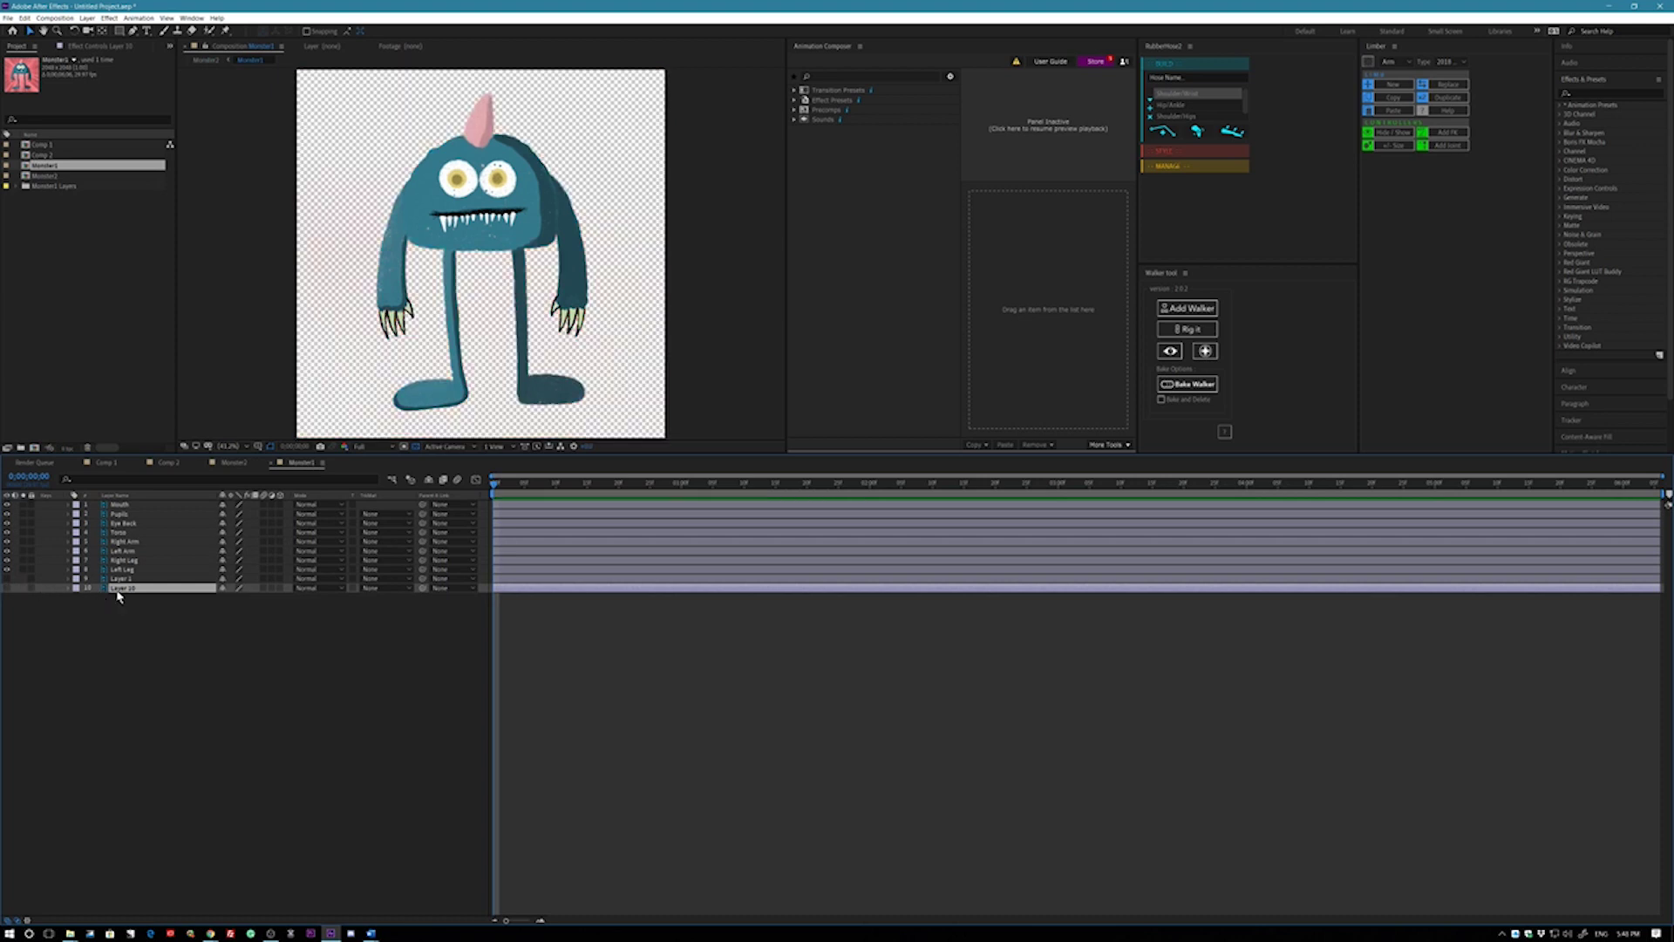
key(Delete)
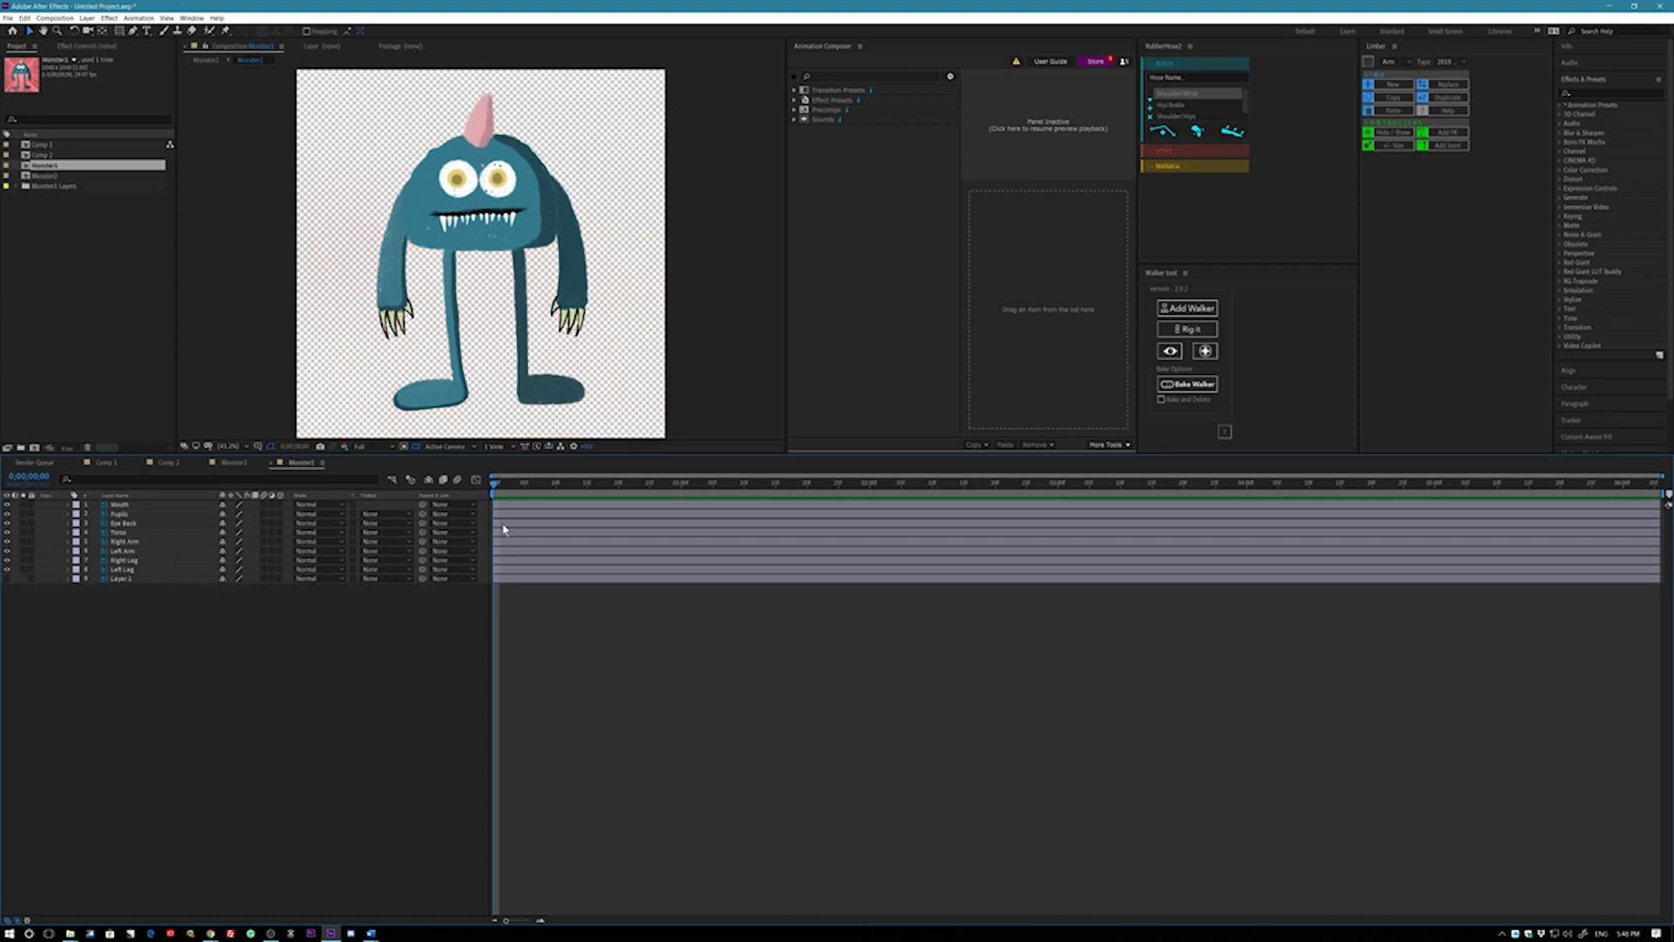
- Pre-compose the Mouth, Pupils and Eye Back layers into a new composition named FACE
click(126, 506)
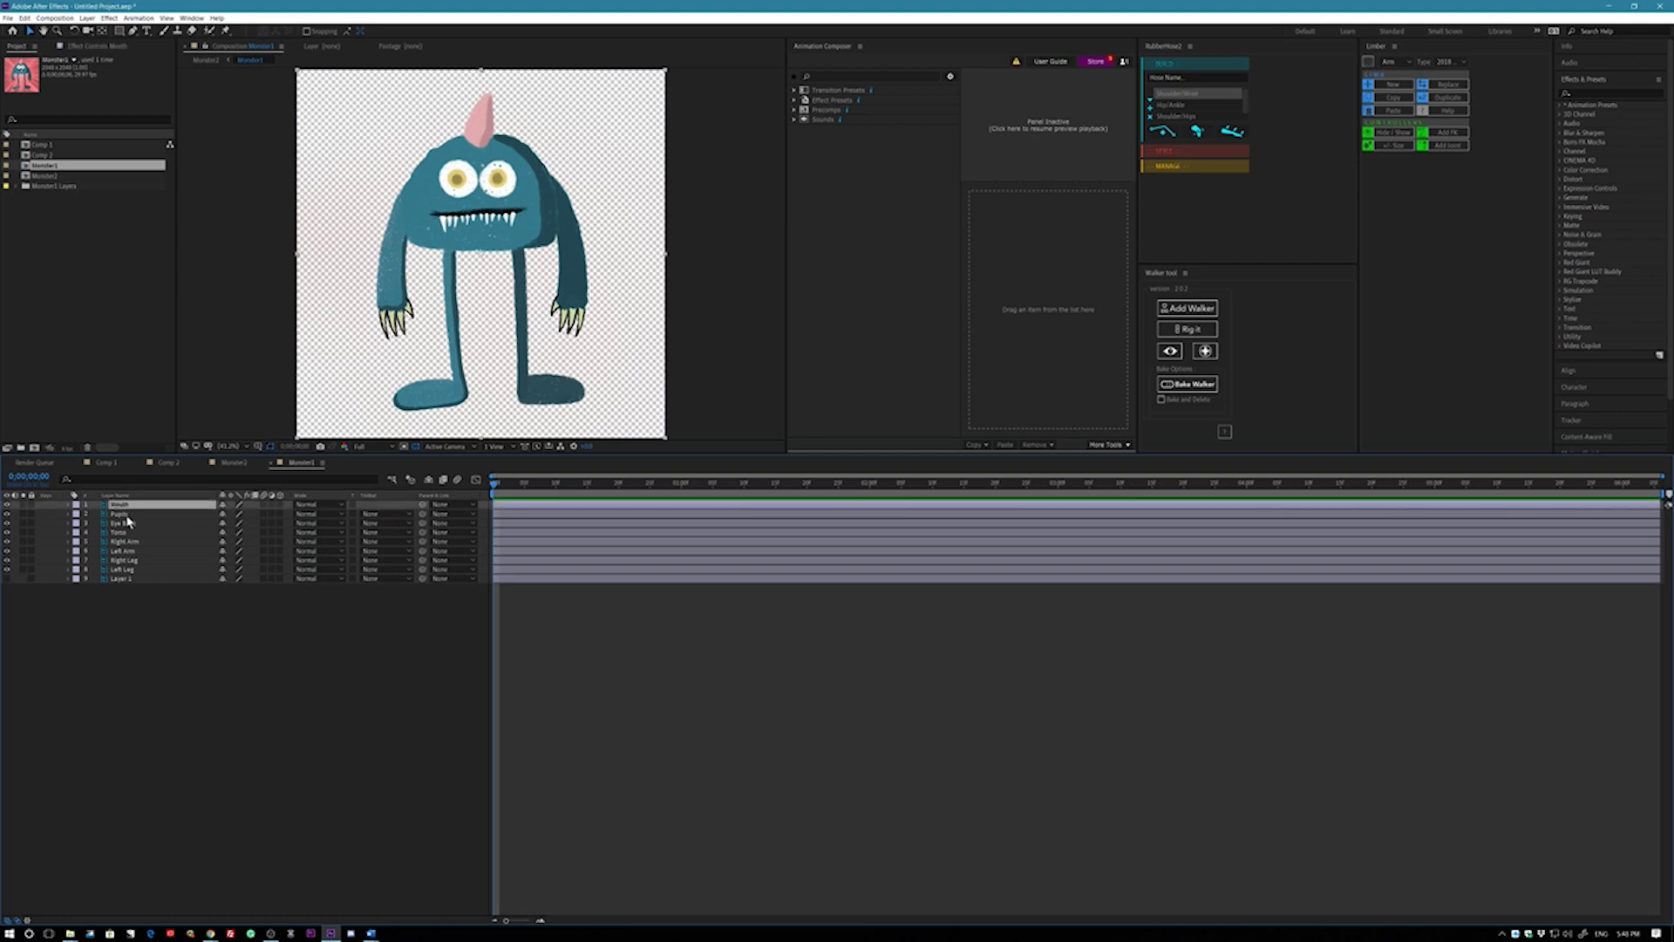
ctrl+click(126, 514)
ctrl+click(130, 524)
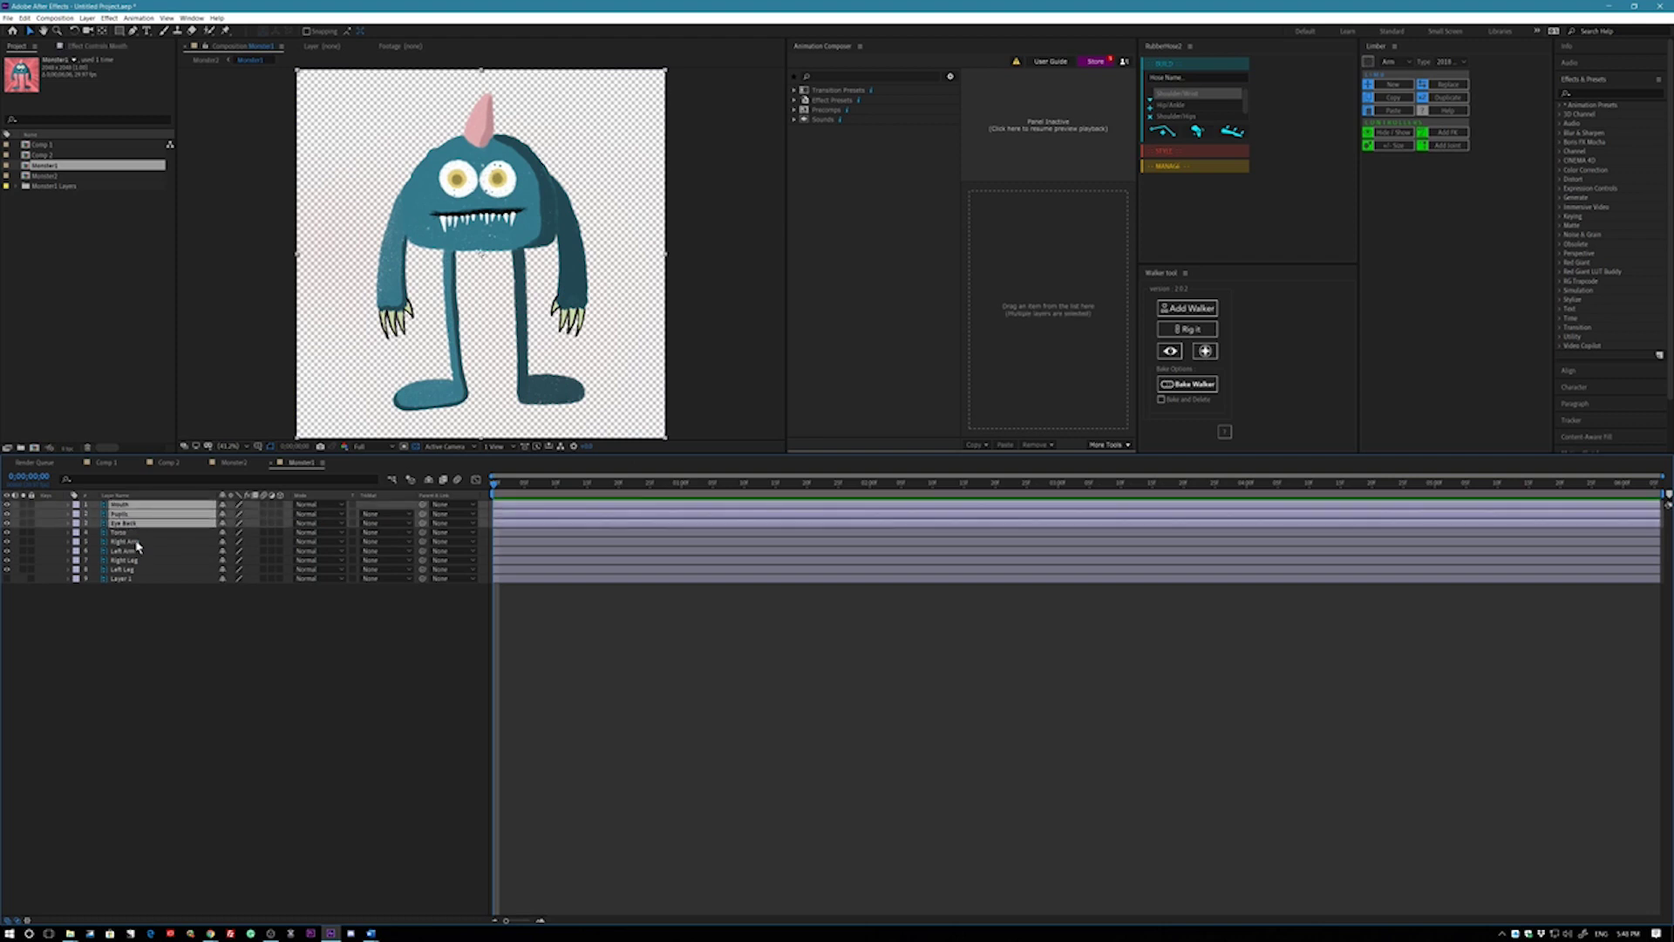
right_click(129, 528)
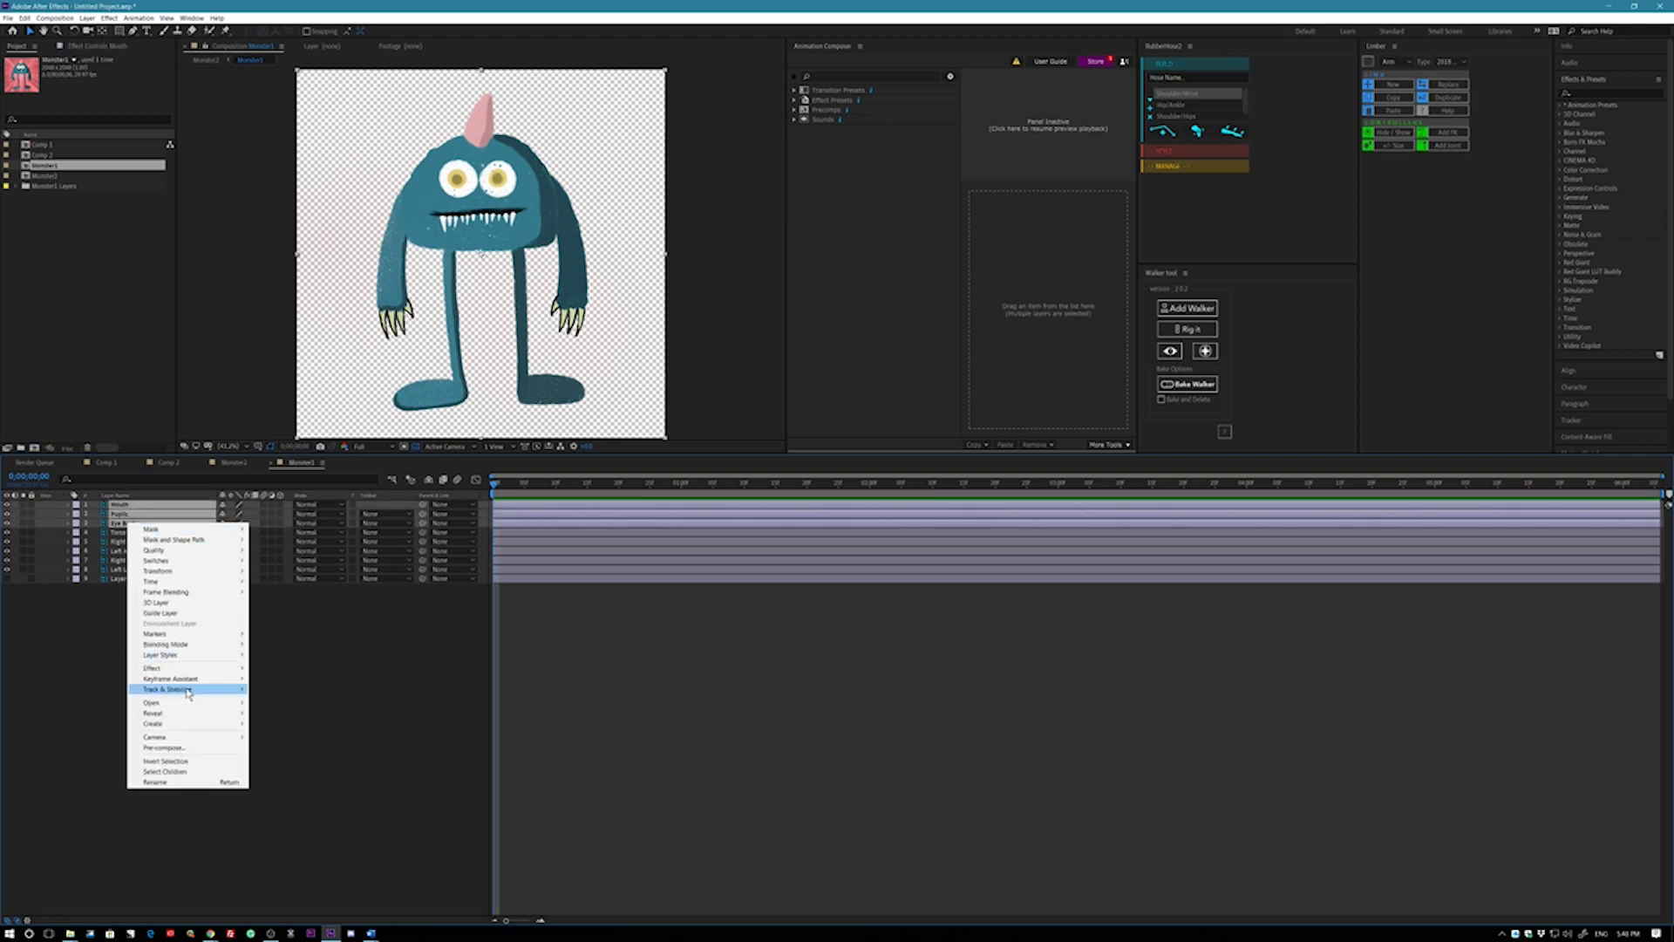
click(185, 750)
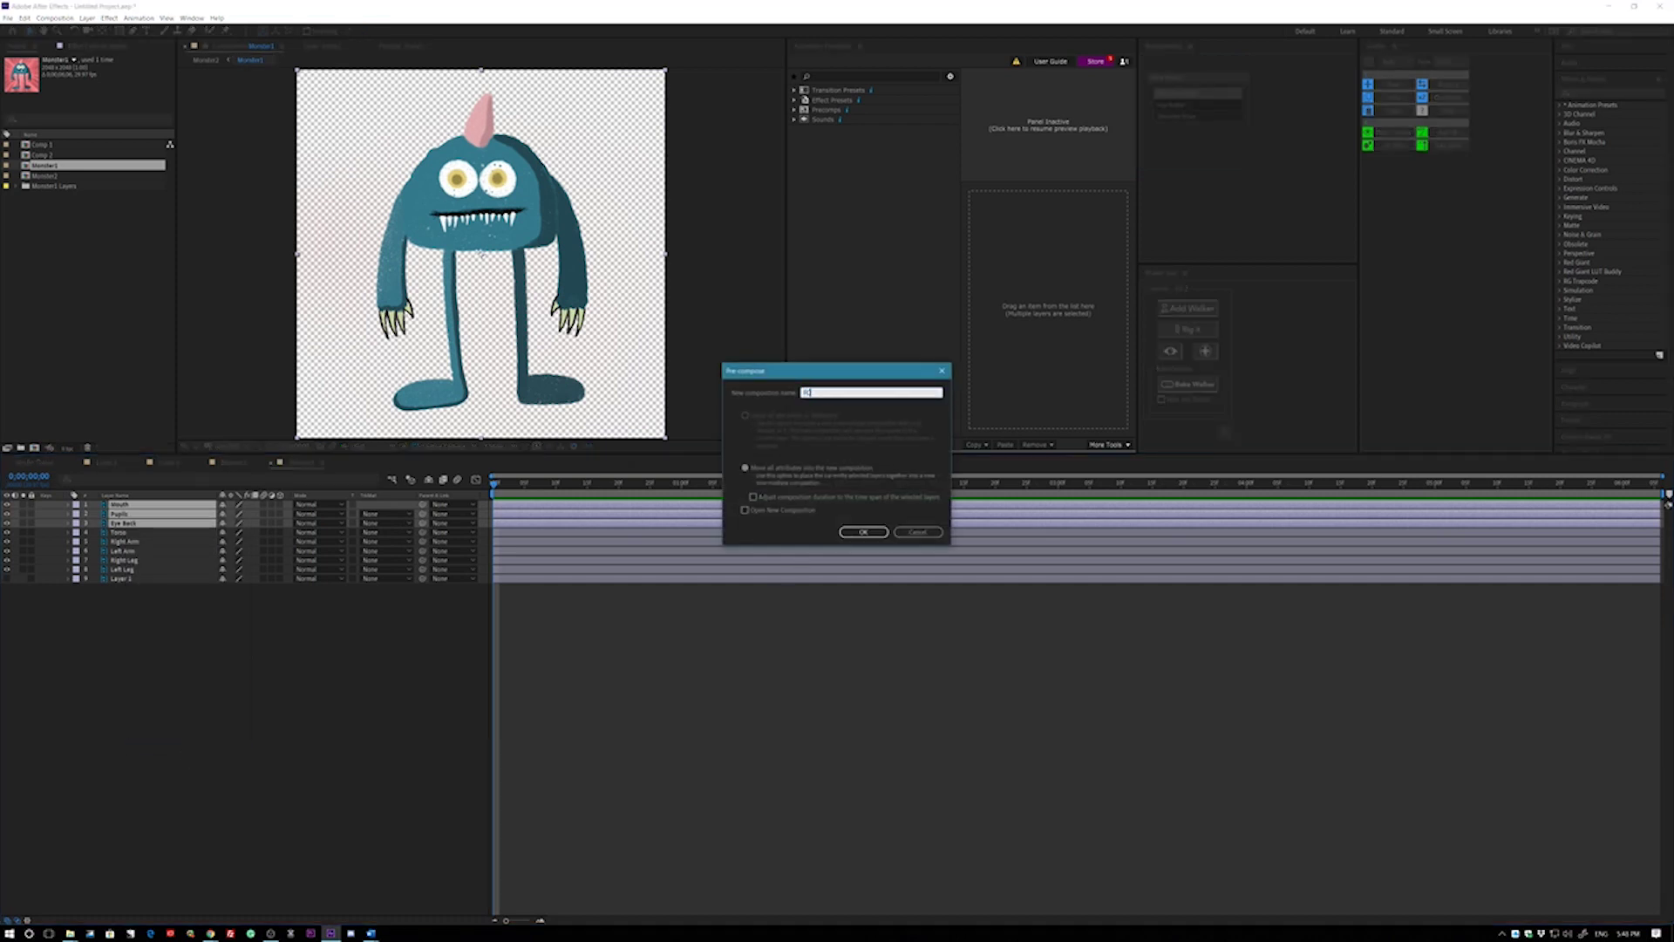
key(Return)
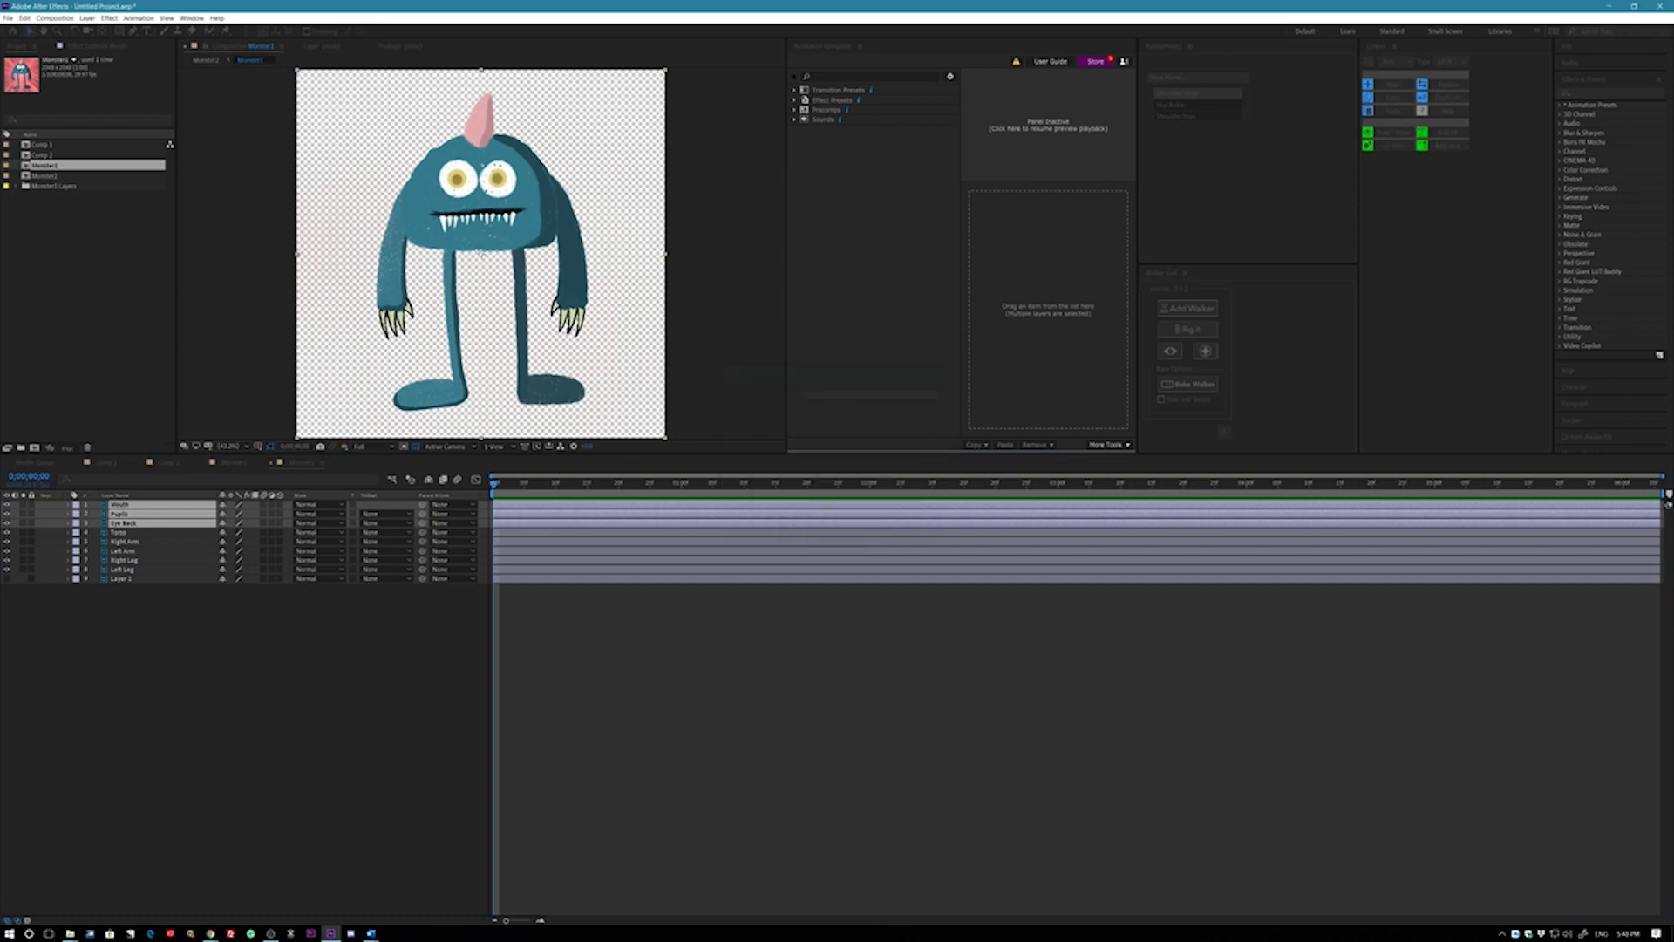
- Check the torso, arm and leg layers, and delete the unused Layer 1 beneath them
click(128, 514)
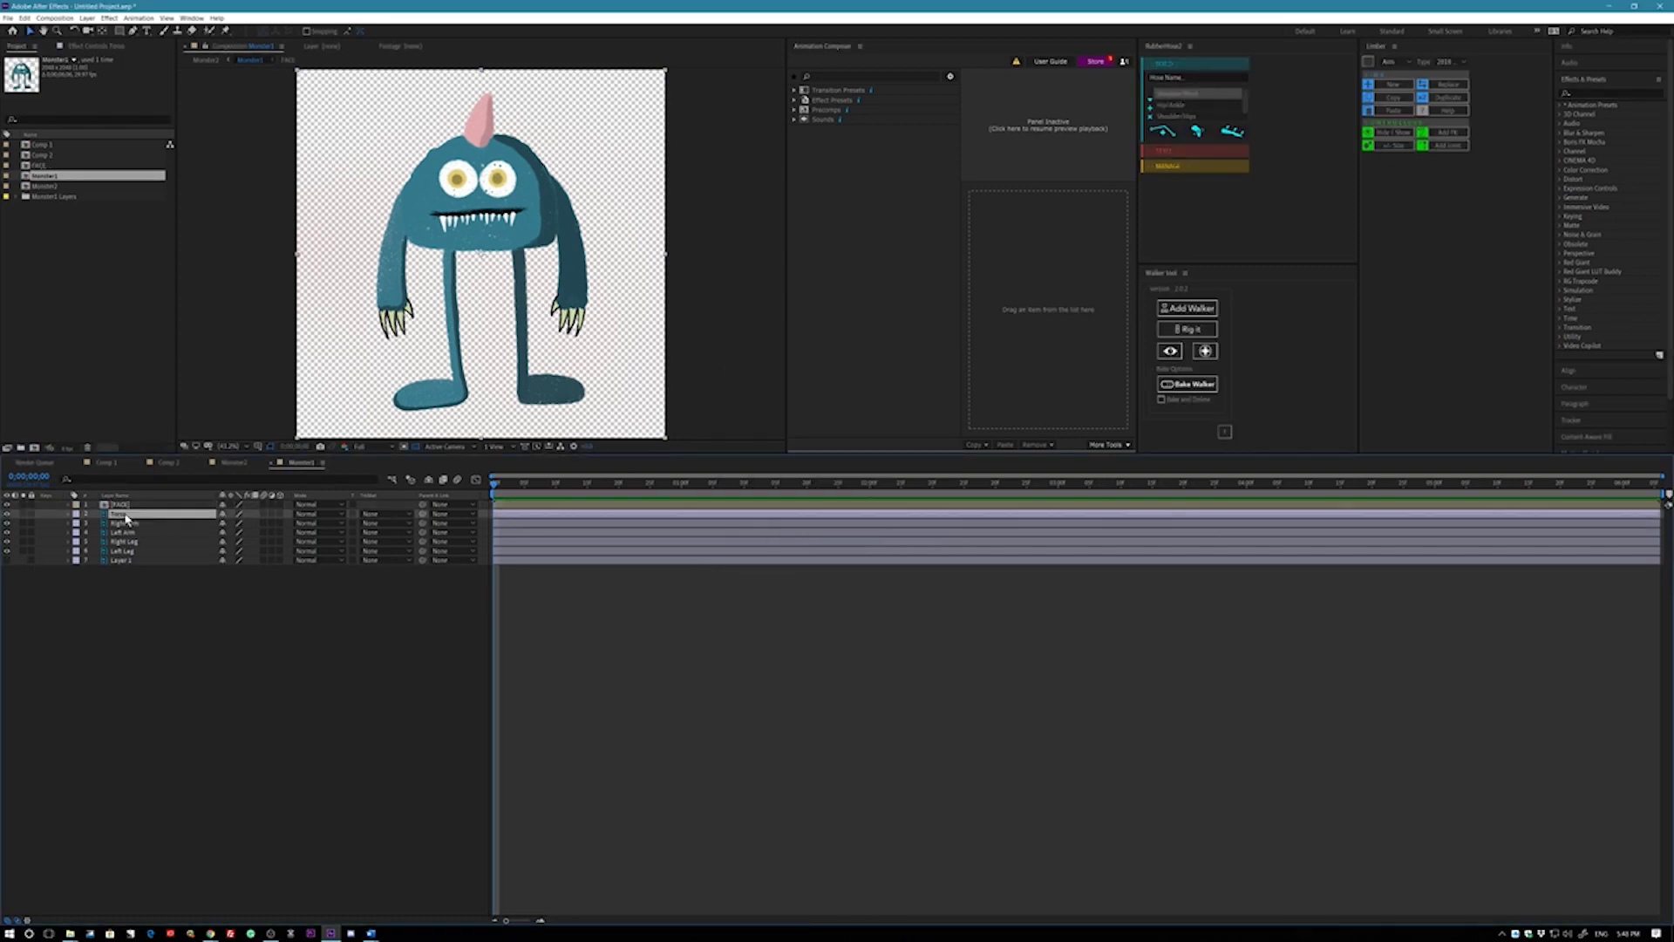
click(130, 524)
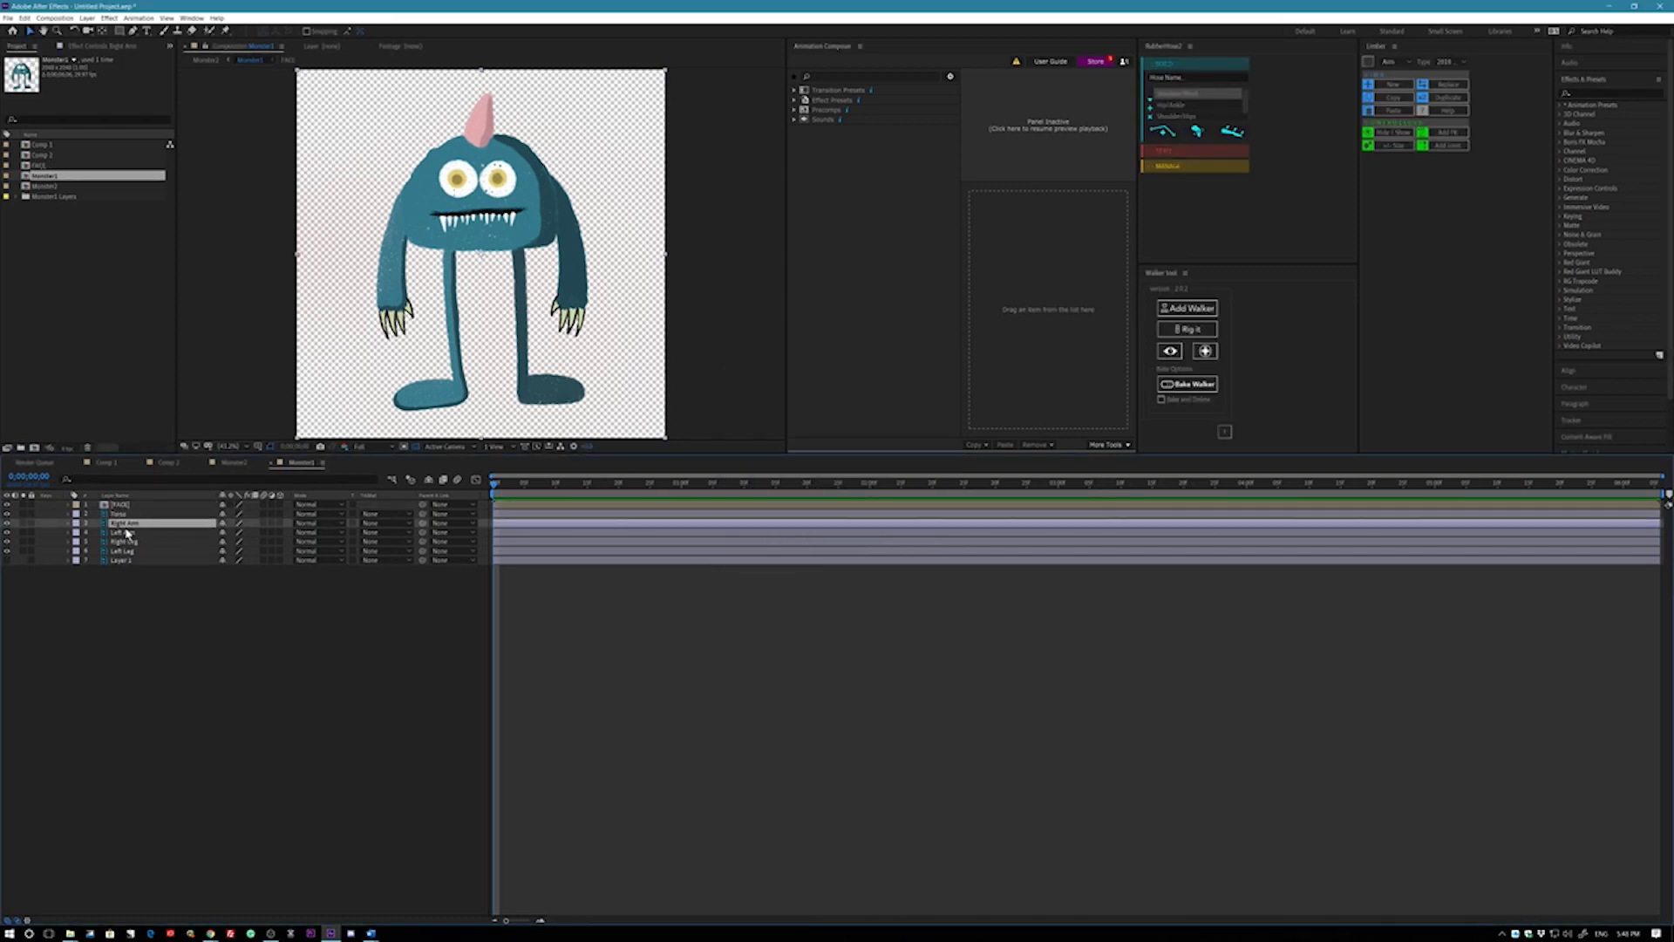
click(127, 532)
click(127, 541)
click(129, 551)
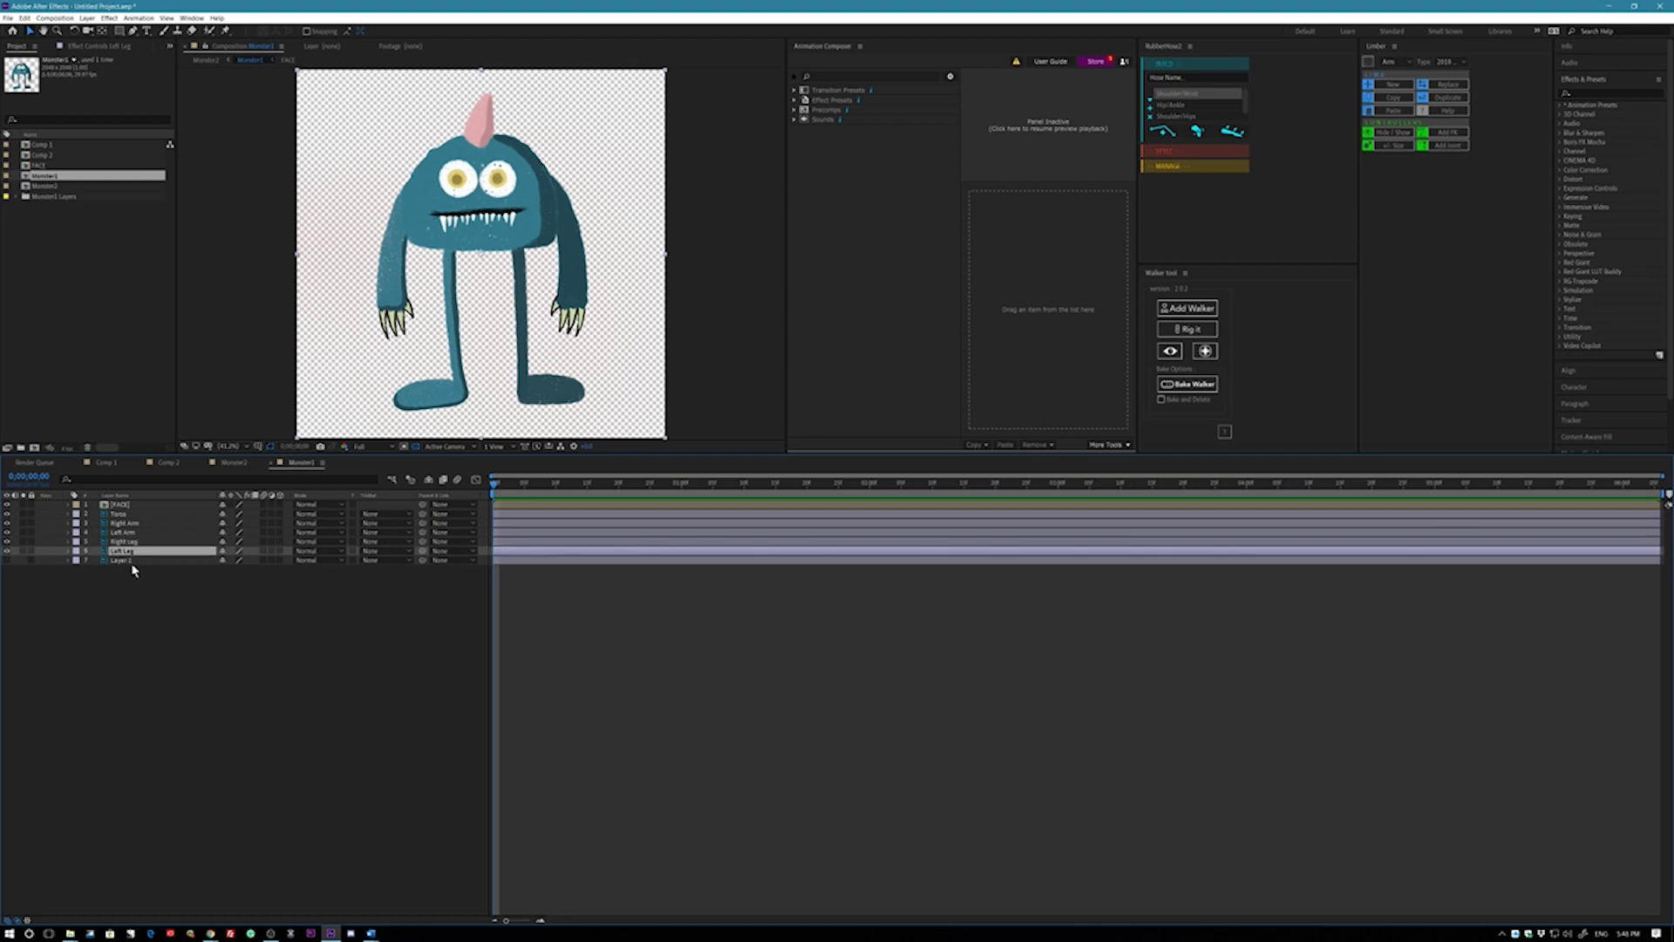
click(130, 561)
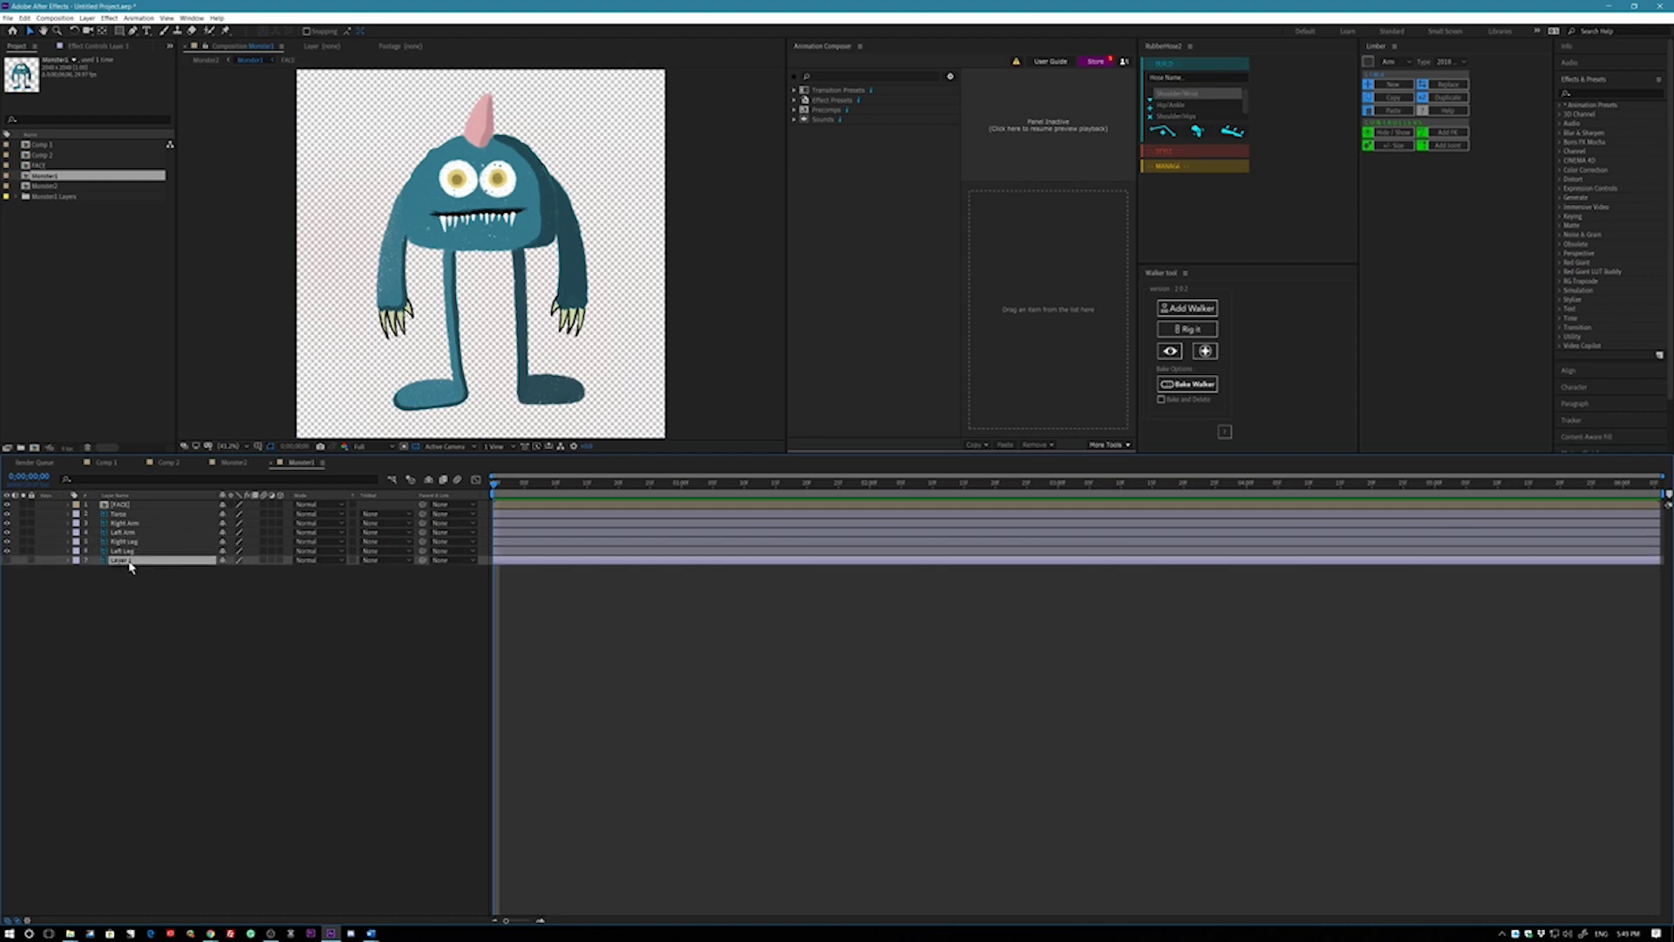
key(Delete)
- Place three puppet pins on the Right Arm layer, at the shoulder, elbow and wrist
click(126, 524)
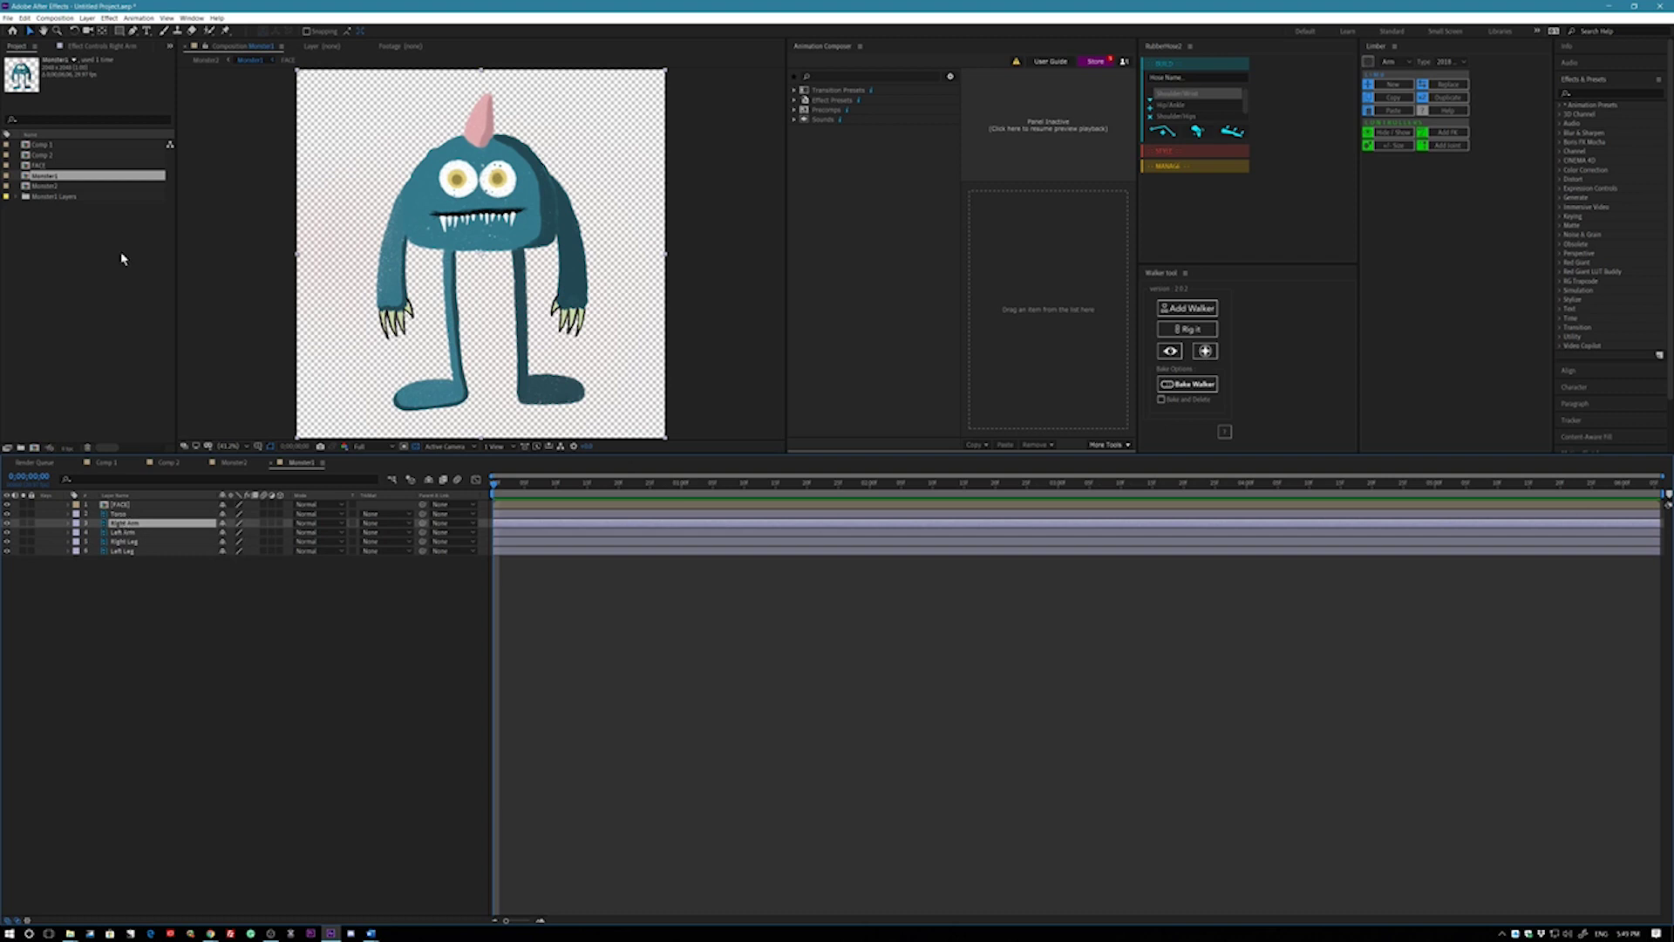
click(226, 32)
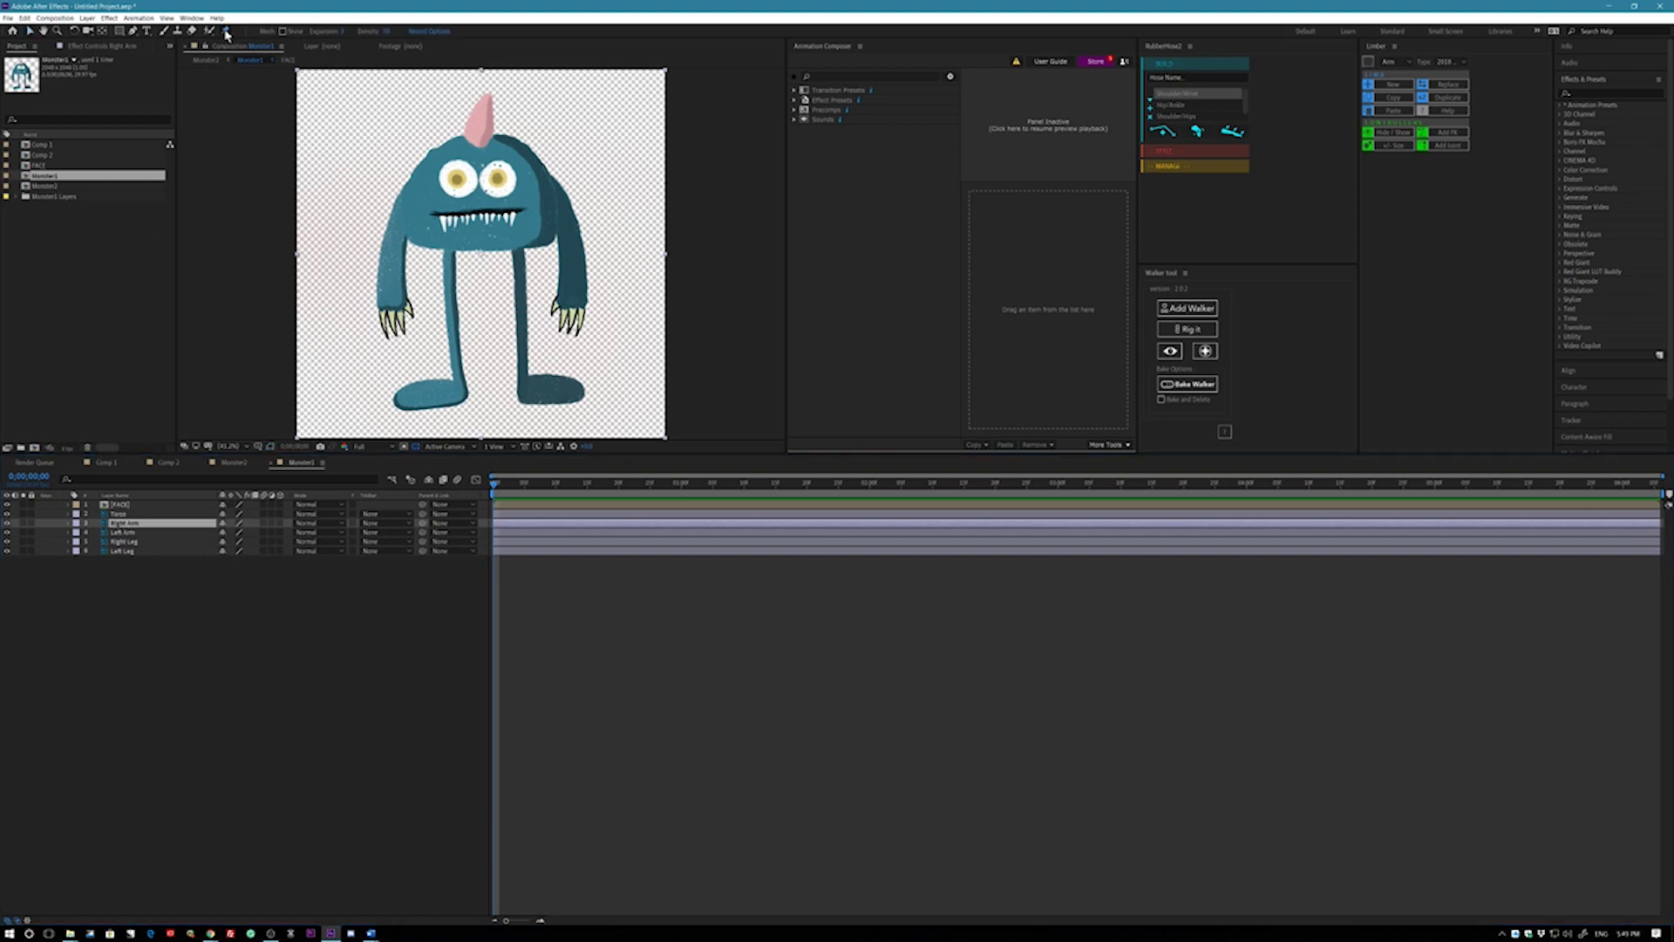
click(557, 192)
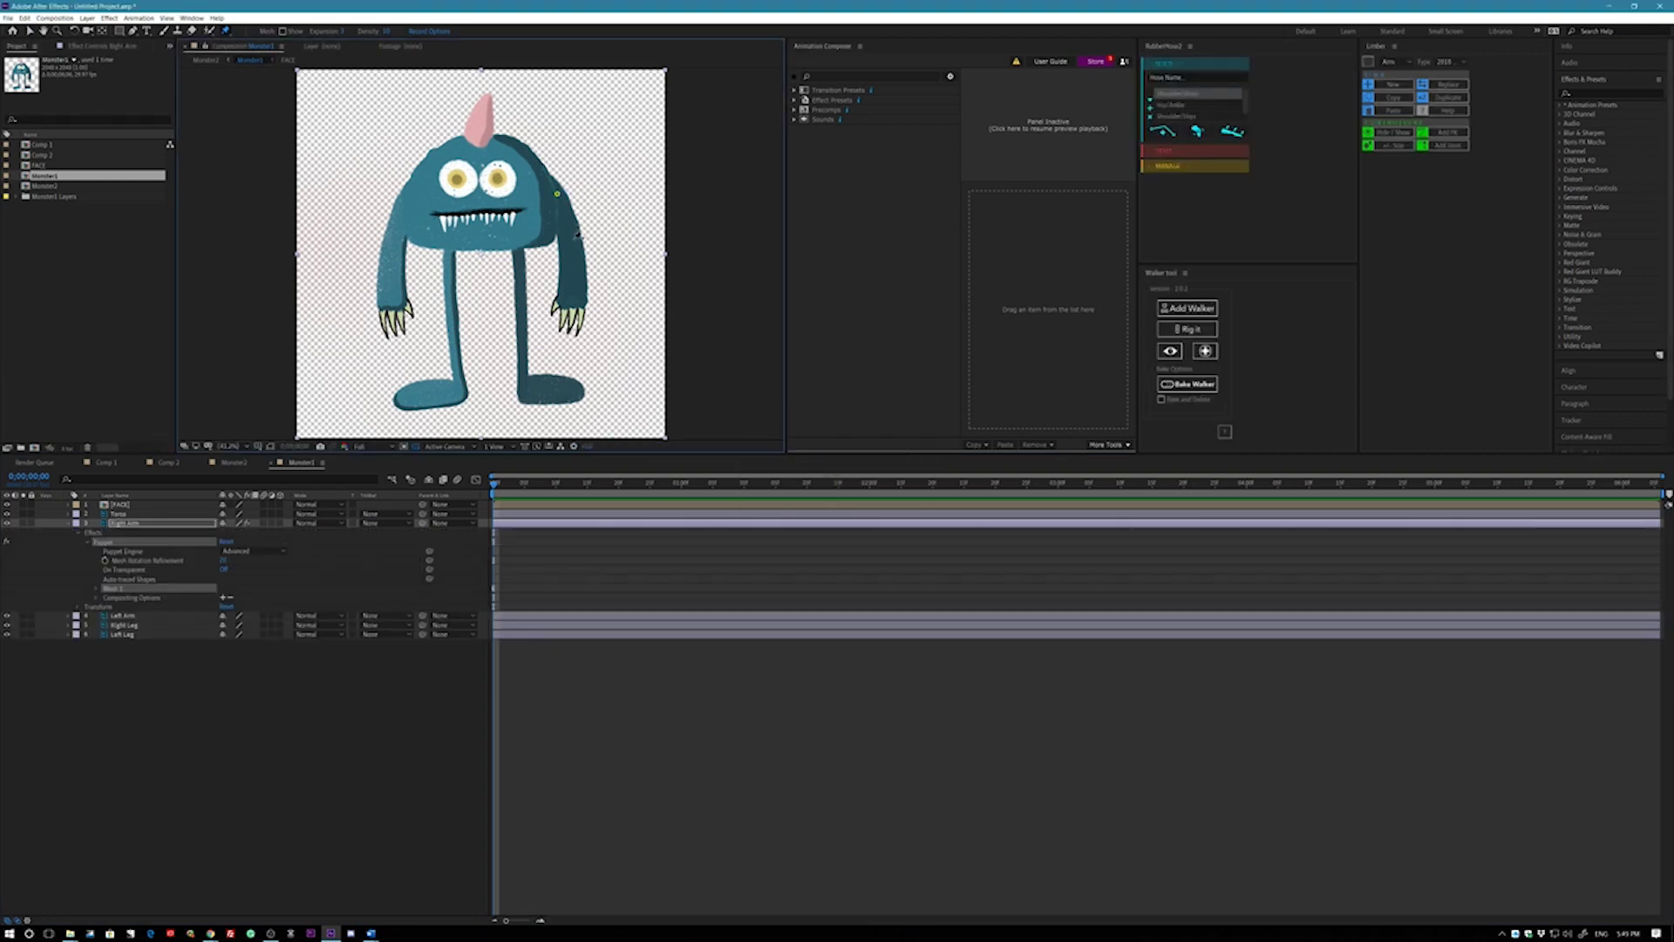
click(574, 237)
click(576, 300)
- Reveal and select the right arm's three pin positions, and build a Shoulder/Wrist RubberHose rig from them
key(u)
drag(529, 564, 484, 613)
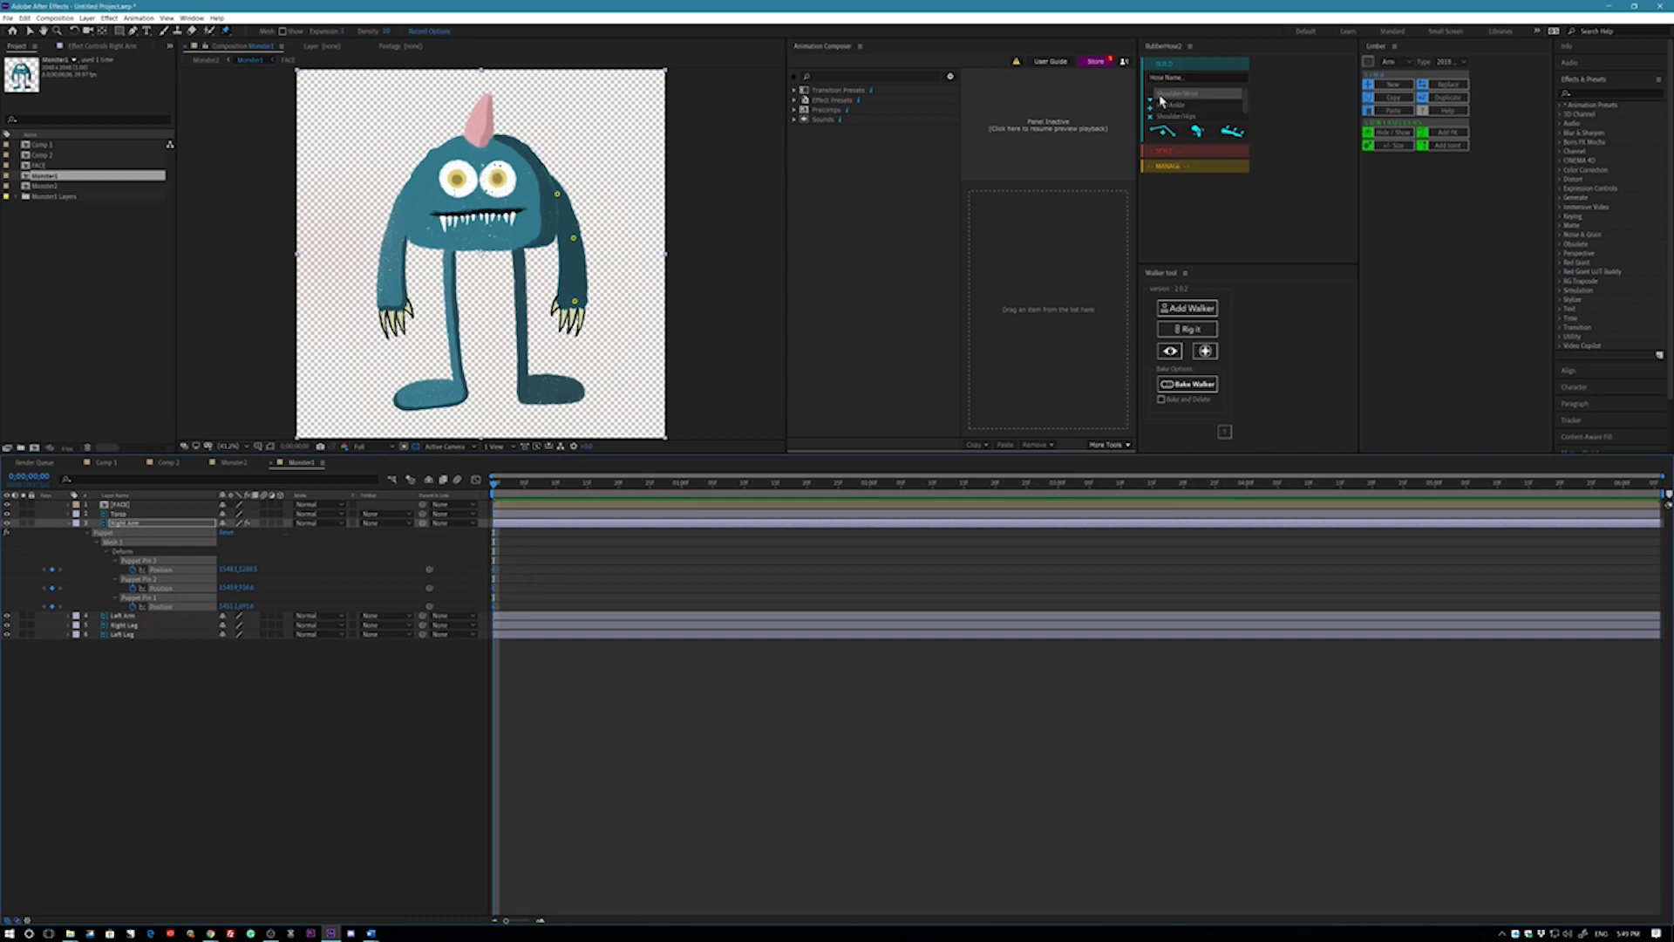
click(1233, 132)
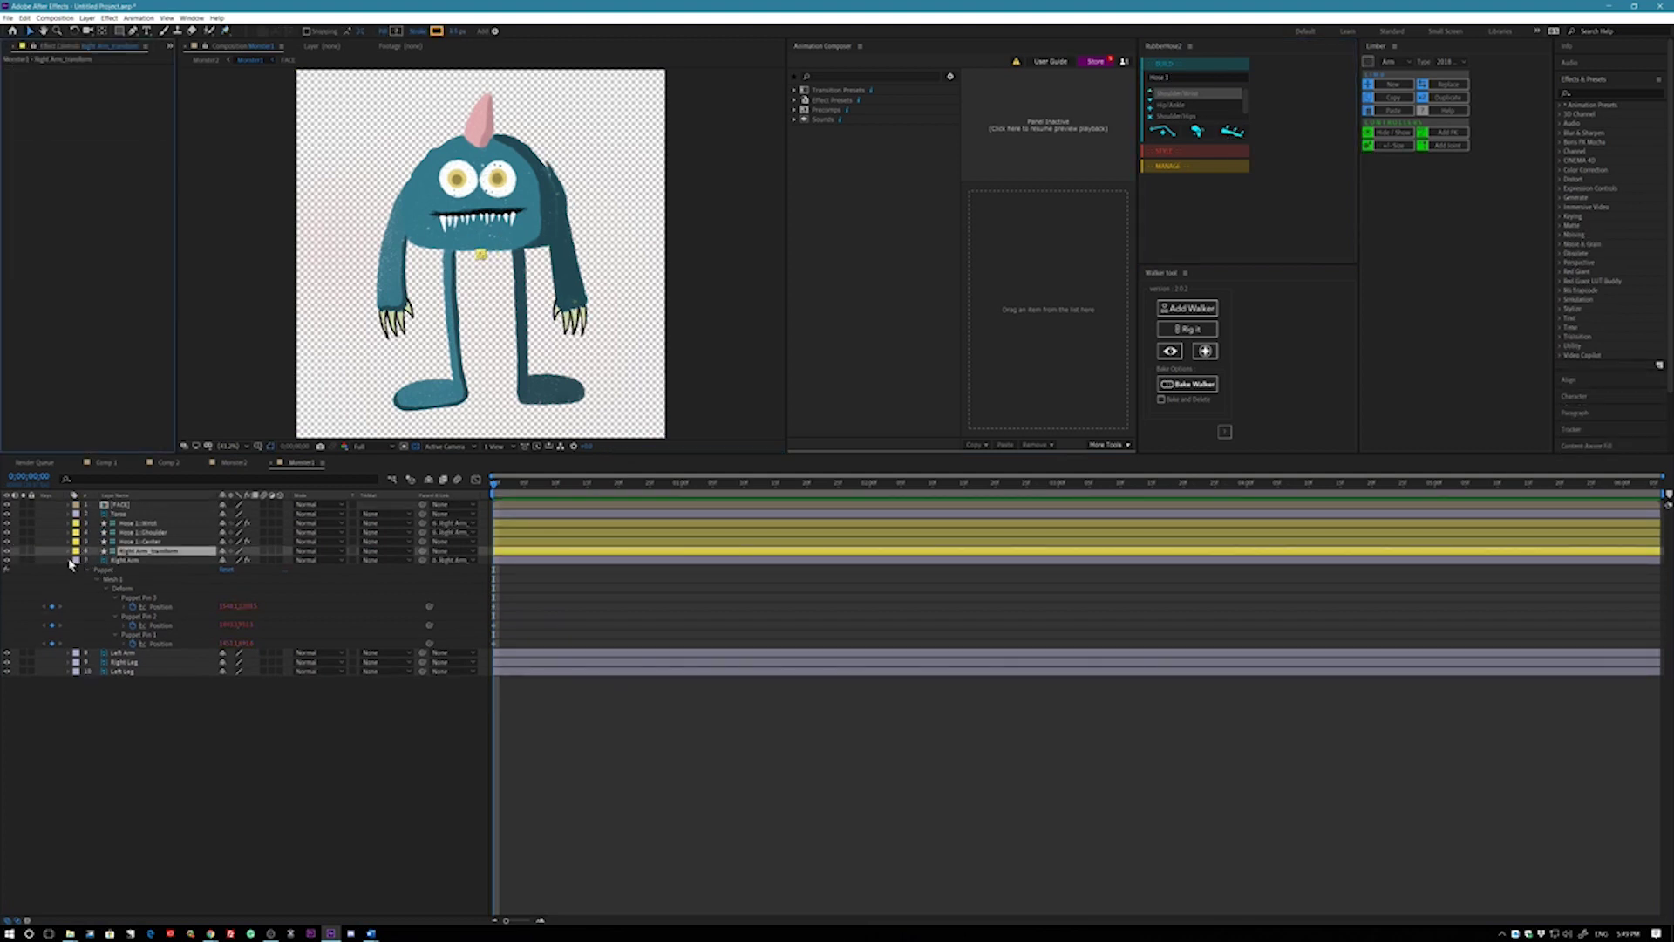
click(69, 561)
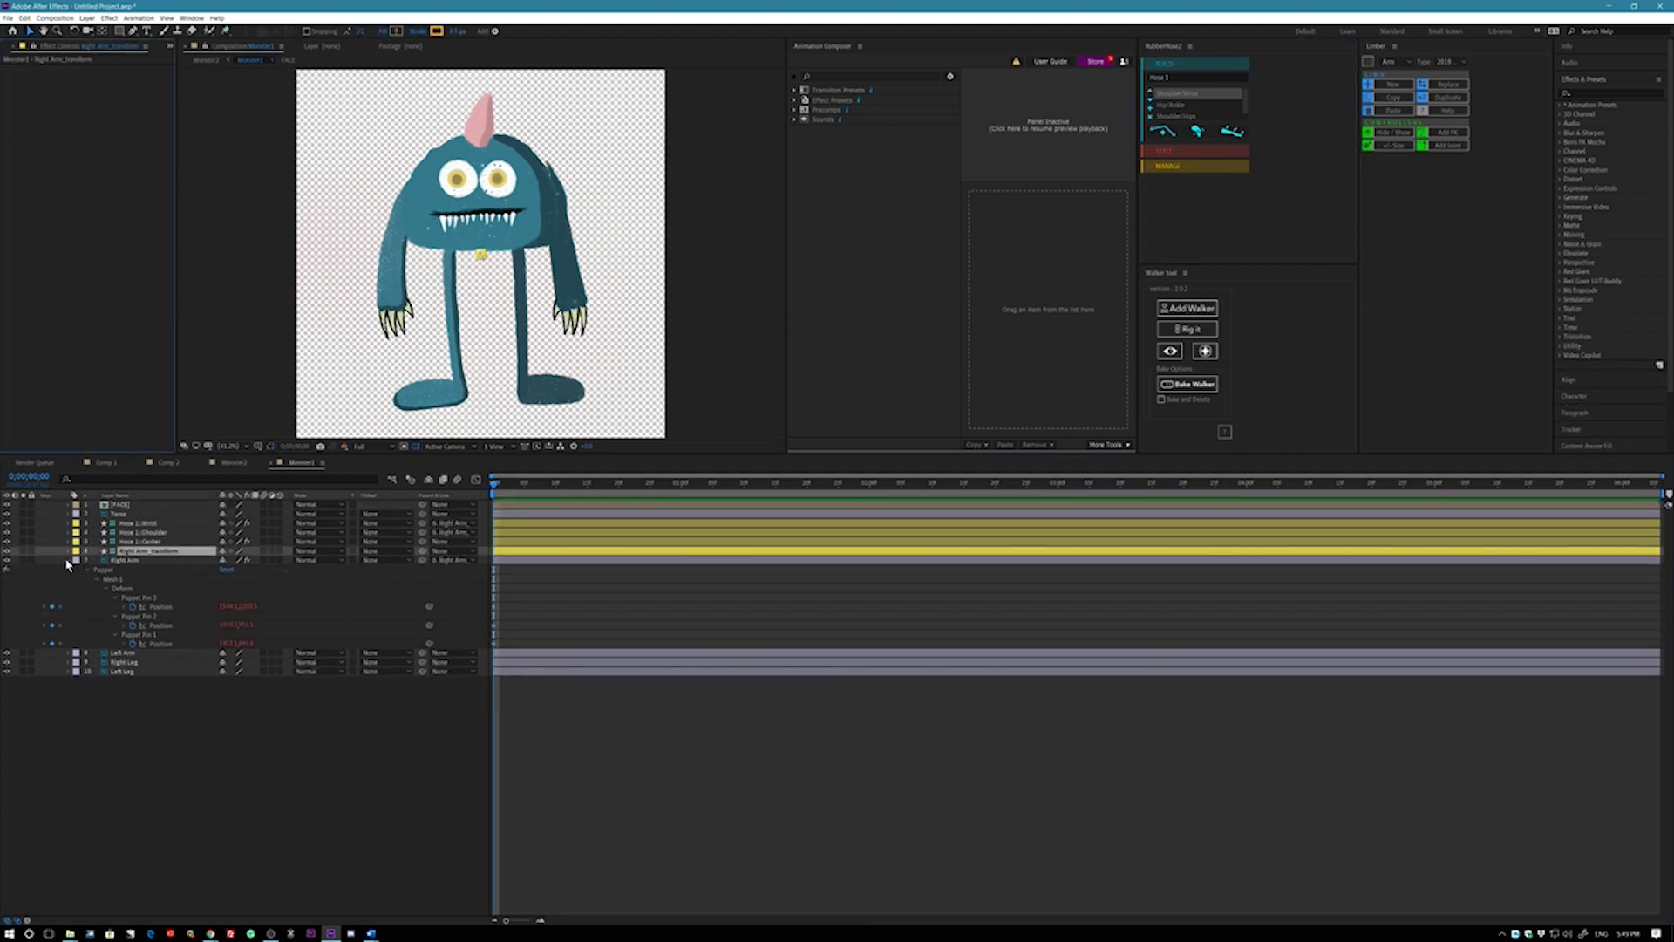
- Set the label colour of the Right Arm layer and its hose controller layers to Pink
shift+click(136, 525)
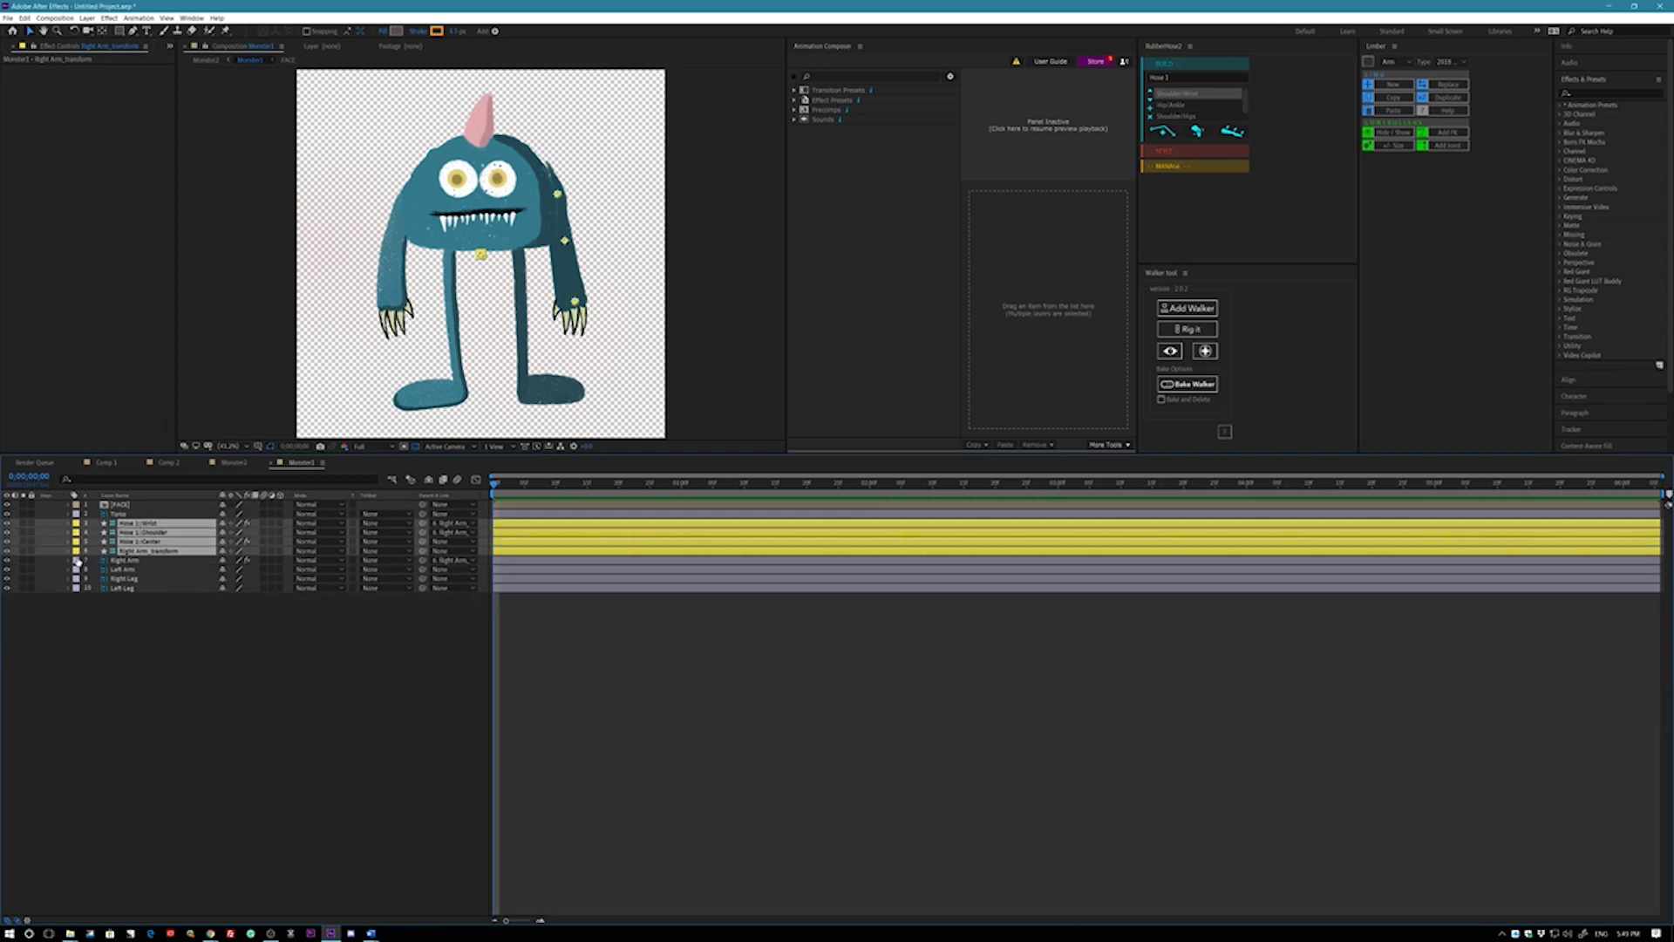
click(124, 561)
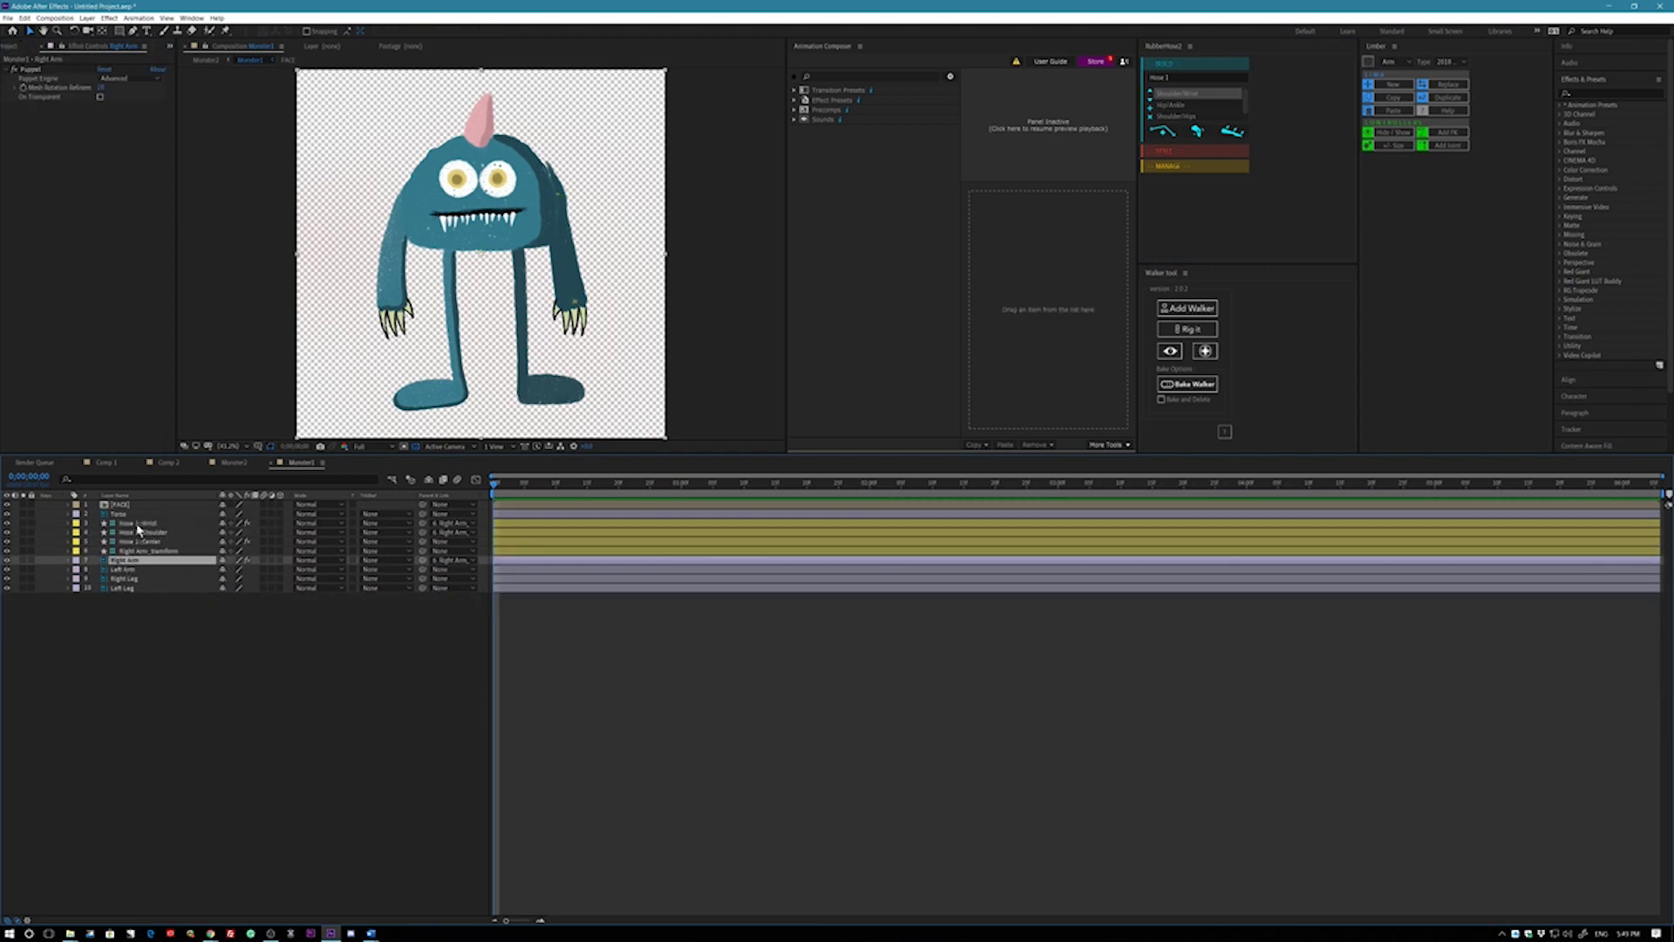
shift+click(137, 526)
click(76, 565)
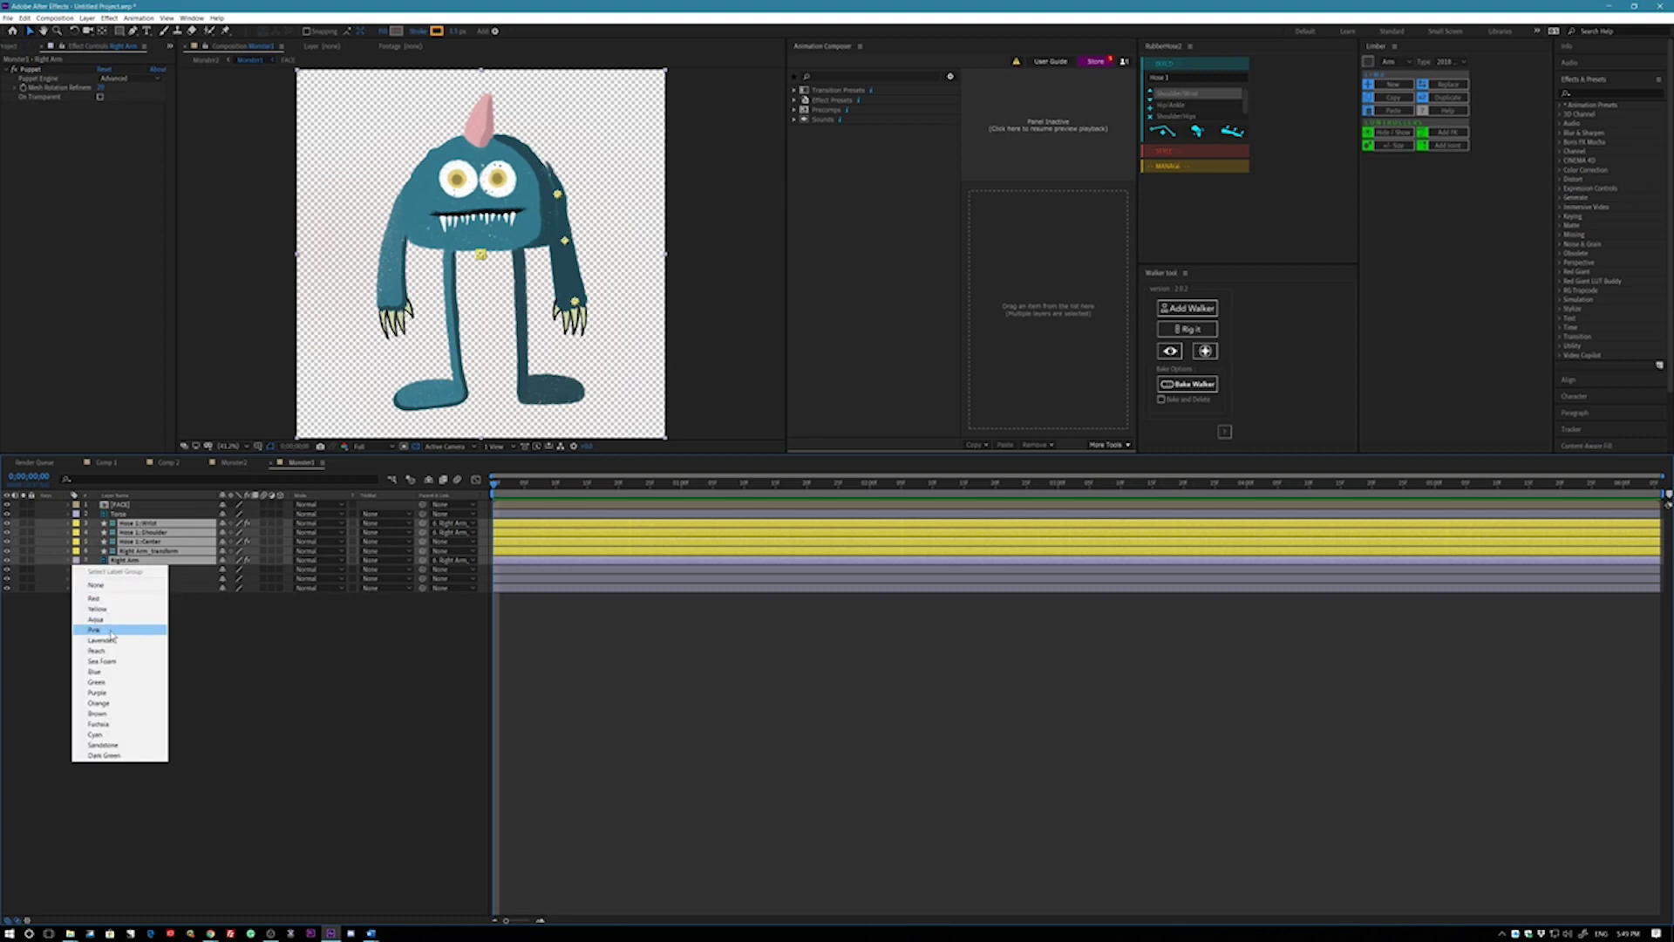
click(115, 610)
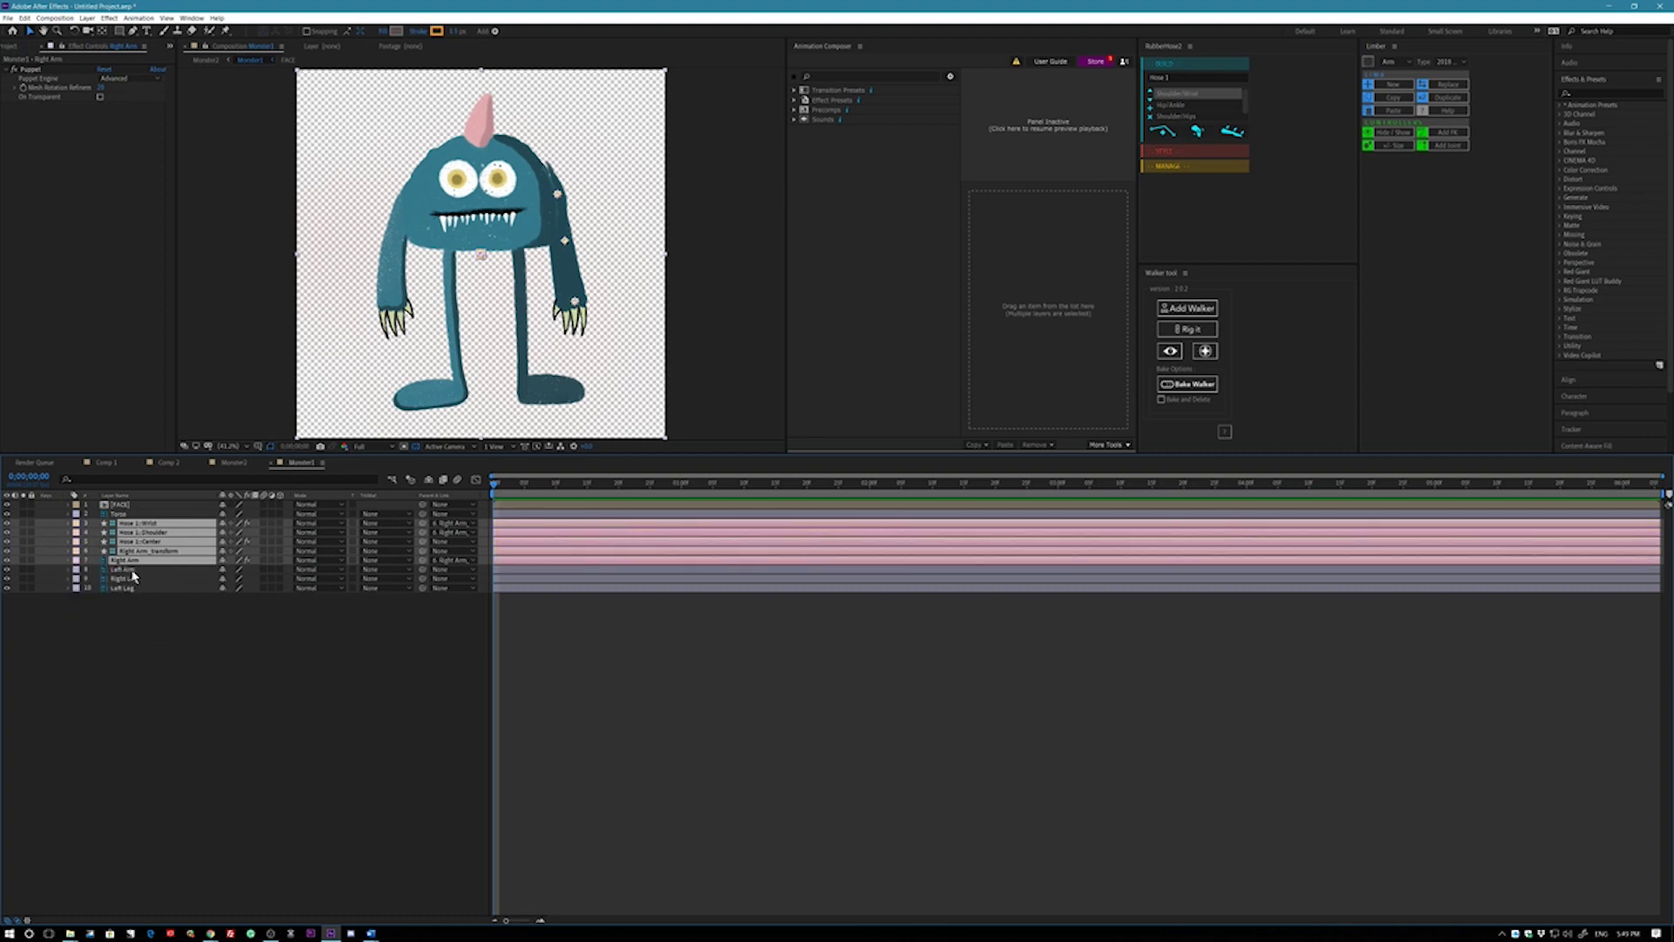
- Adjust the Hose Length of the right arm's wrist controller so the arm bends gently
click(180, 632)
click(139, 522)
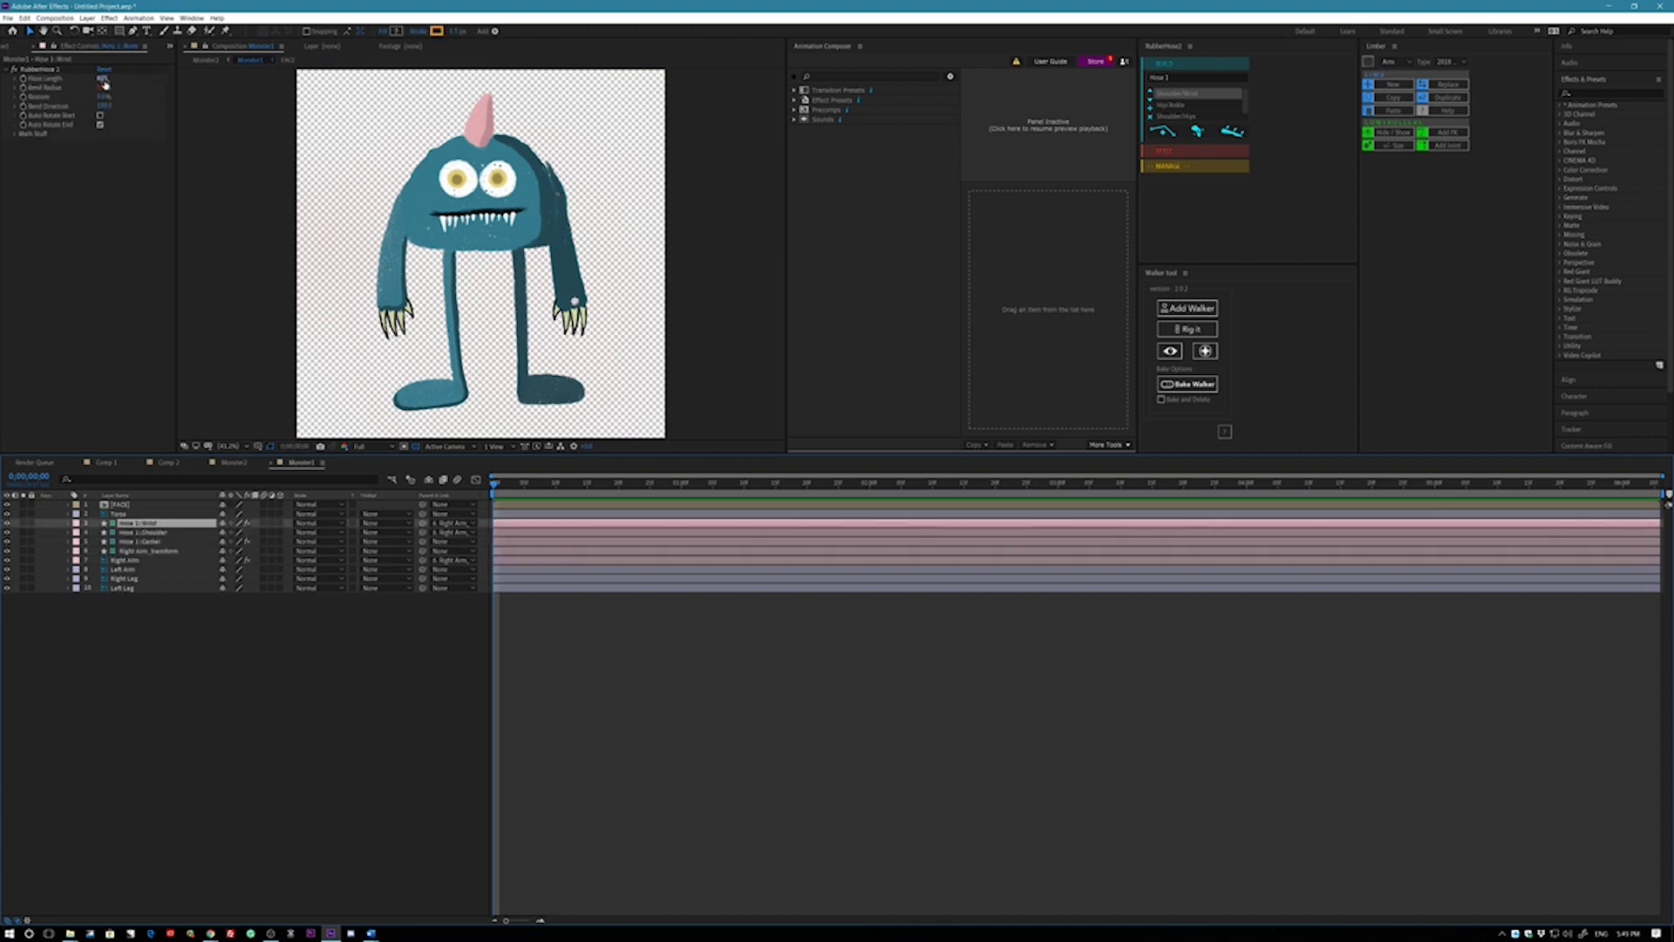
drag(105, 78, 118, 77)
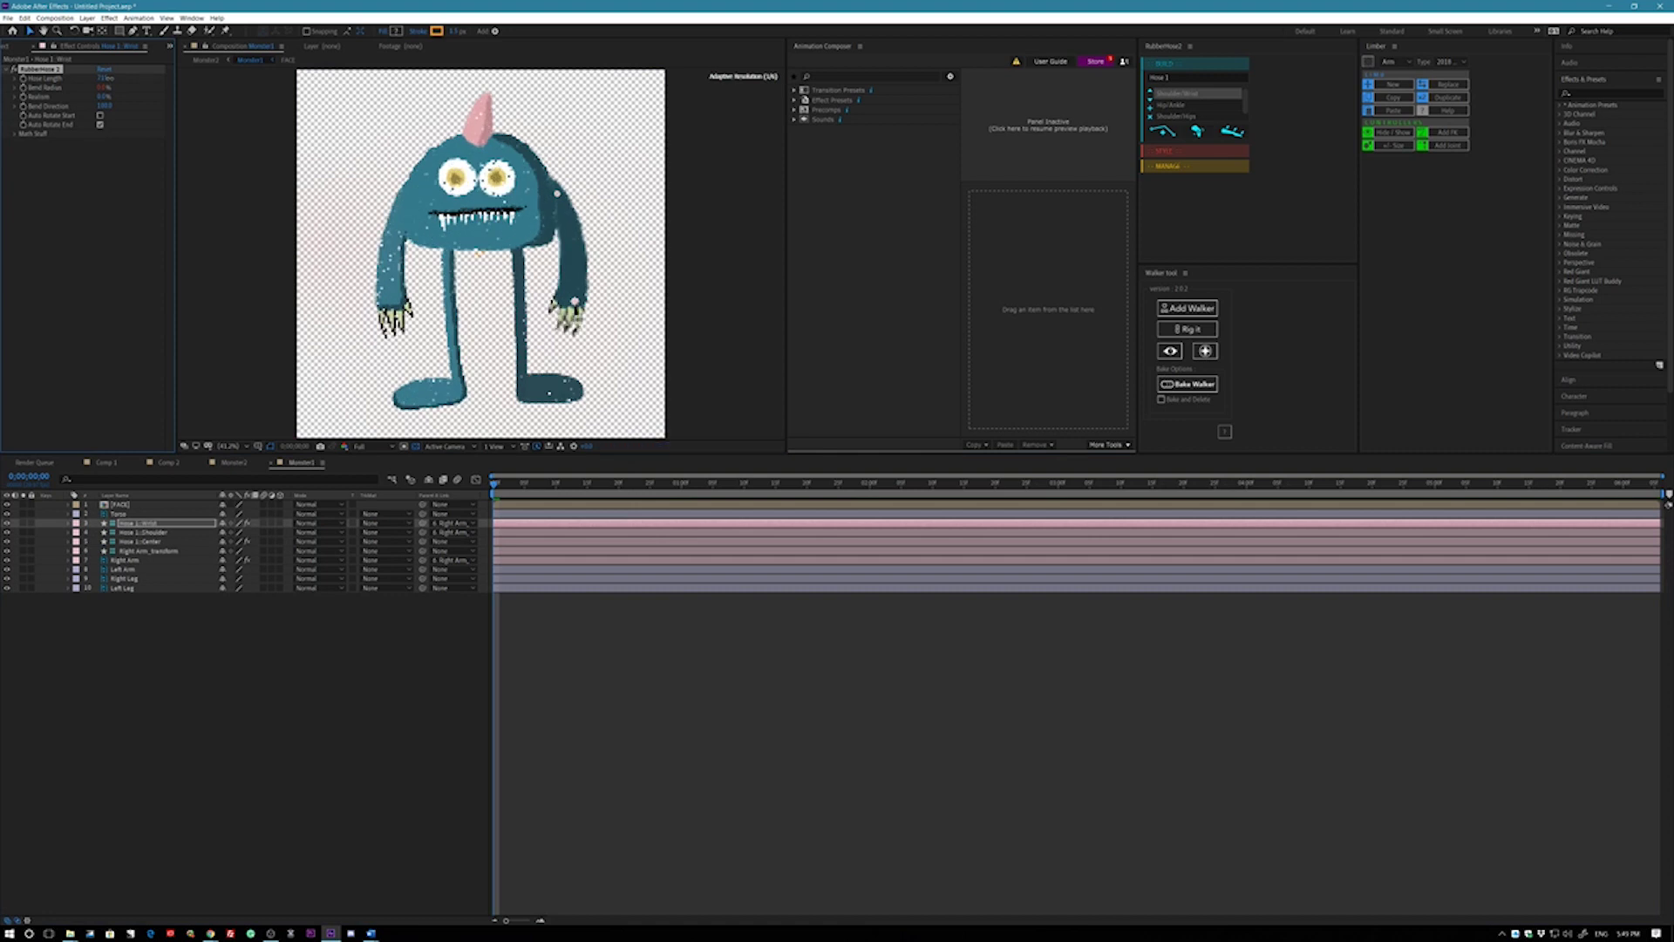
click(203, 683)
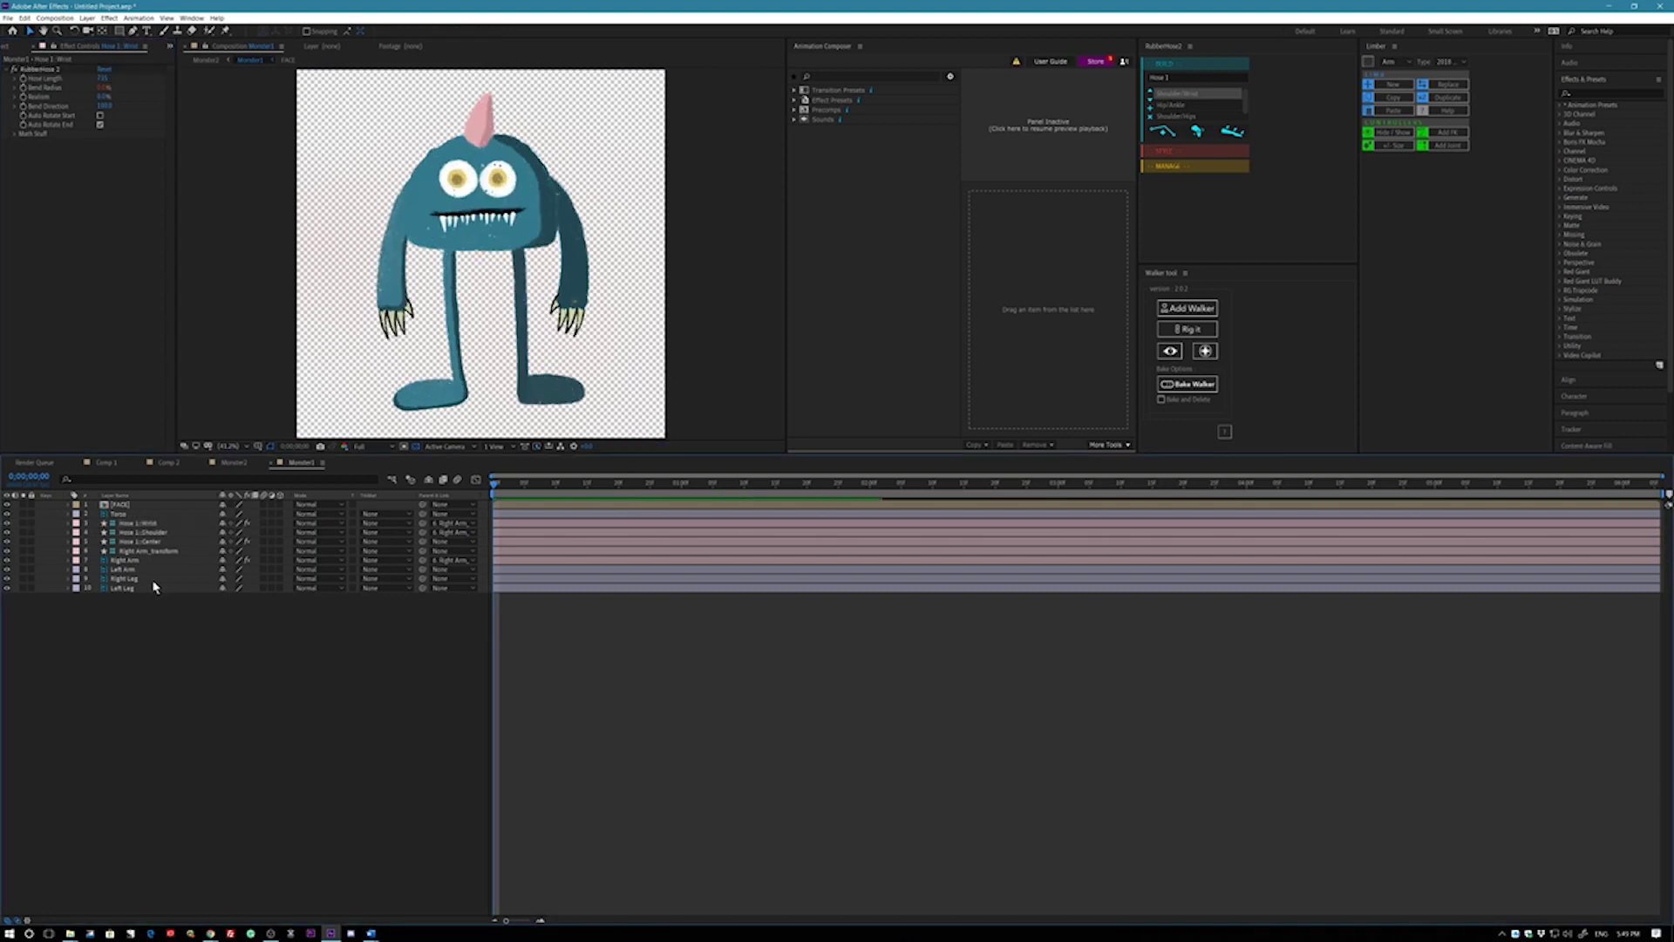
- Place three puppet pins on the Left Arm layer, at the shoulder, elbow and wrist
click(128, 561)
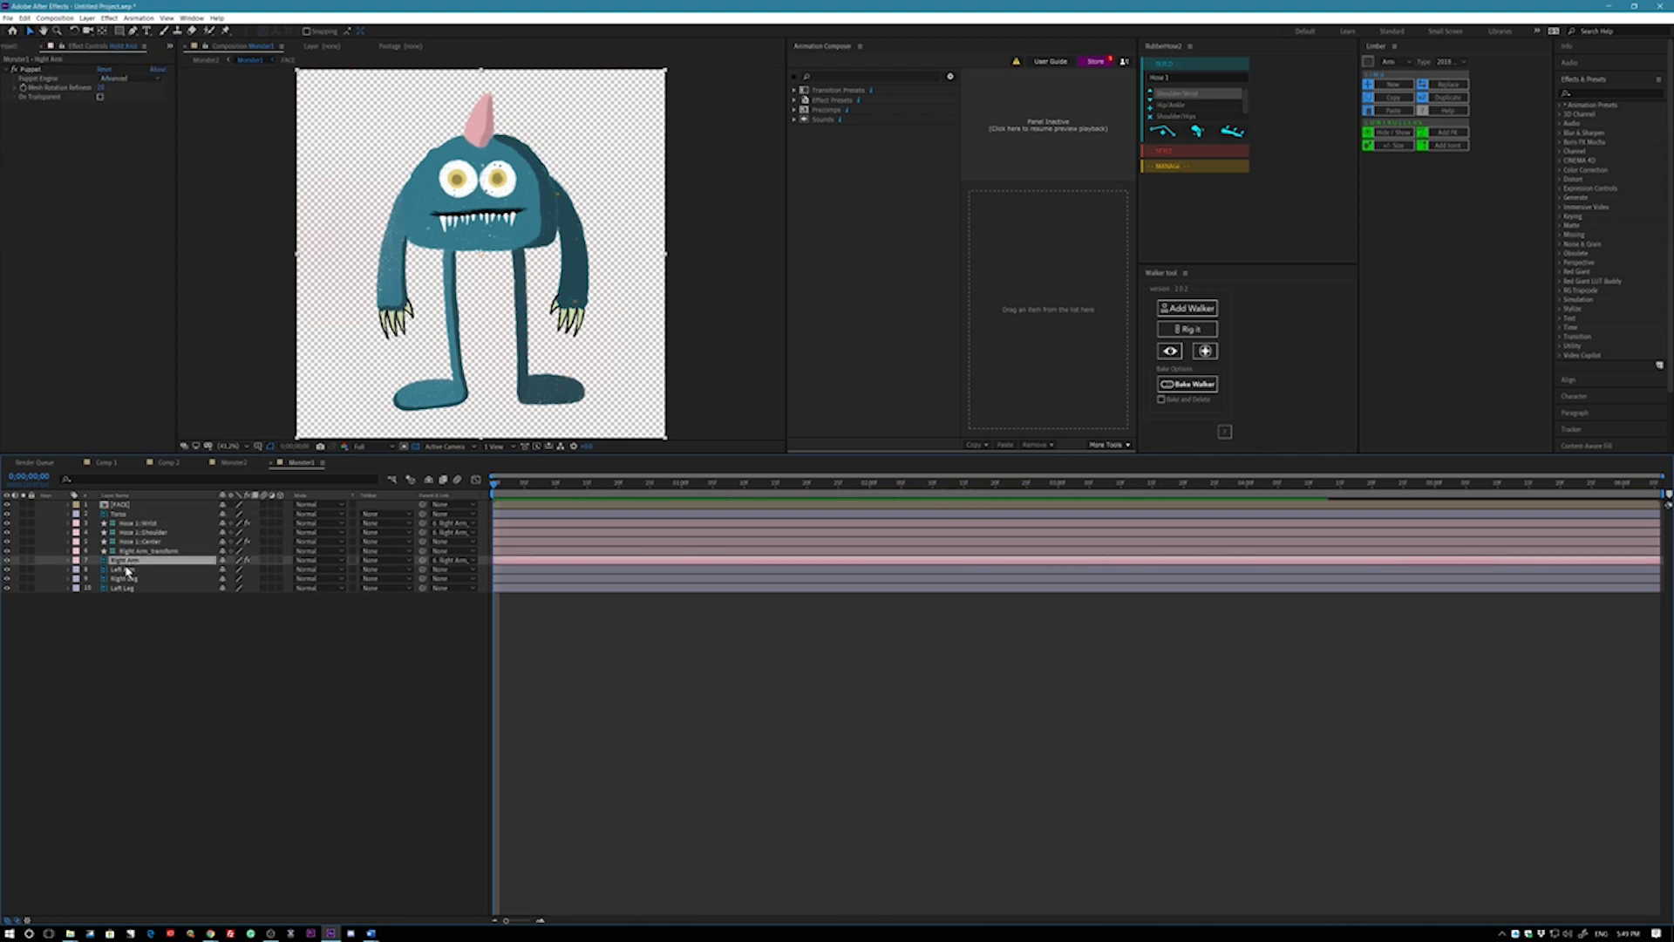
click(125, 570)
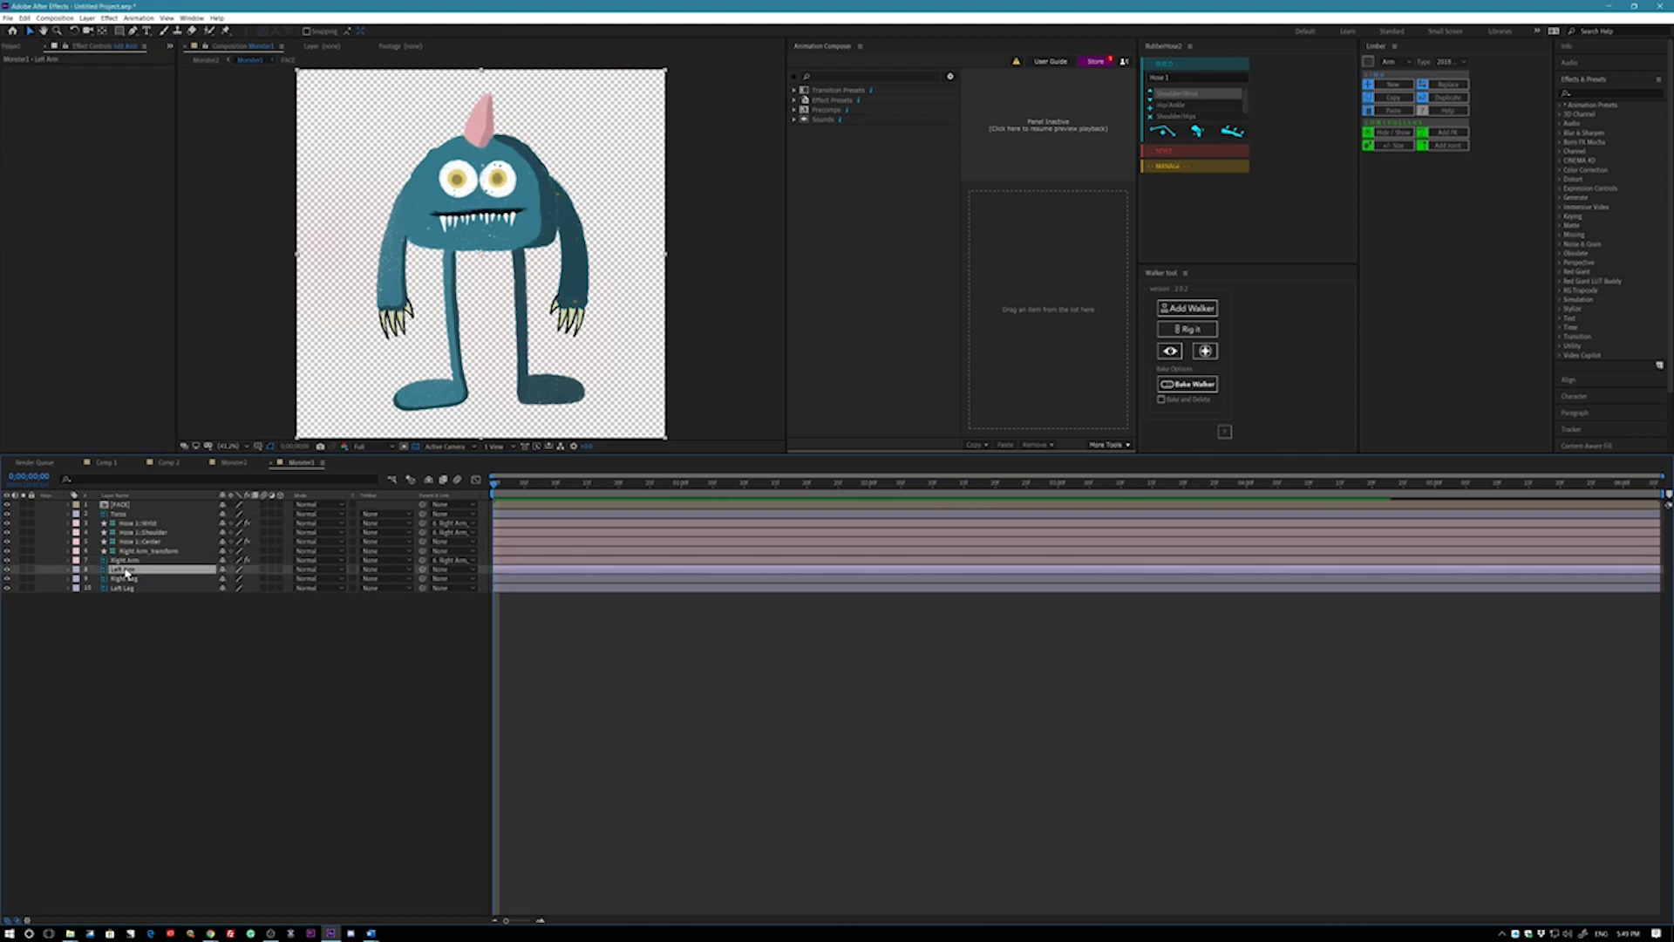
click(226, 32)
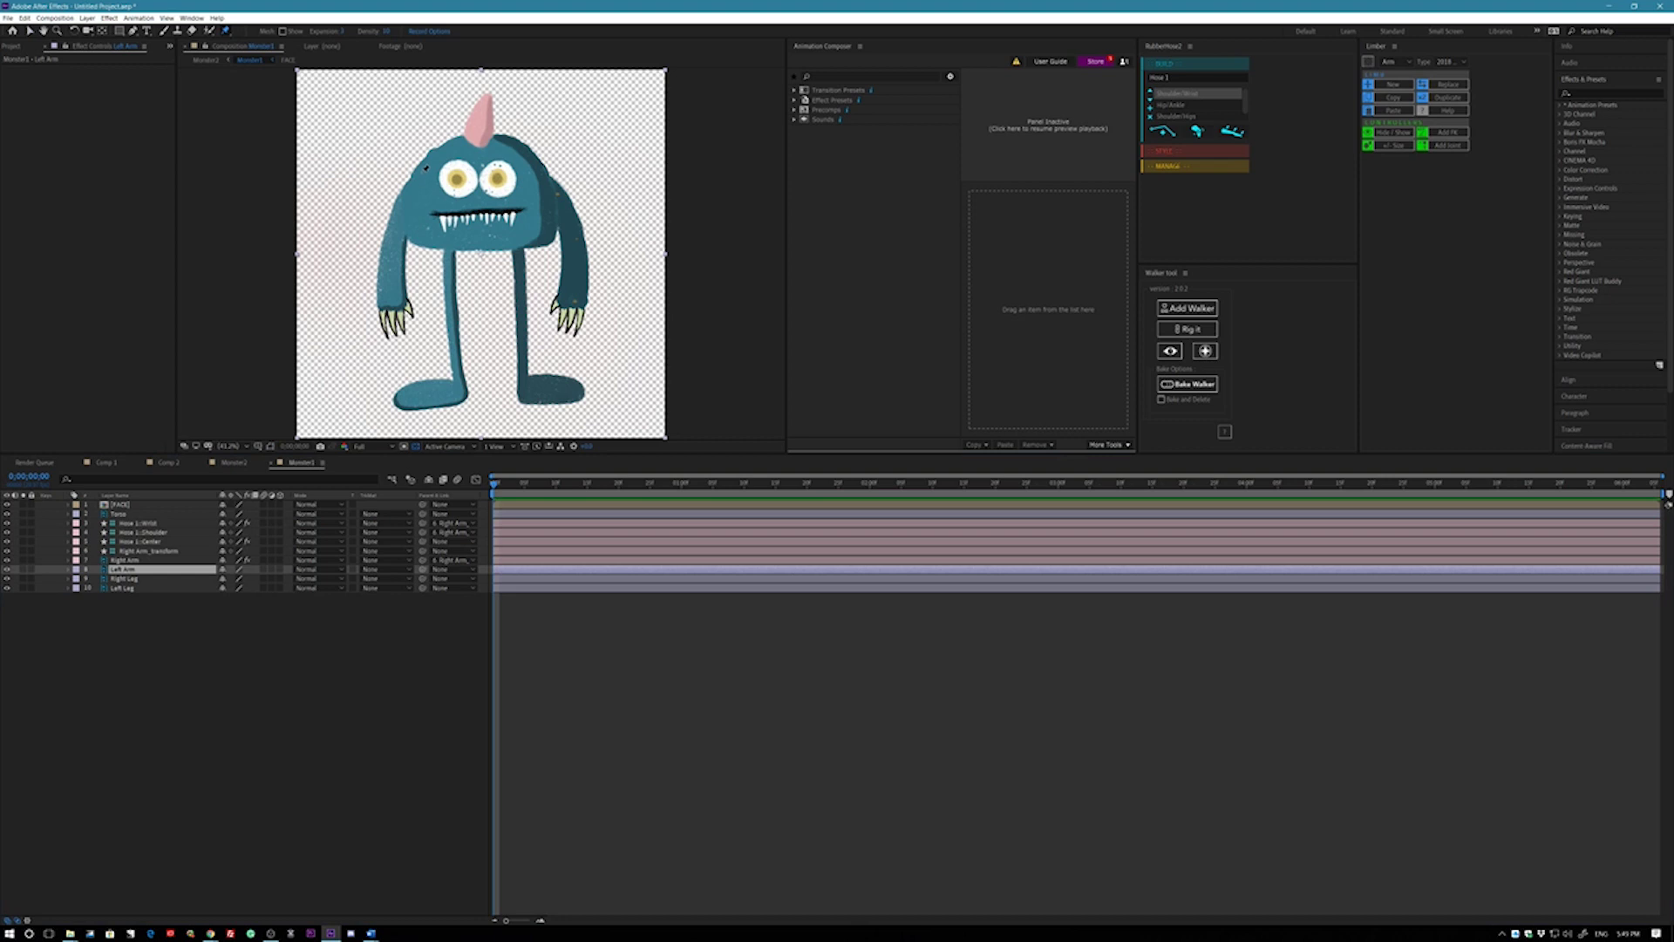
click(402, 222)
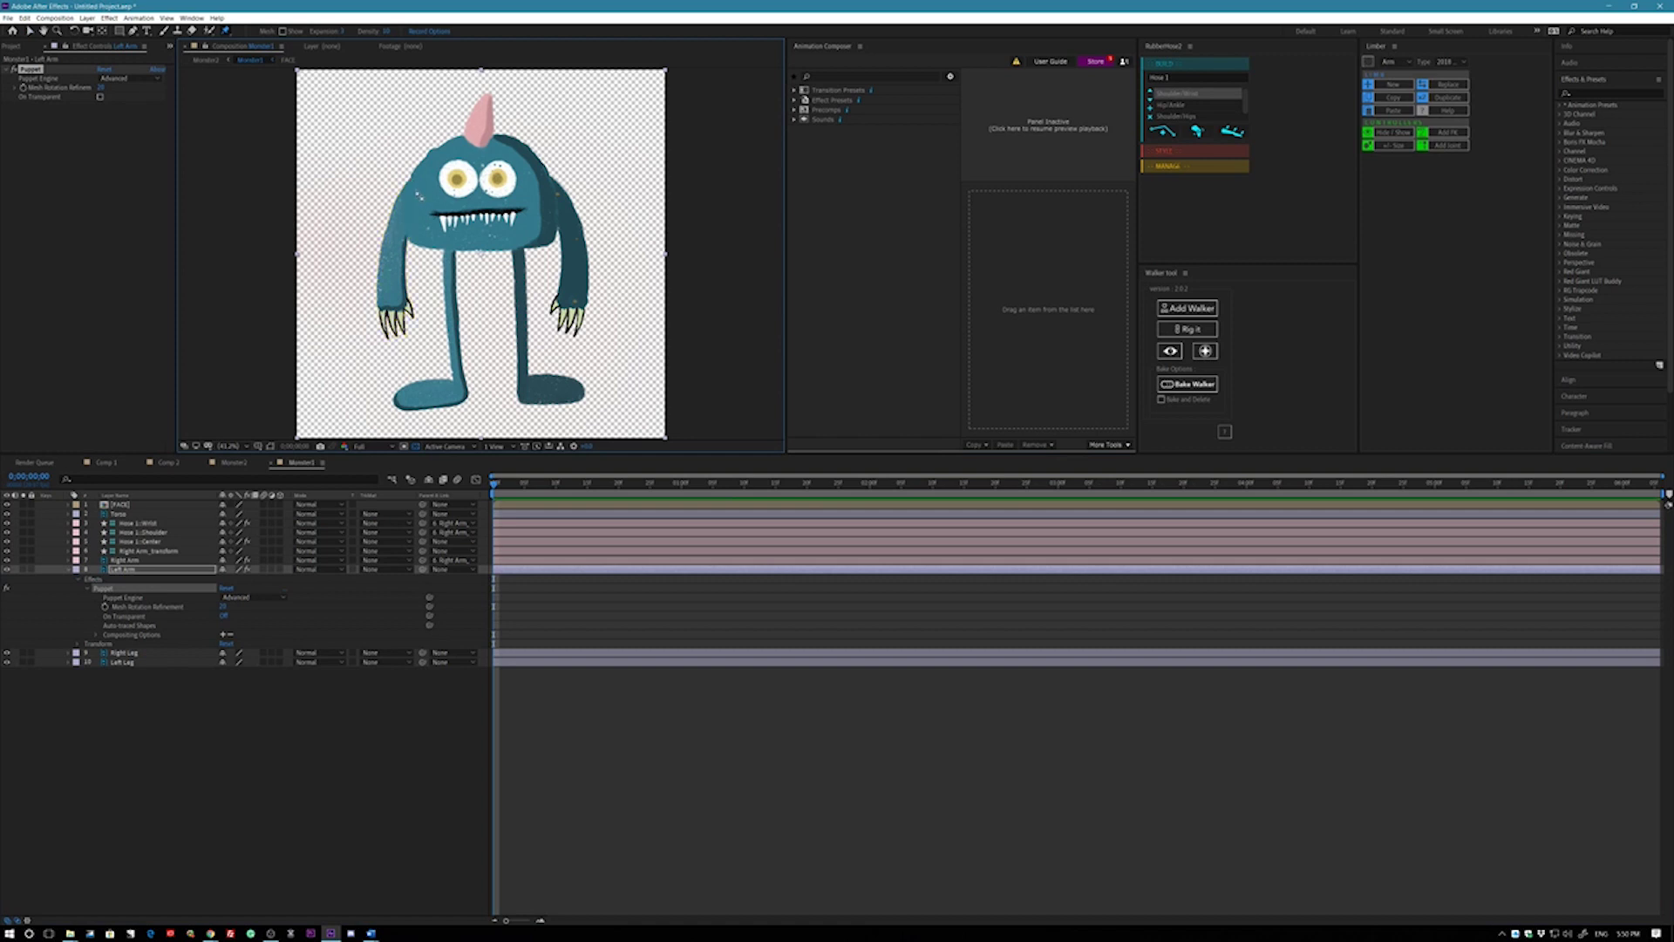
click(414, 186)
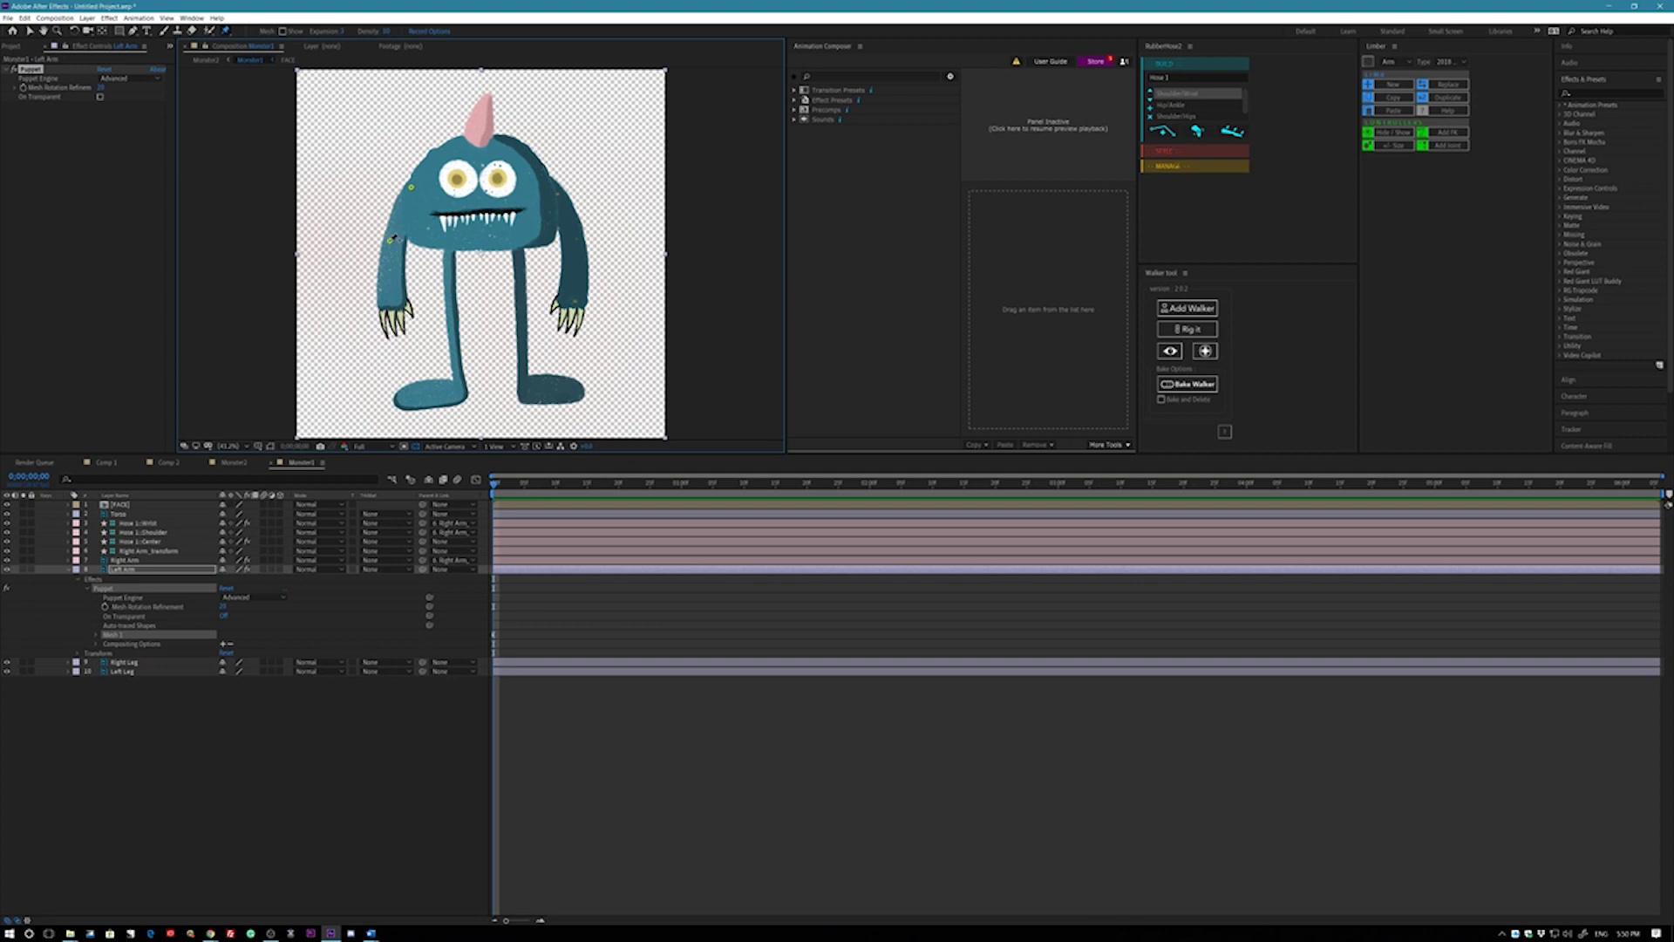
click(394, 301)
- Reveal and select the left arm's three pin positions, and build a Shoulder/Wrist RubberHose rig from them
key(u)
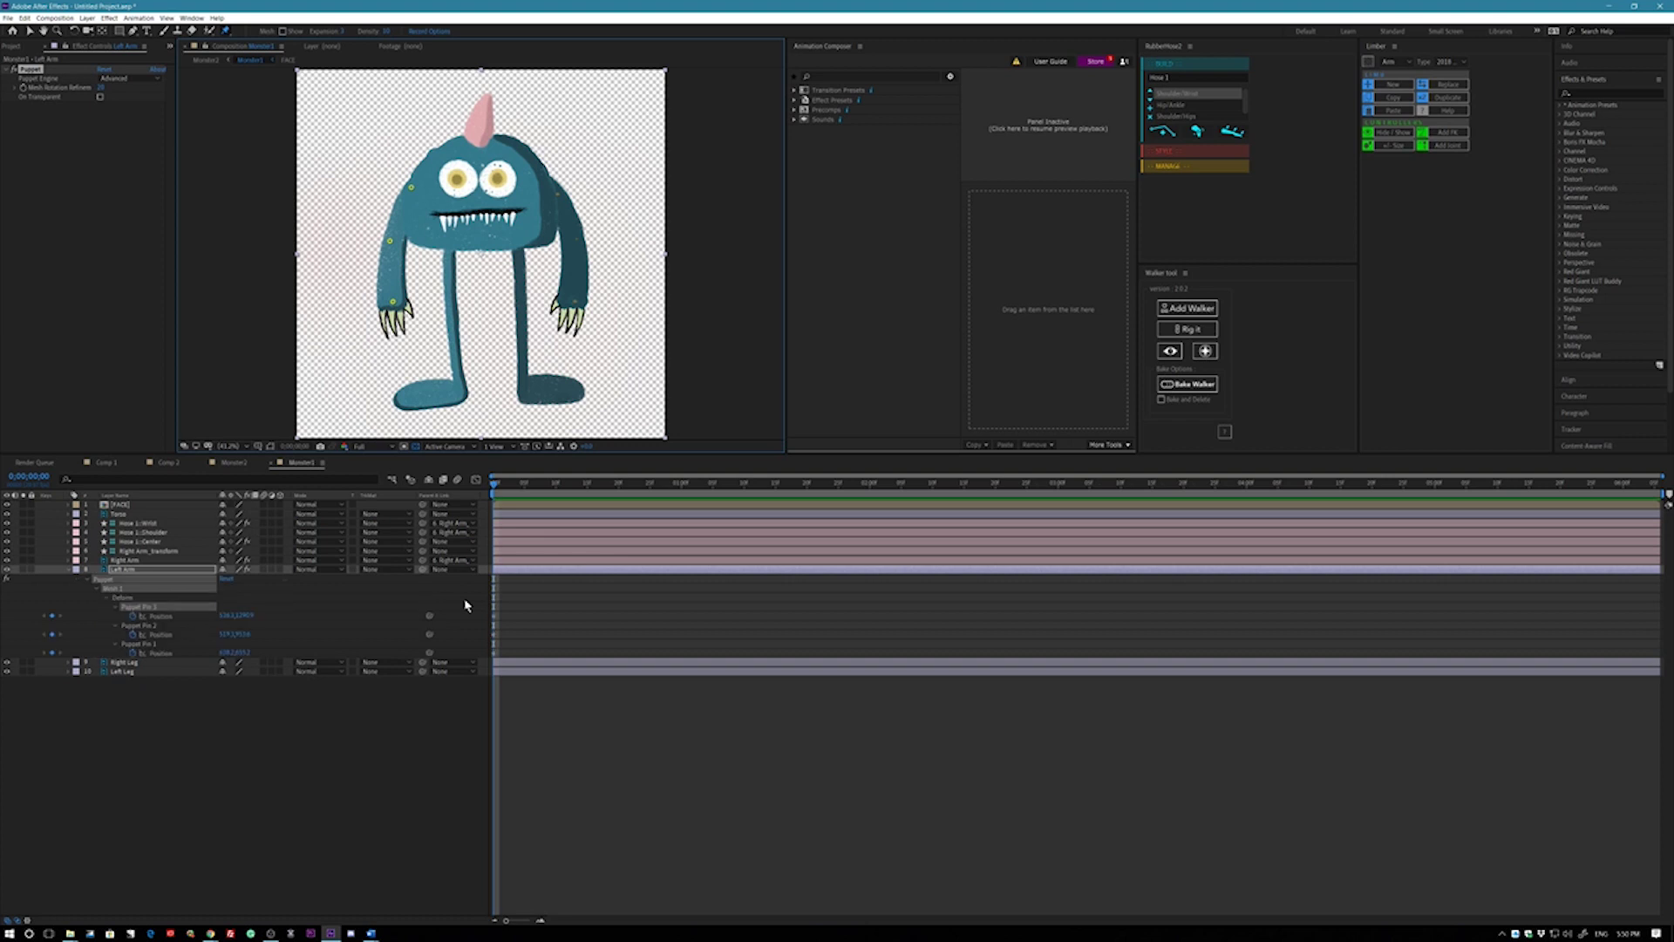
drag(516, 610, 484, 661)
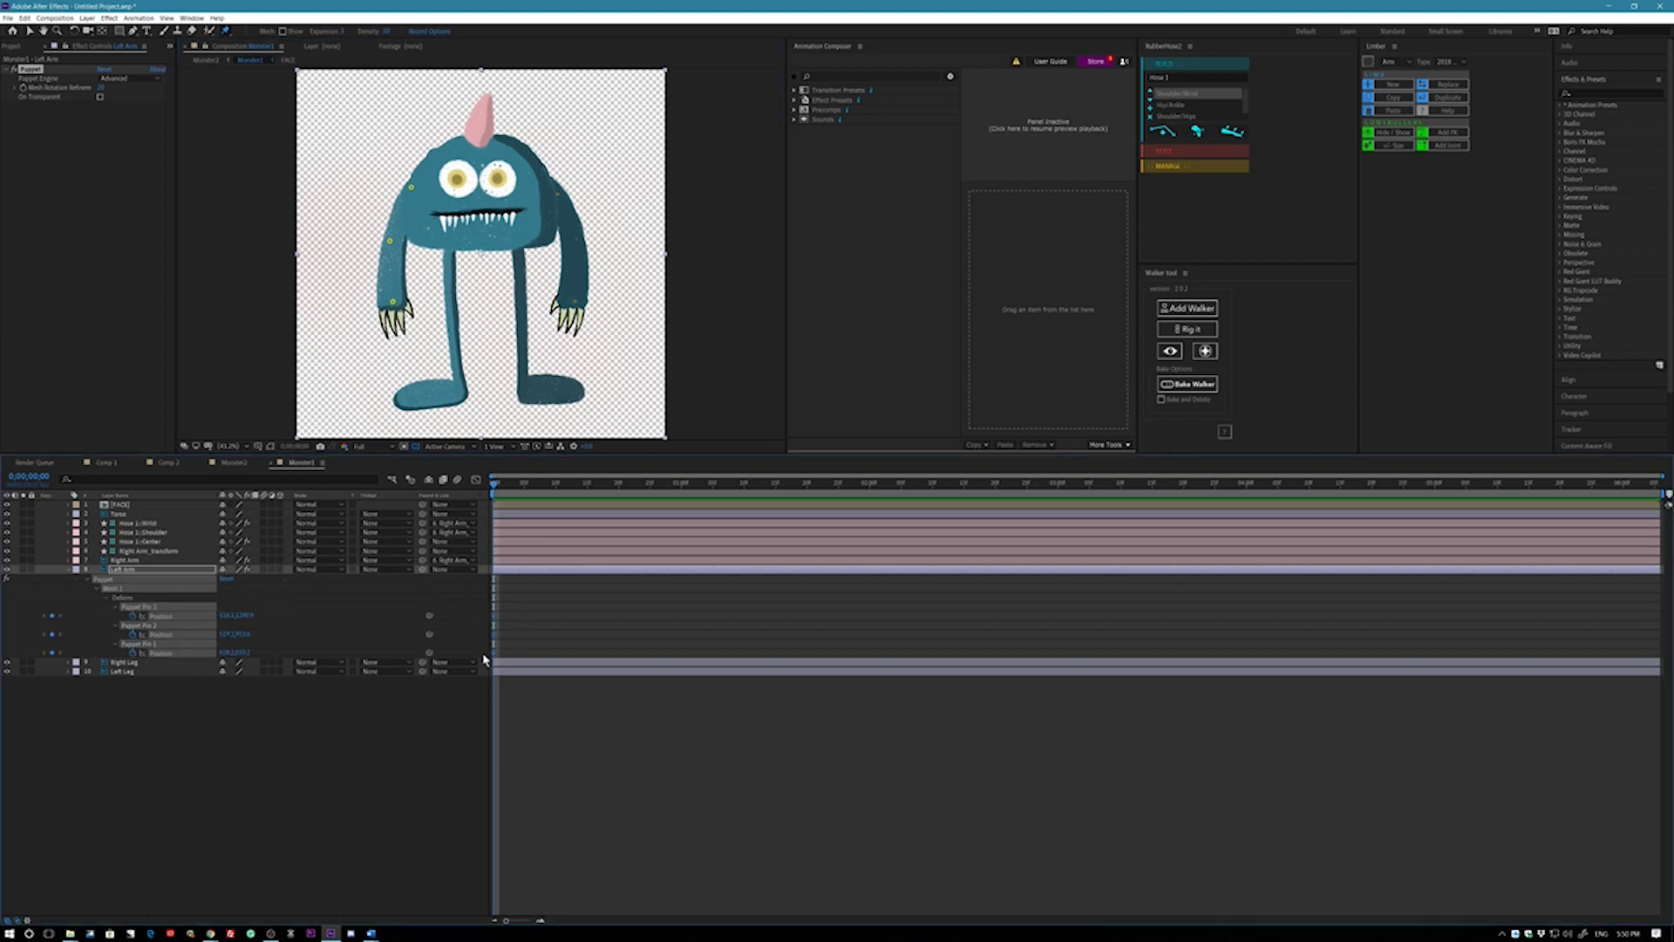
click(1234, 133)
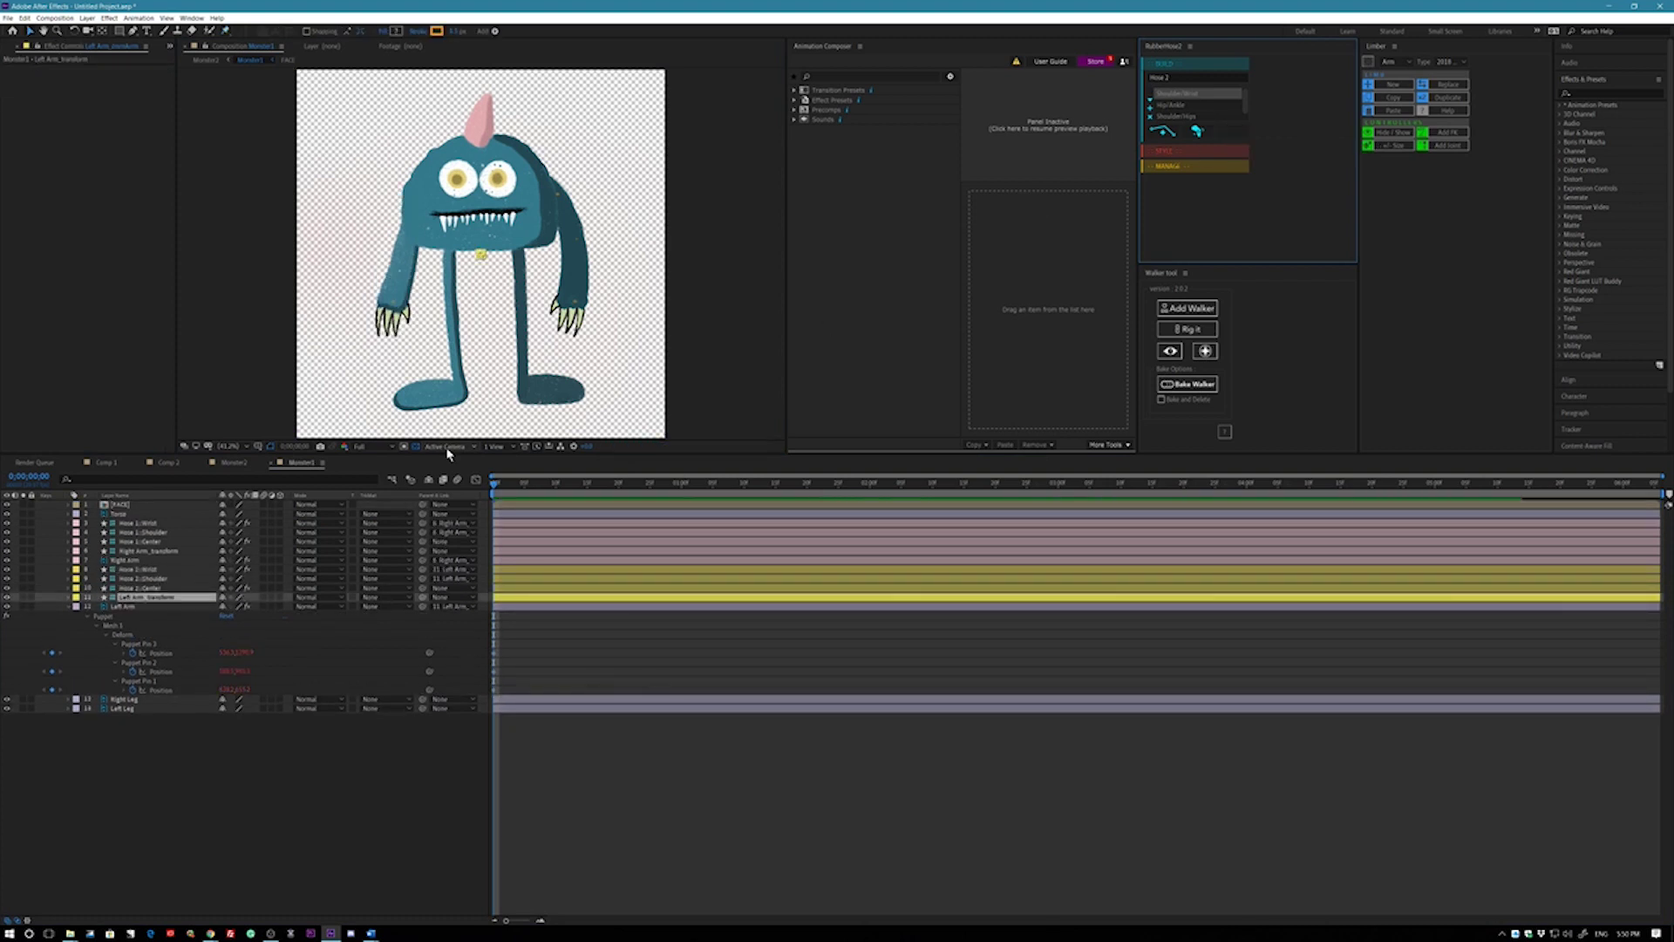
- Set the Bend Direction of the left arm's wrist controller to -100
click(139, 569)
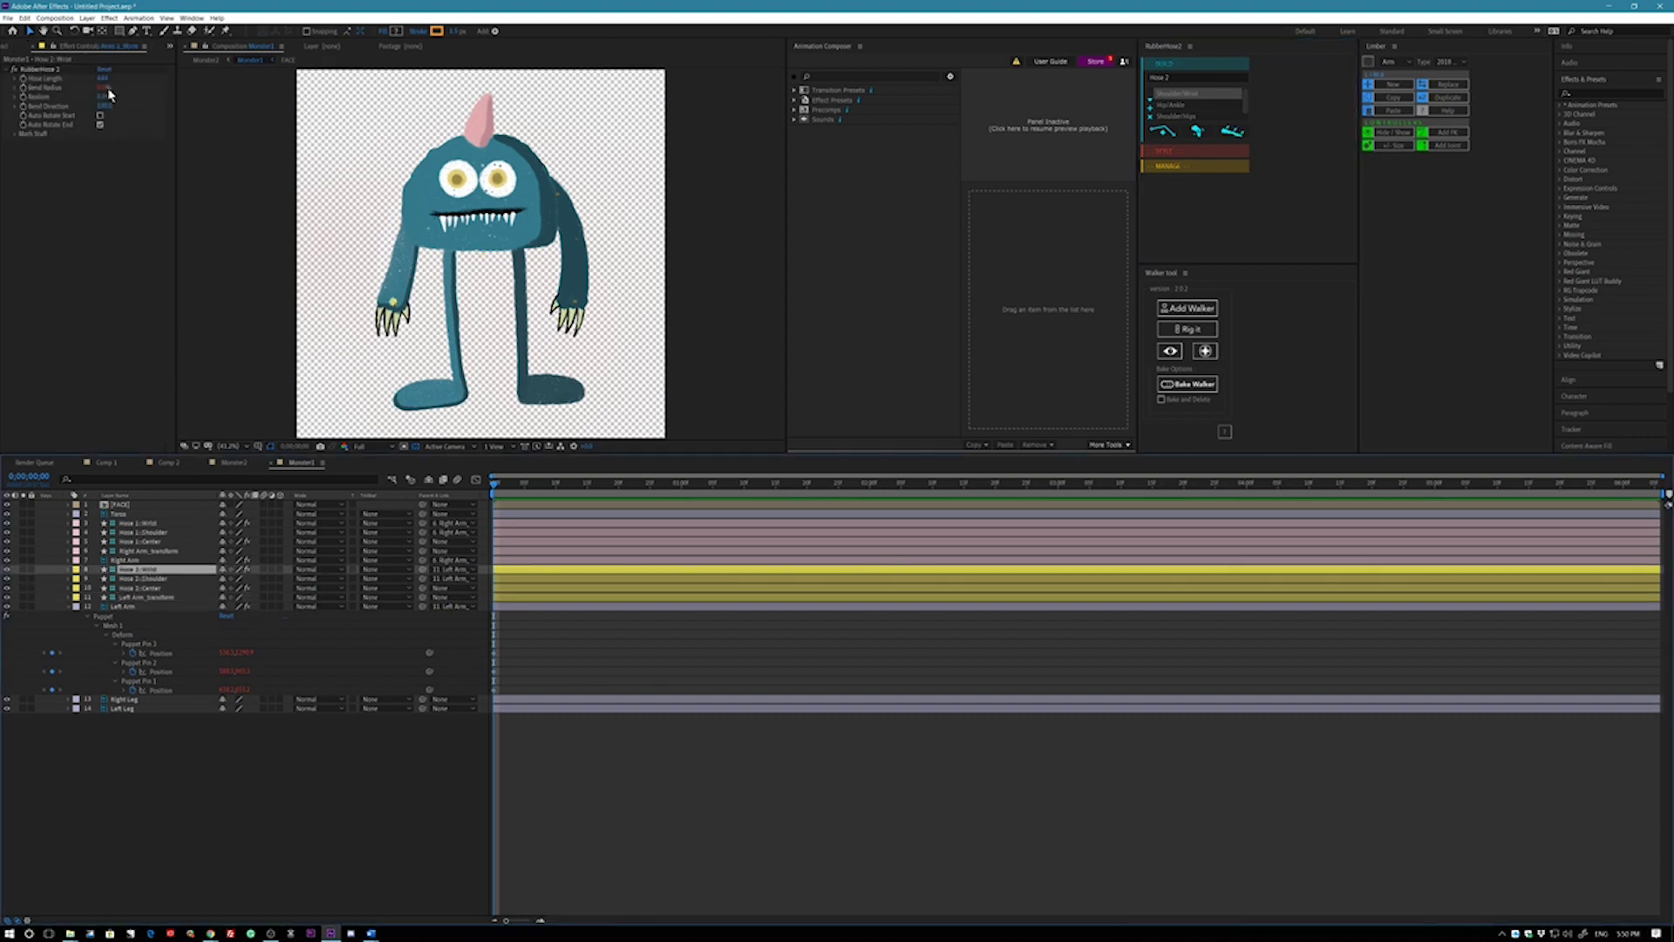
click(105, 106)
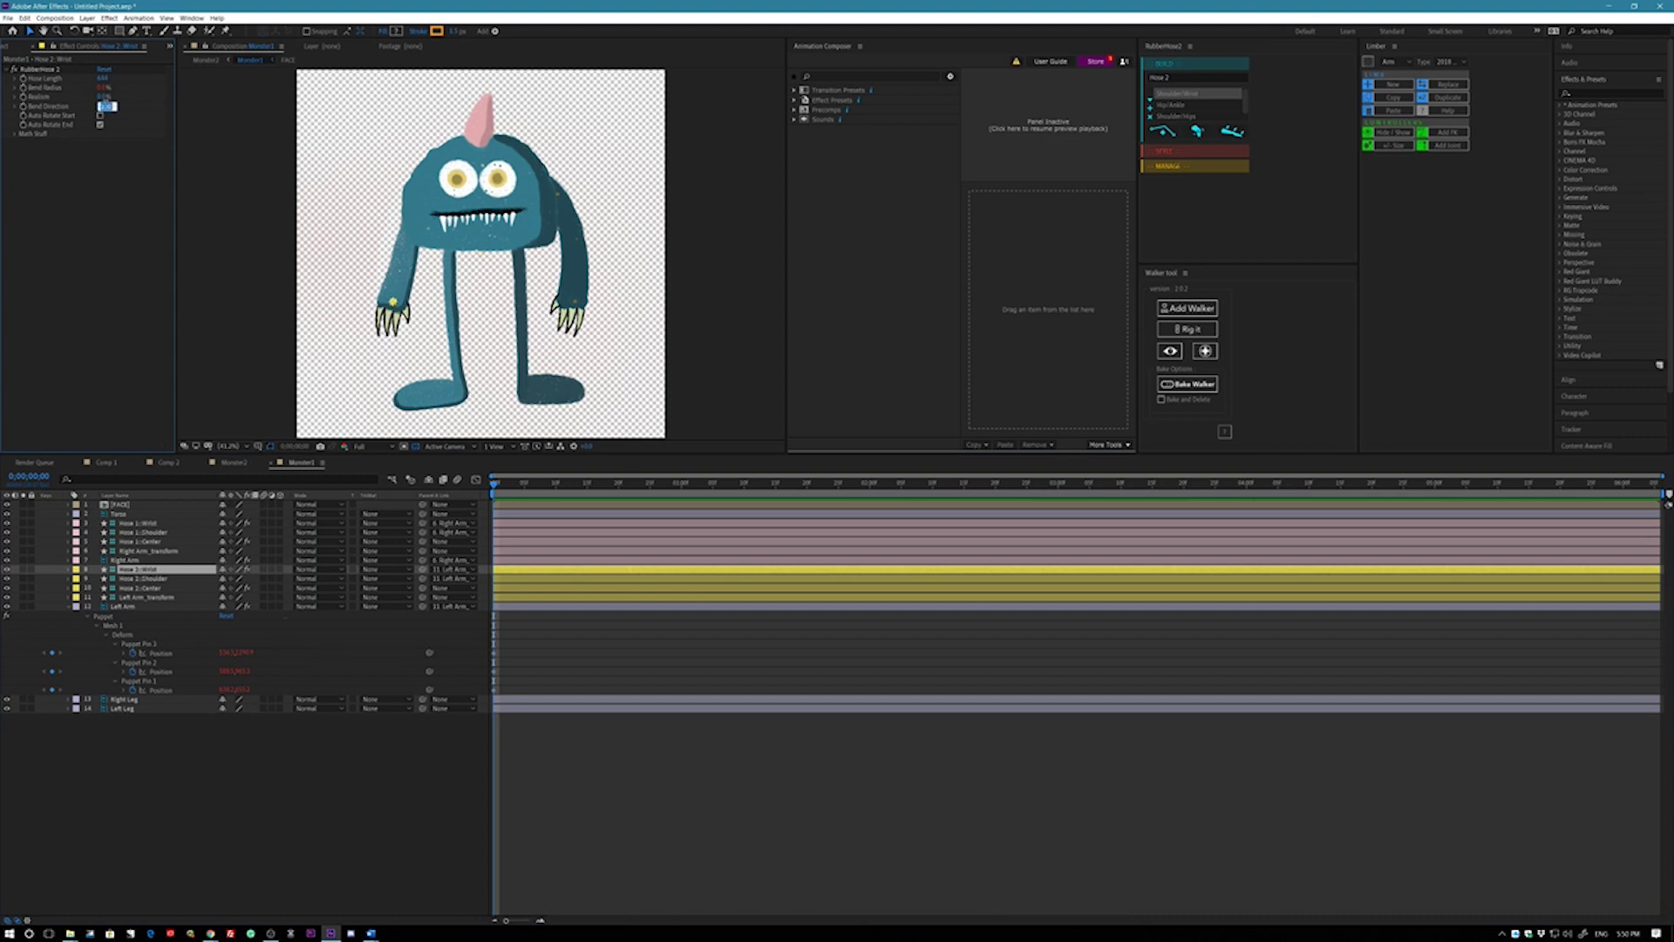
text(-100)
key(Return)
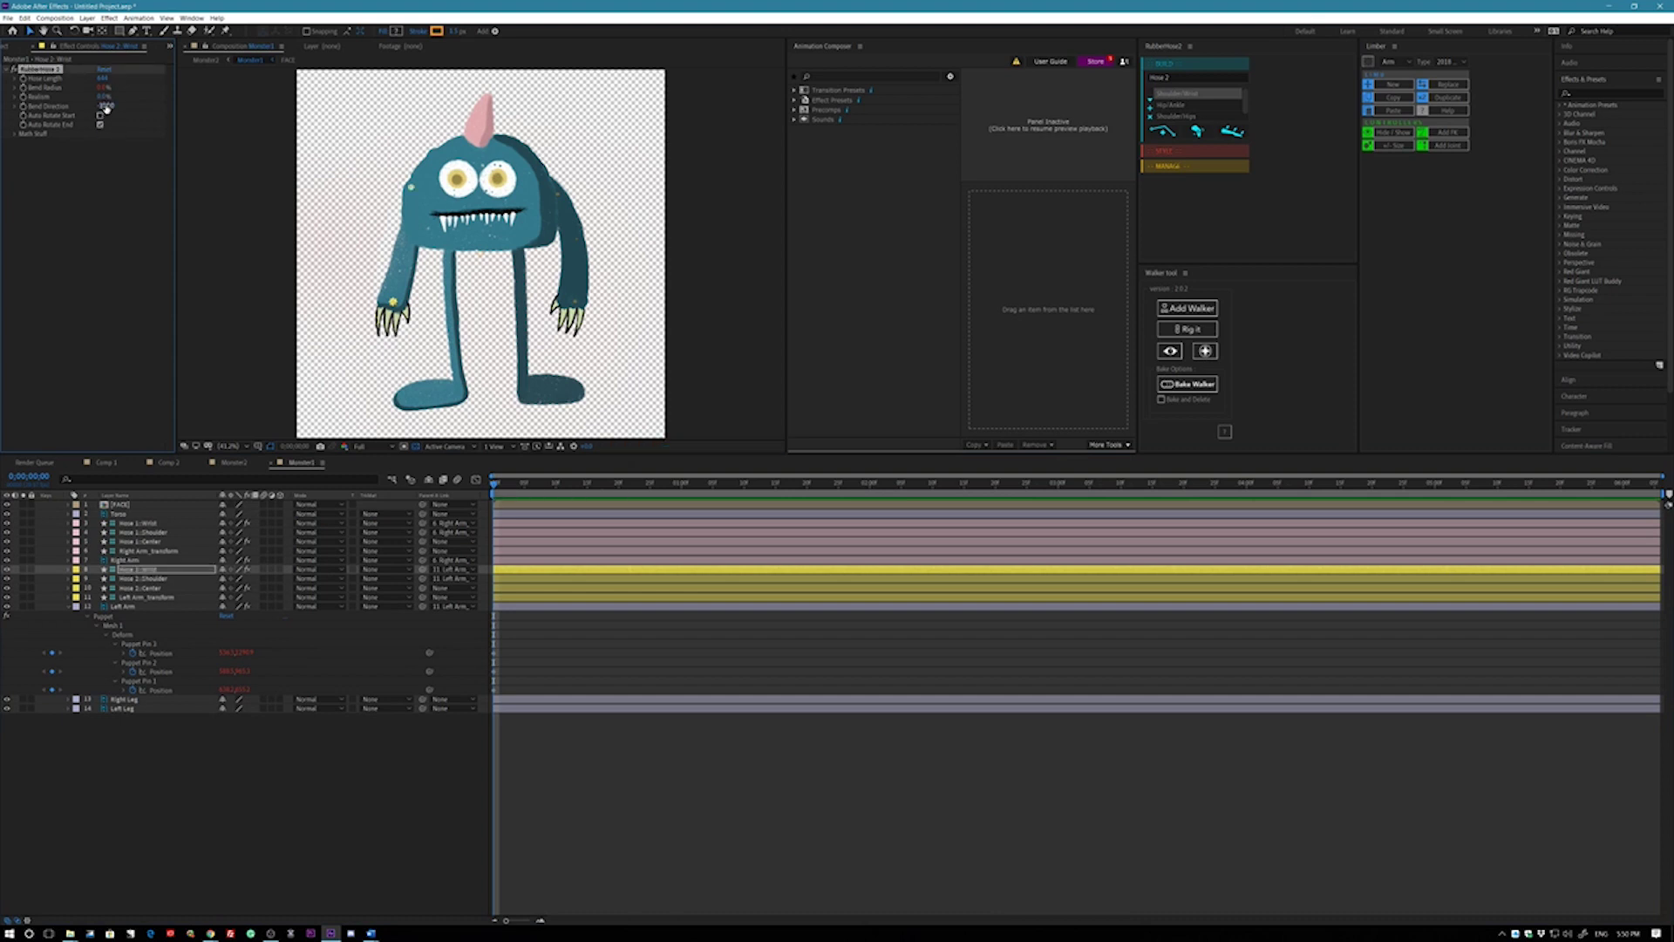
click(144, 773)
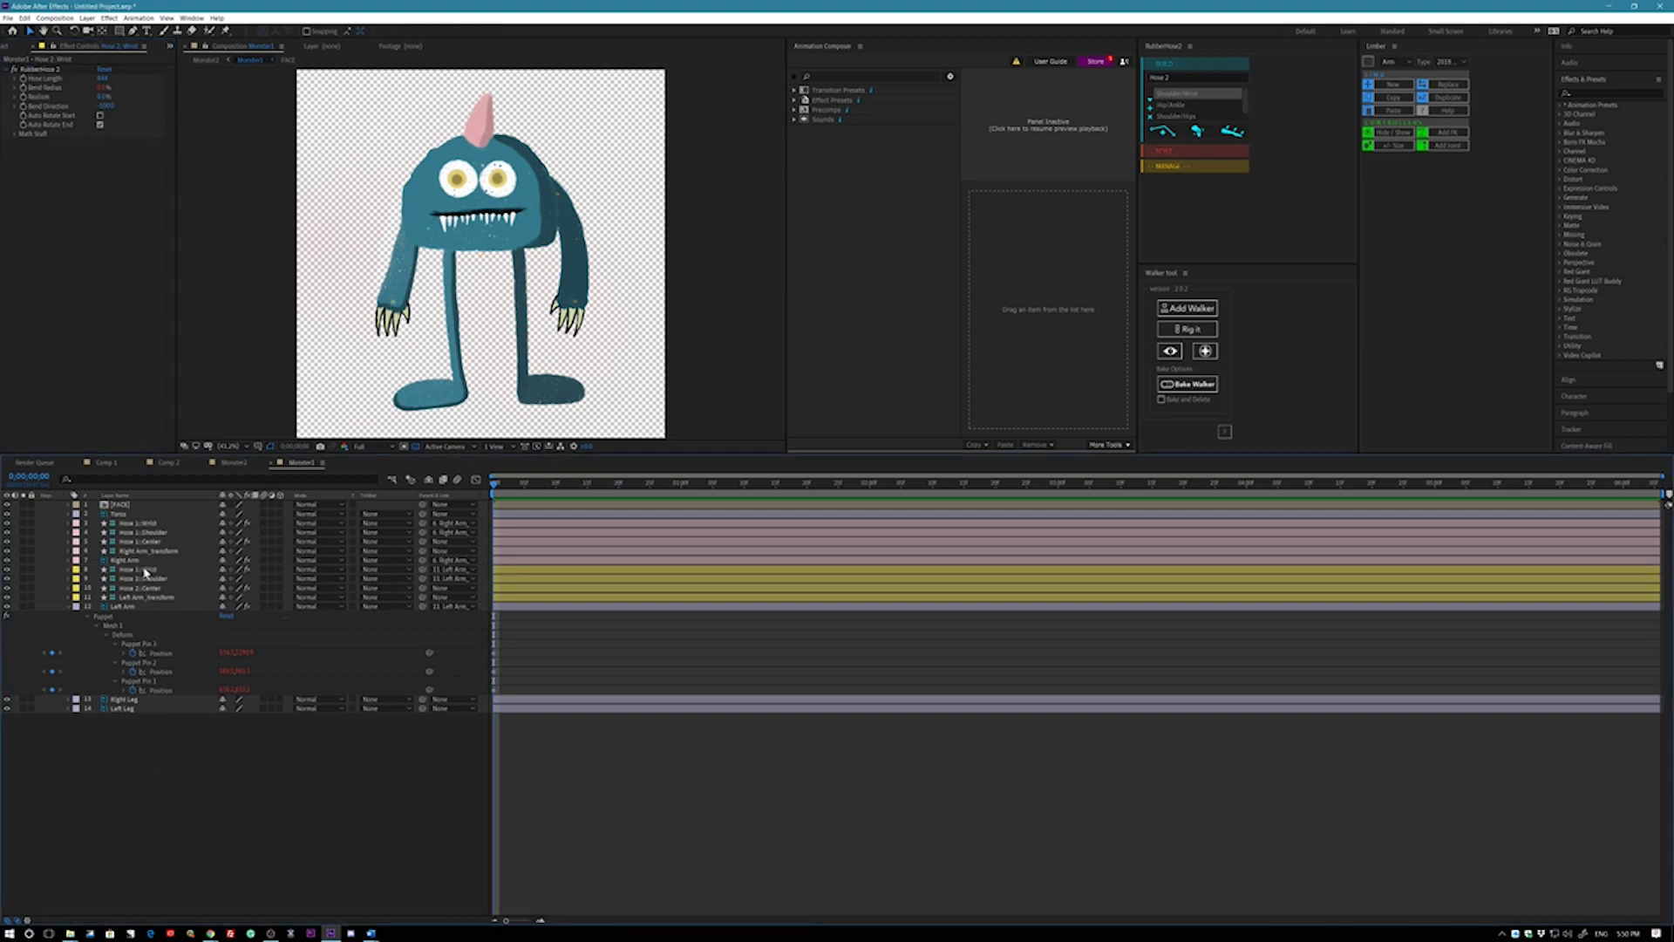
- Try different Hose Length values on the left arm's wrist controller to bend the arm
click(144, 571)
click(40, 69)
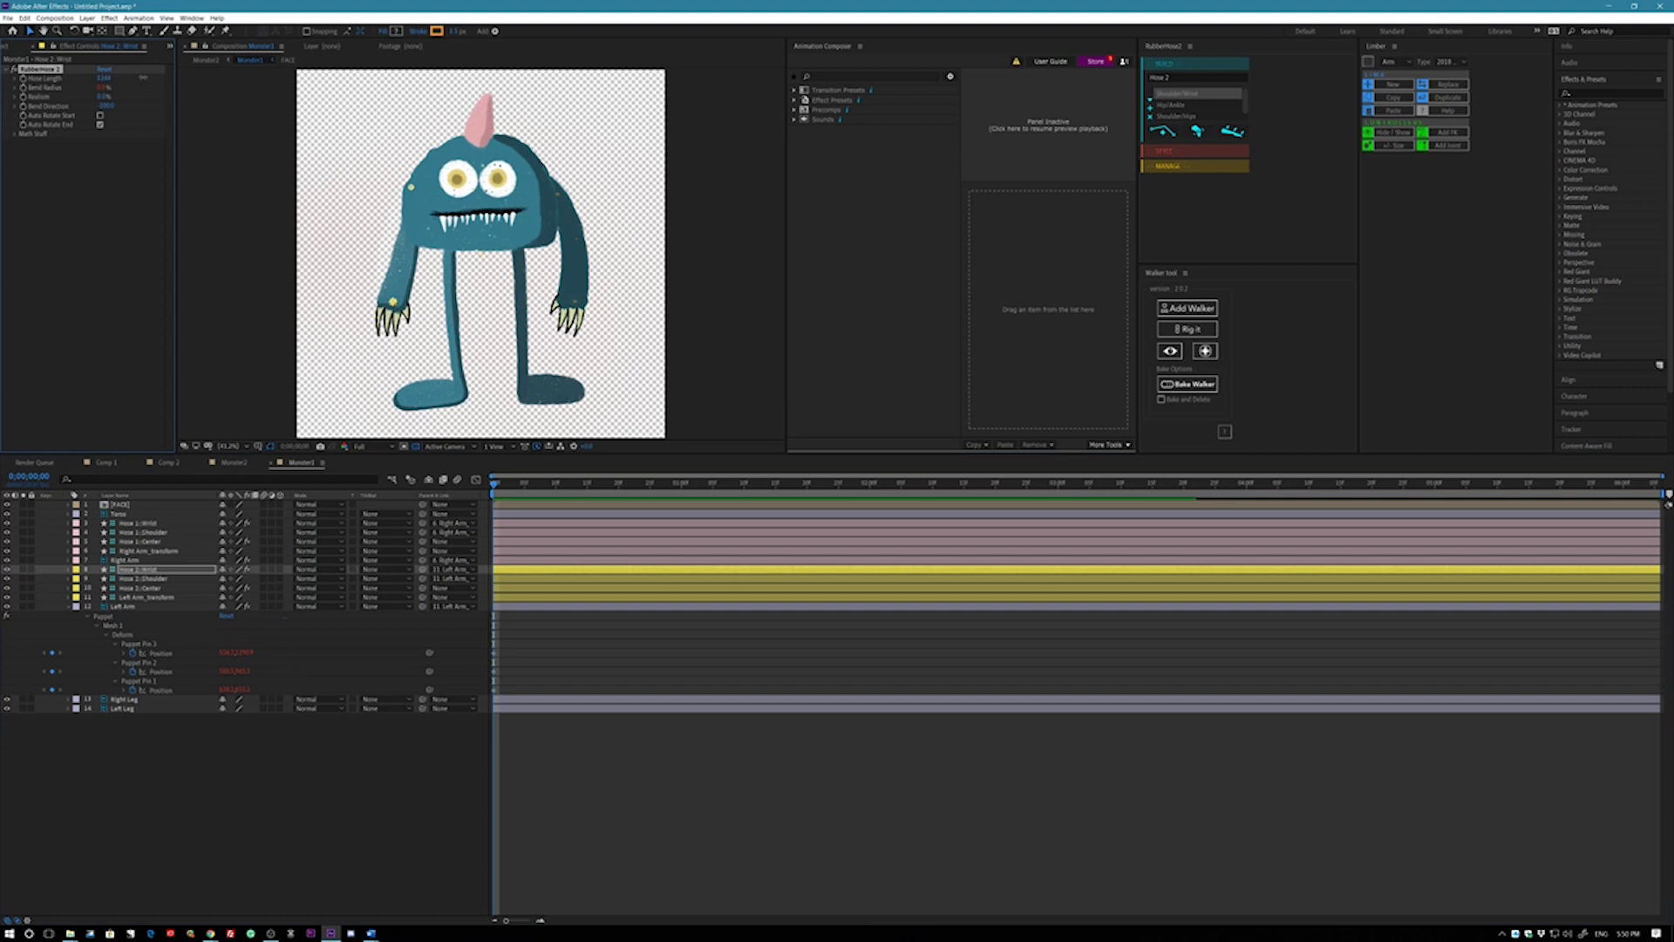
mouse_move(105, 78)
mouse_down()
mouse_move(143, 79)
mouse_move(85, 79)
mouse_up()
click(109, 80)
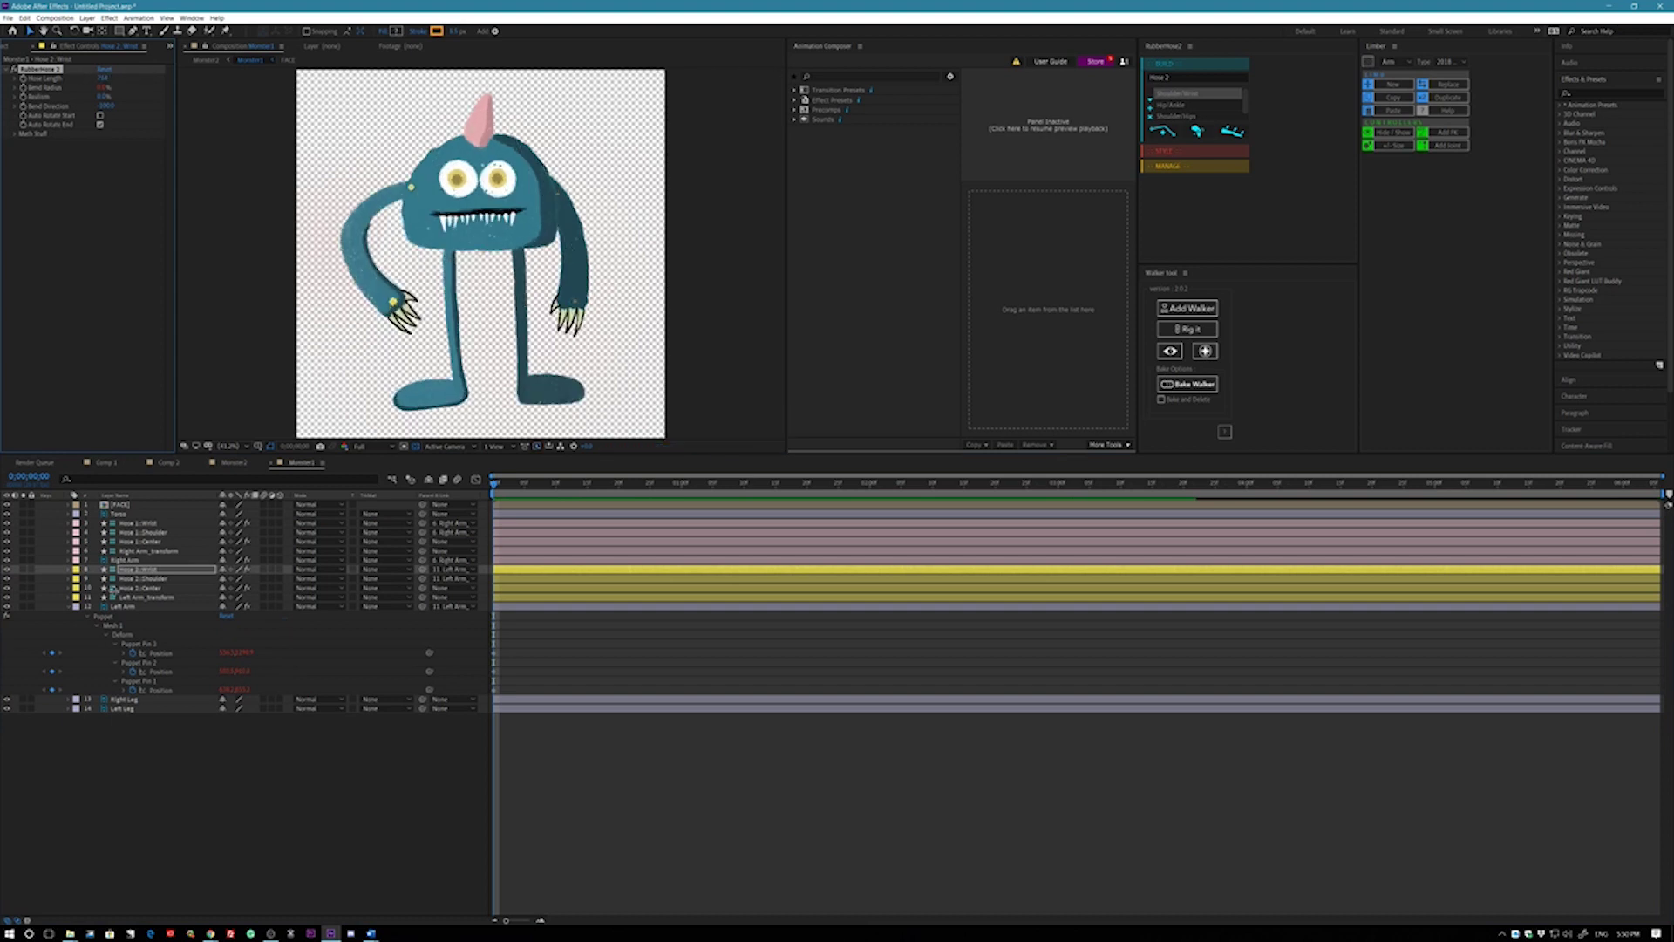
- Check the right arm's Hose Length, and set the left arm's wrist controller to a matching Hose Length of 735
click(151, 523)
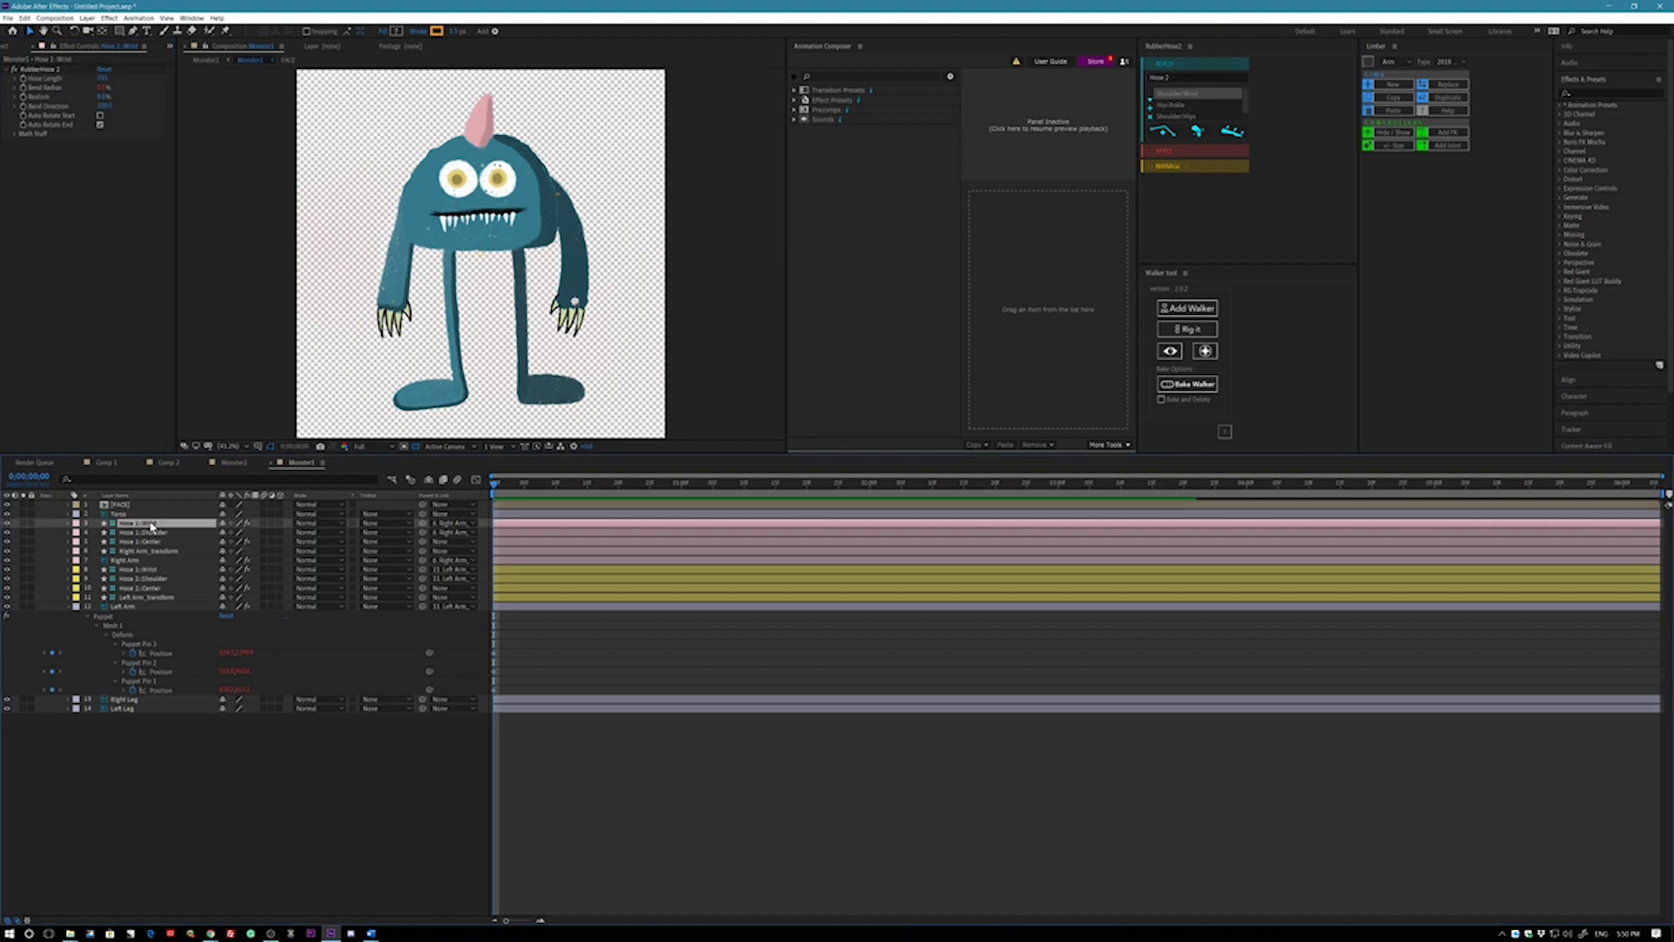
click(148, 569)
click(110, 78)
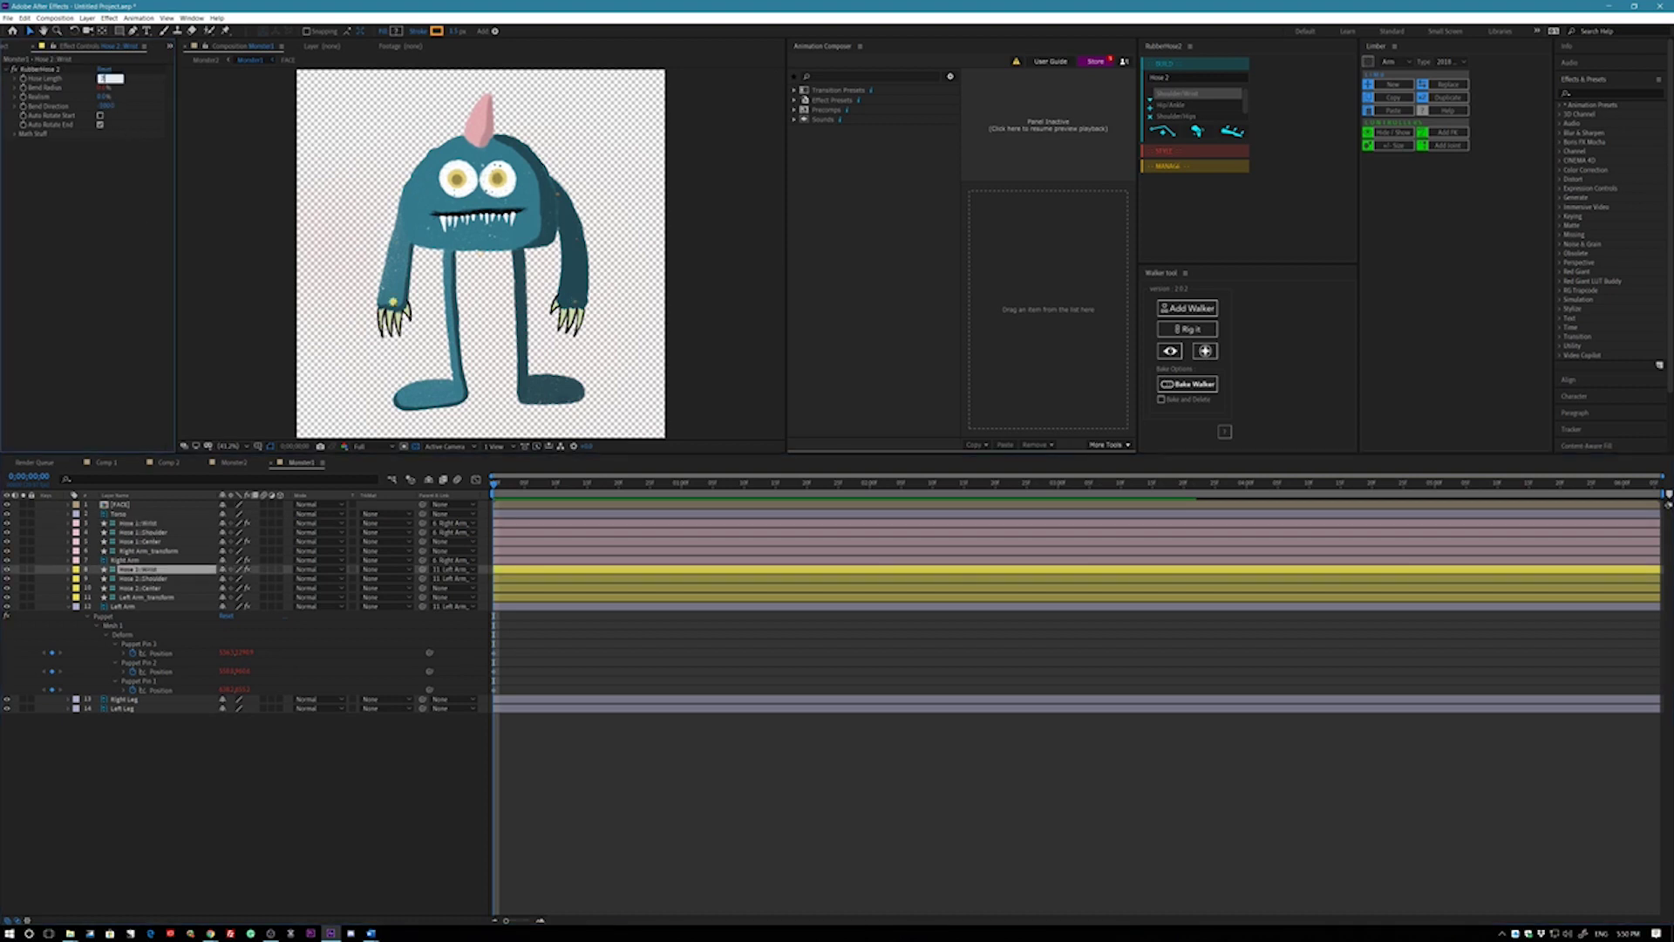
text(735)
key(Return)
key(Return)
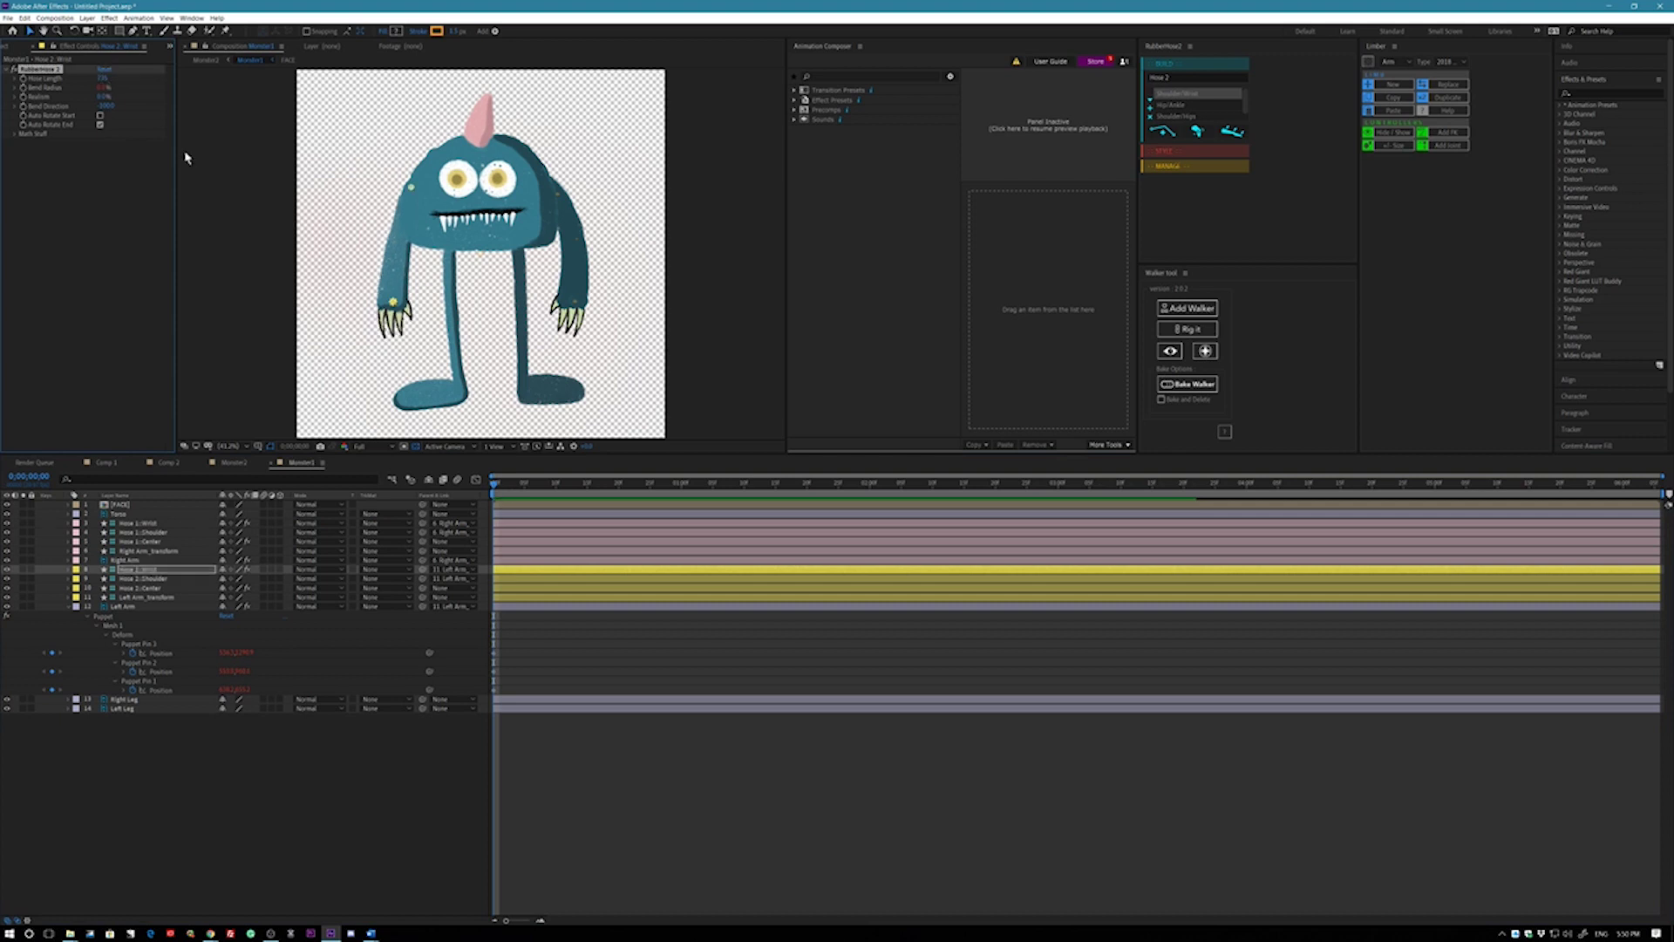
- Set the label colour of the Left Arm layer and its hose controller layers to Peach, and collapse the layer's properties
shift+click(76, 606)
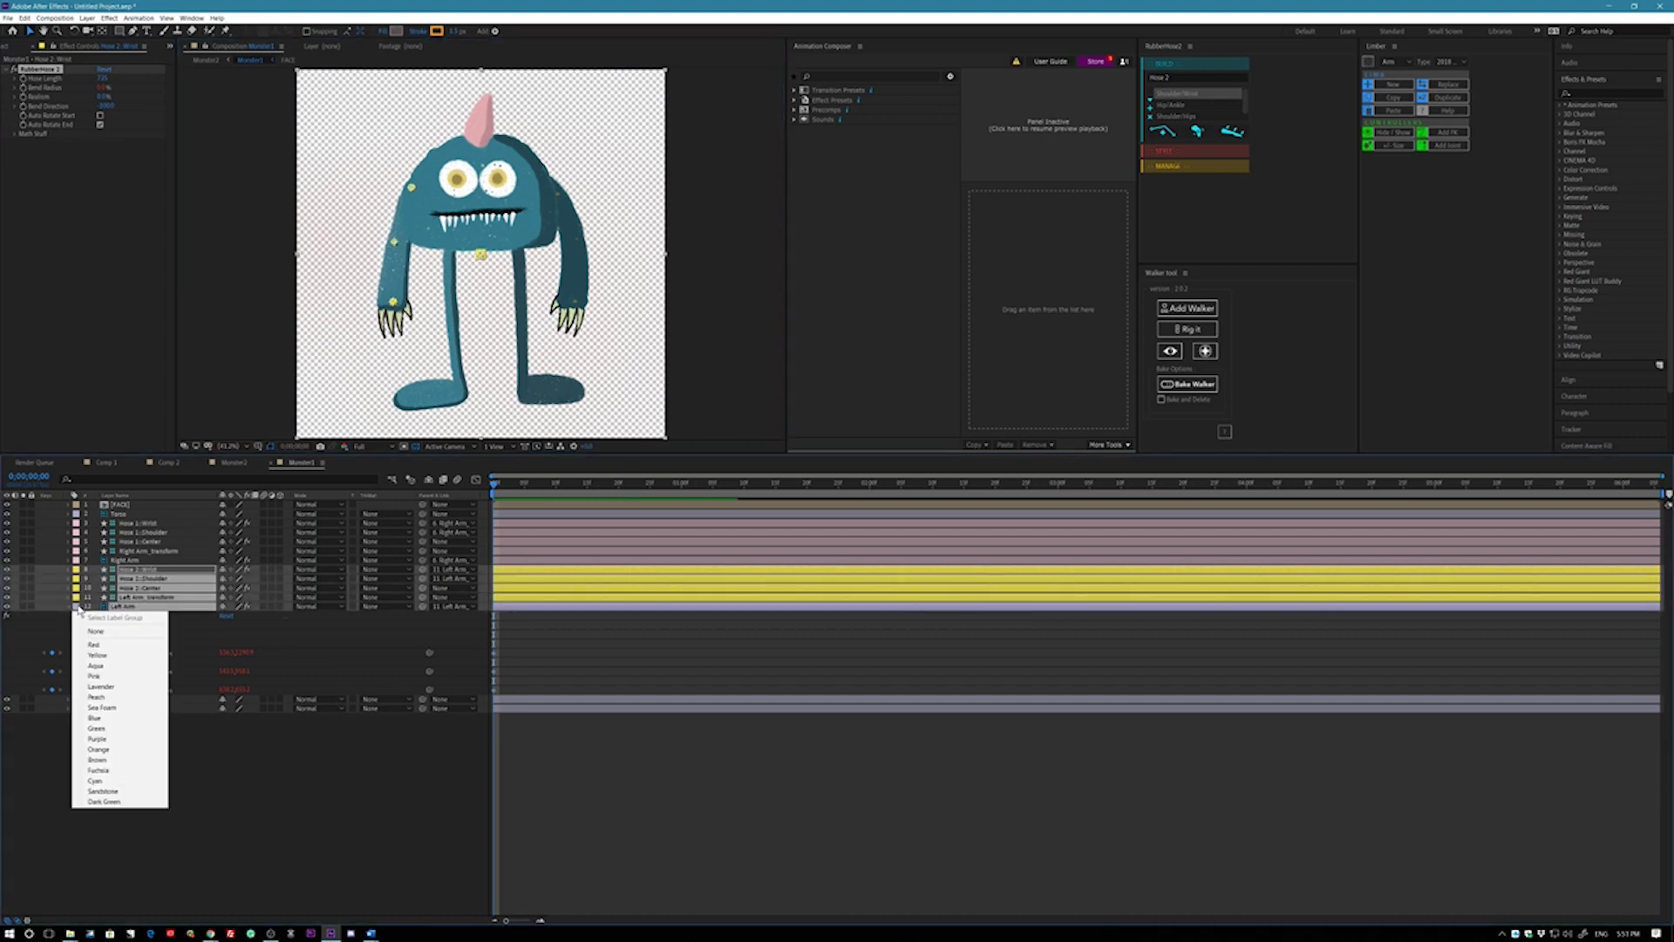
click(105, 697)
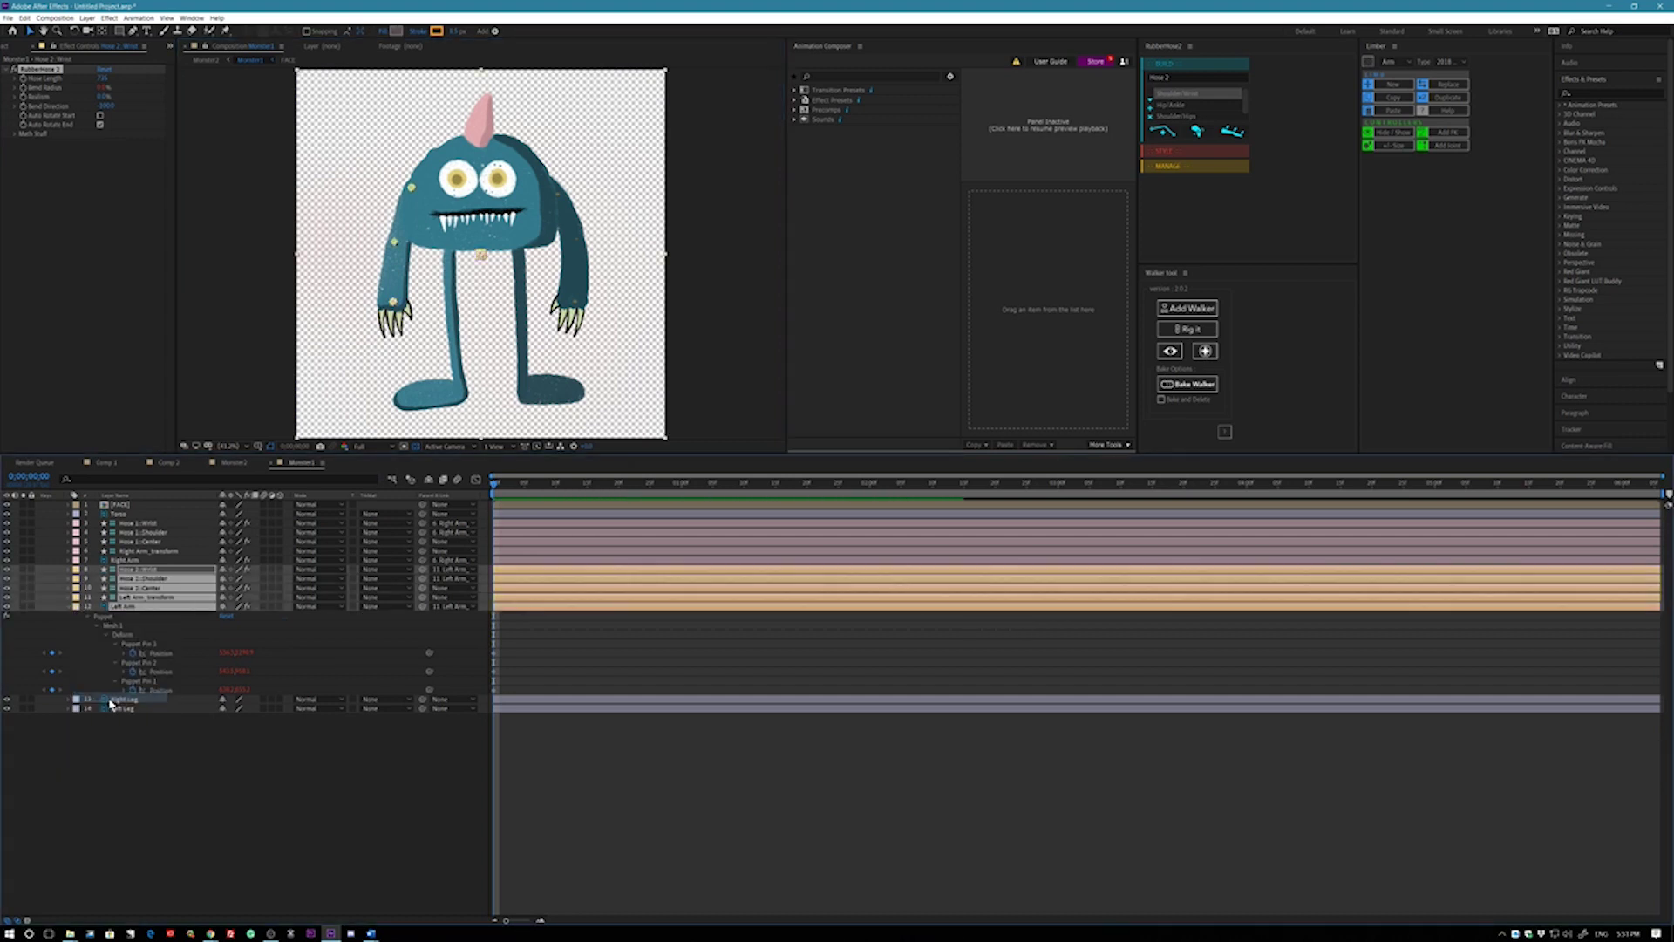
click(70, 615)
click(113, 681)
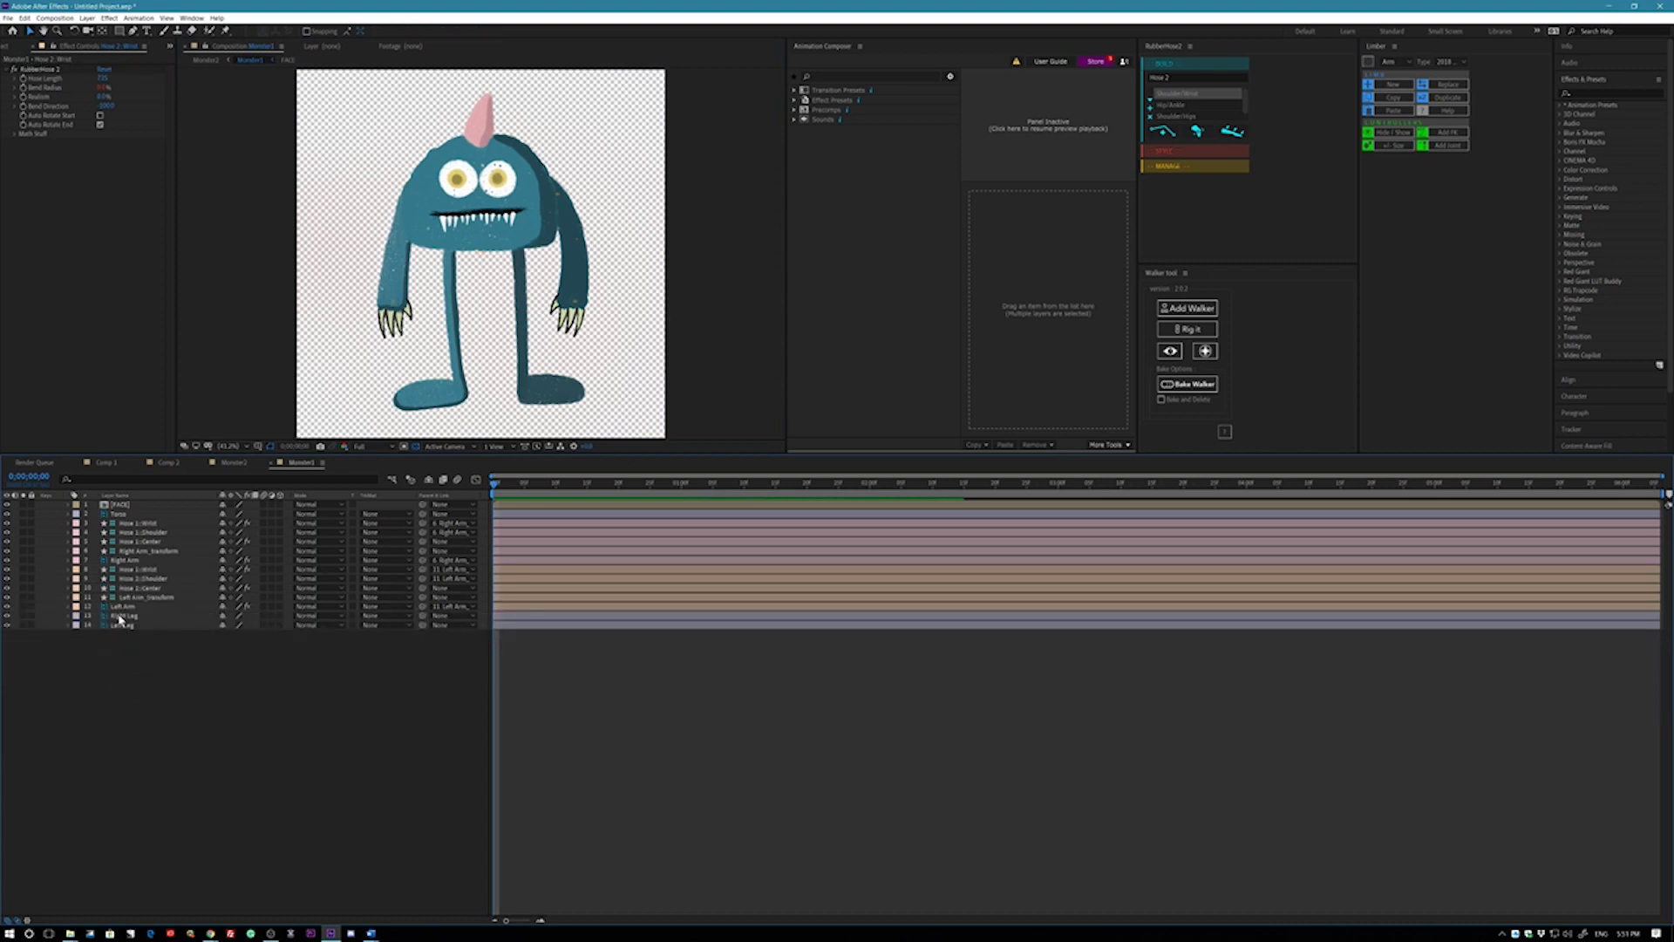
- Try to place a puppet pin at the top of the Right Leg layer, and delete the resulting Puppet effect
click(122, 615)
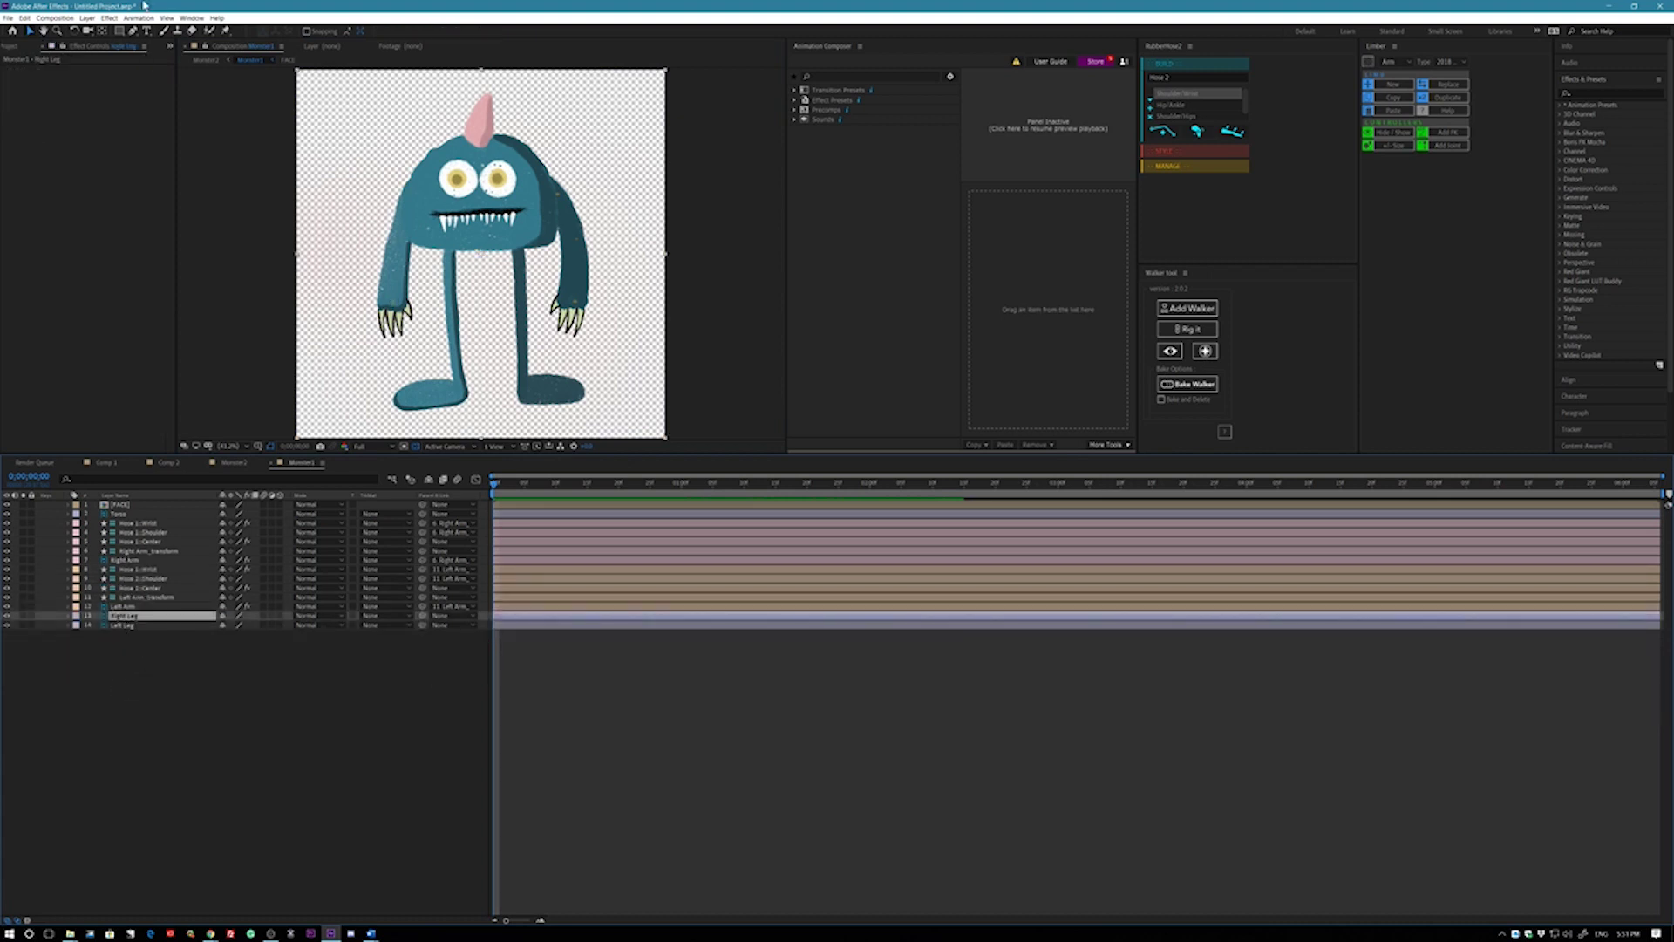
click(225, 33)
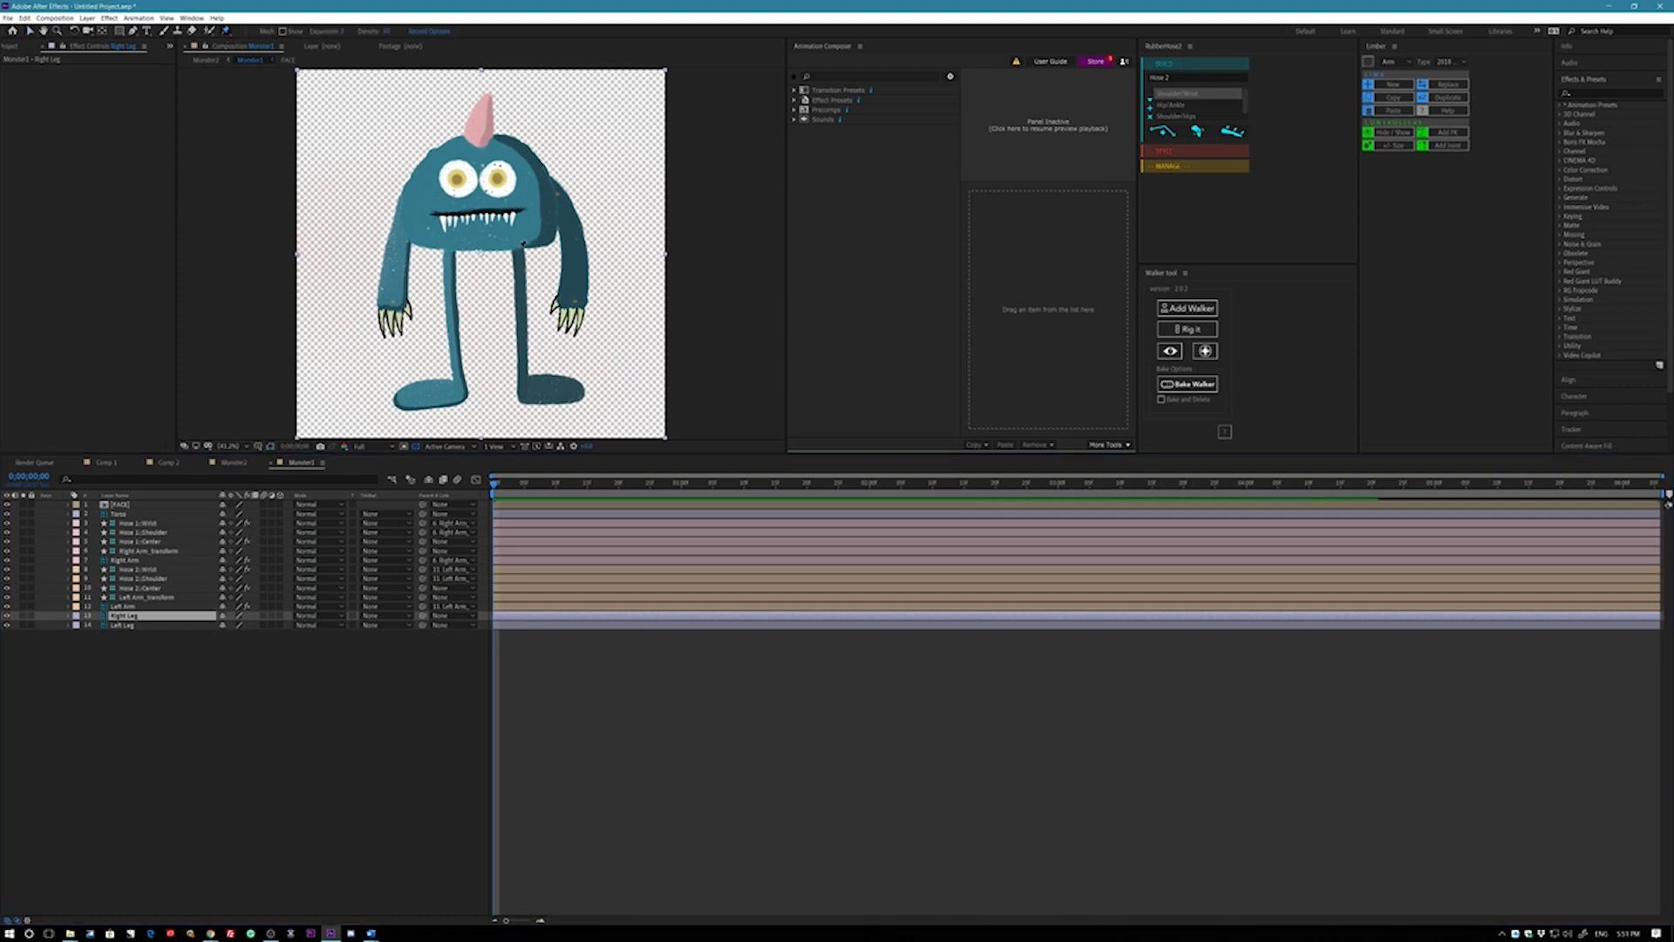
click(523, 245)
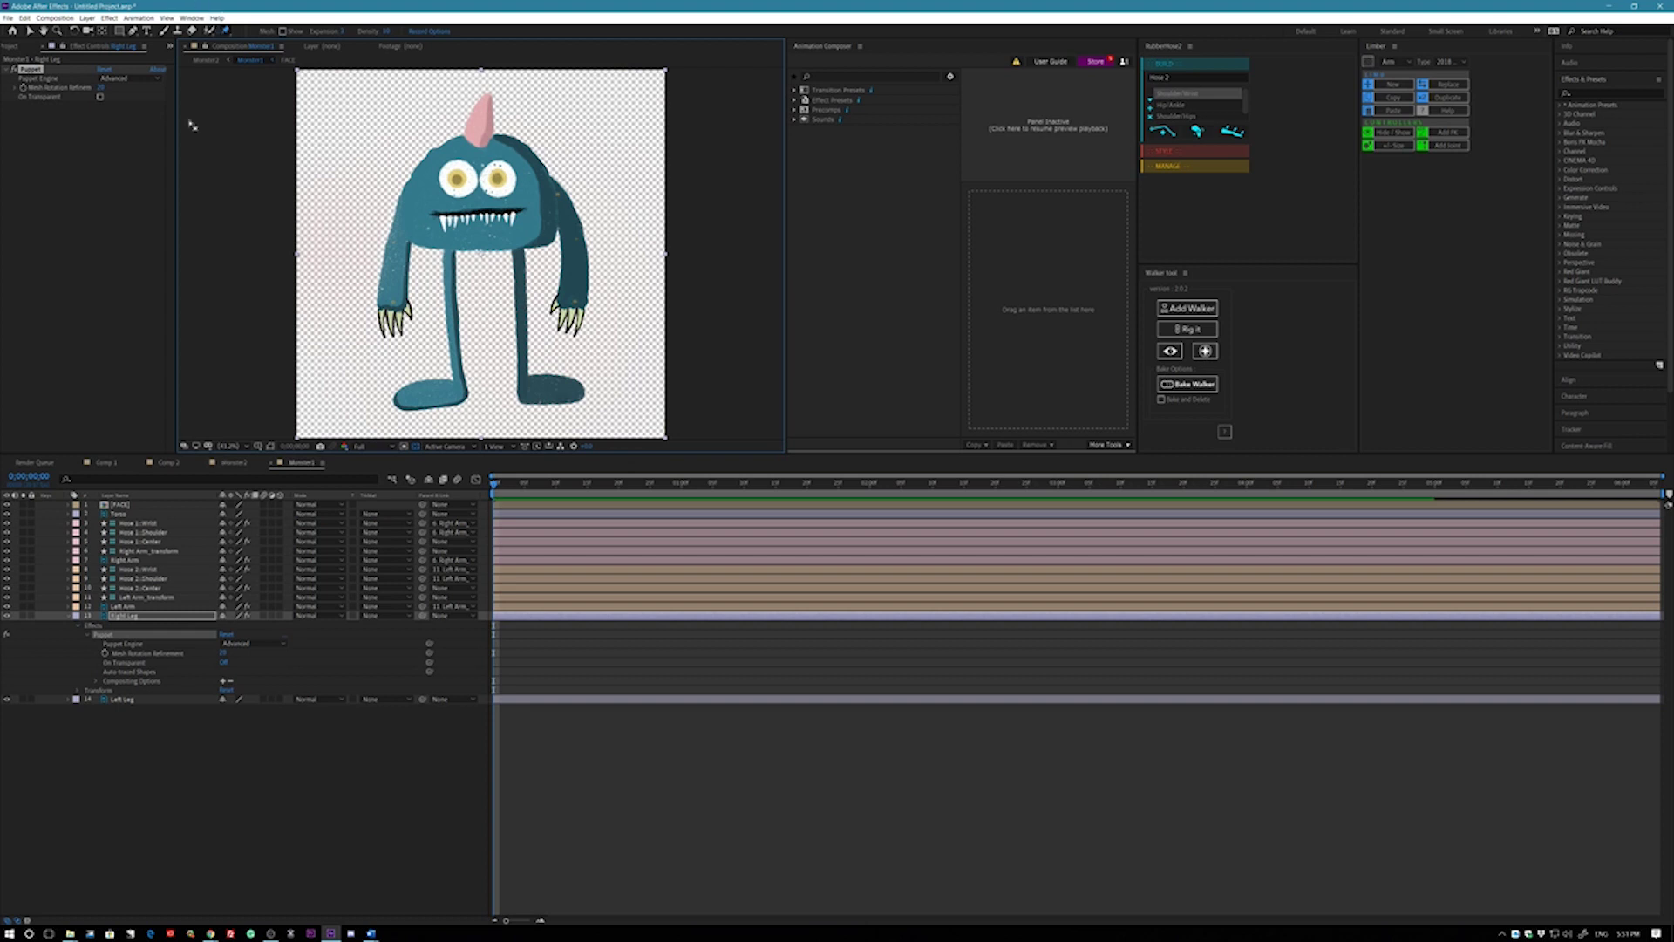
click(120, 742)
click(128, 618)
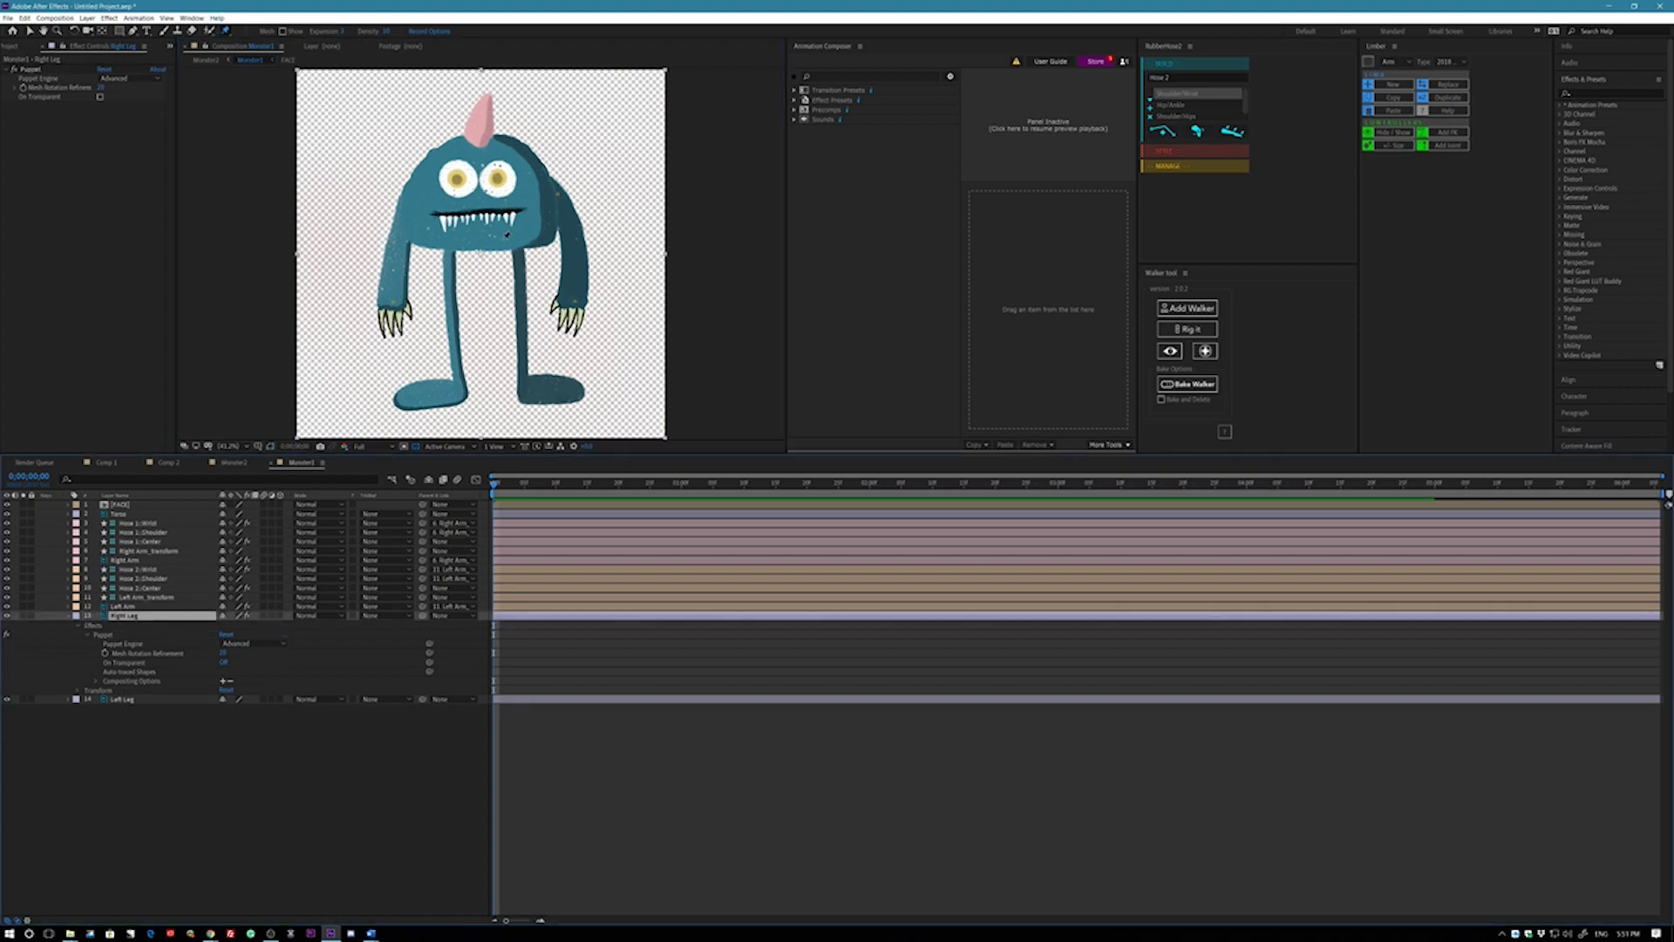
click(523, 256)
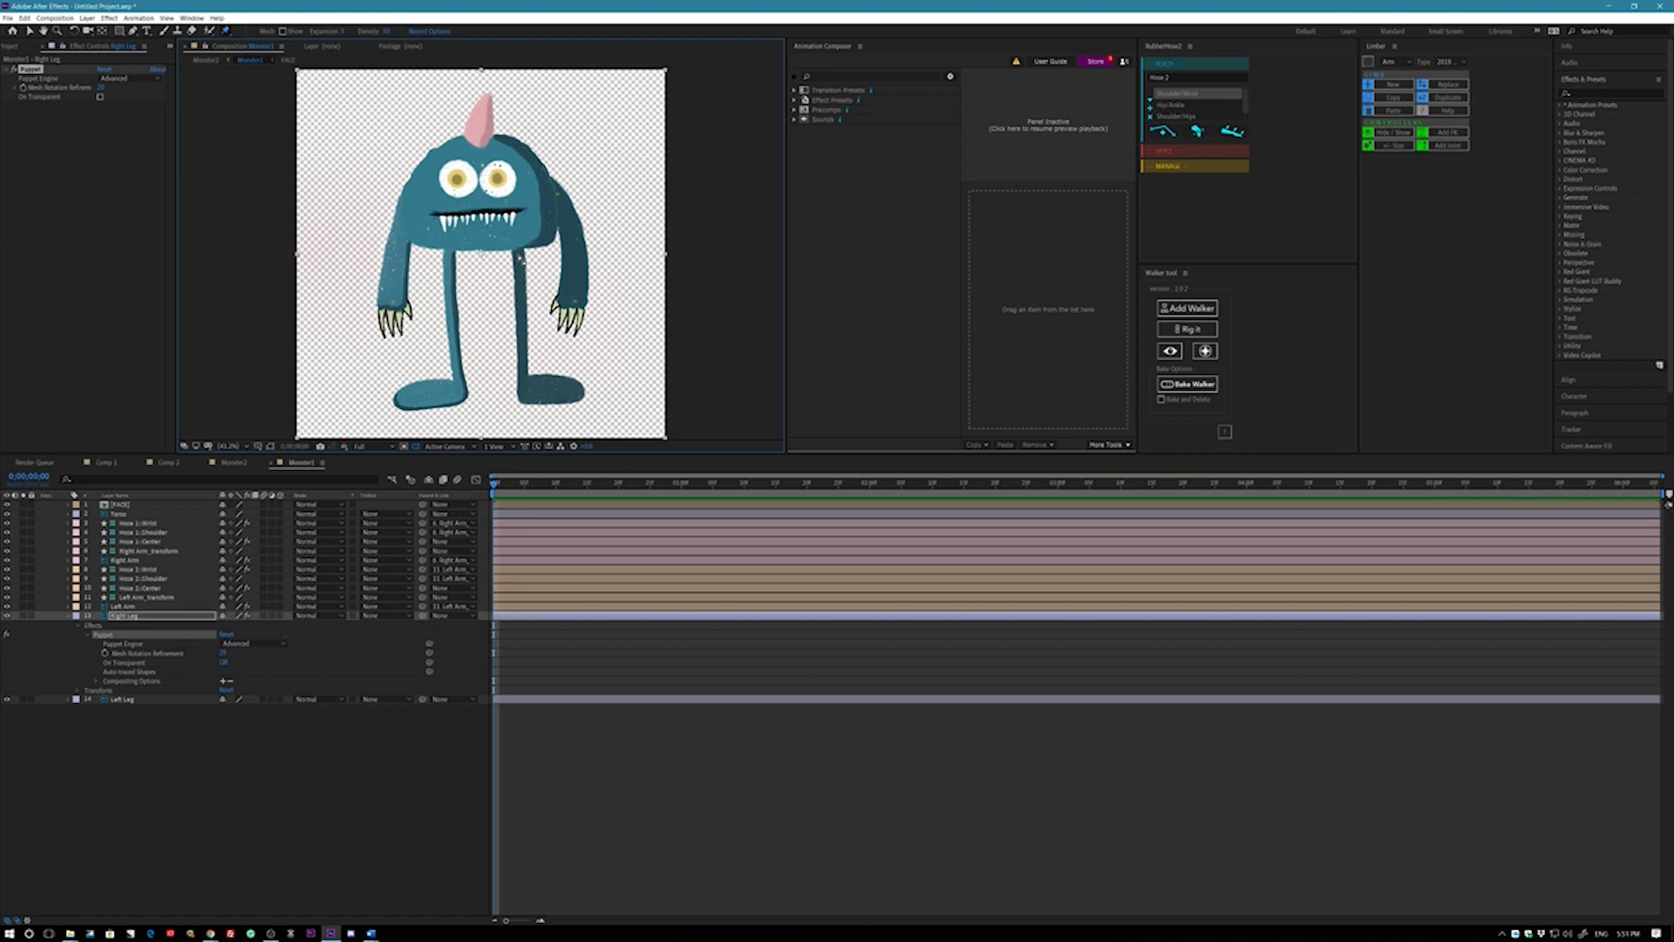
key(Delete)
click(135, 650)
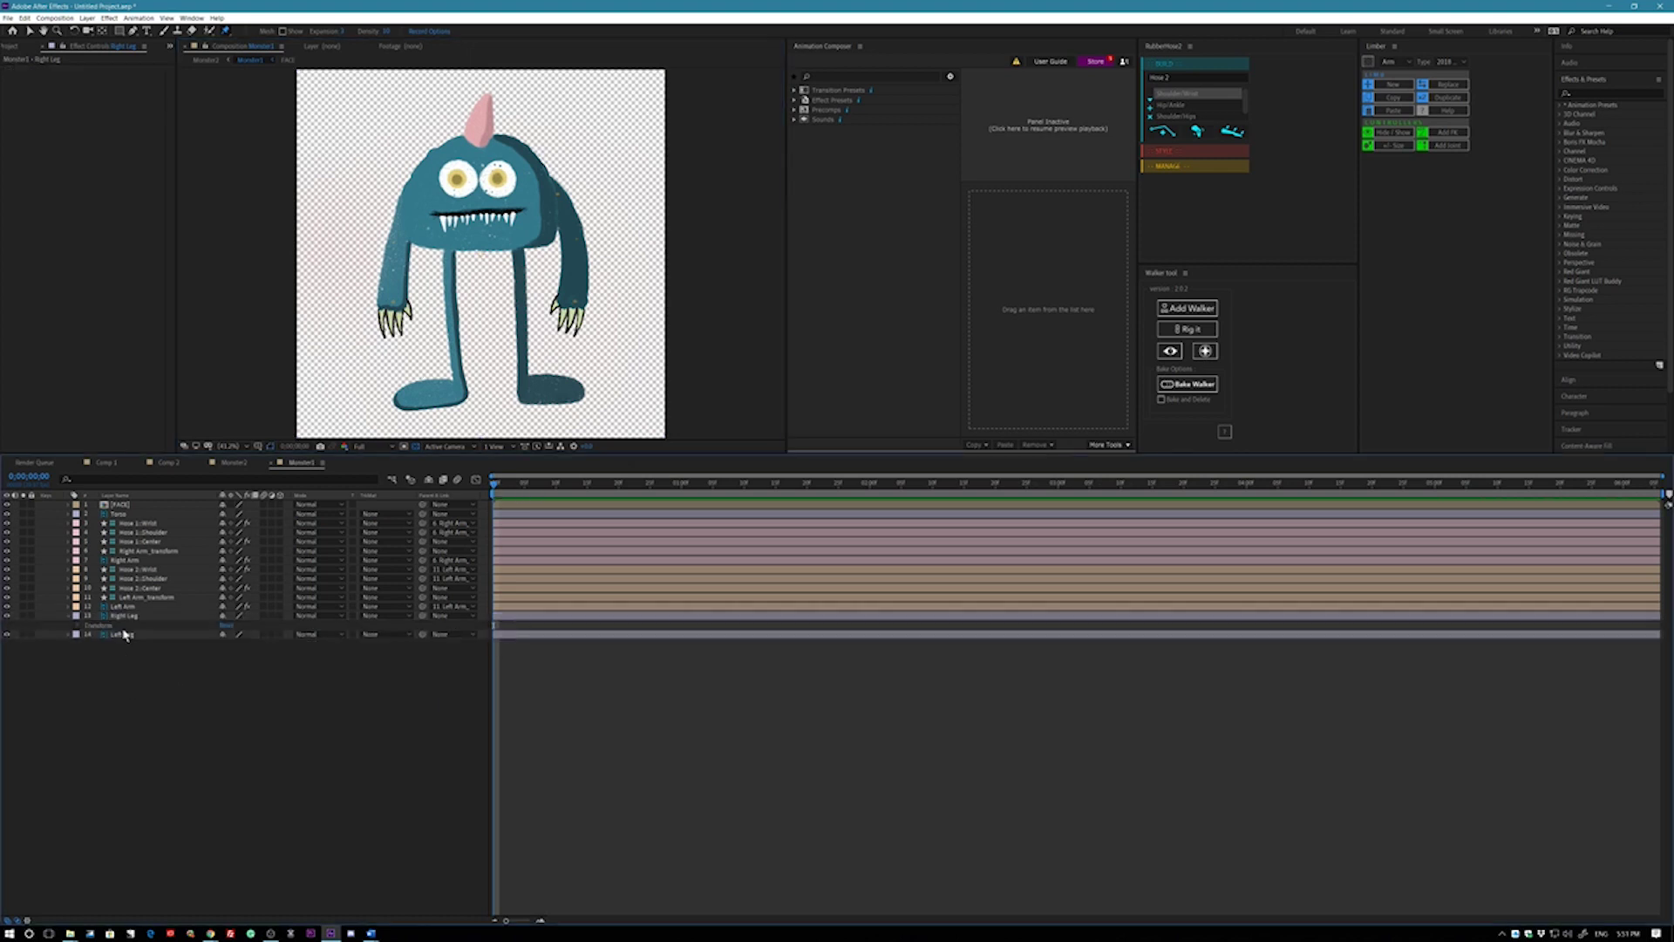
- With the Torso layer hidden, place three puppet pins on the Right Leg layer, at the hip, knee and ankle
click(119, 616)
click(77, 626)
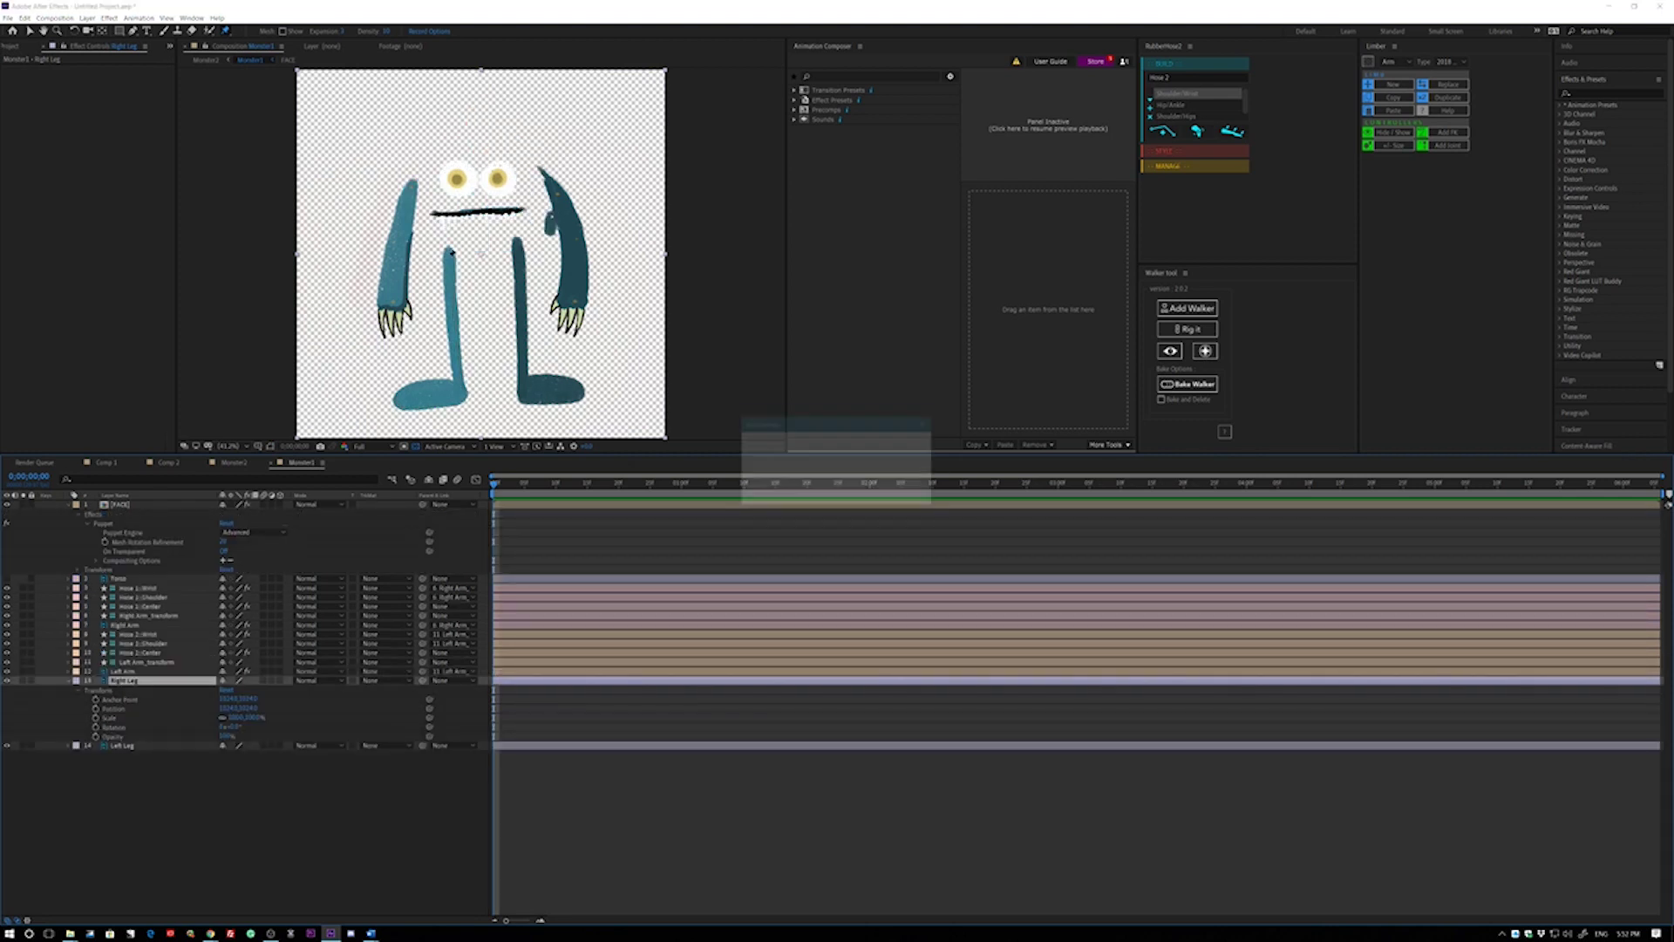
click(450, 252)
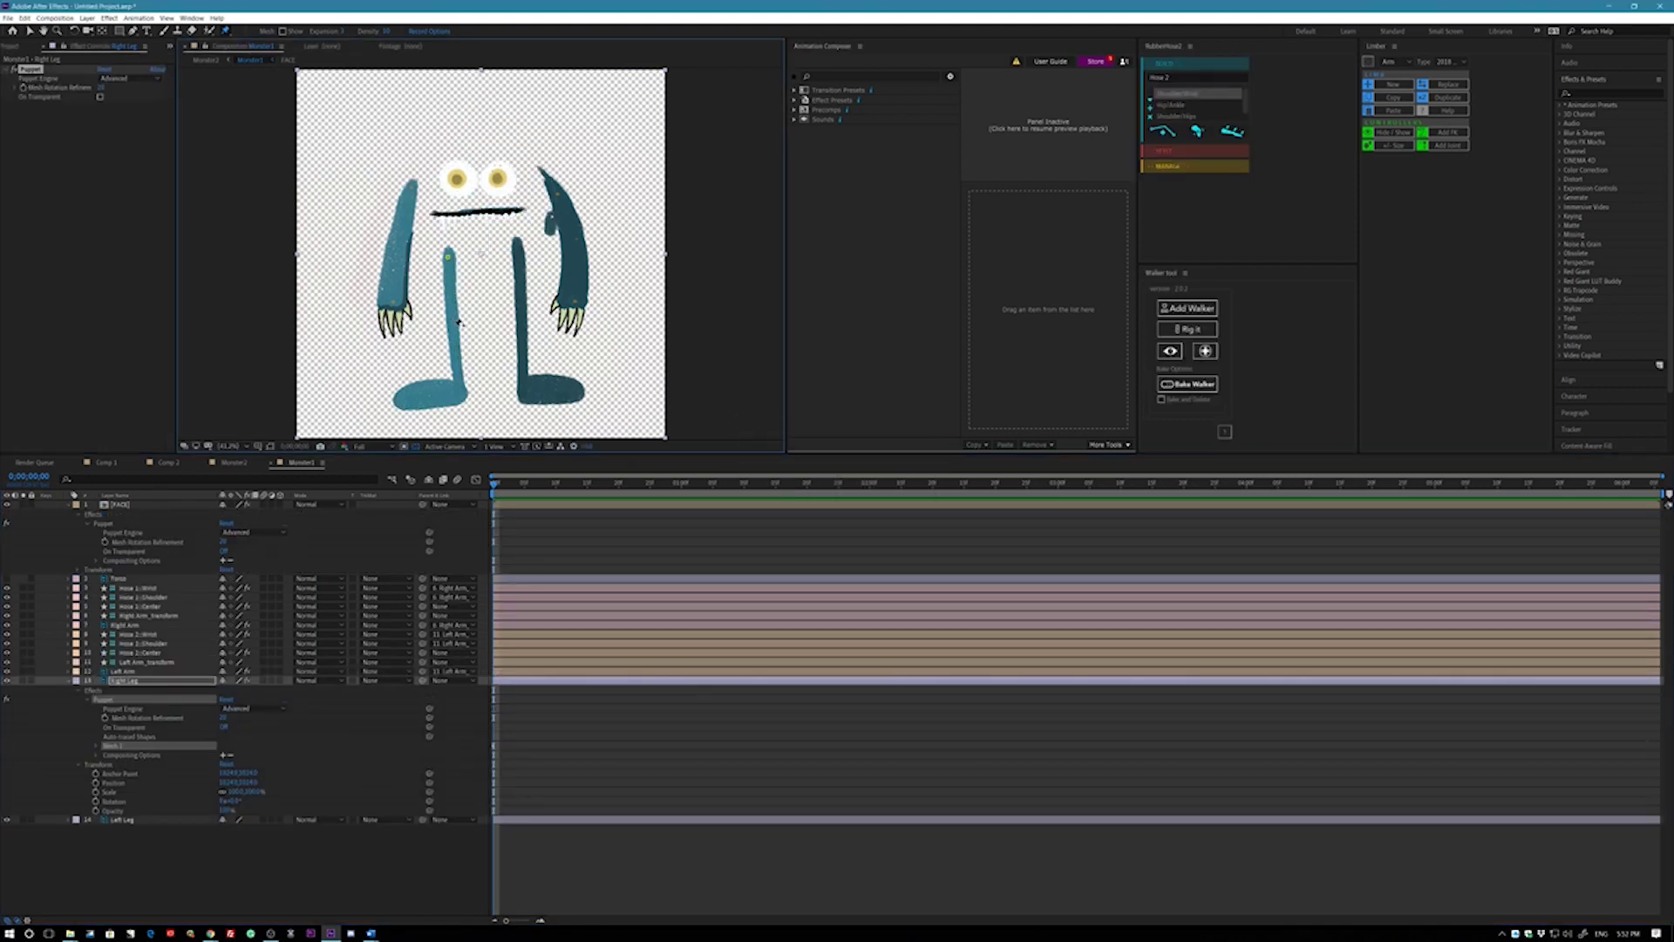
click(462, 389)
- Reveal and select the right leg's three pin positions, and build a Shoulder/Wrist RubberHose rig from them
key(u)
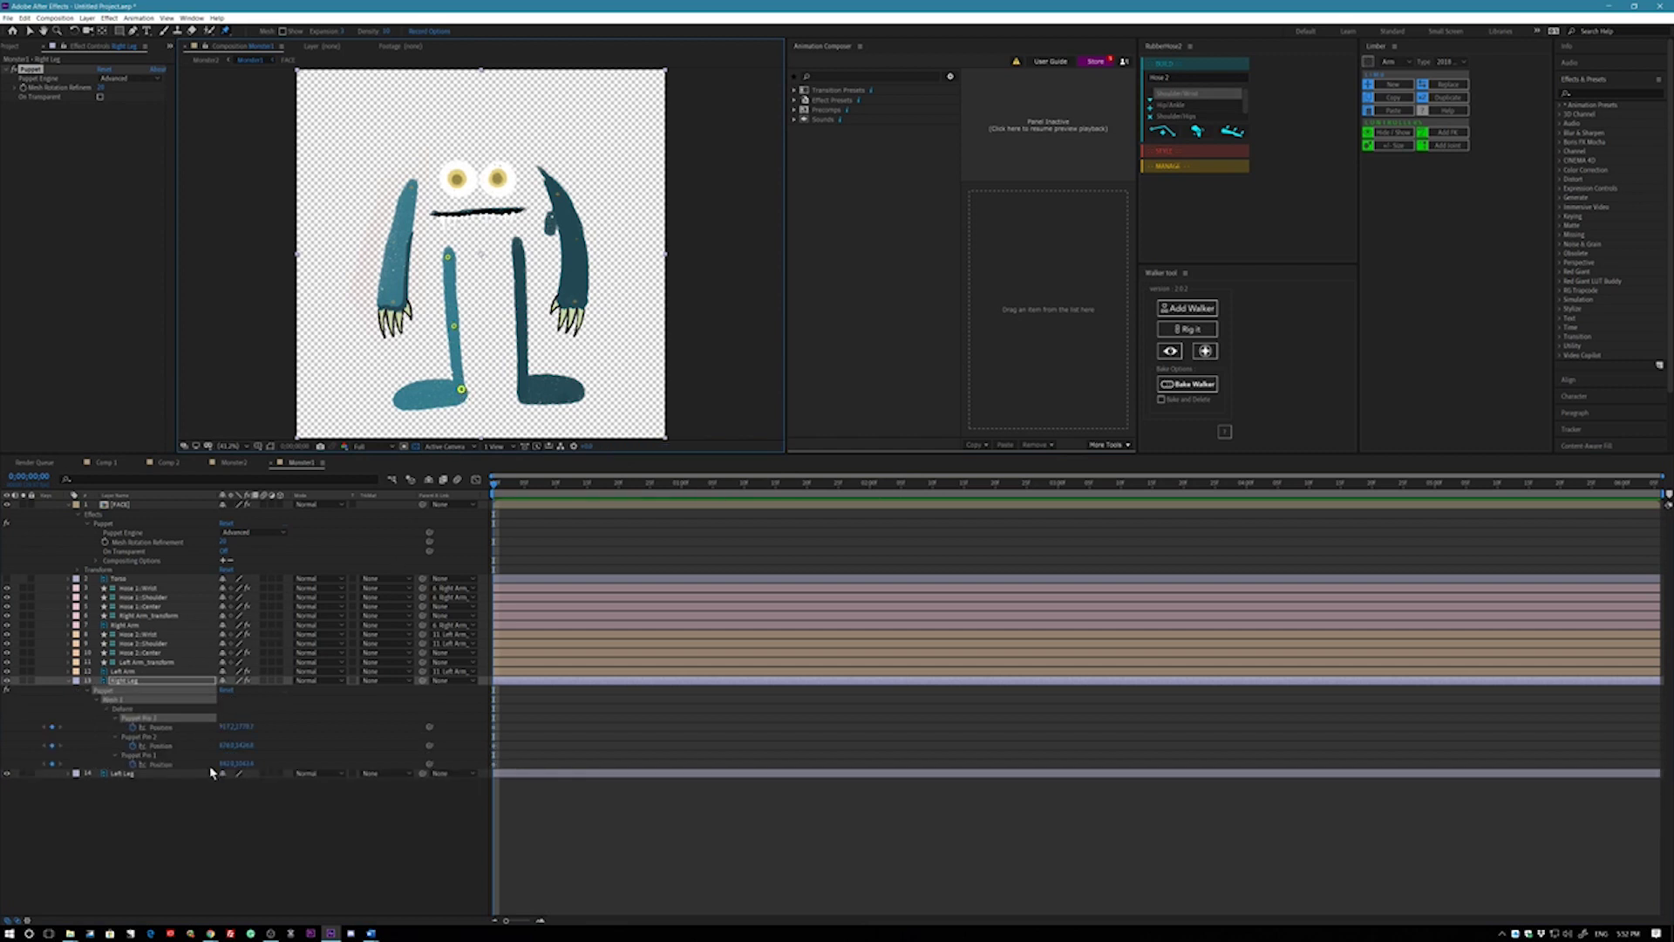
drag(539, 720, 483, 771)
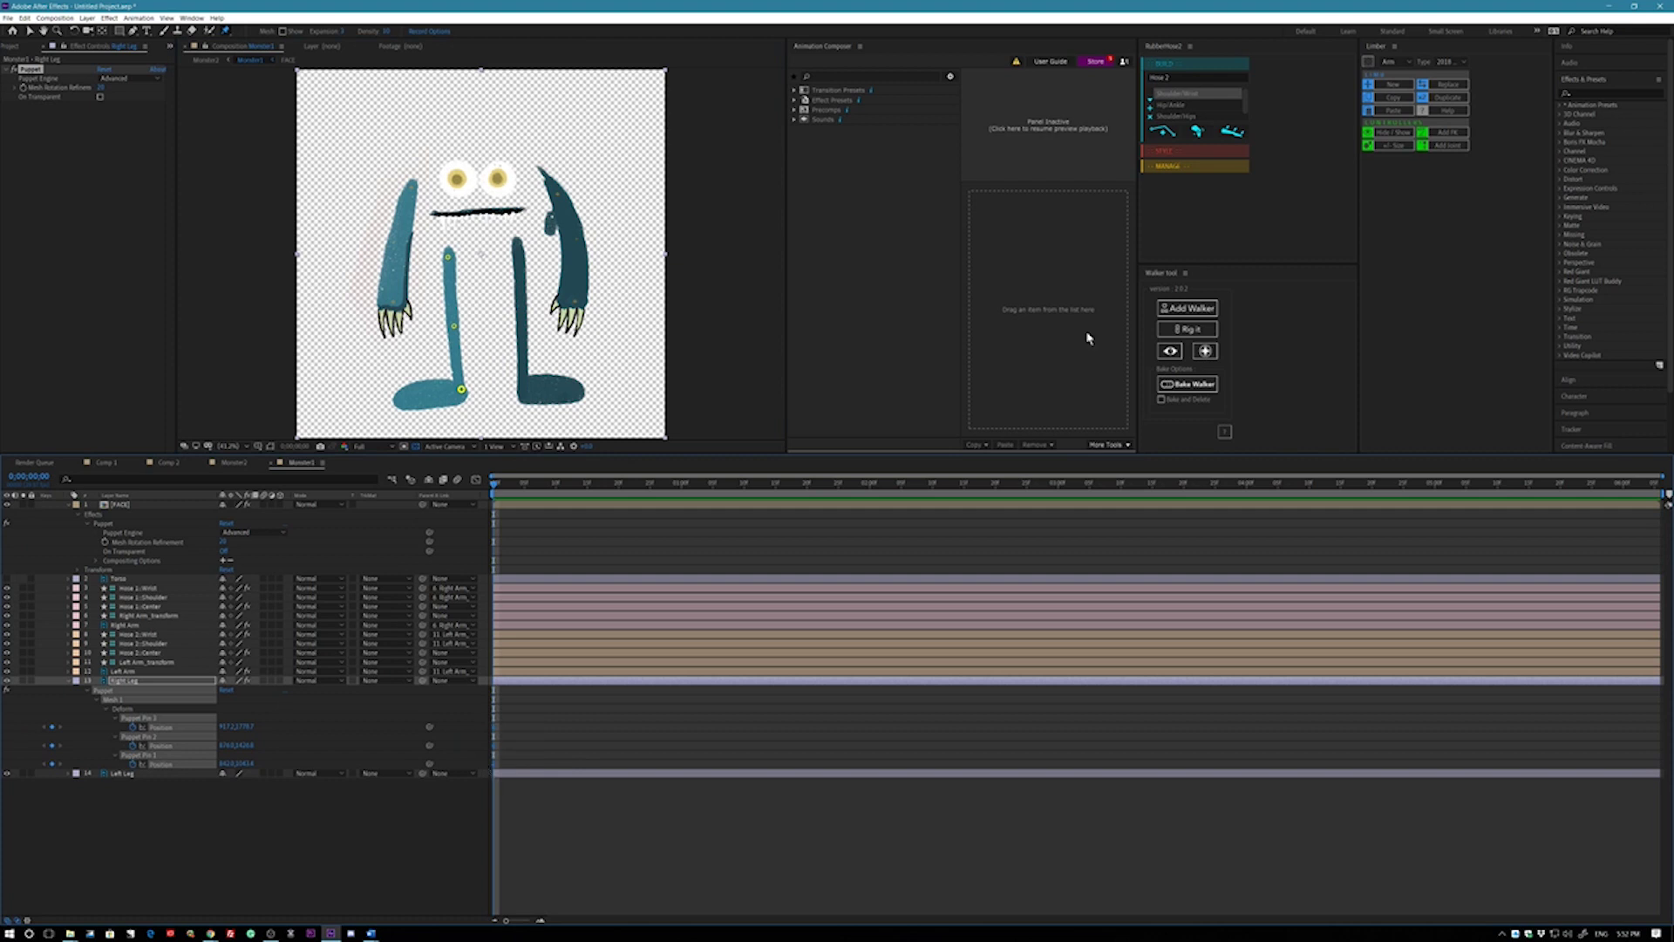
click(1236, 135)
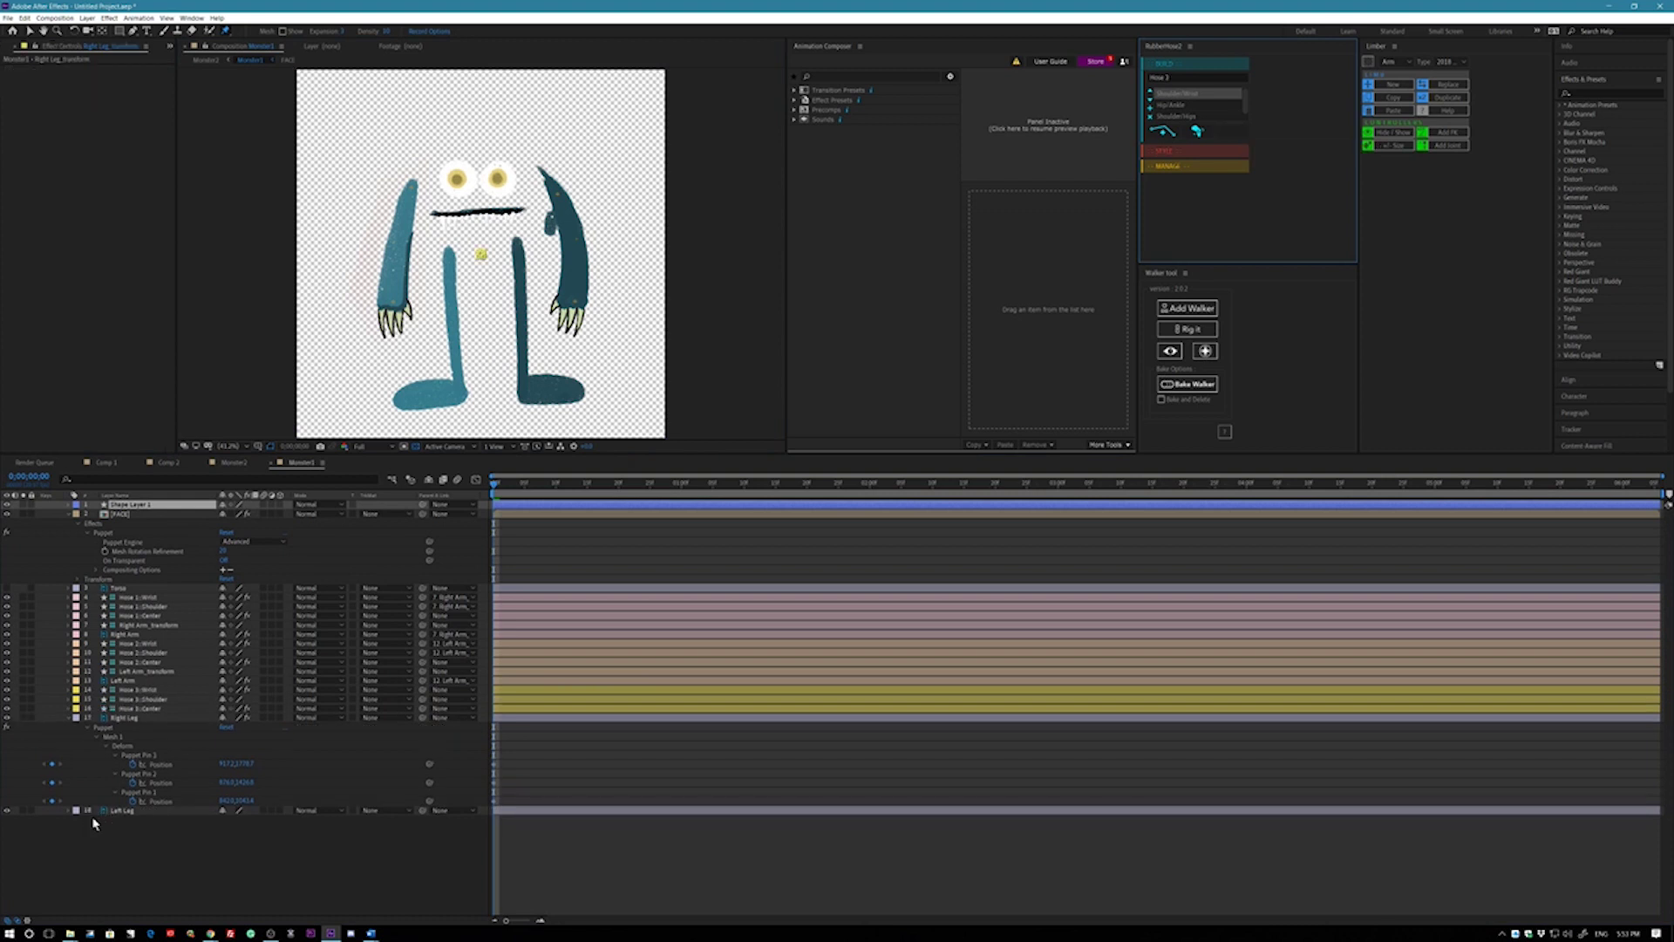
- Collapse the Right Leg layer's properties, and set the label colour of the layer and its Hose 3 controller layers to Red
click(70, 718)
click(76, 720)
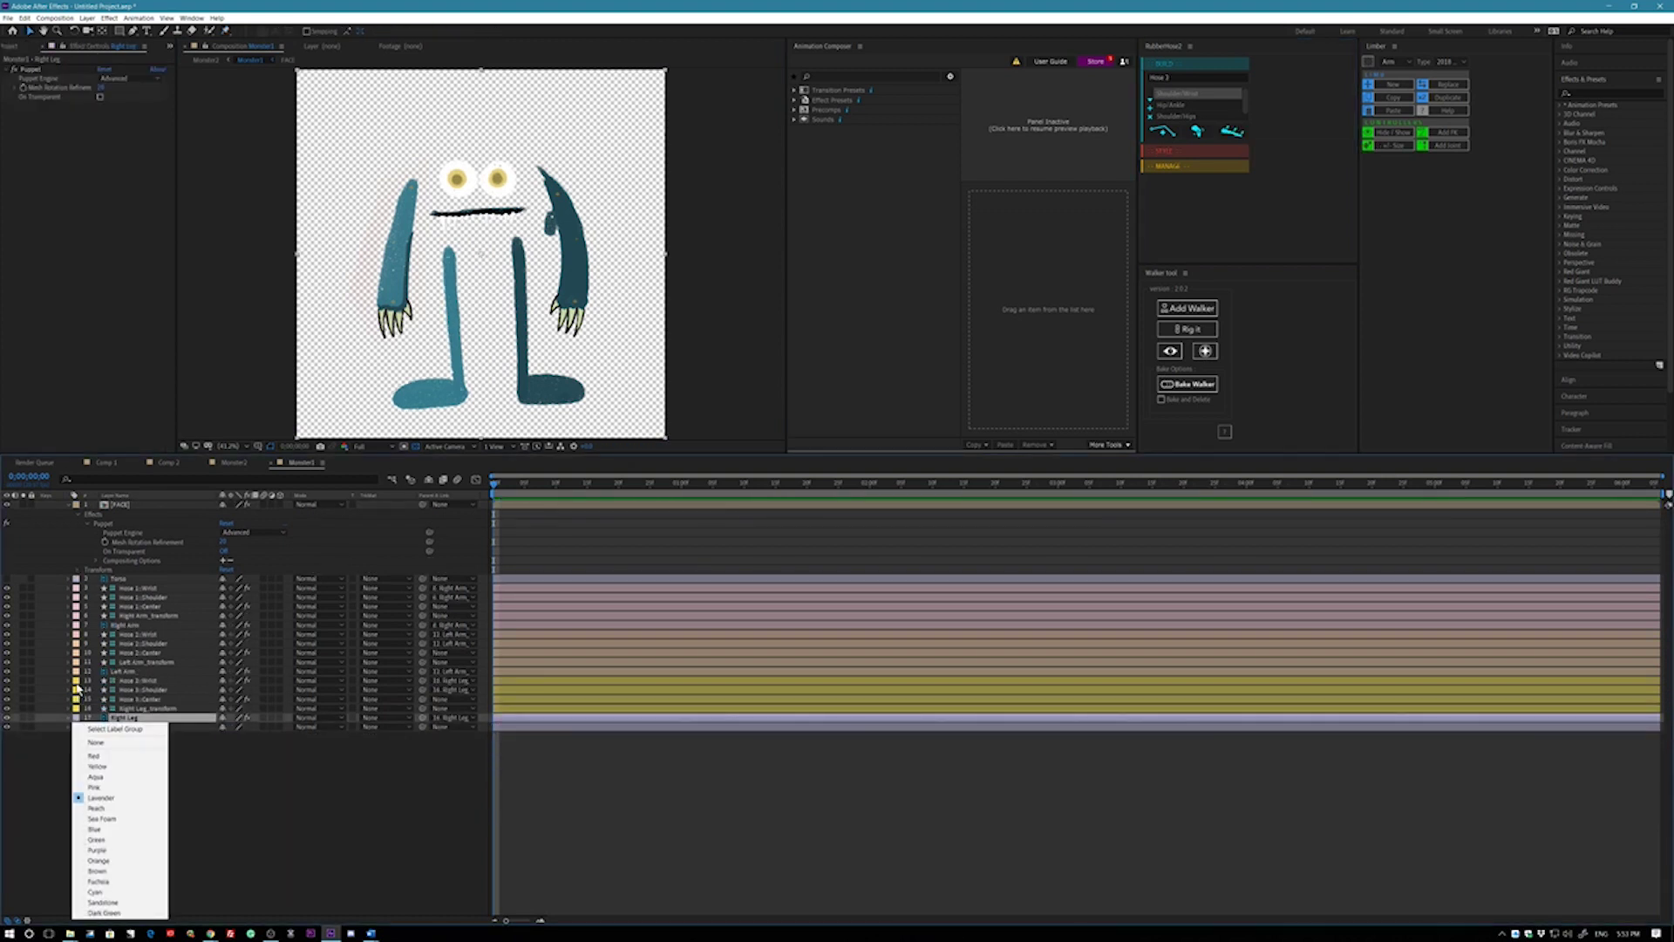
click(75, 683)
shift+click(75, 683)
click(237, 851)
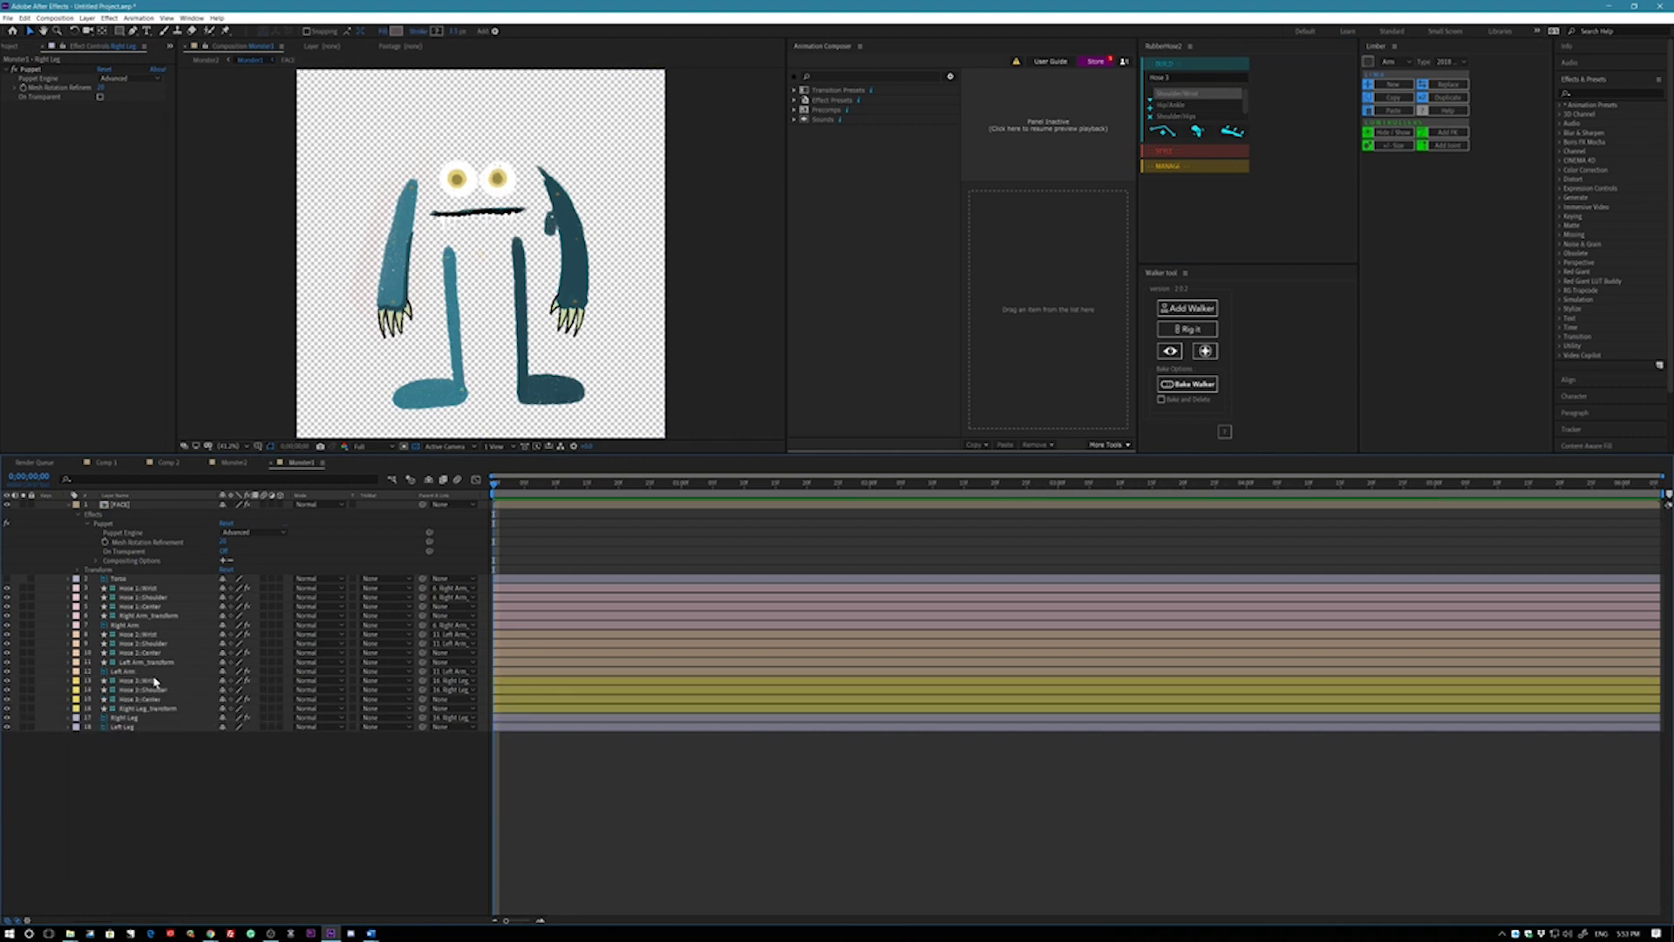
click(152, 681)
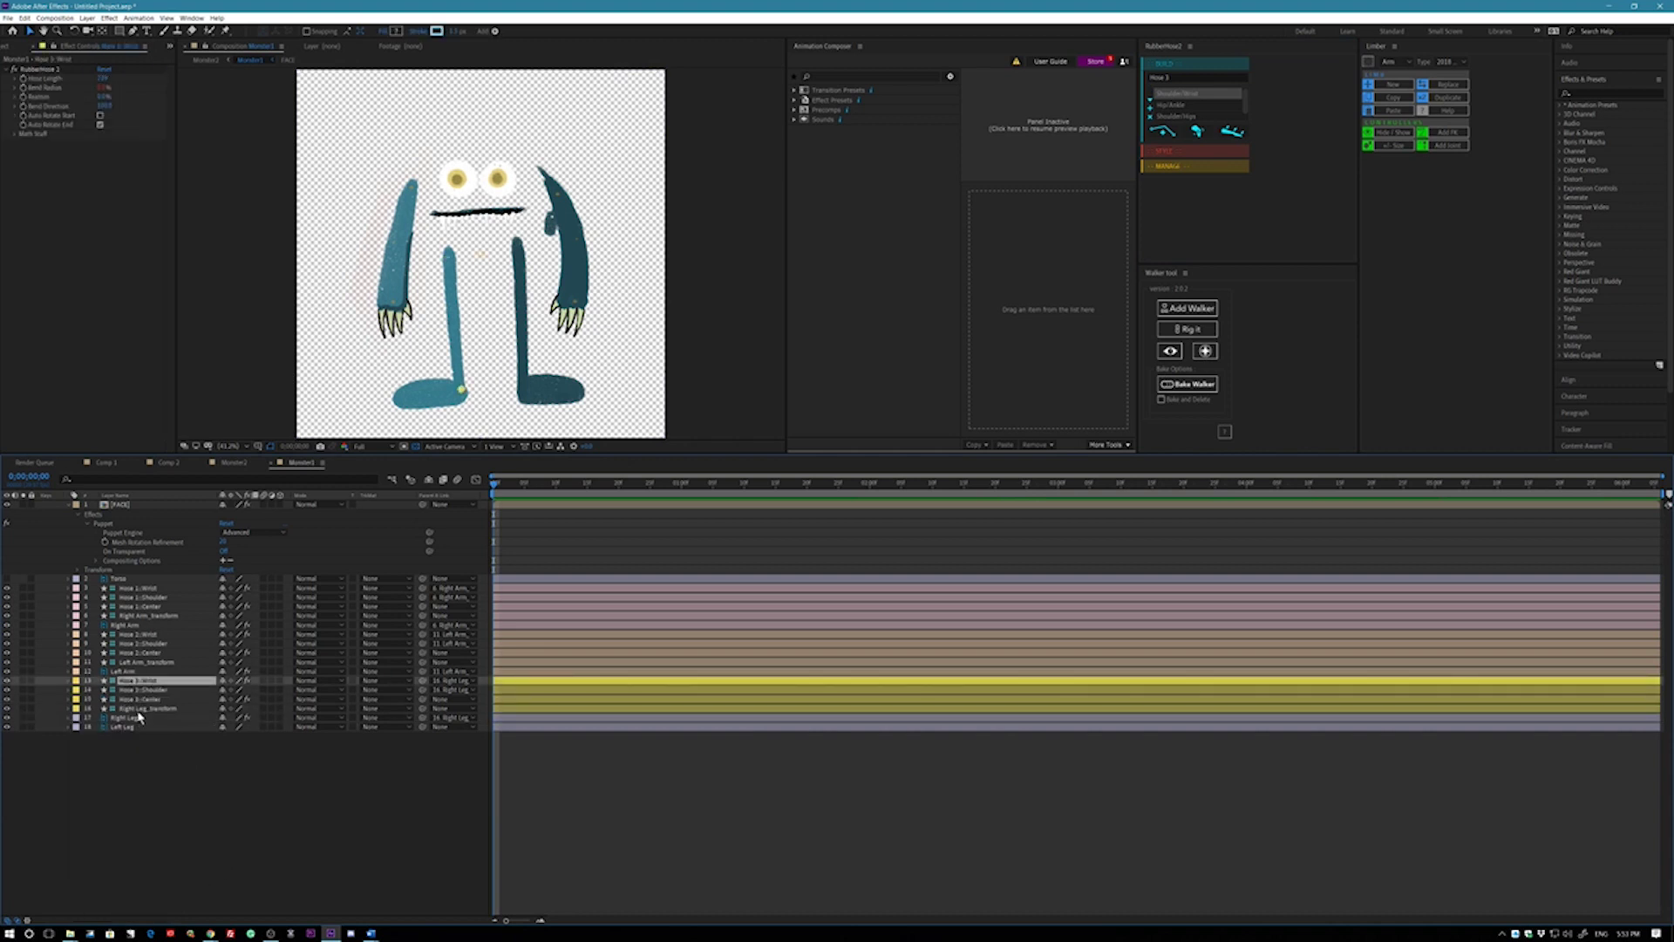
shift+click(131, 718)
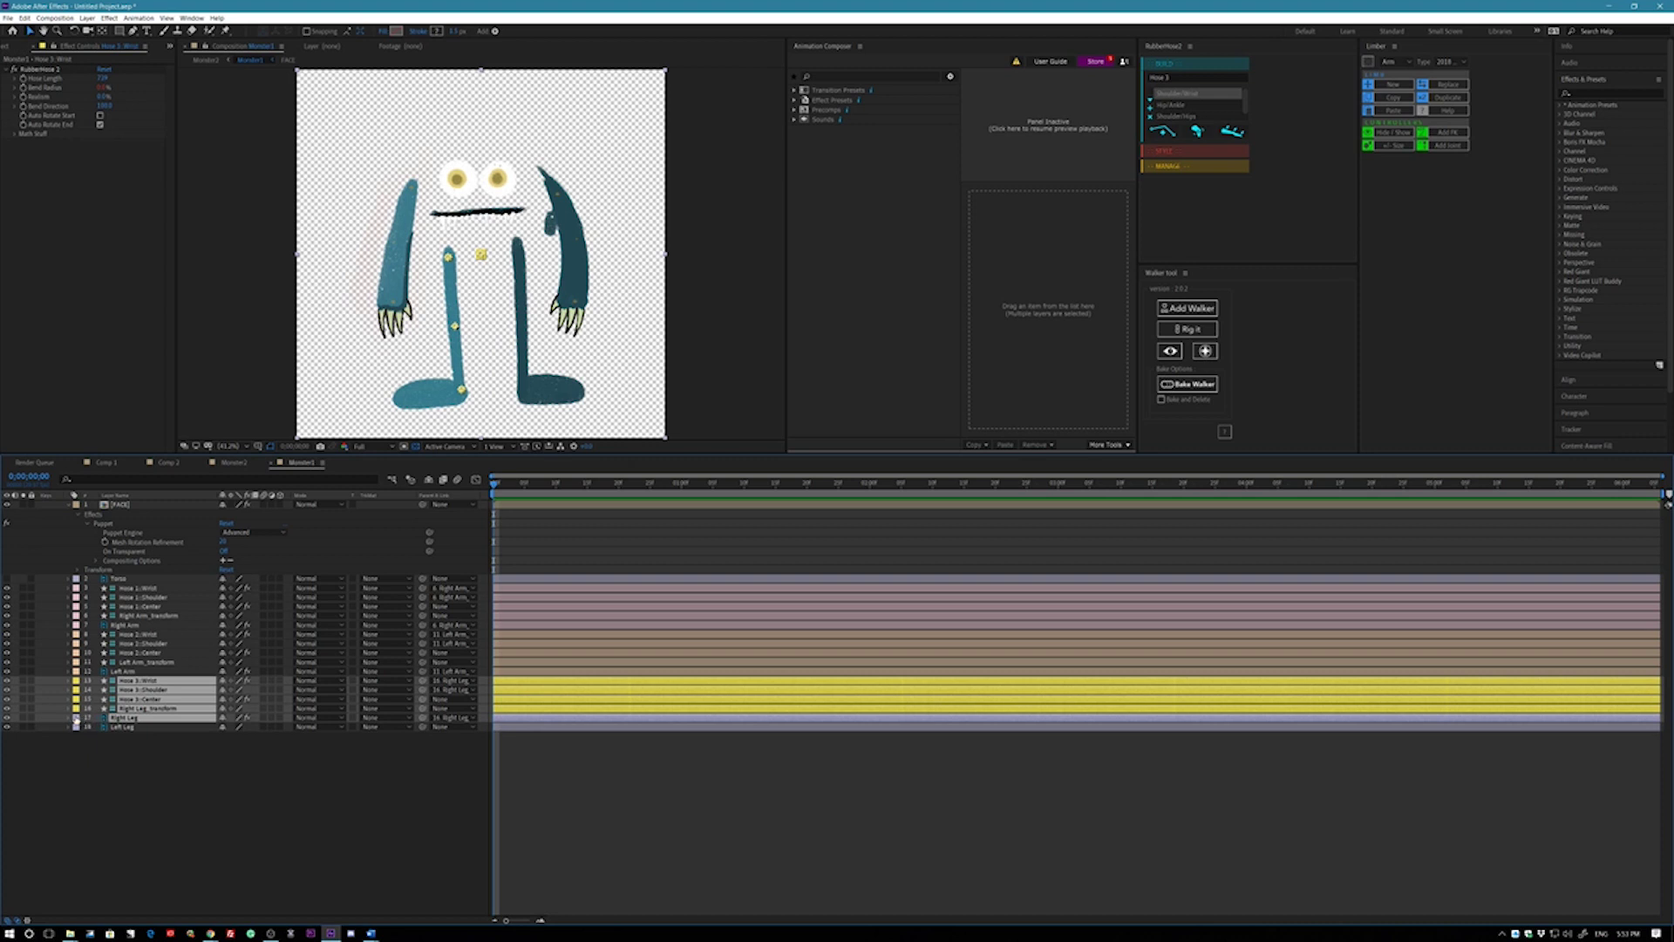
click(76, 718)
click(112, 751)
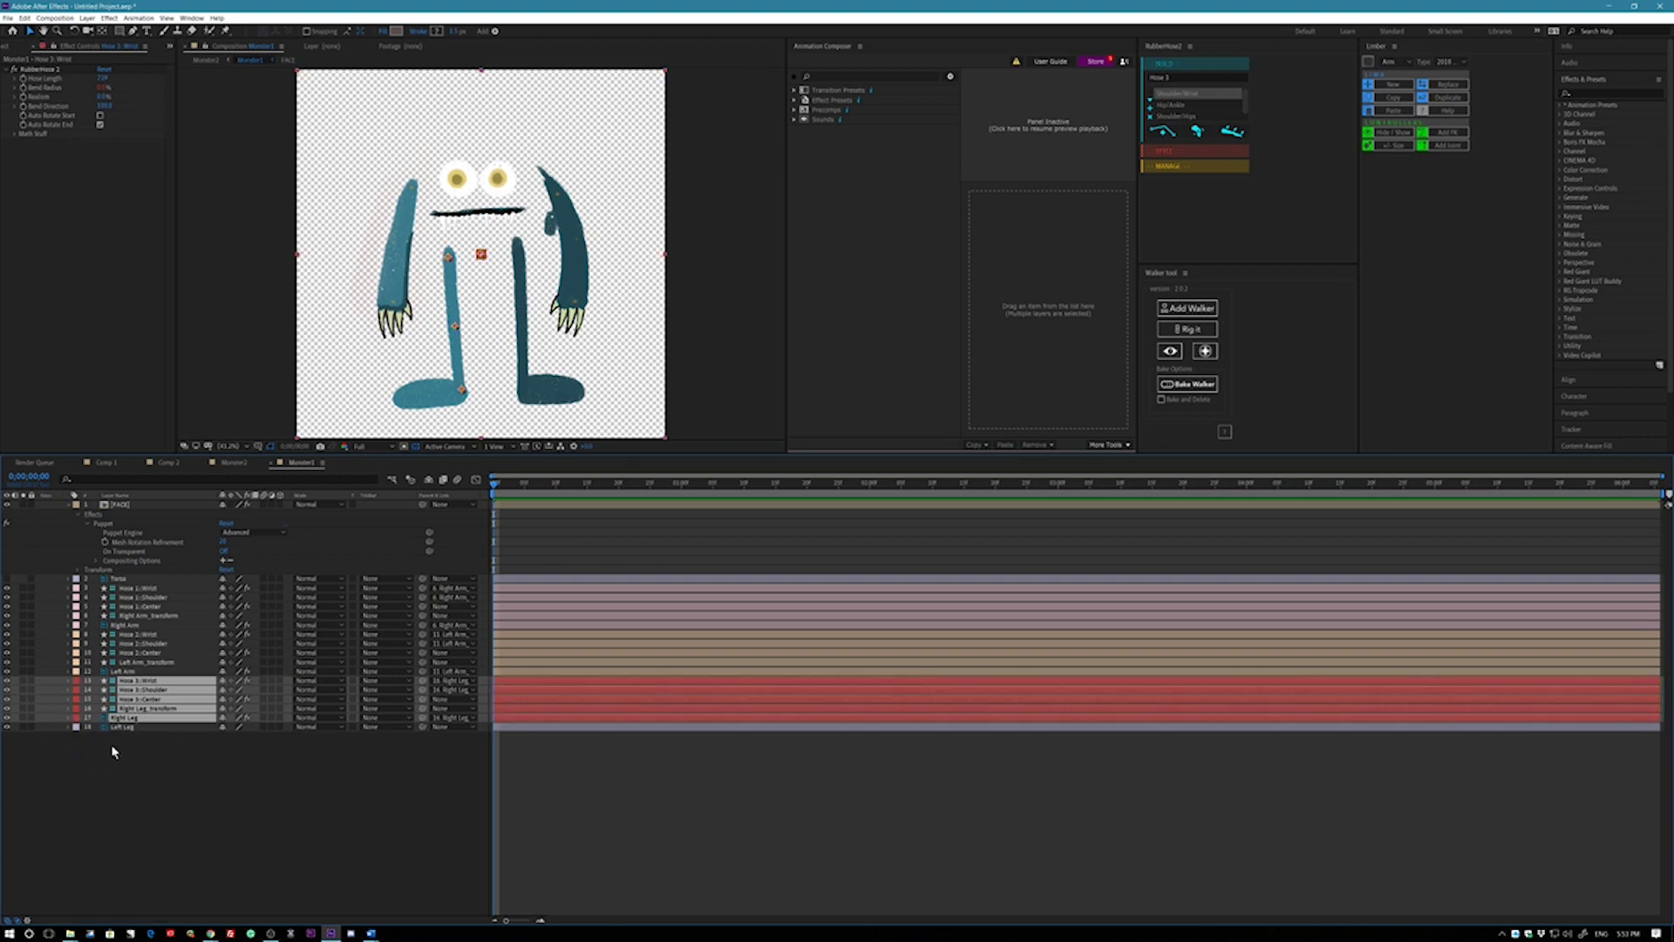
click(112, 750)
- Place three puppet pins on the Left Leg layer, at the hip, knee and ankle
click(116, 727)
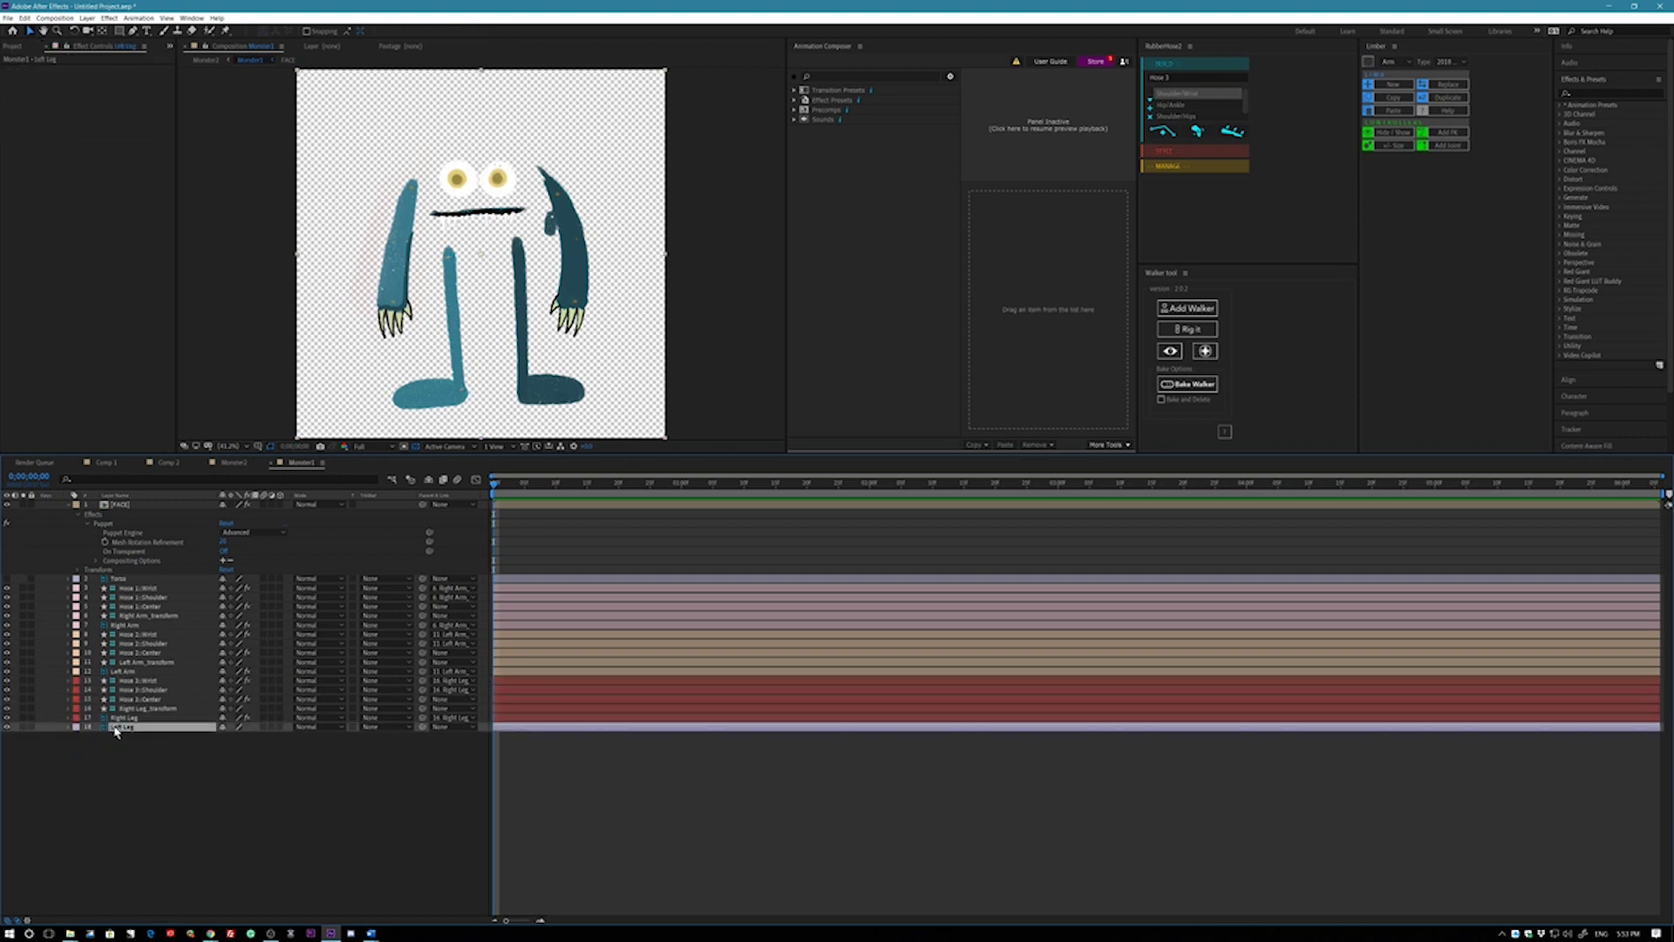
click(223, 32)
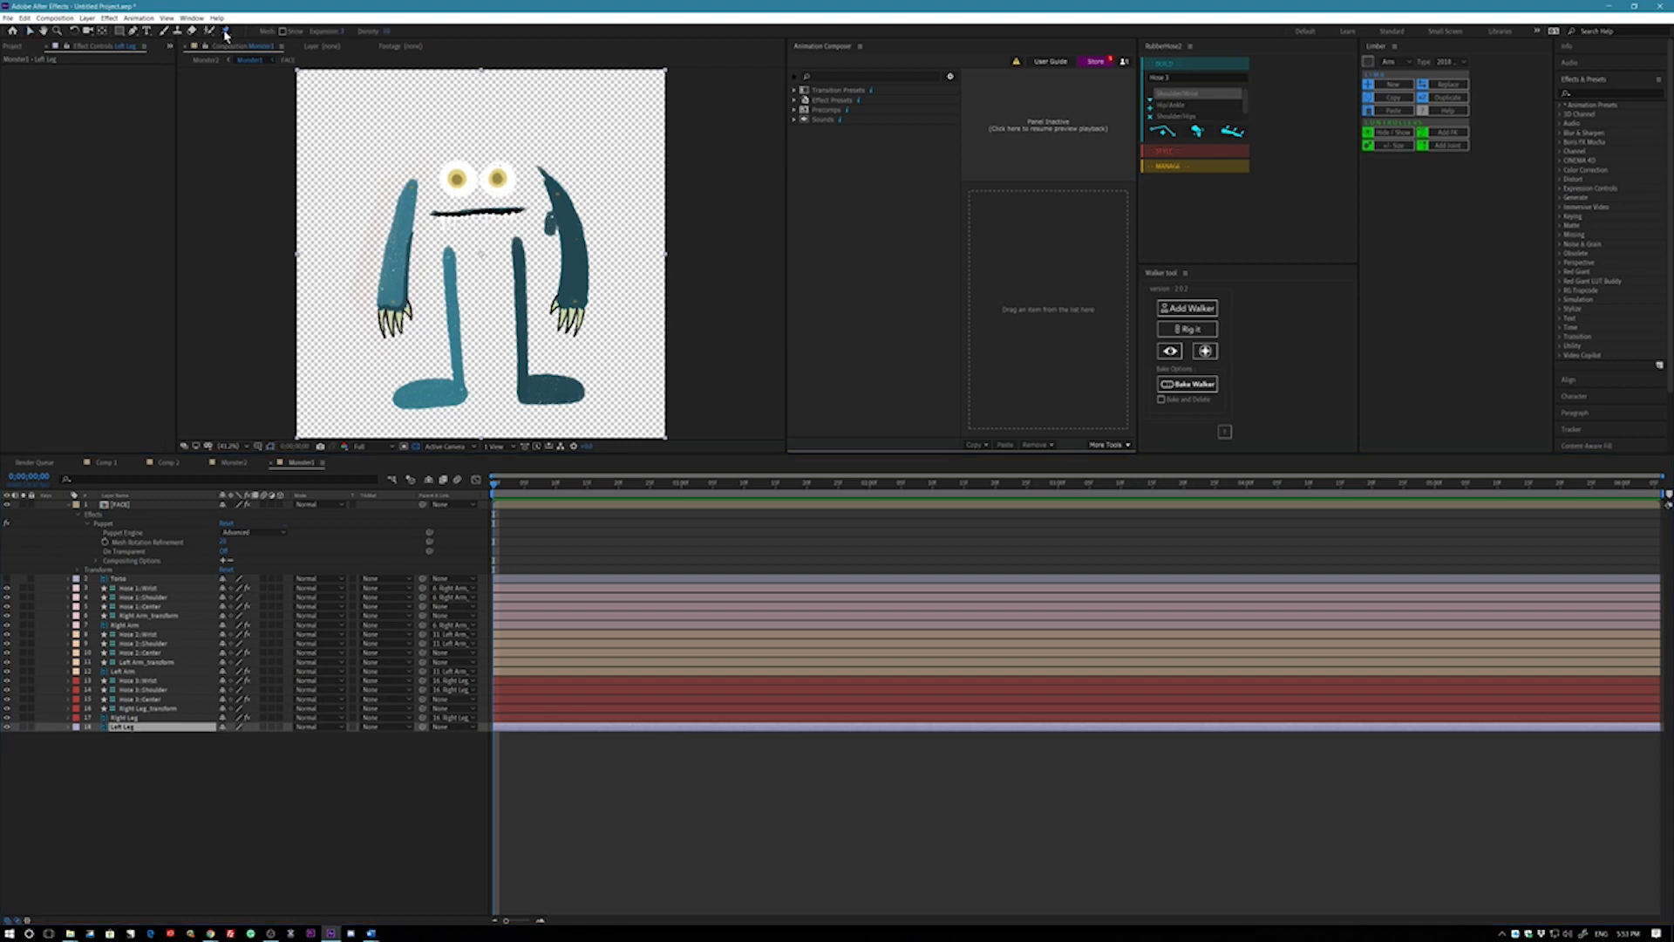
click(519, 247)
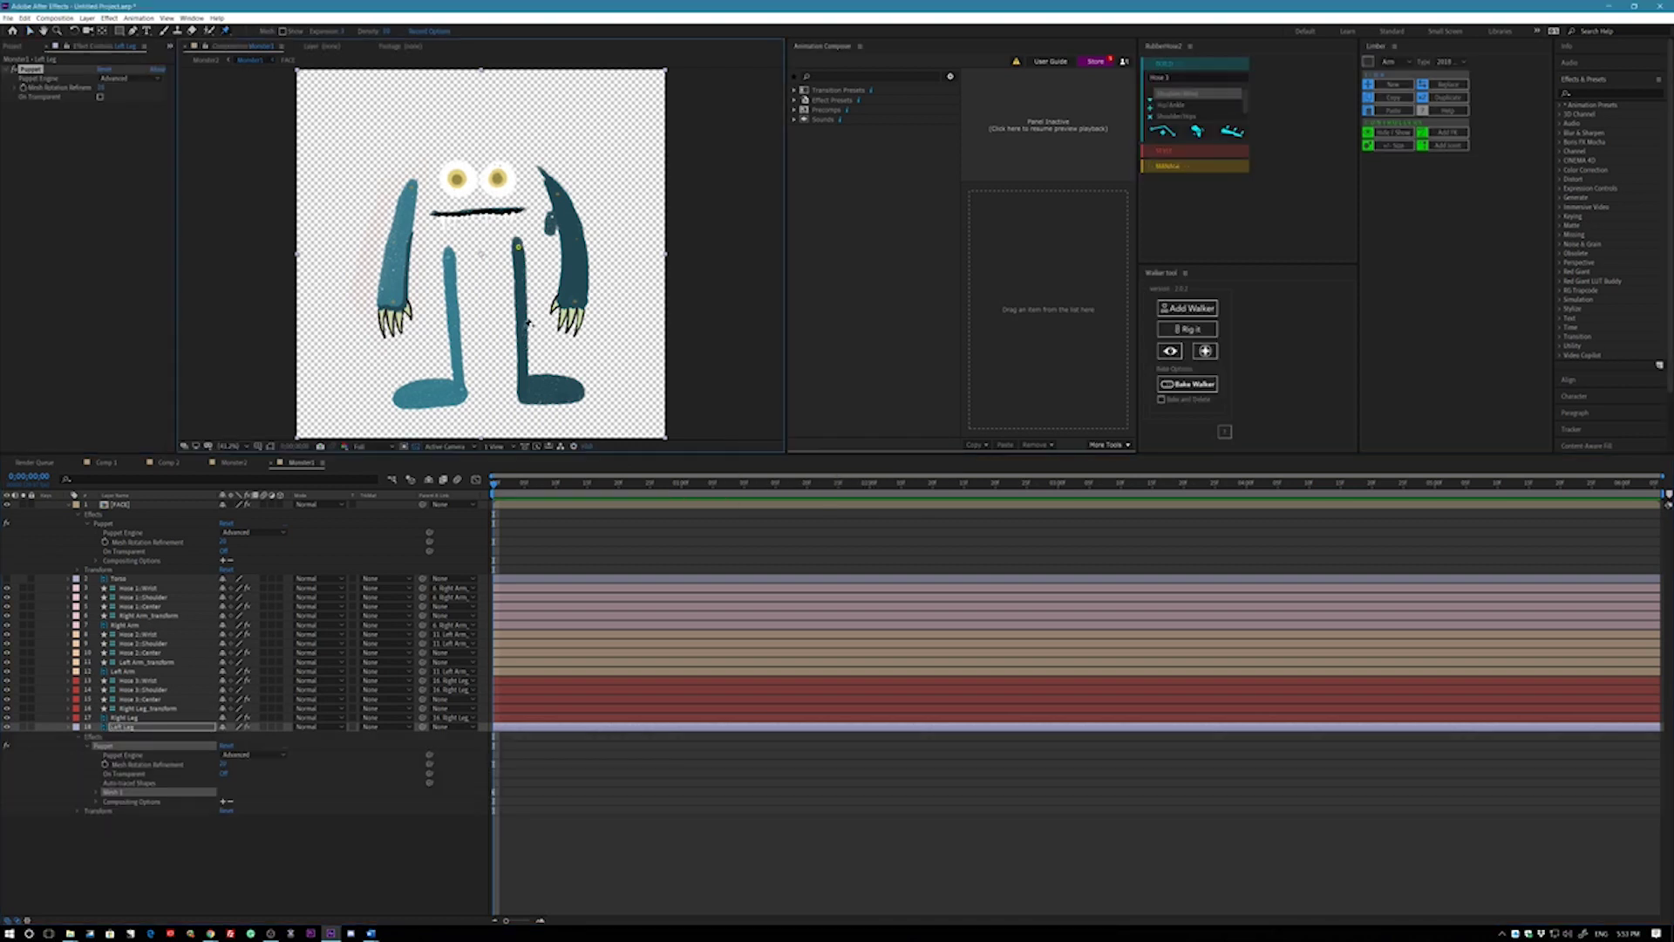
click(523, 326)
- Reveal and select the left leg's three pin positions, and build a Shoulder/Wrist RubberHose rig from them
key(u)
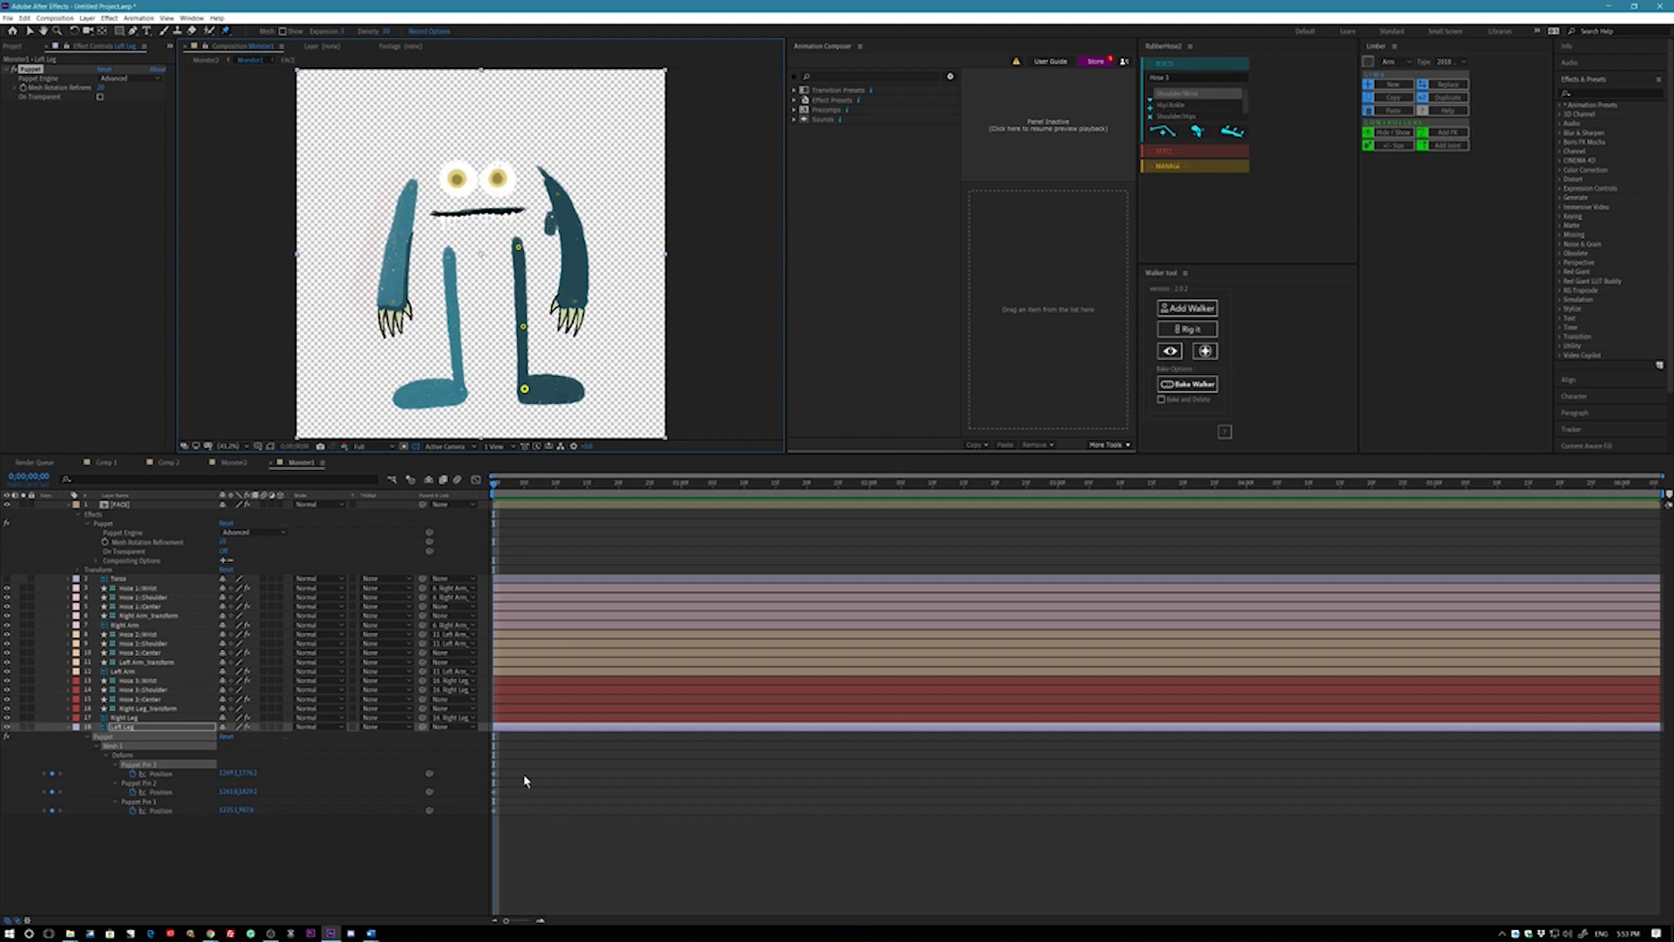
drag(521, 766, 485, 835)
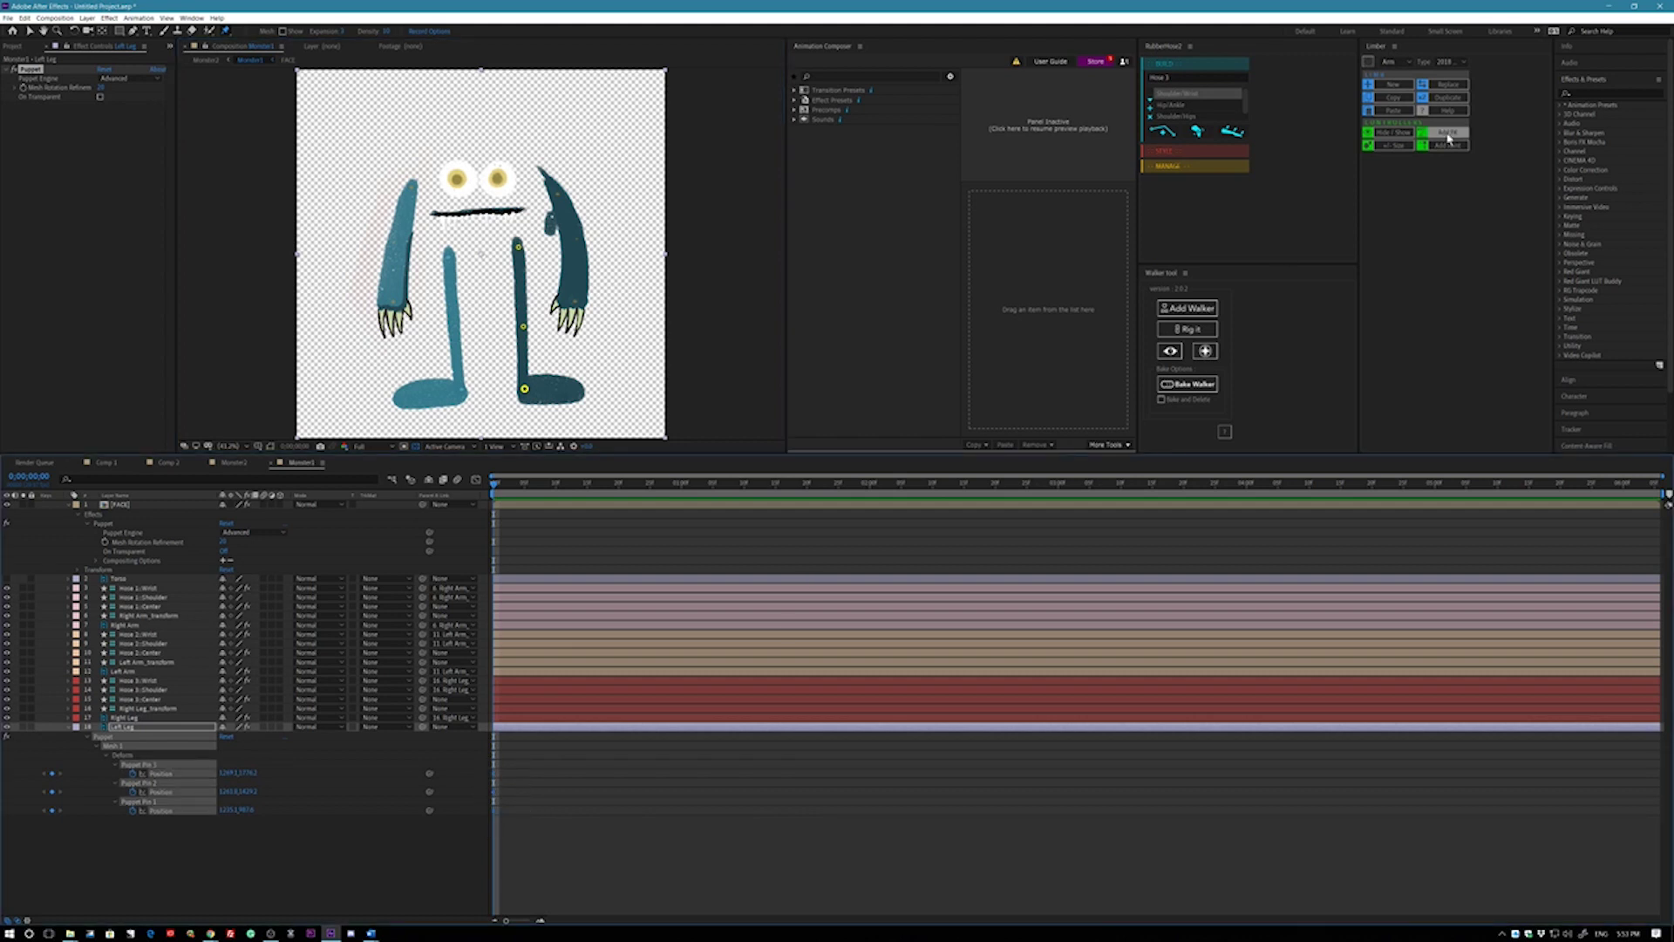
click(1232, 130)
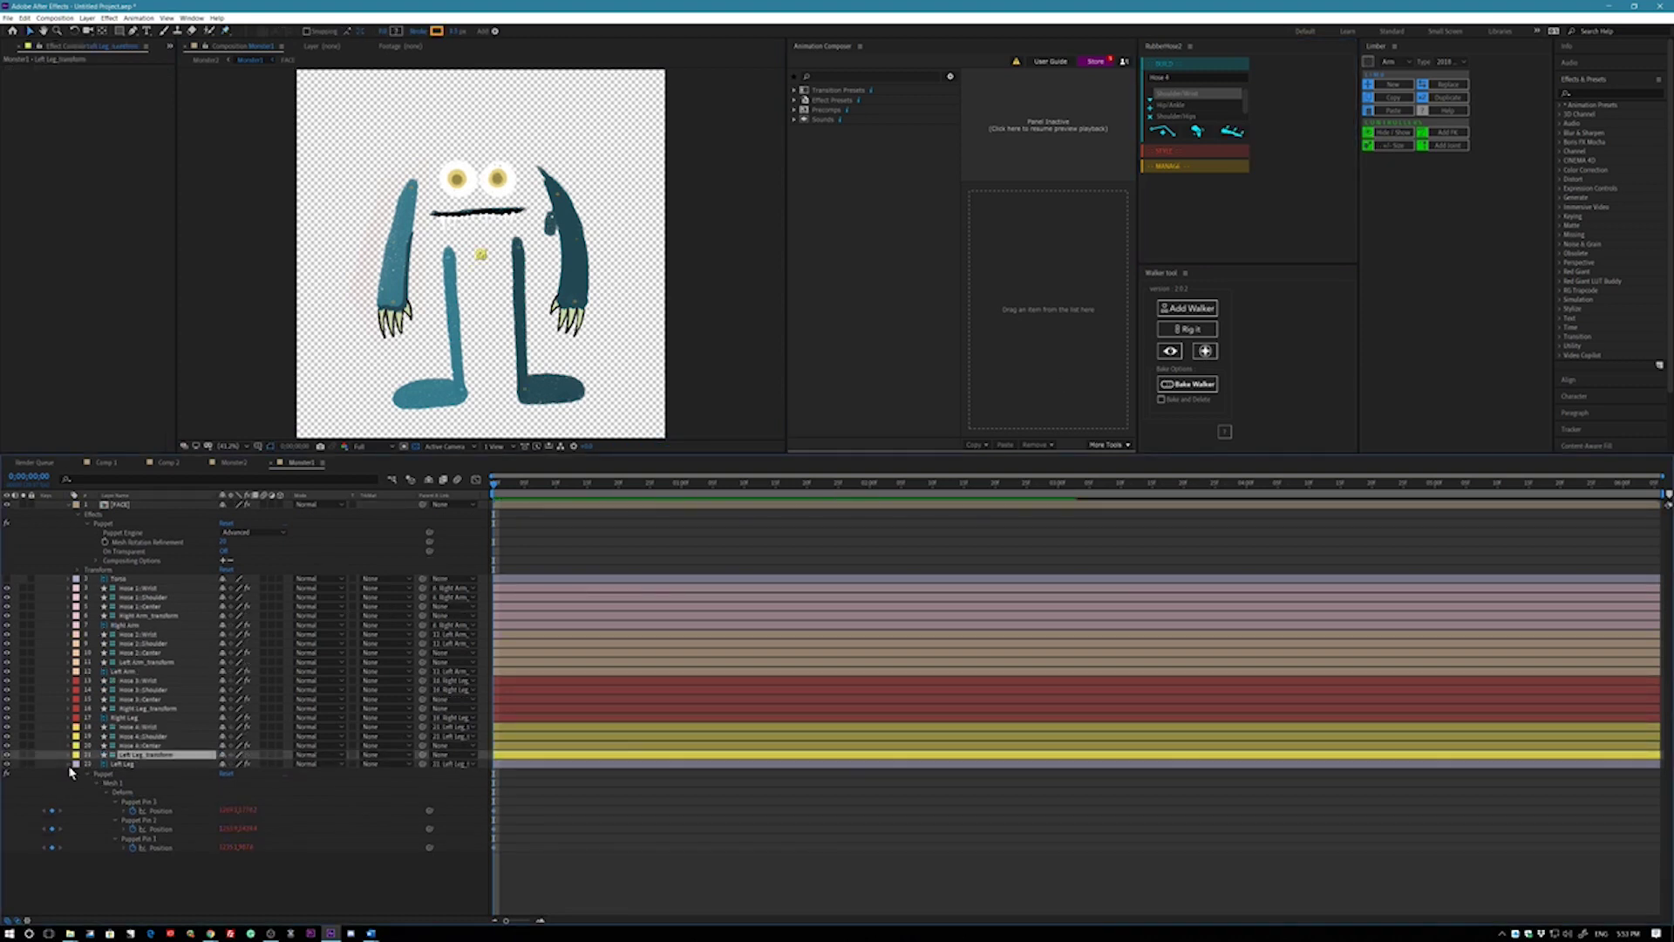
- Collapse the Left Leg layer's properties, and set the label colour of the layer and its Hose 4 controller layers to Brown
click(69, 765)
click(115, 764)
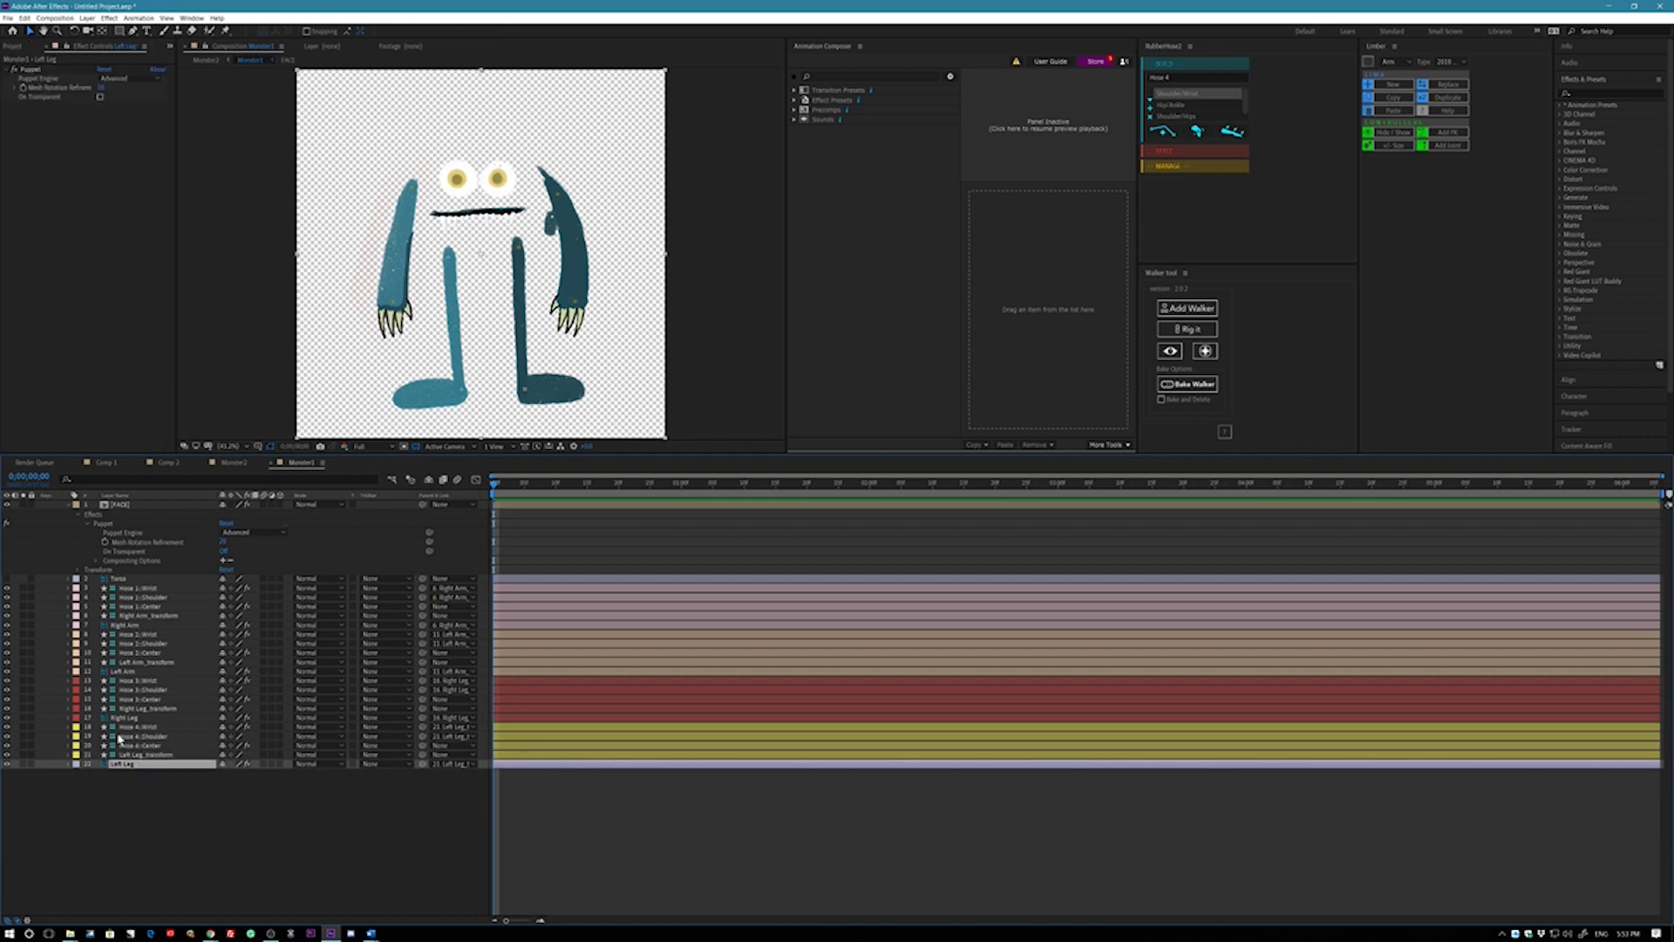
shift+click(127, 727)
click(78, 766)
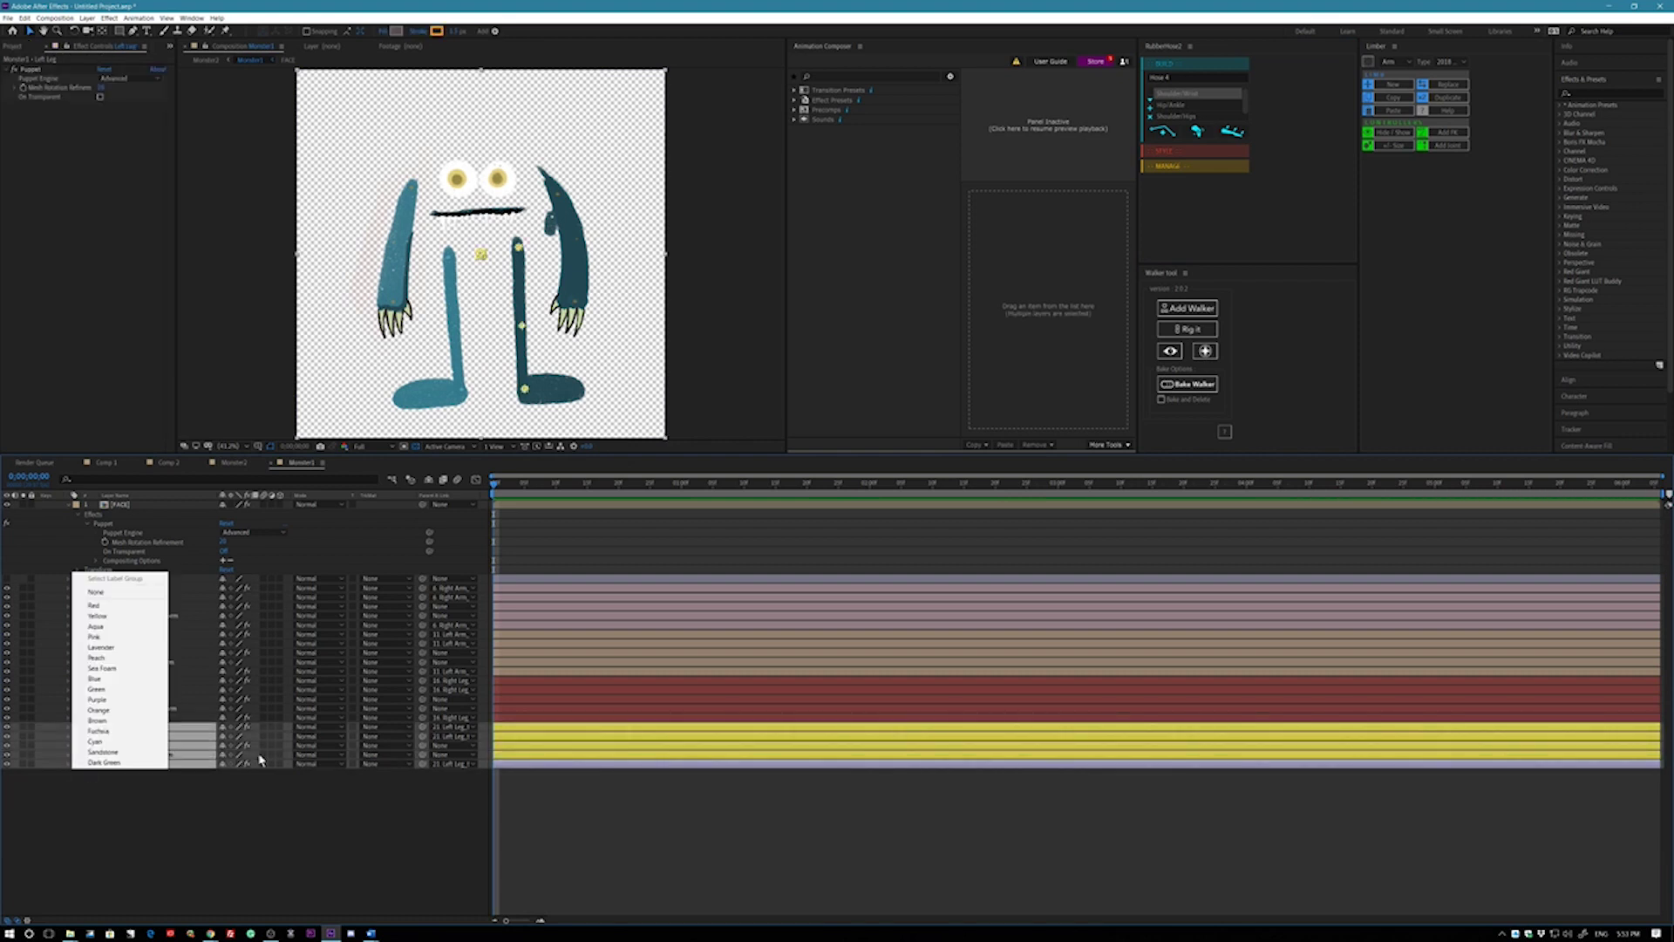
click(145, 727)
click(144, 824)
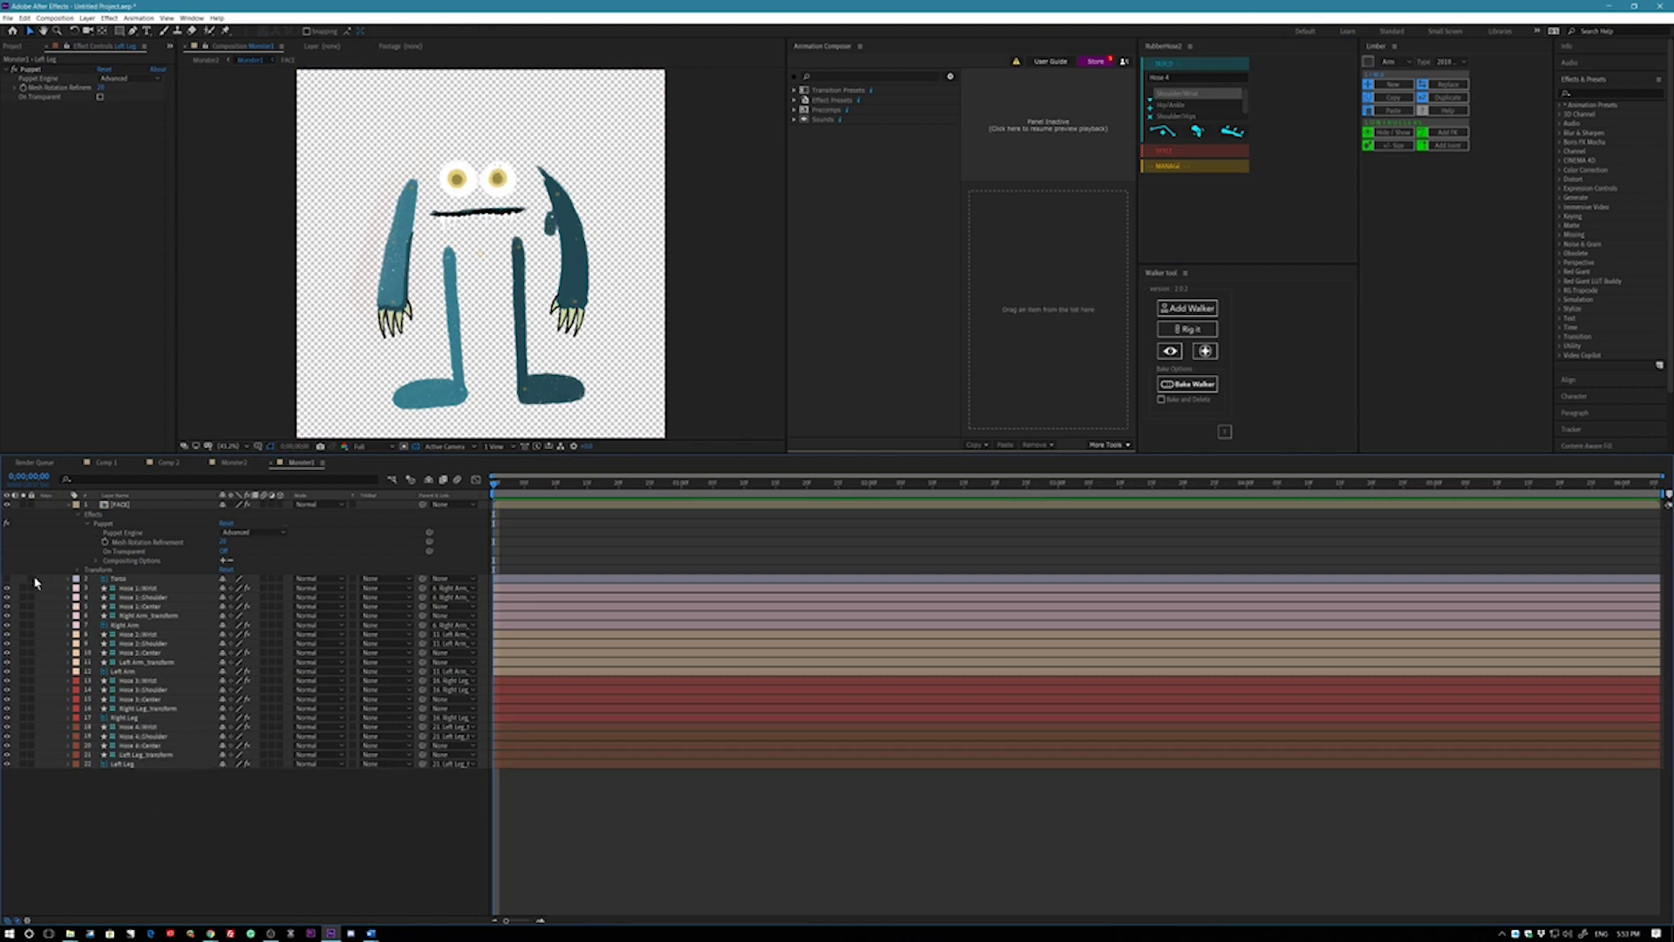
- Make the Torso layer visible, and collapse the properties of the FACE layer
click(7, 579)
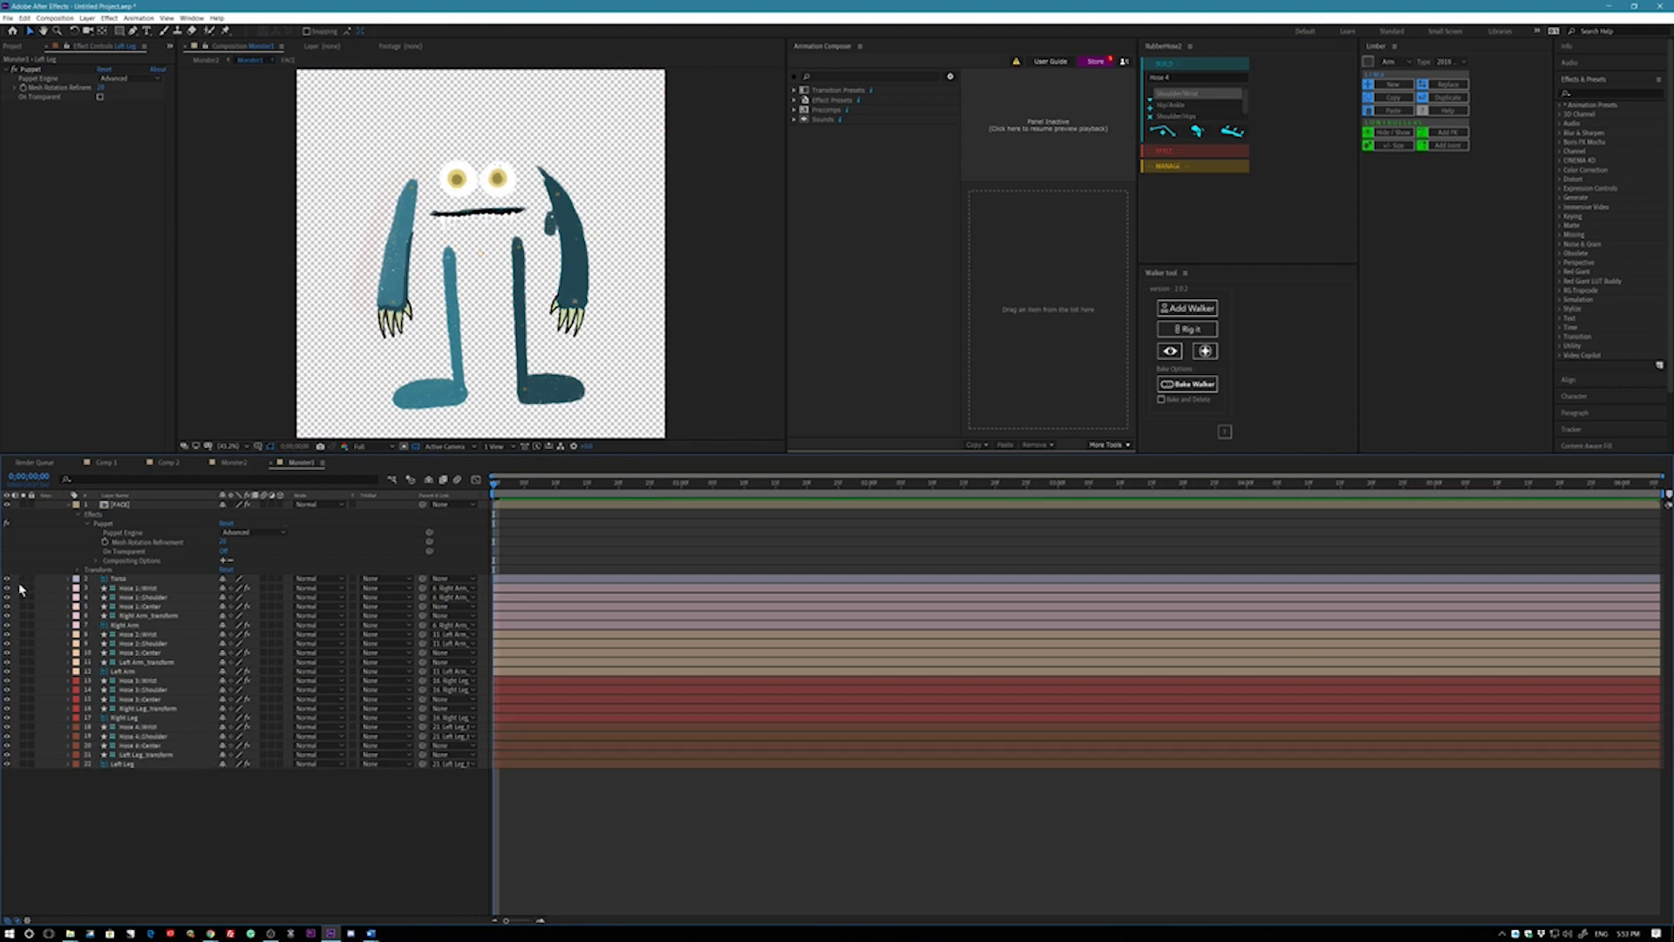
click(68, 504)
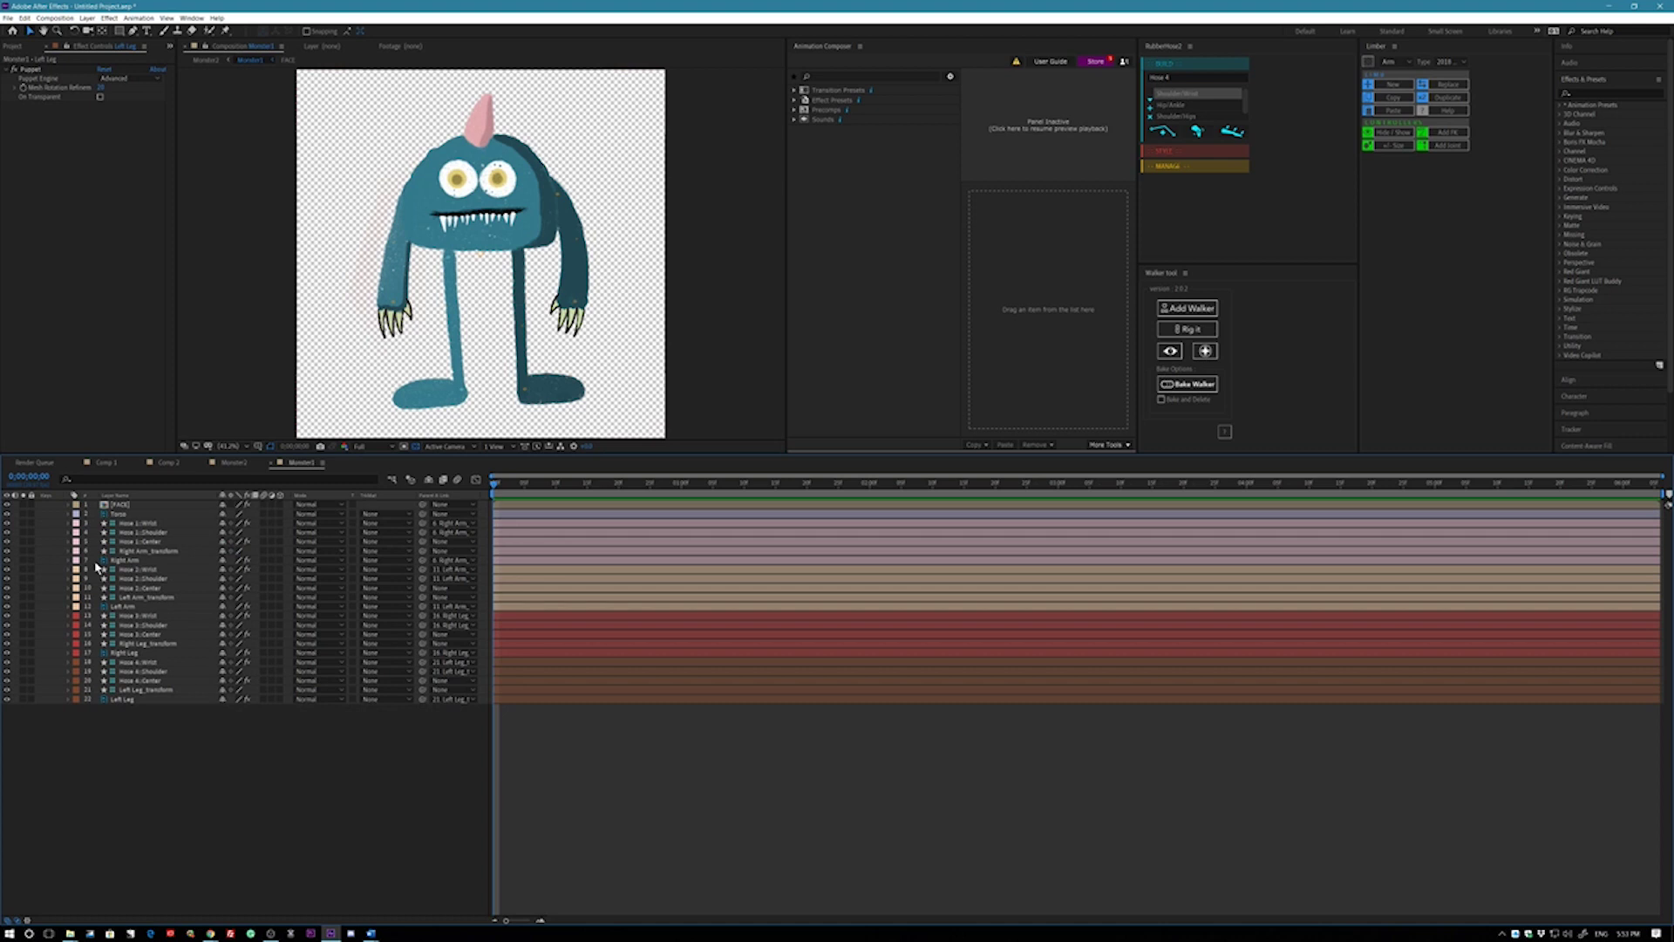
- Parent the Shoulder controllers of all four hoses and the FACE layer to the Torso layer
click(148, 533)
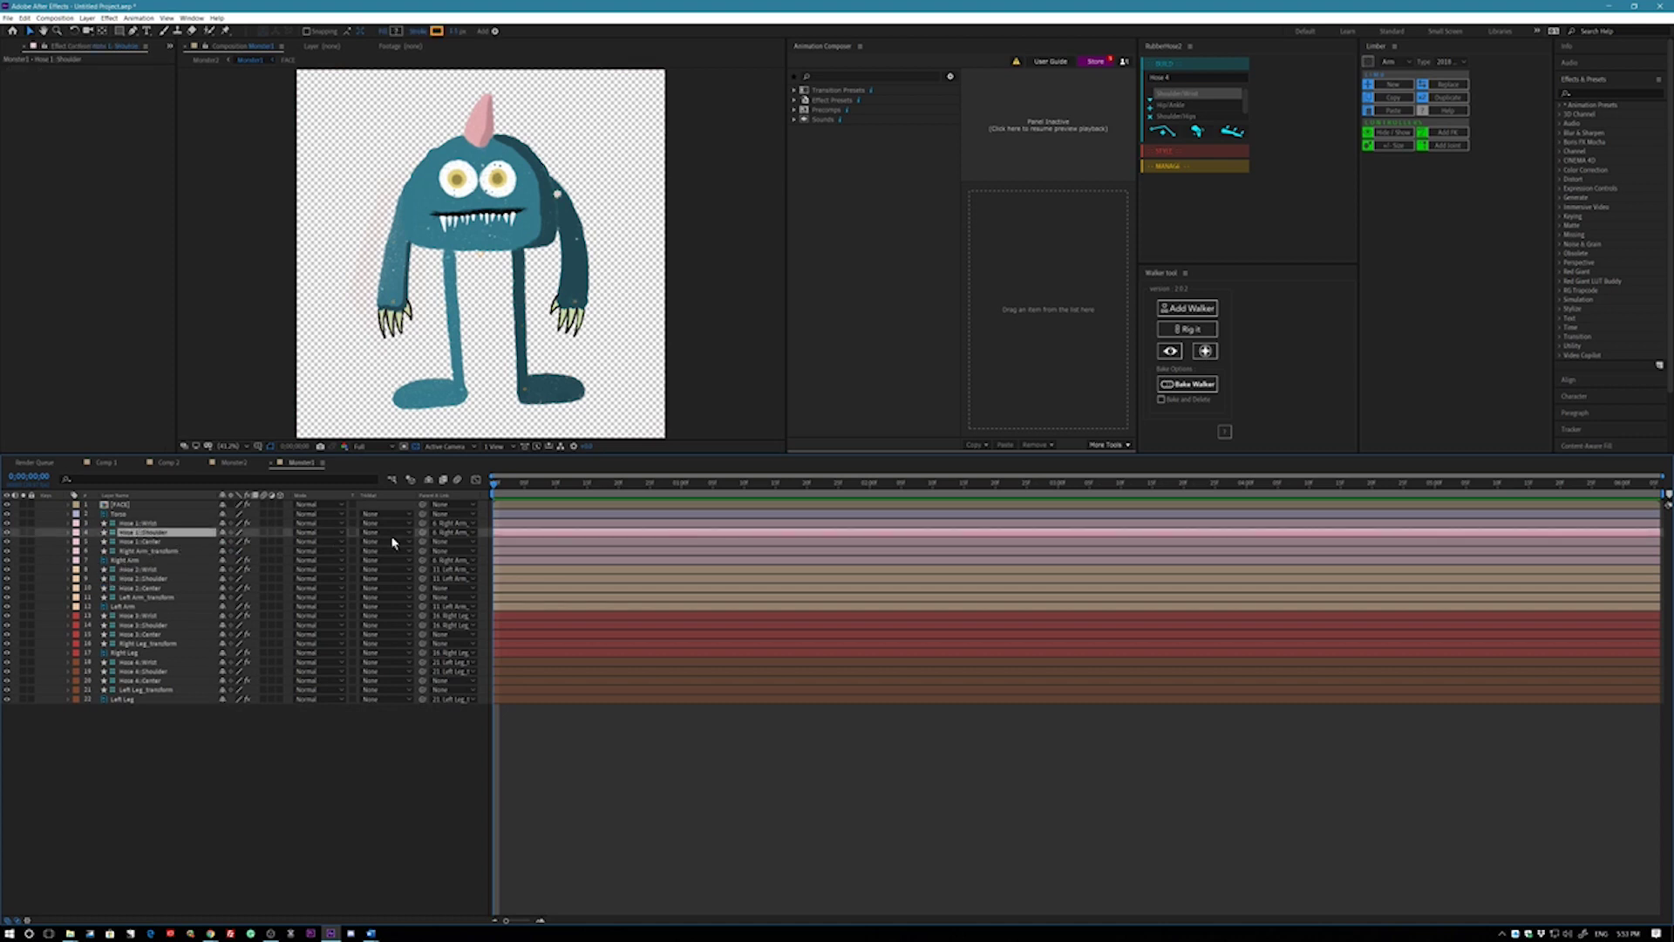
drag(422, 533, 119, 518)
click(154, 580)
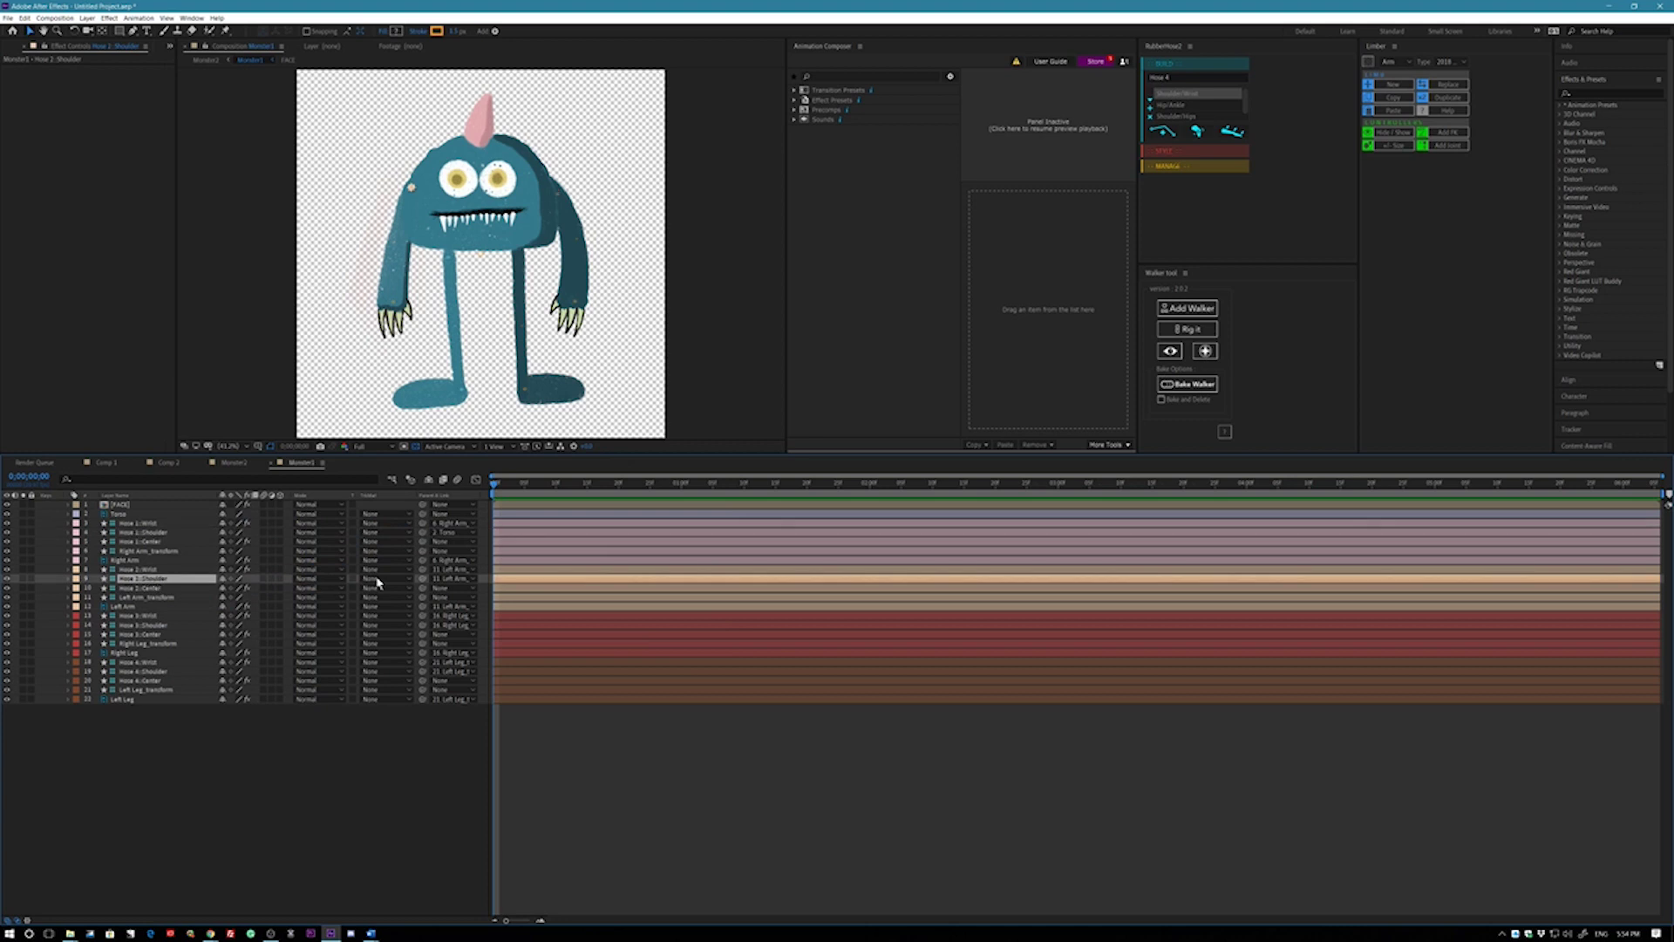
drag(424, 578, 129, 520)
click(146, 626)
drag(424, 624, 122, 518)
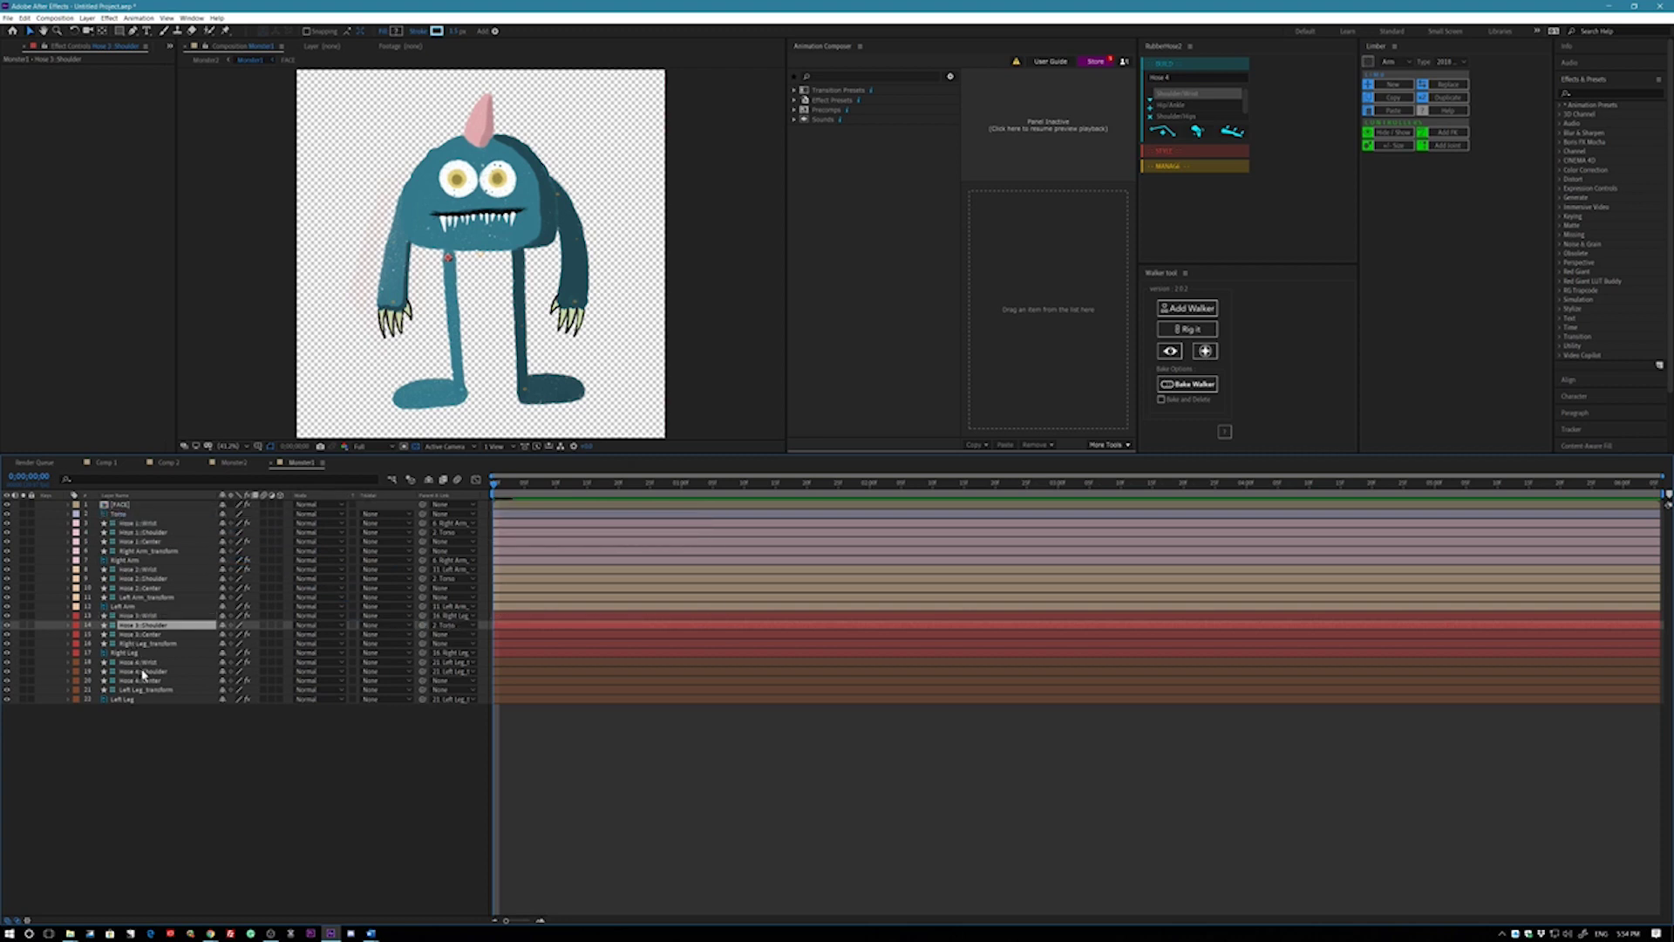
click(212, 669)
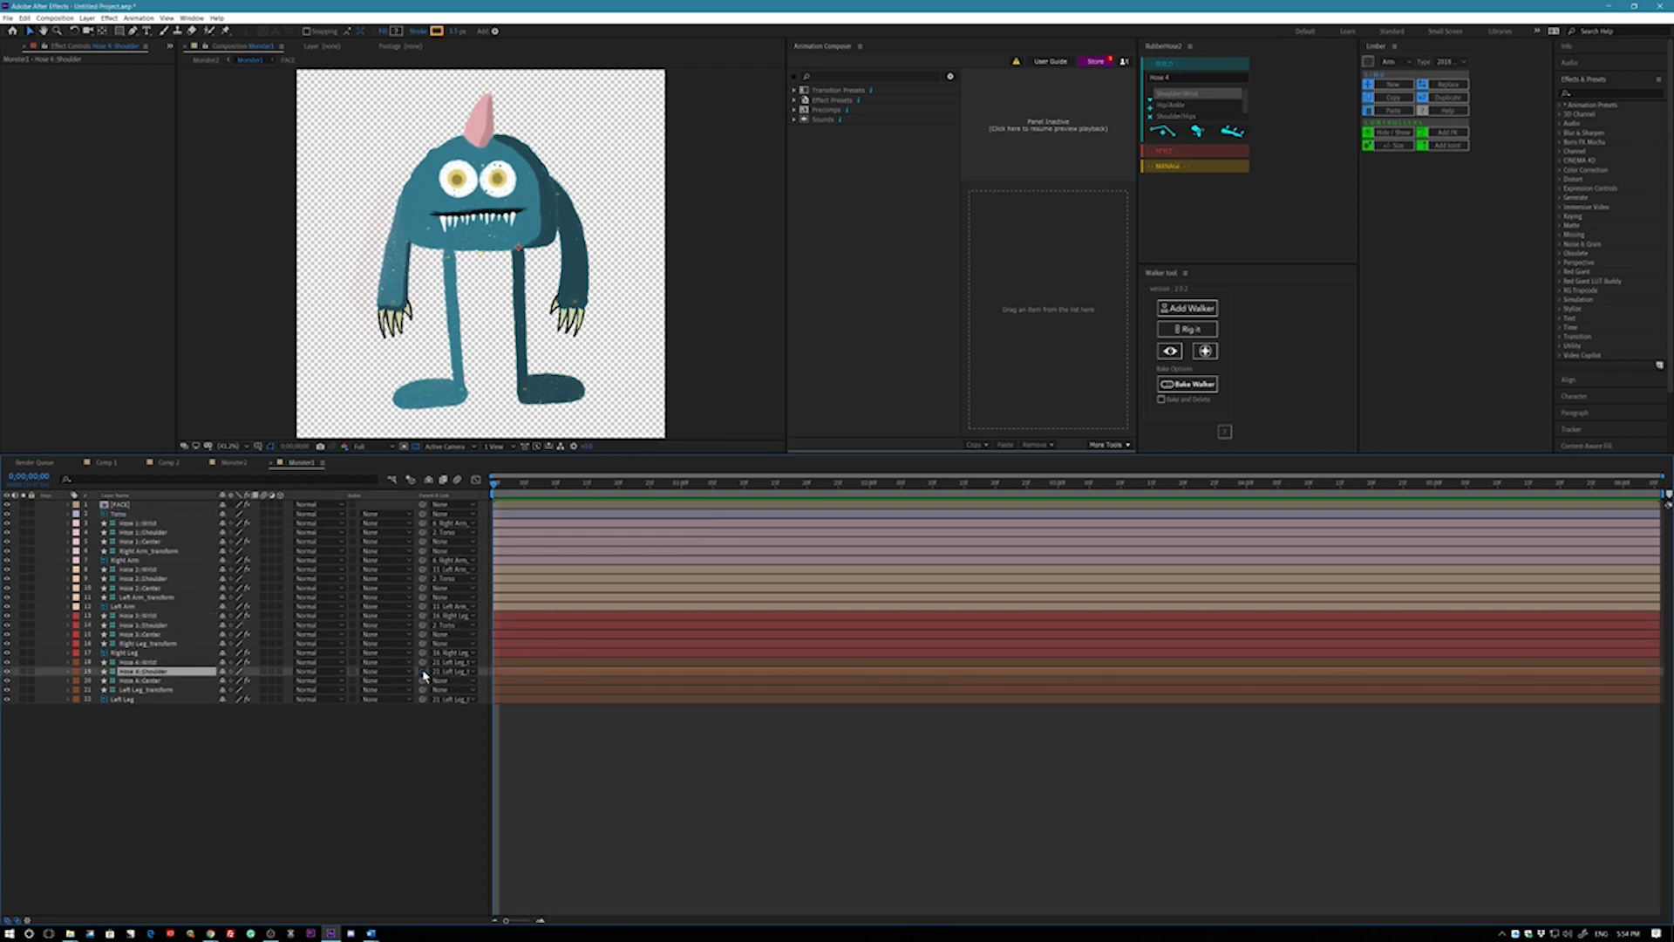
drag(422, 671, 120, 519)
click(423, 506)
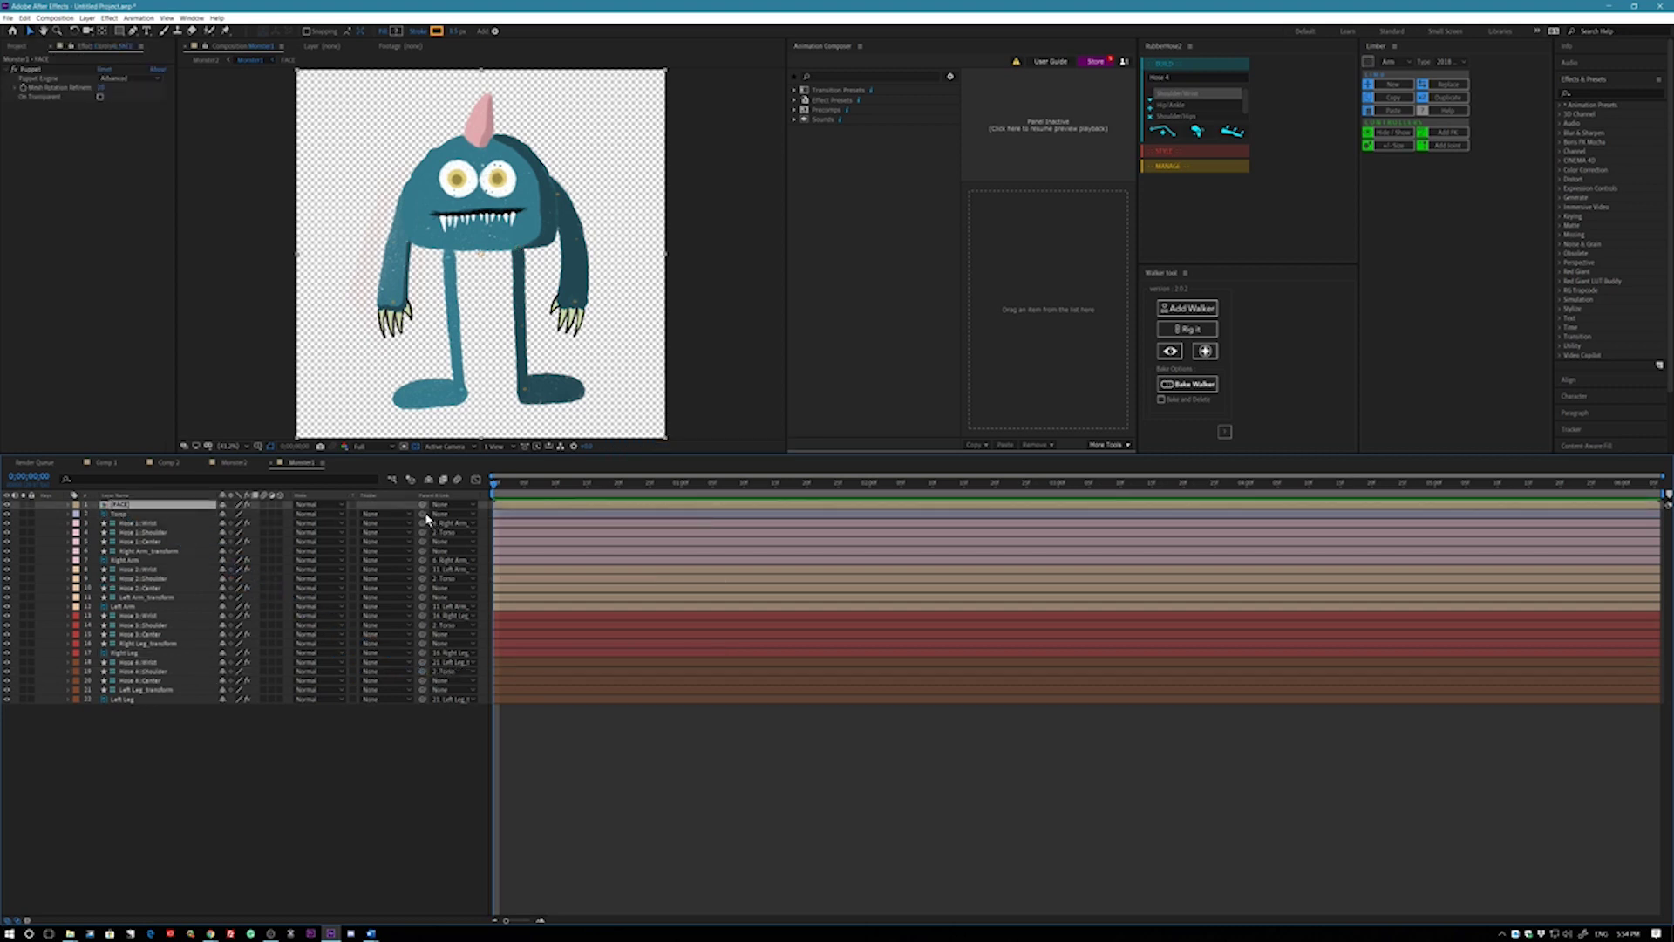
drag(423, 506, 119, 518)
- Test the rig by moving the Torso layer down in the composition, and undo the move
click(117, 516)
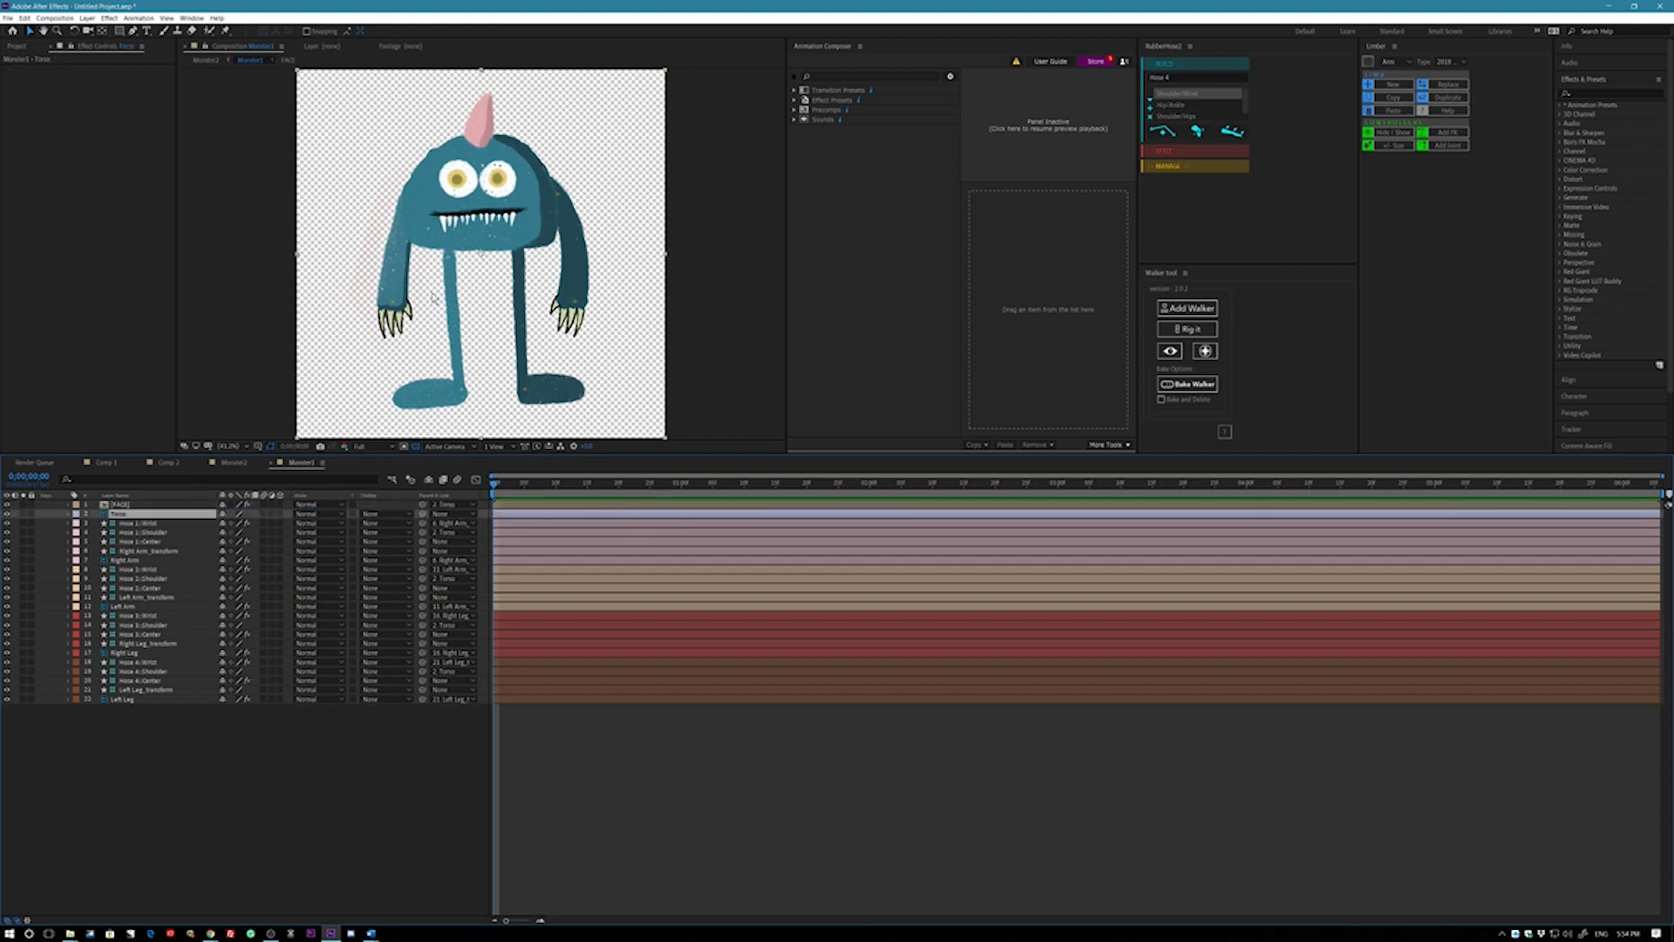
drag(479, 219, 492, 260)
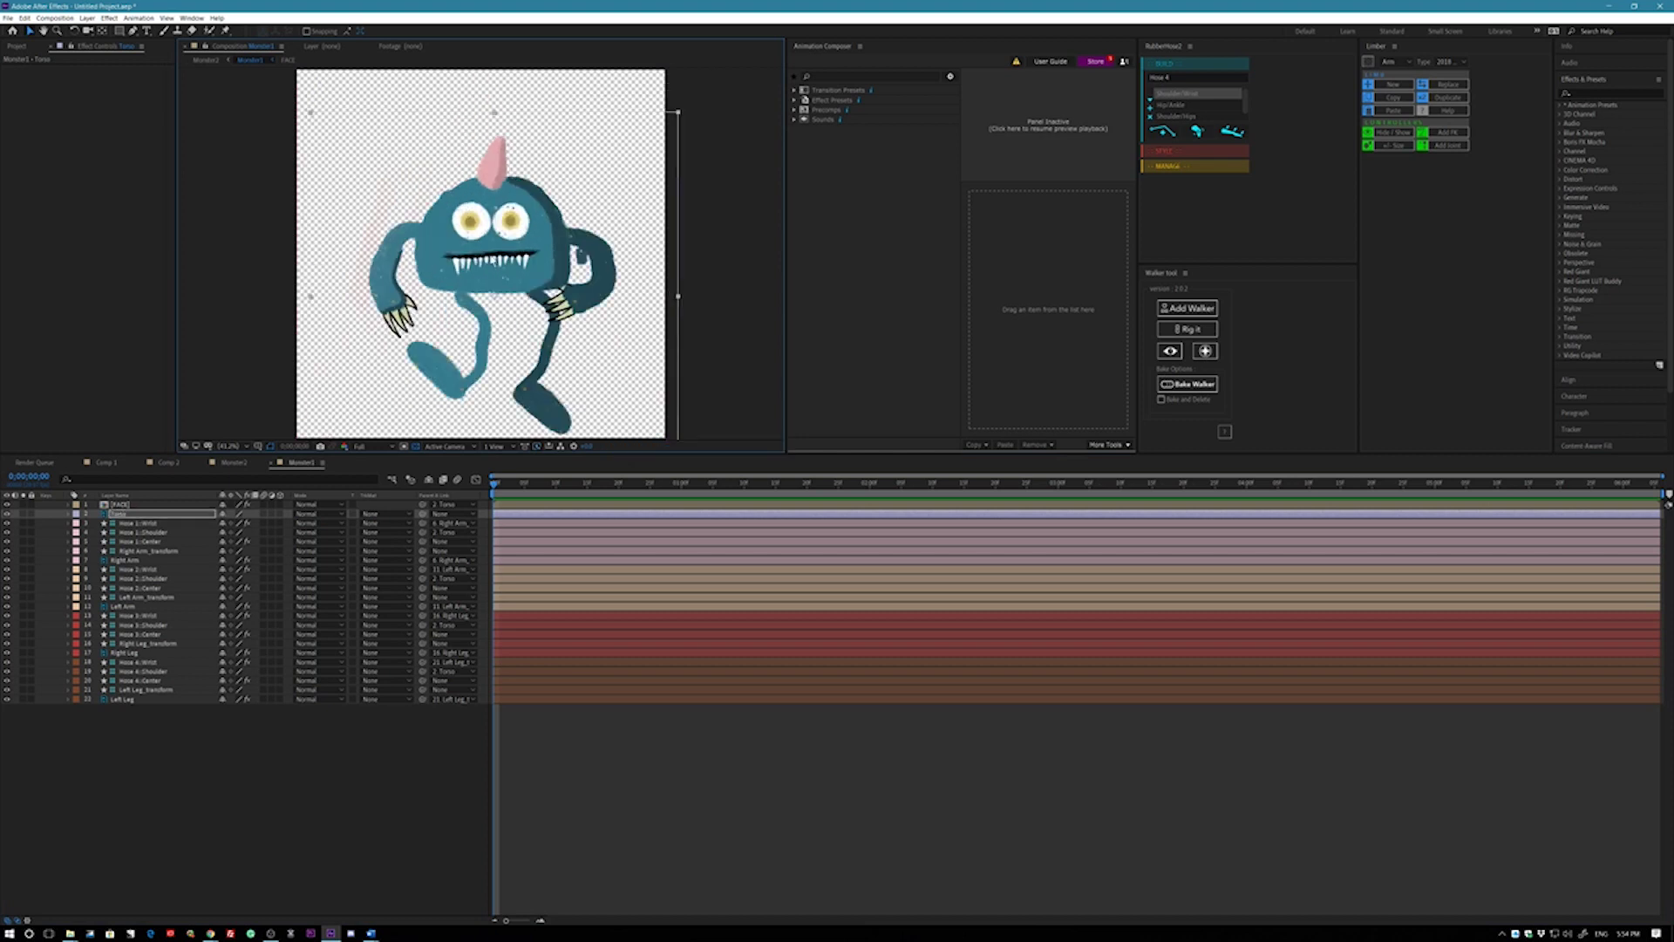
key(ctrl+z)
- Hide and show the Right Leg layer to check which of the monster's legs it is
click(125, 652)
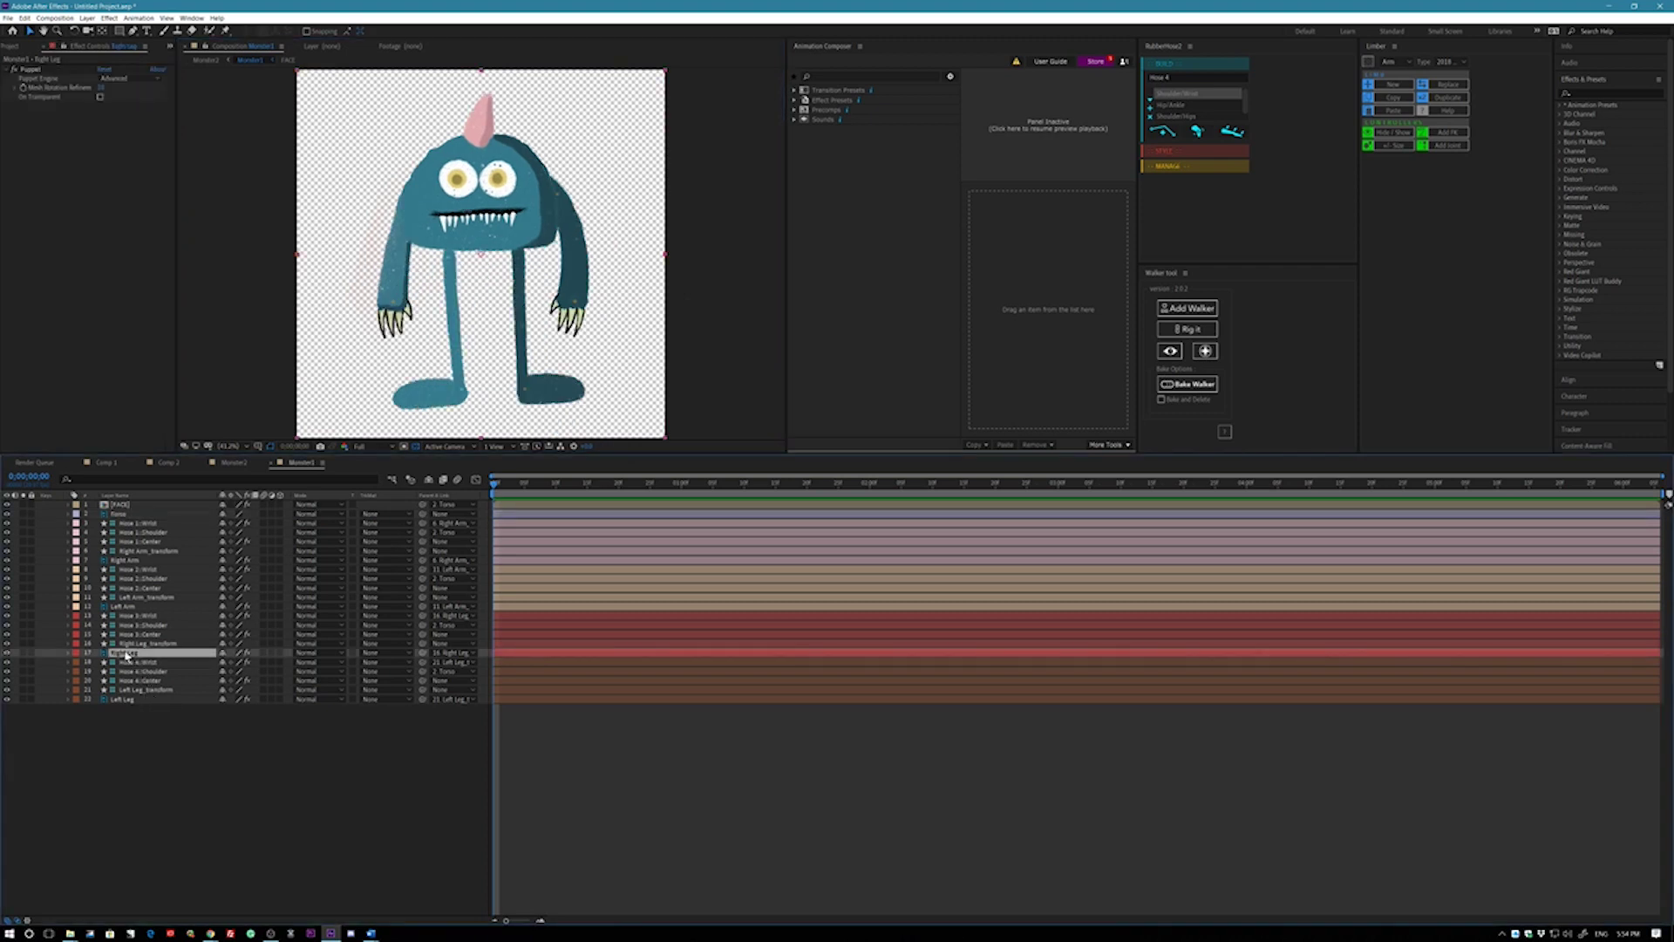
click(8, 653)
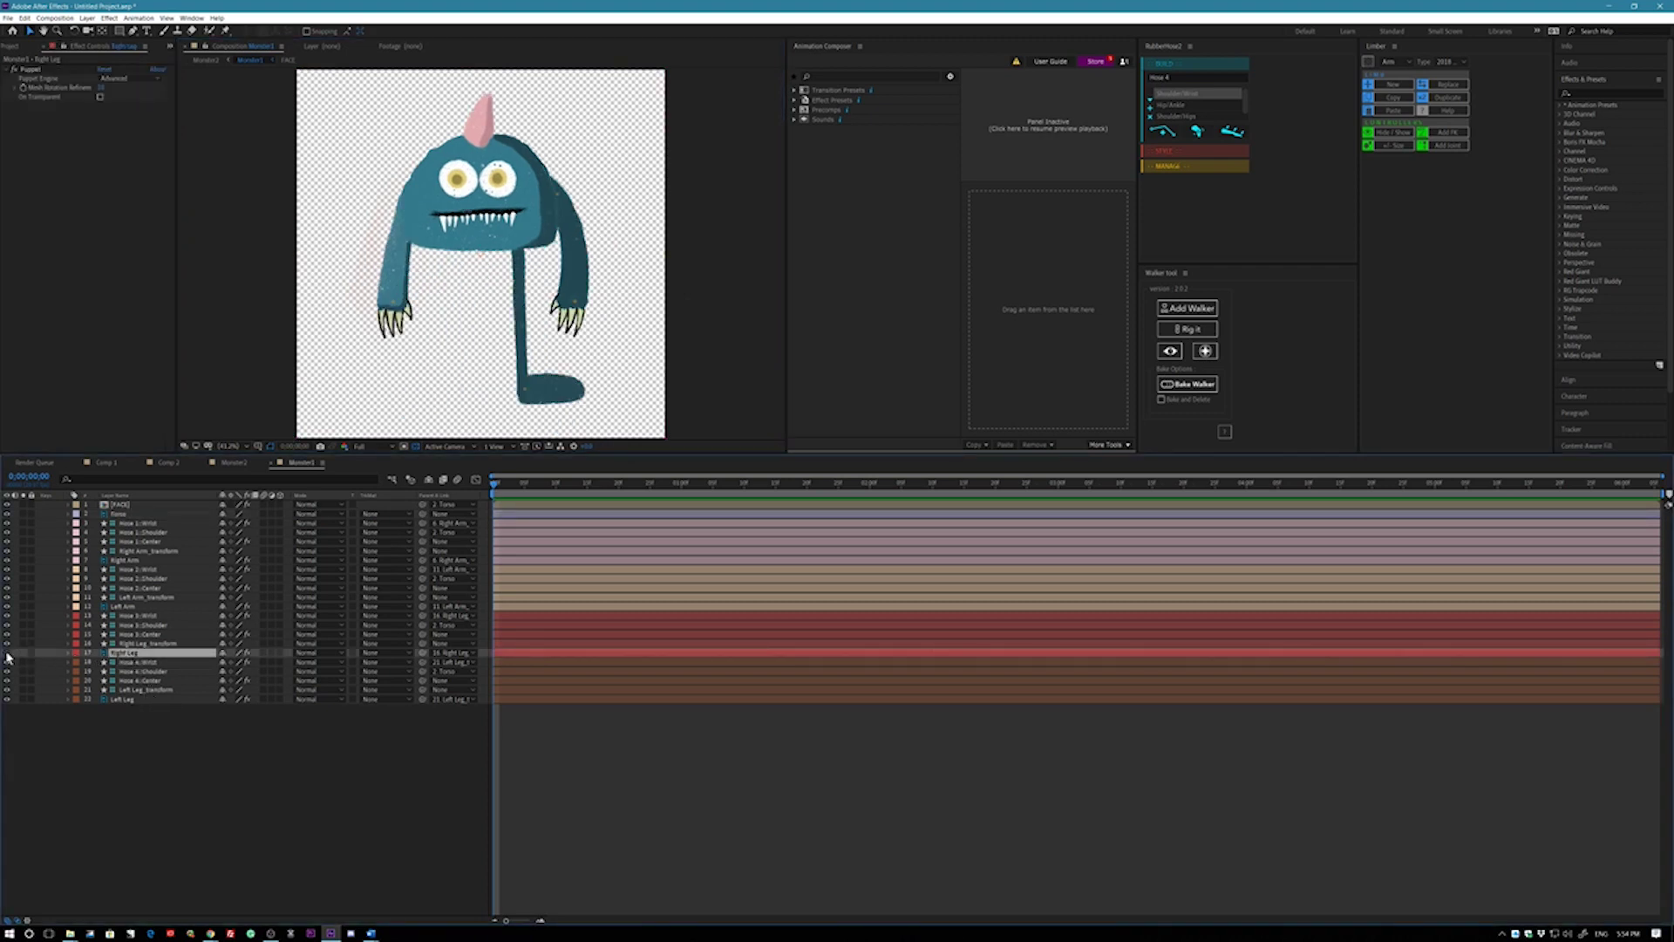
click(8, 653)
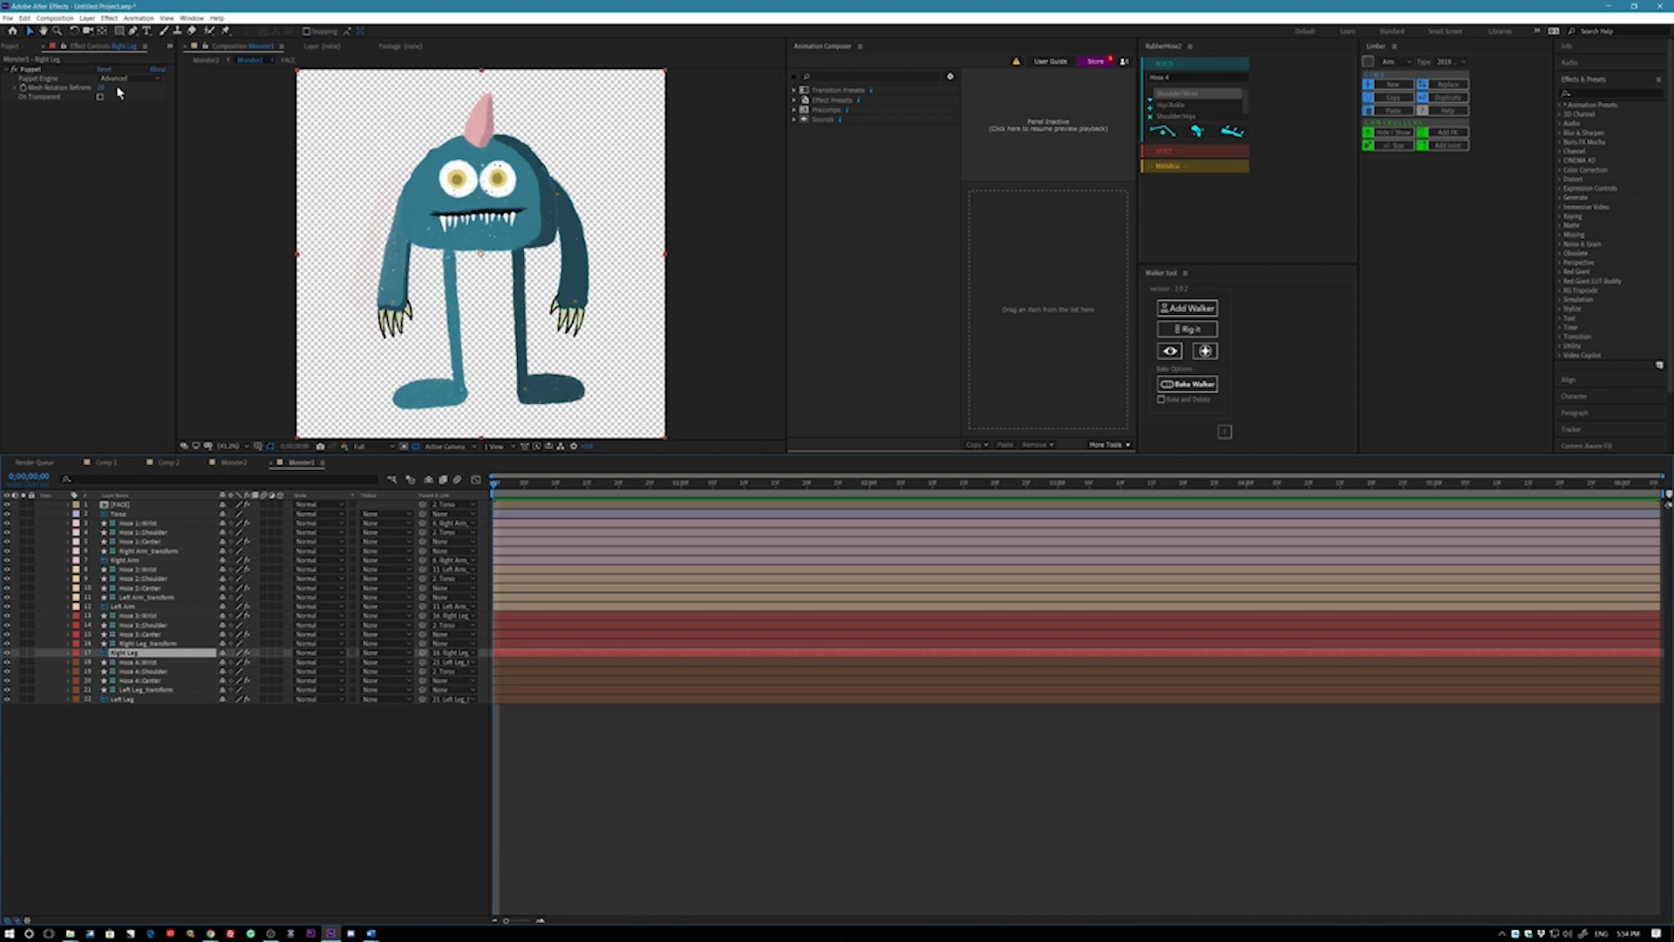
- Reverse the Bend Direction of the Hose 3::Wrist controller so the right leg bends the opposite way
click(150, 616)
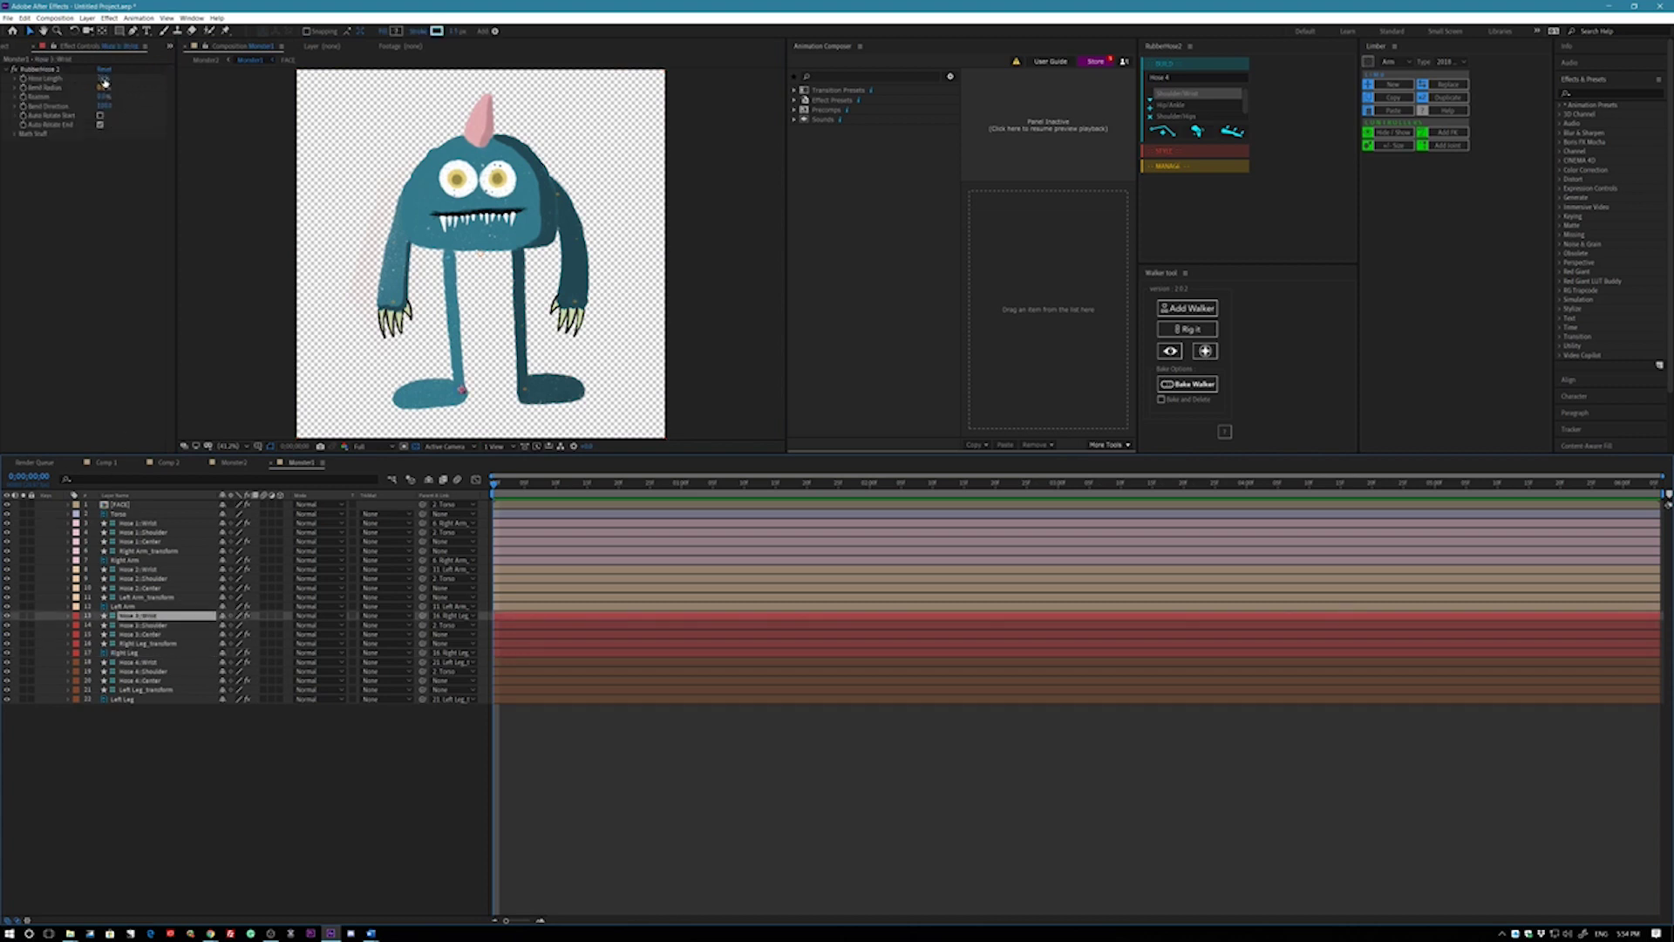
click(104, 106)
drag(303, 119, 96, 120)
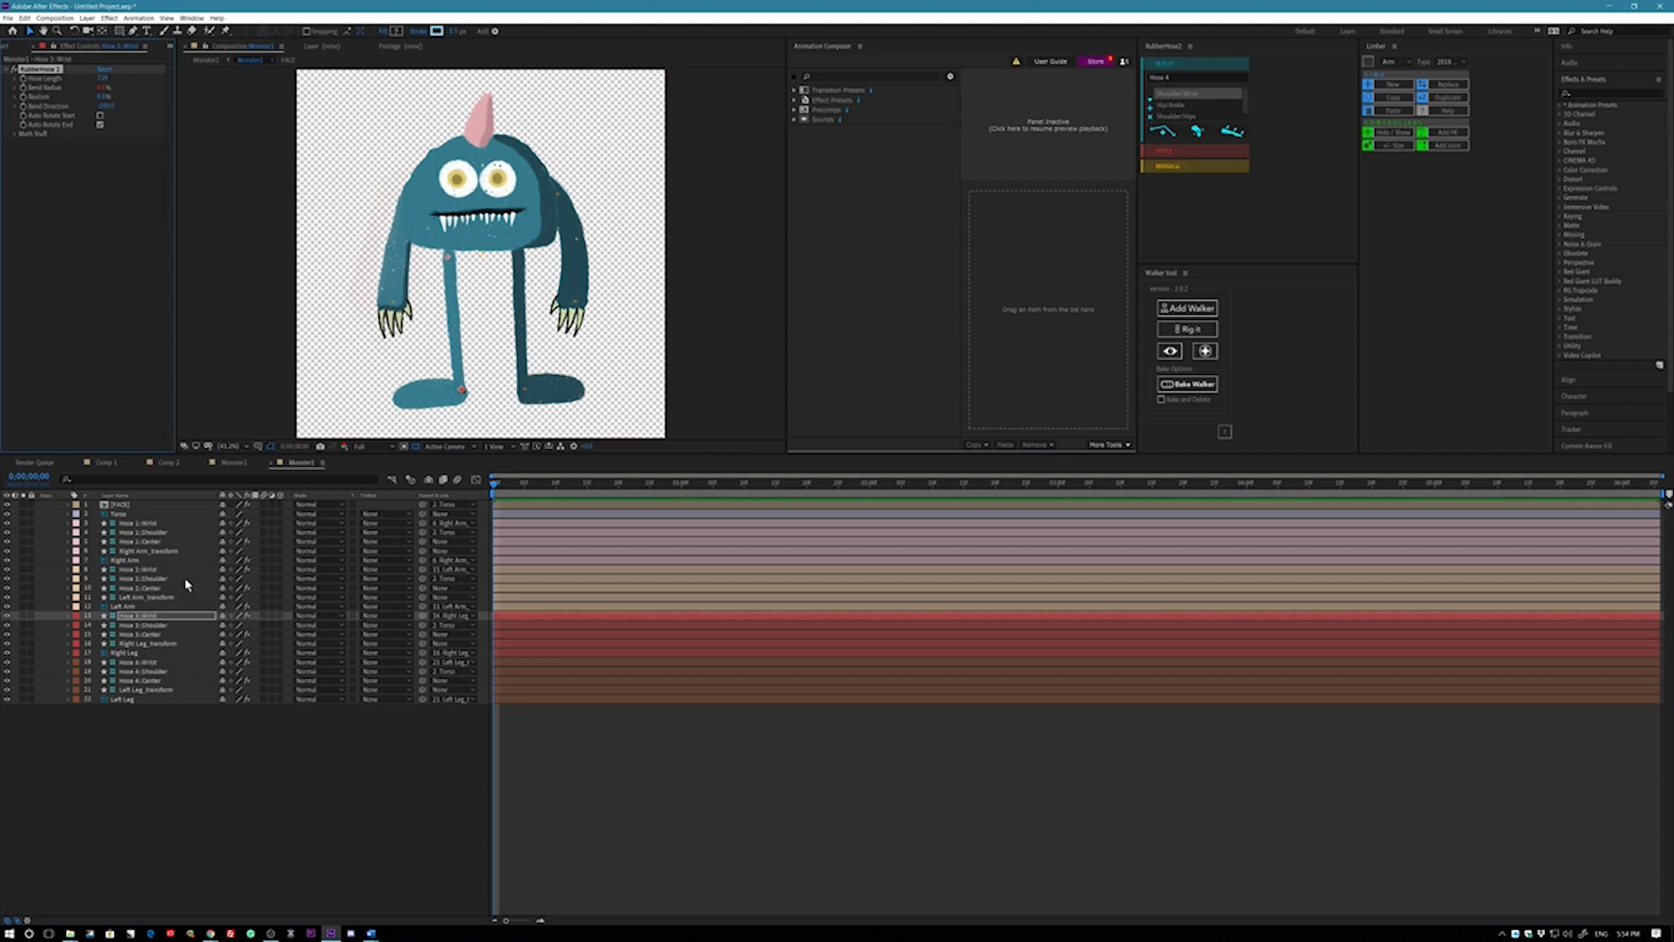
click(104, 523)
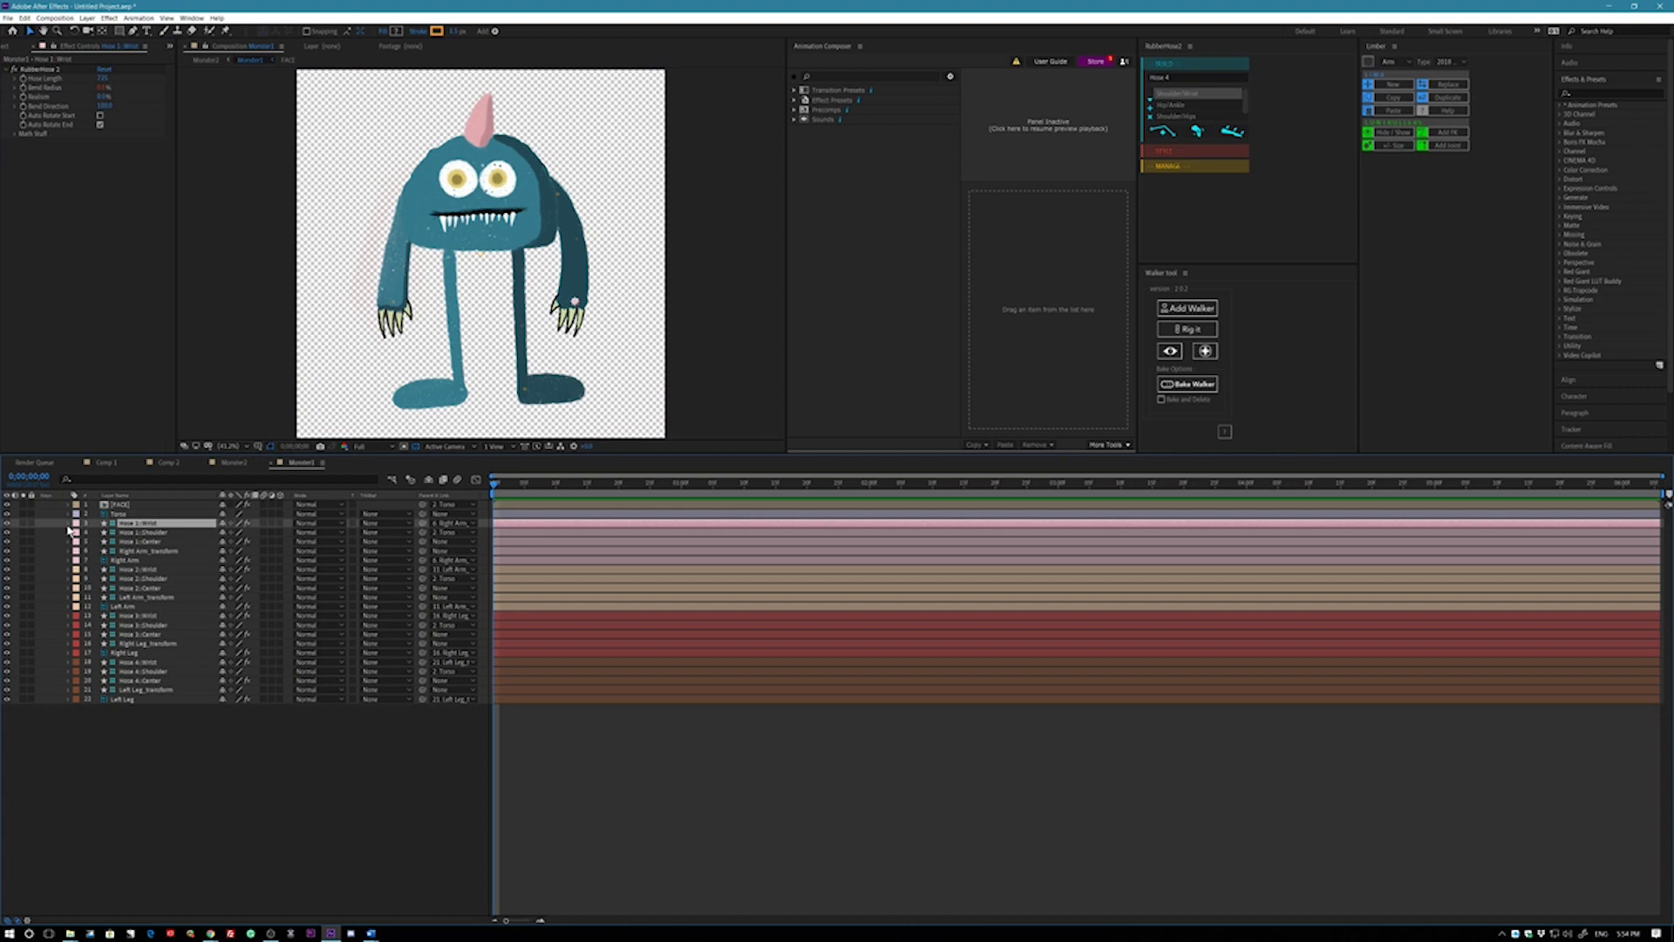
click(69, 523)
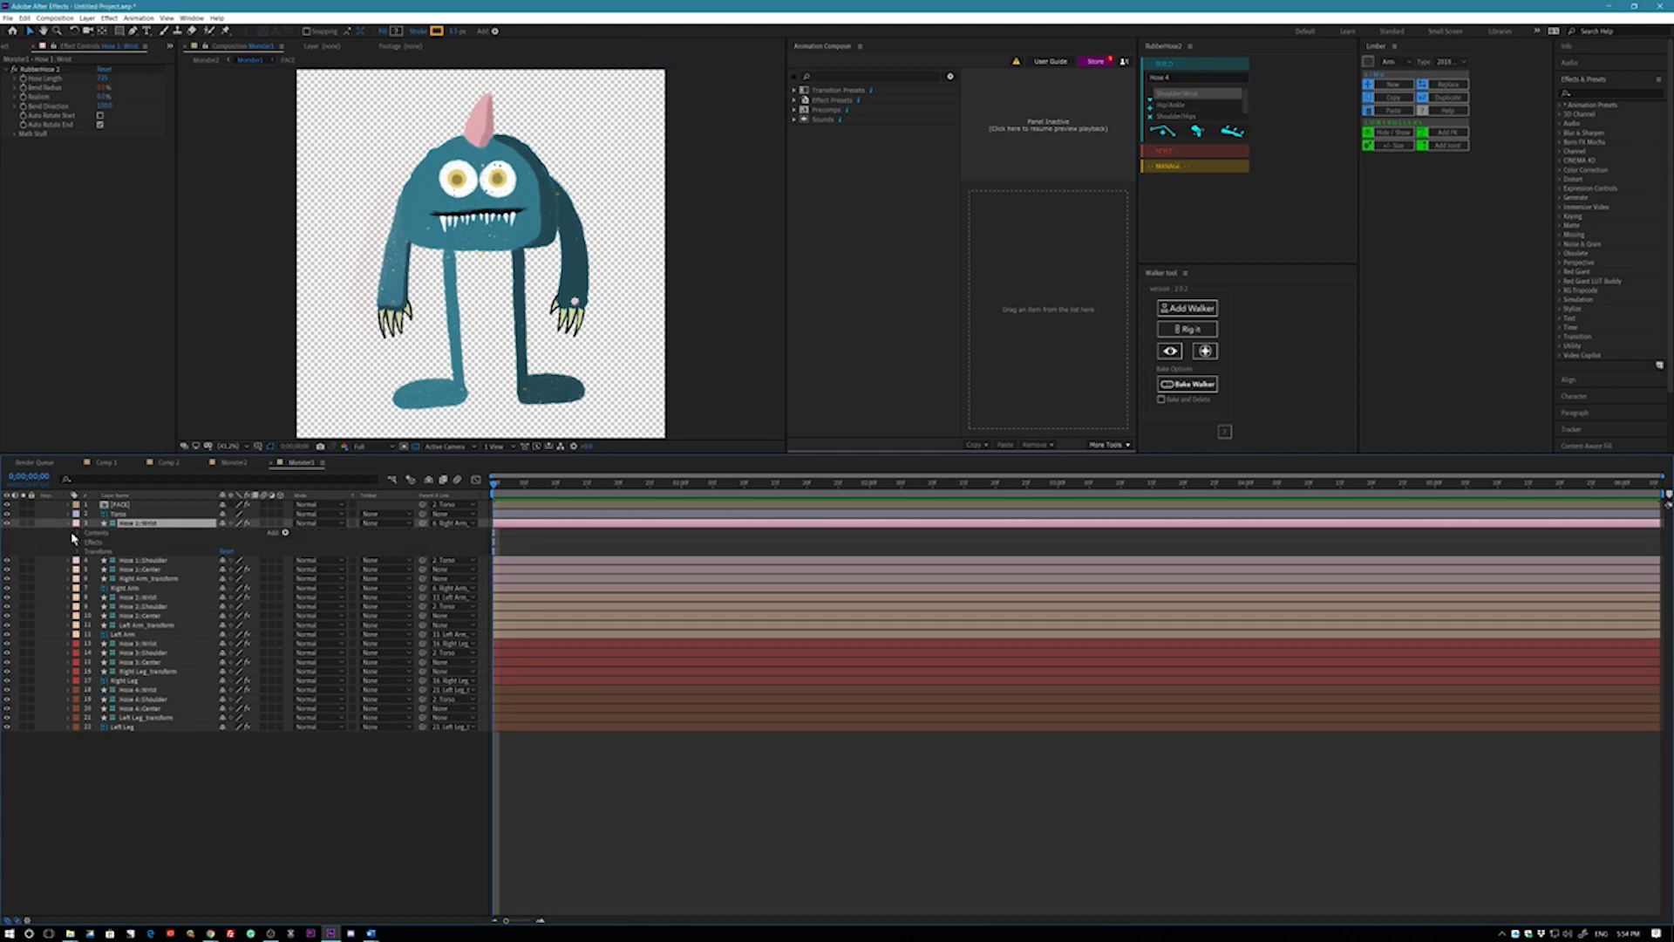
click(70, 523)
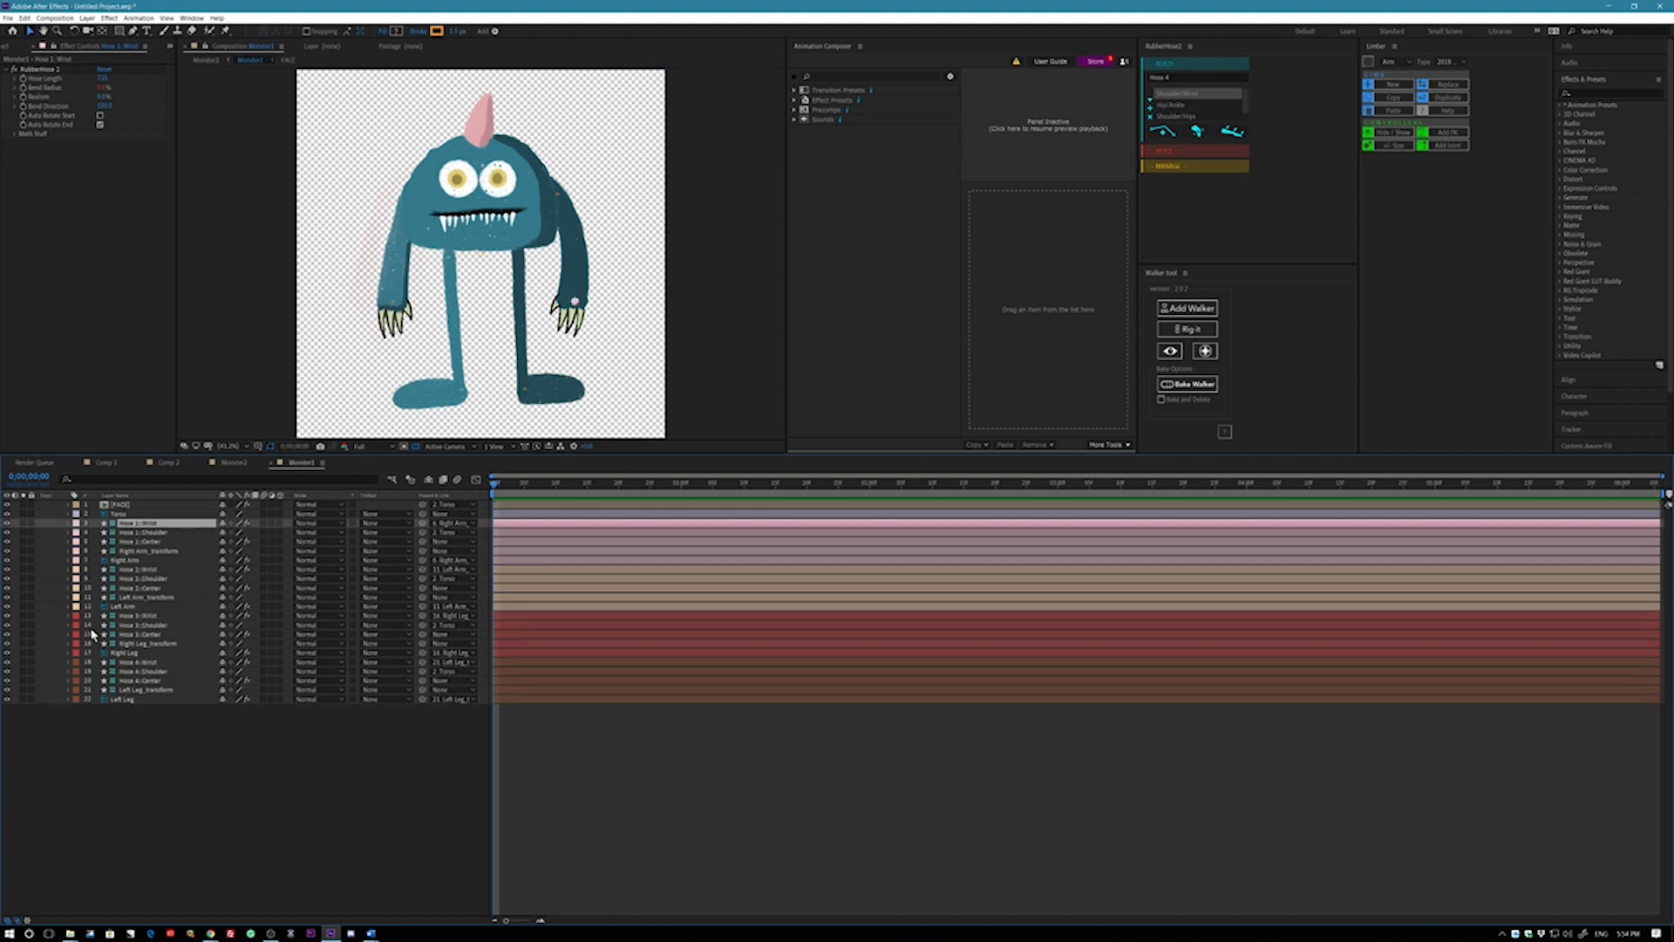
- Reveal the Torso layer's transform properties, and increase its vertical Position value to lower the body into a crouch
click(120, 514)
click(69, 514)
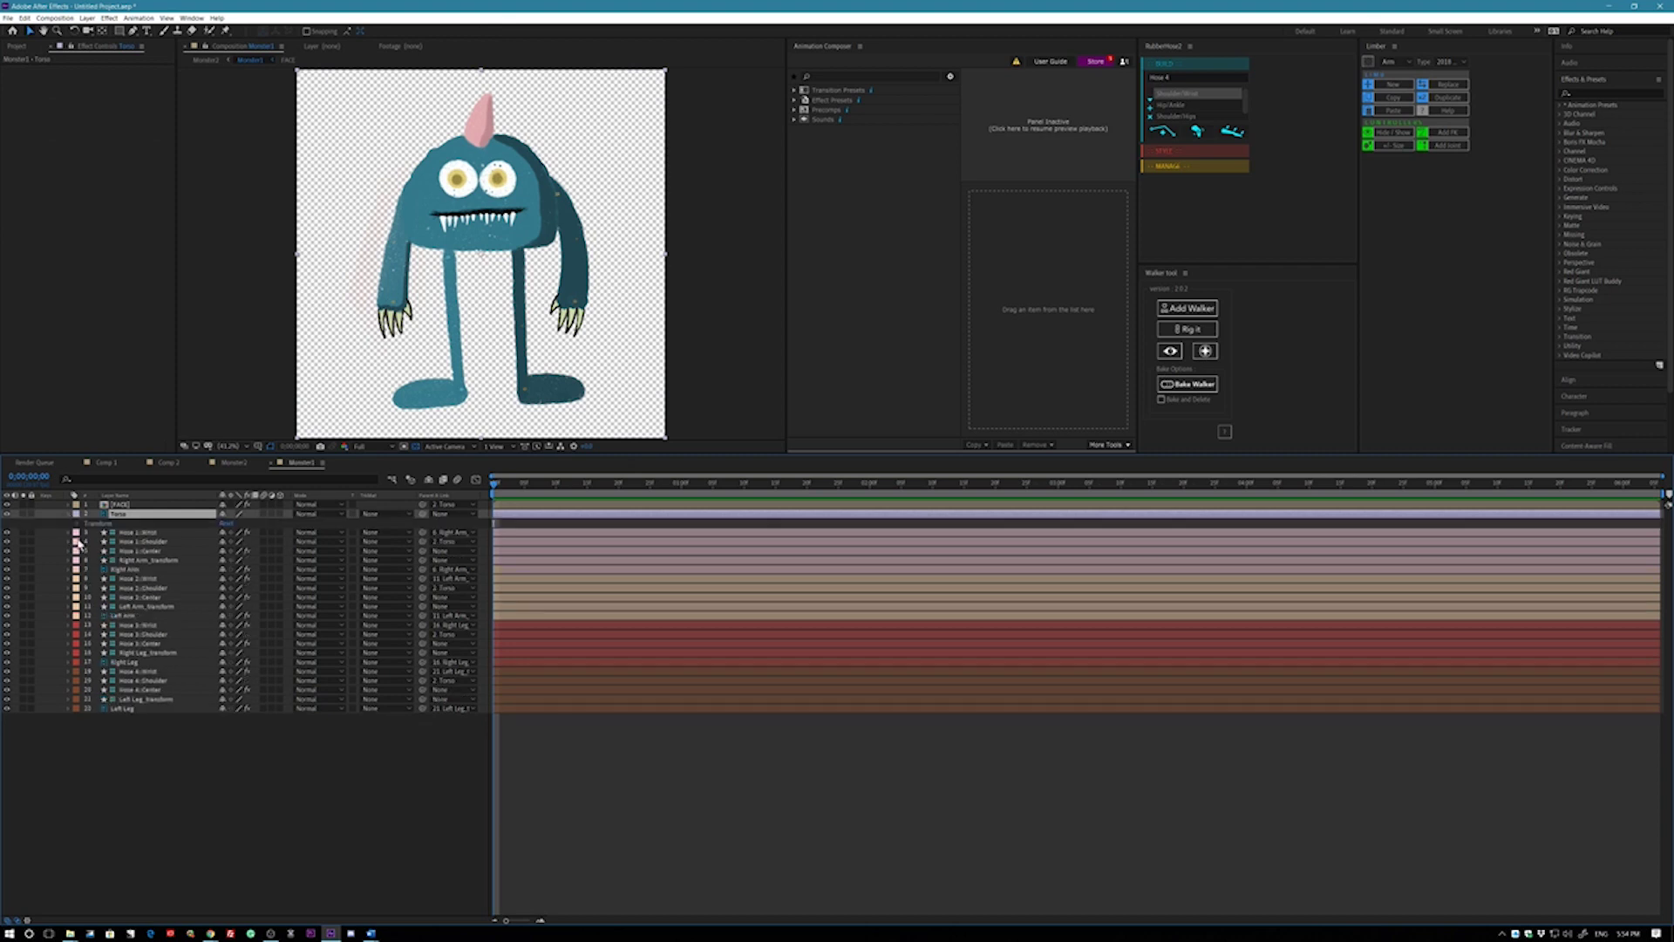
click(78, 524)
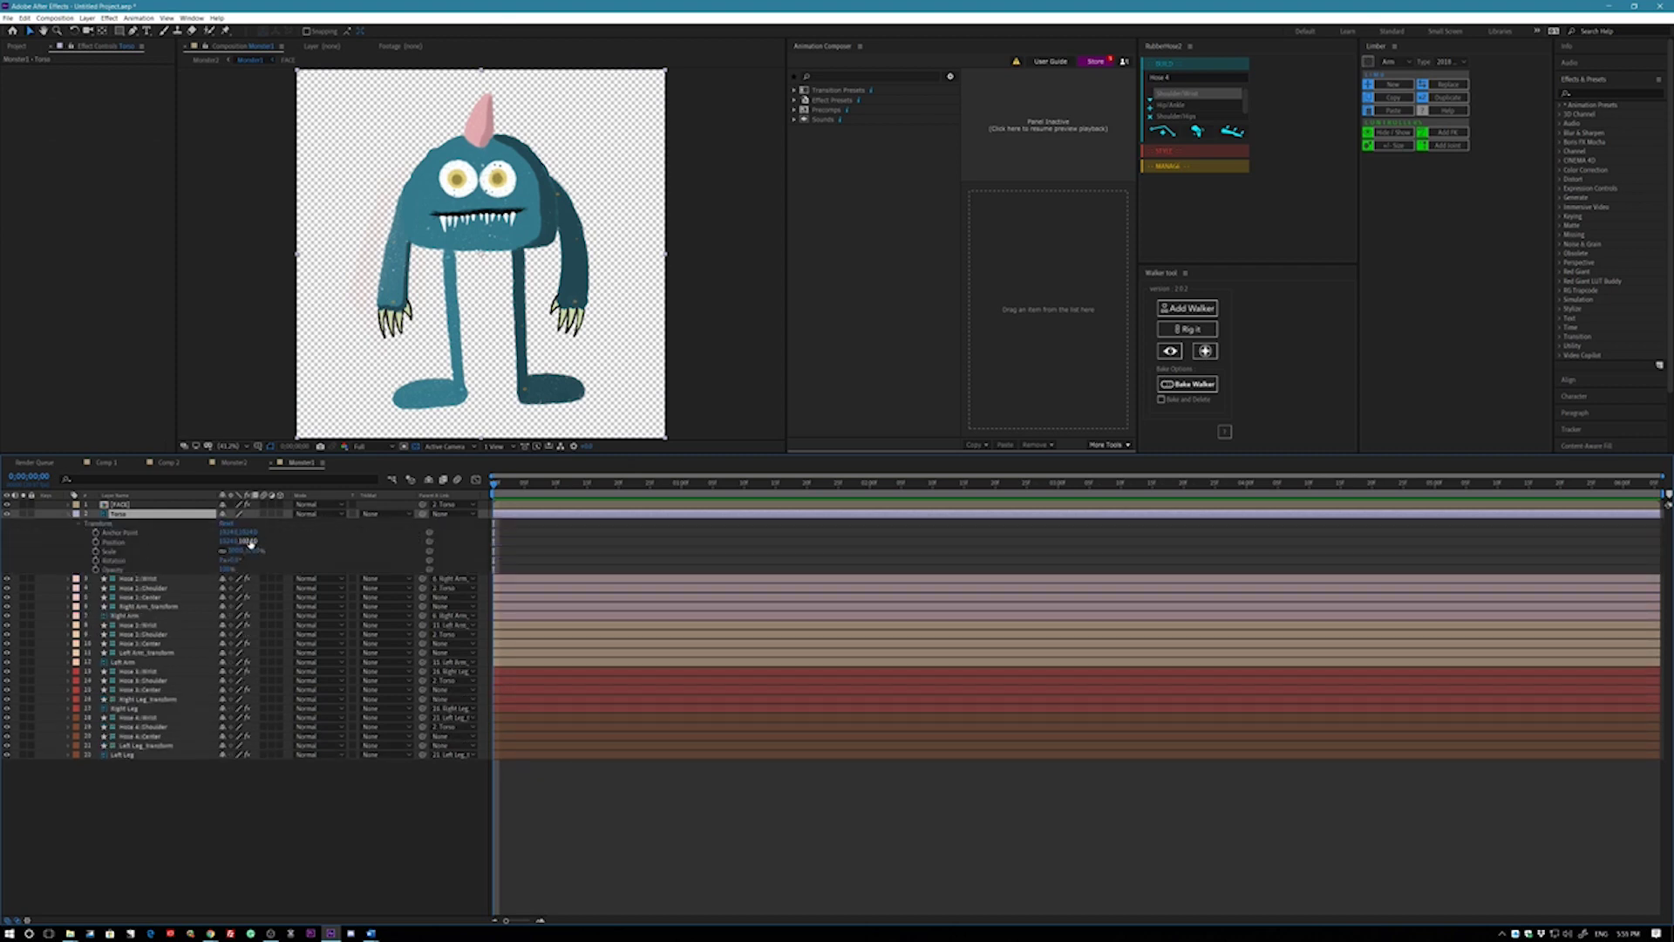
drag(248, 541, 331, 548)
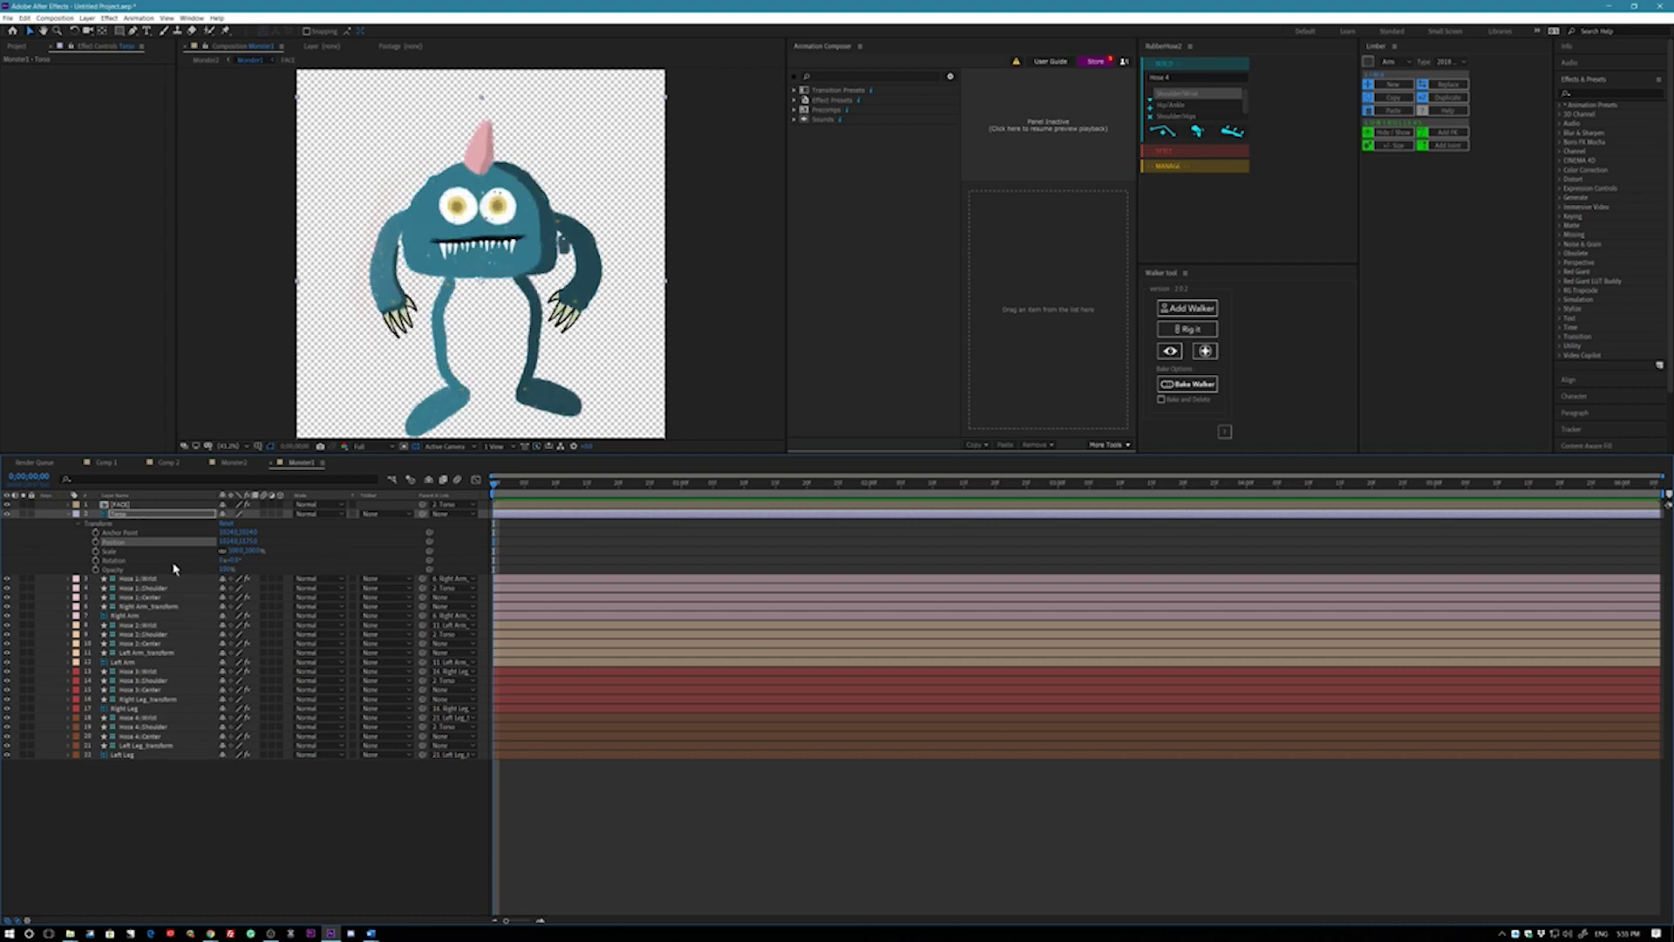
- Start keyframing the Torso layer's Position at the first frame, and move the current time to frame 5
click(96, 543)
click(524, 484)
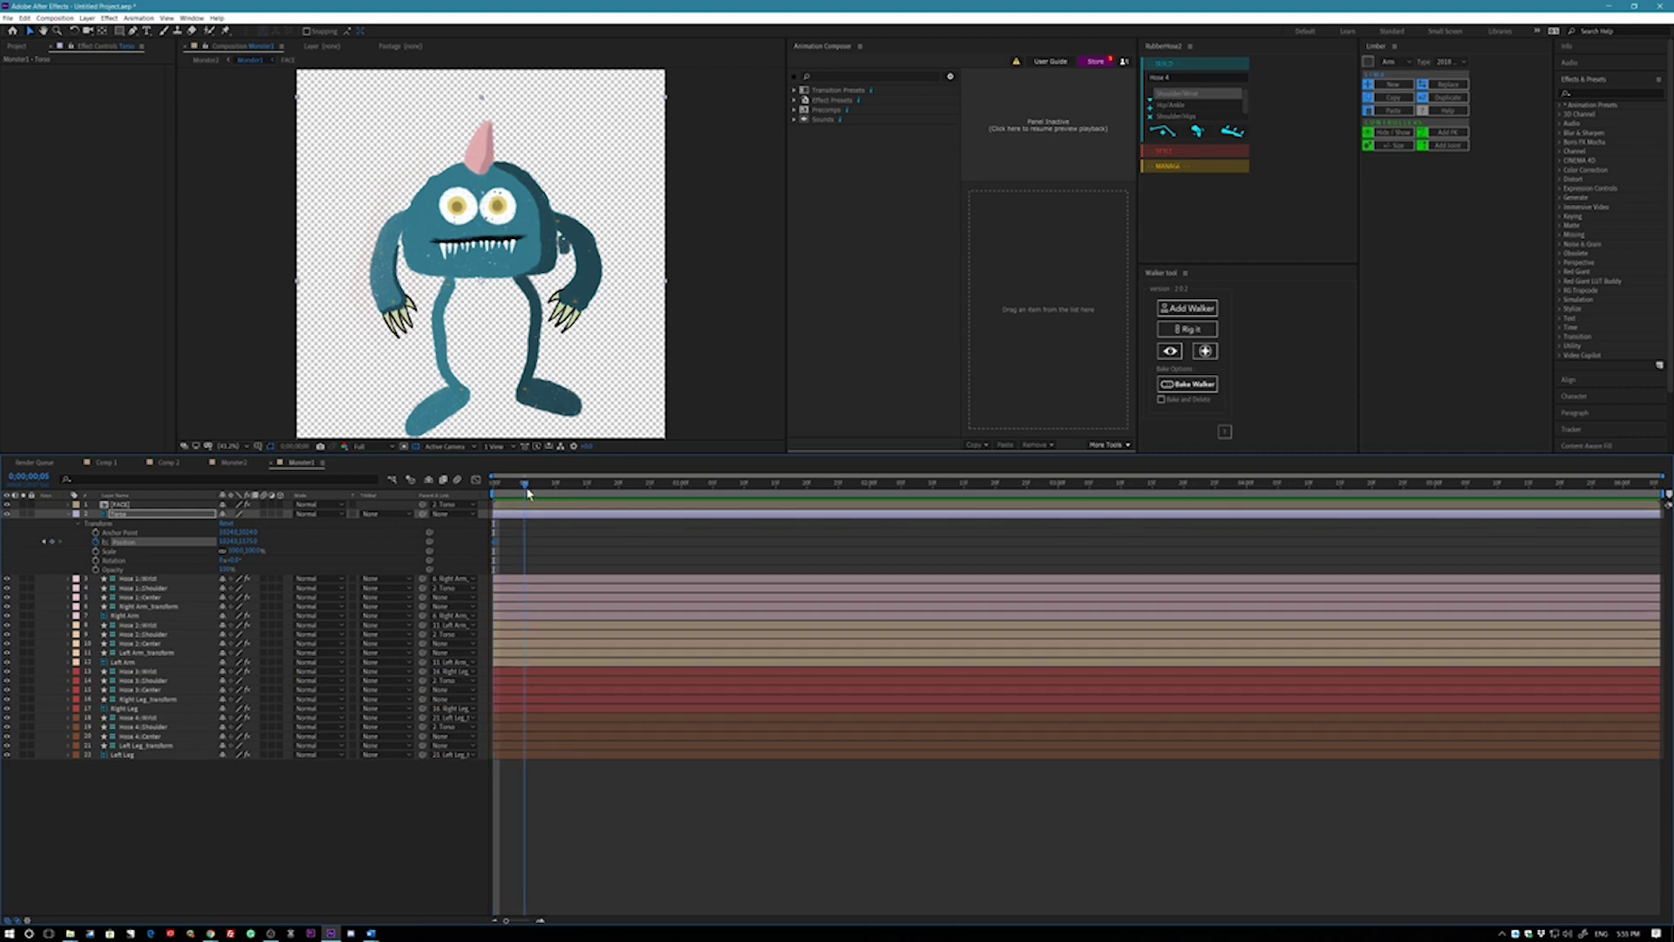
- Raise the Torso layer's vertical Position at frame 5 to straighten the body, and paste the crouch keyframe at frame 10
drag(251, 543, 118, 552)
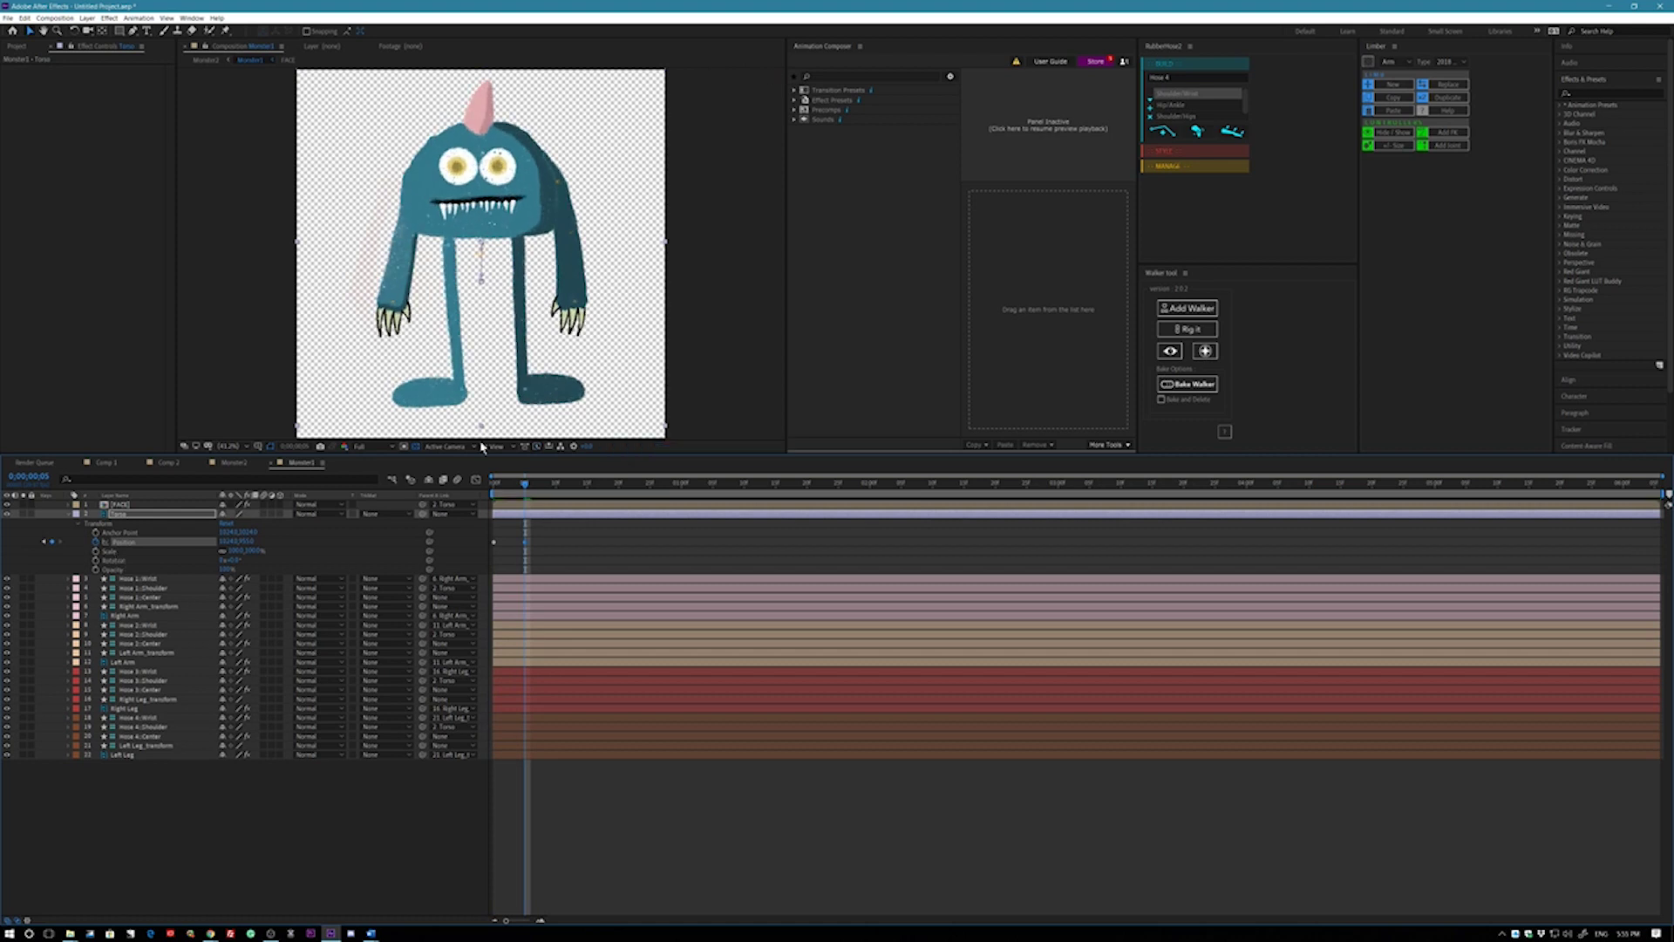
click(557, 485)
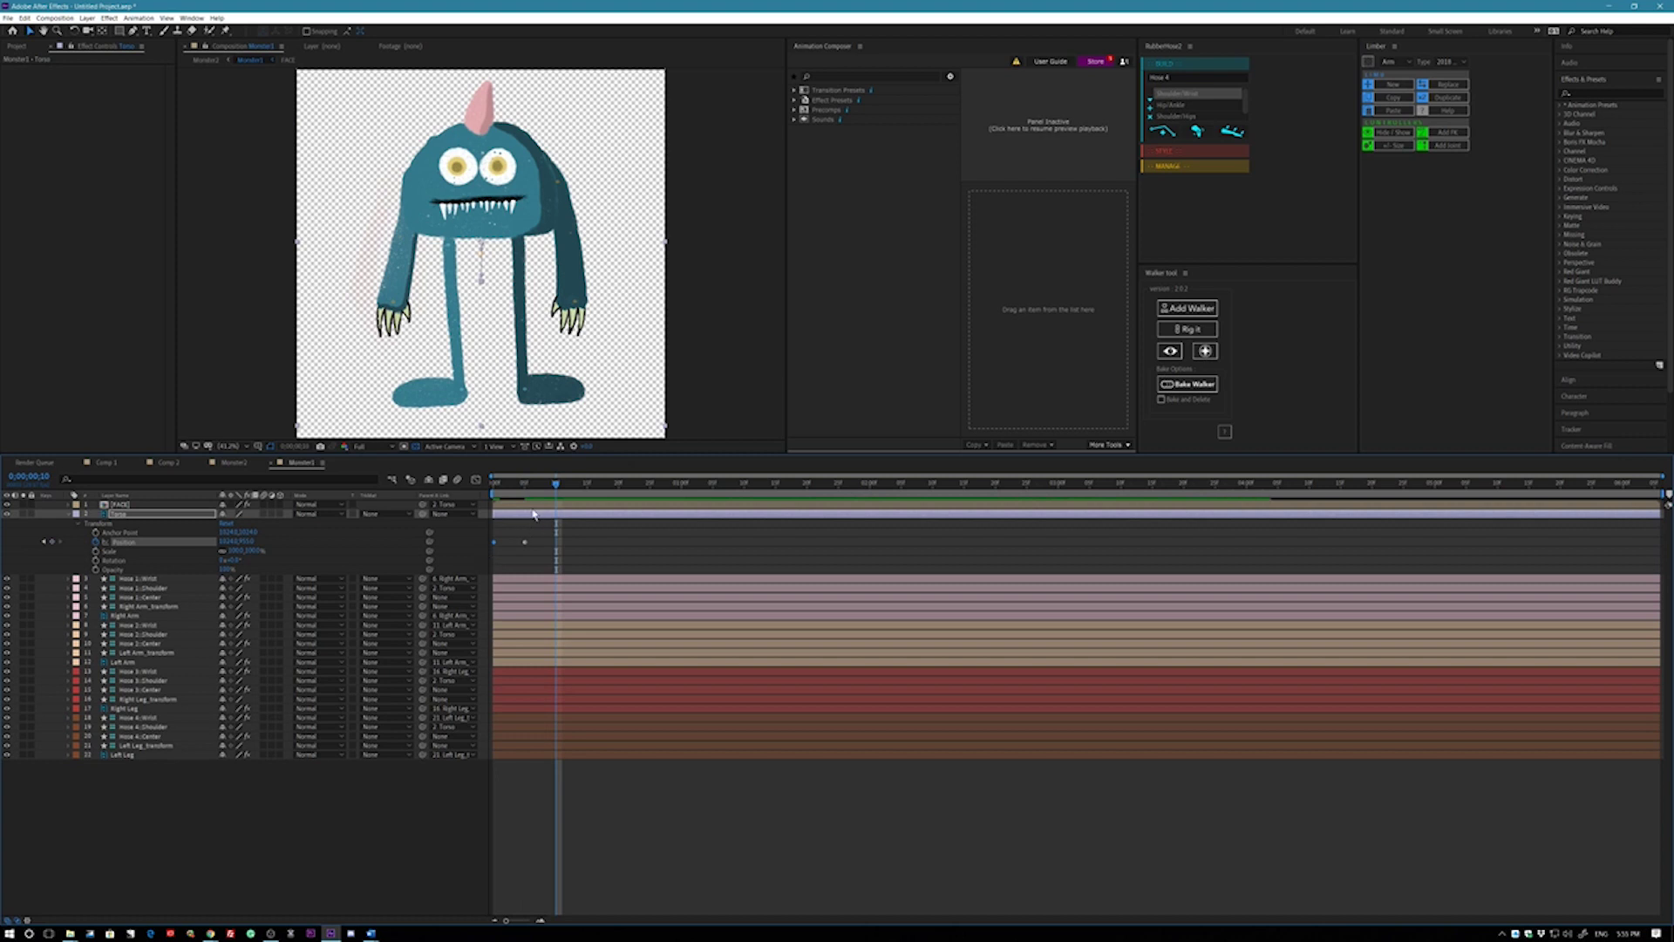
key(ctrl+v)
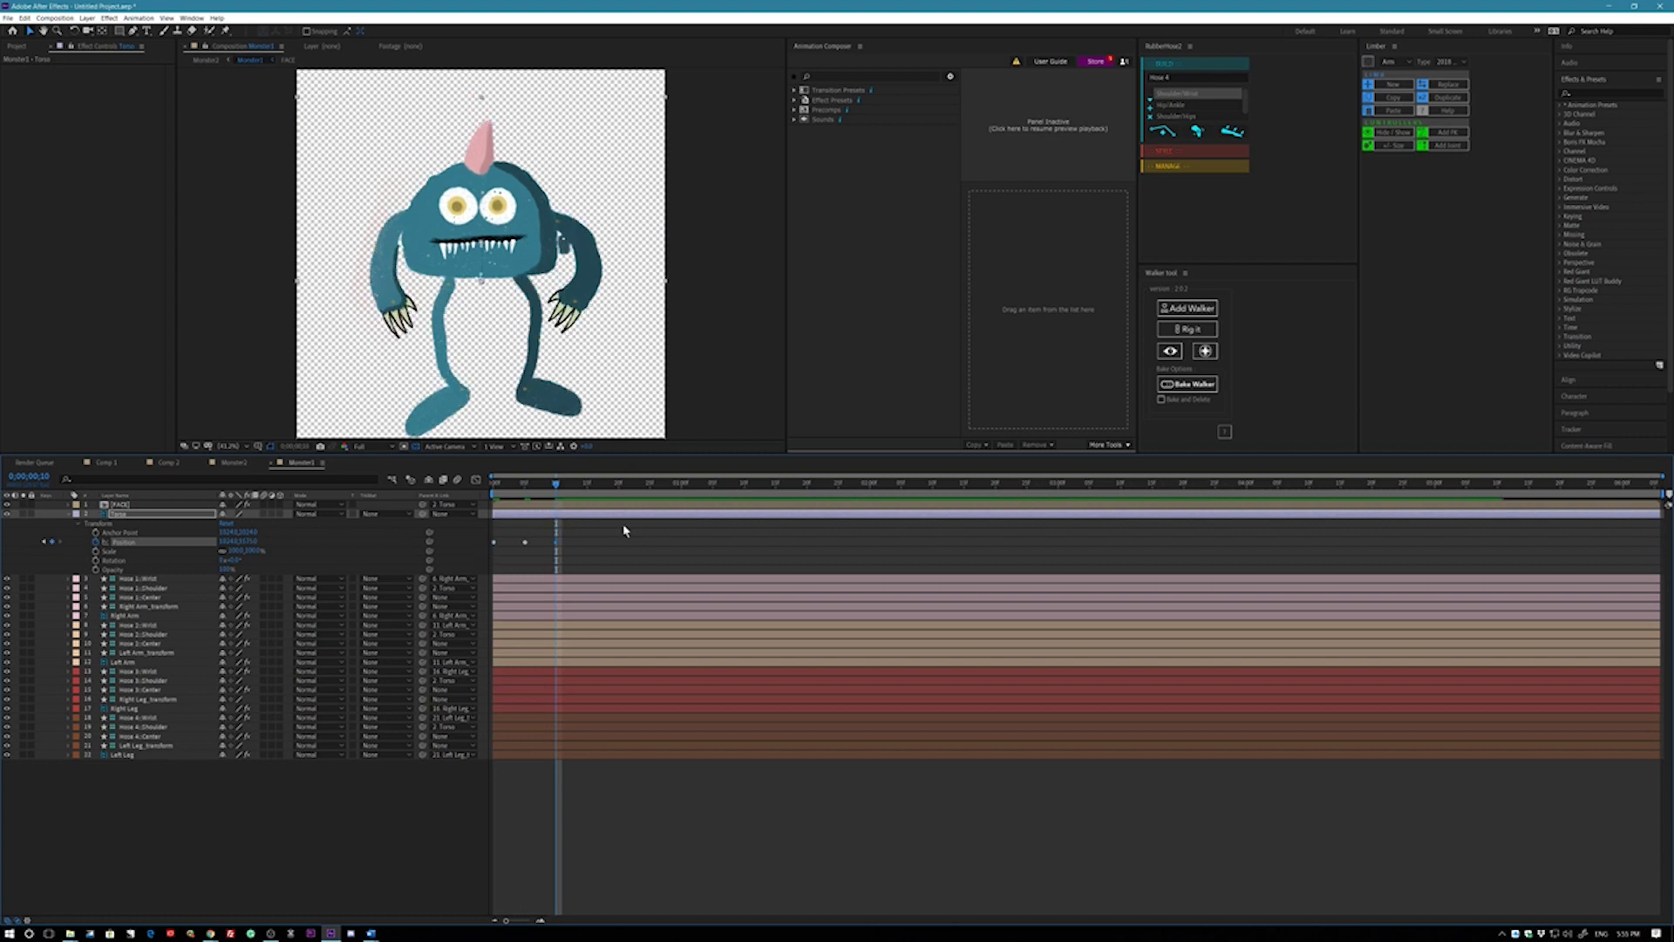
- Copy the Torso's Position keyframes at frames 5 and 10, and paste the pair at frames 15 and 25, 1;05 and 1;15
drag(582, 526, 514, 561)
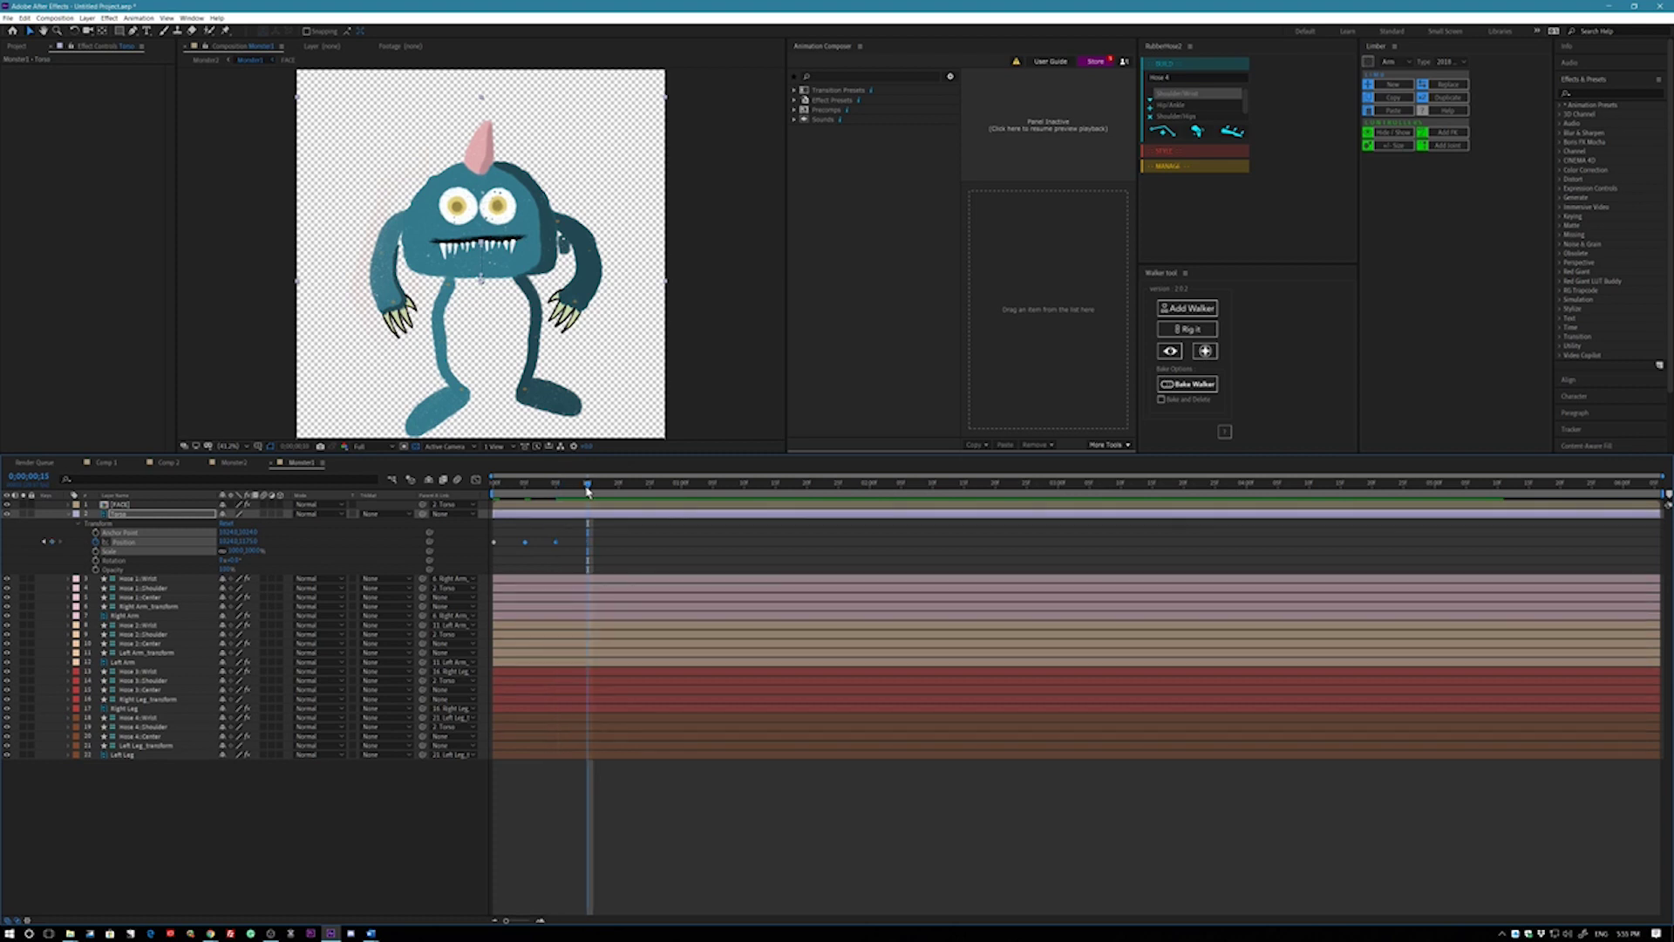
key(ctrl+v)
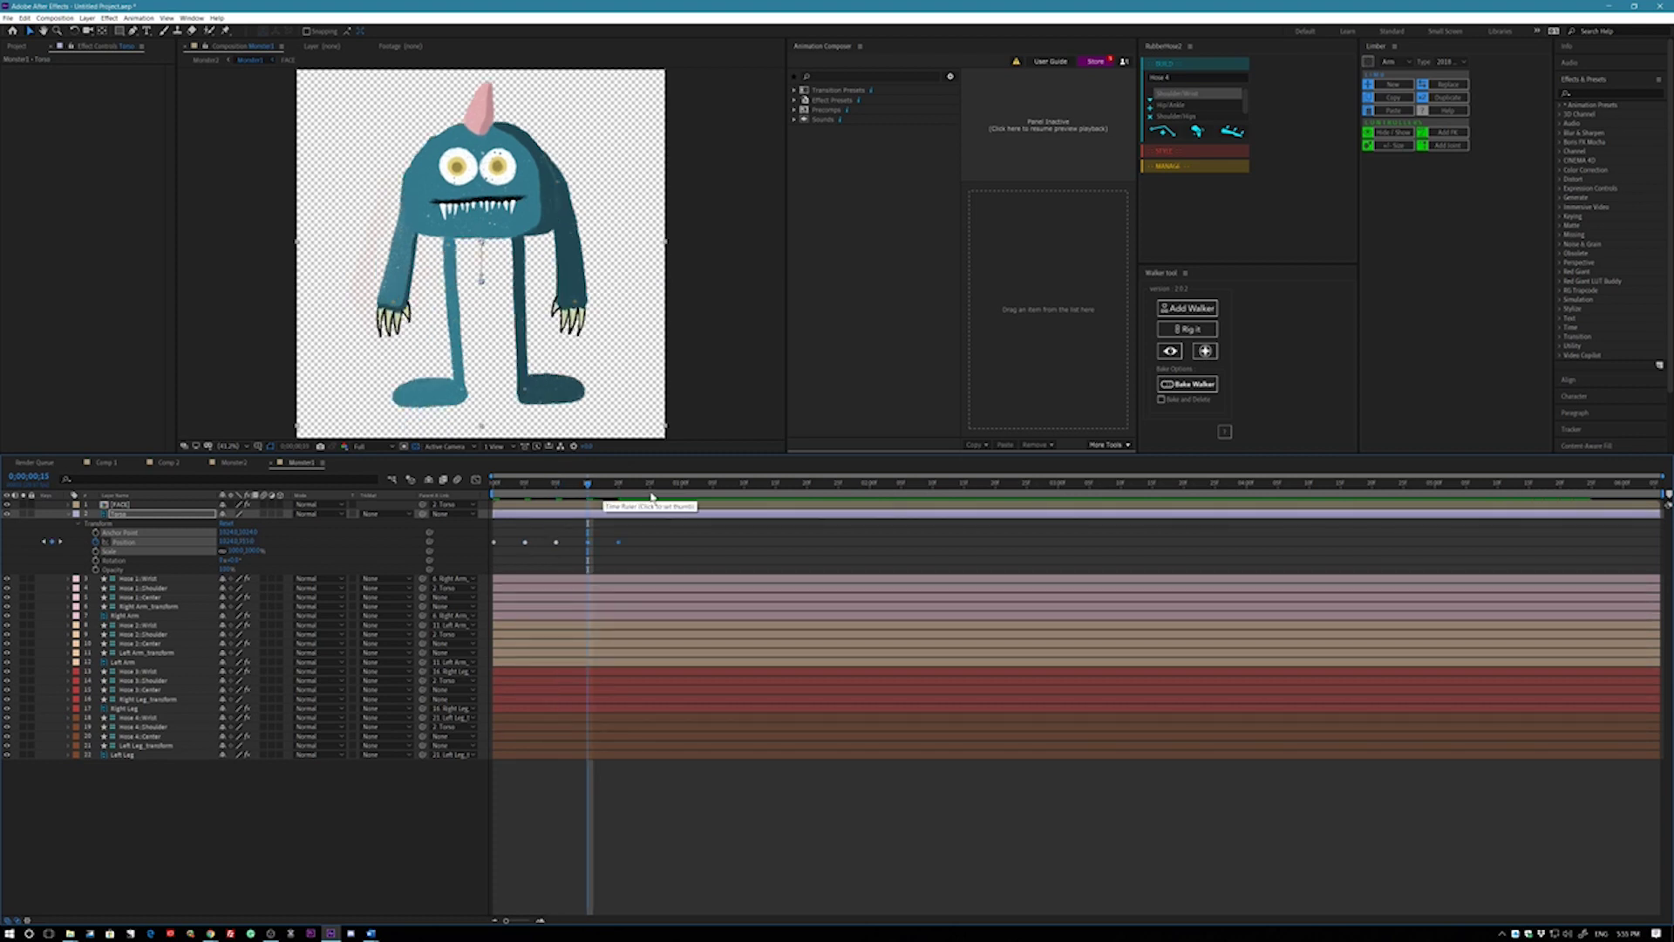
click(652, 497)
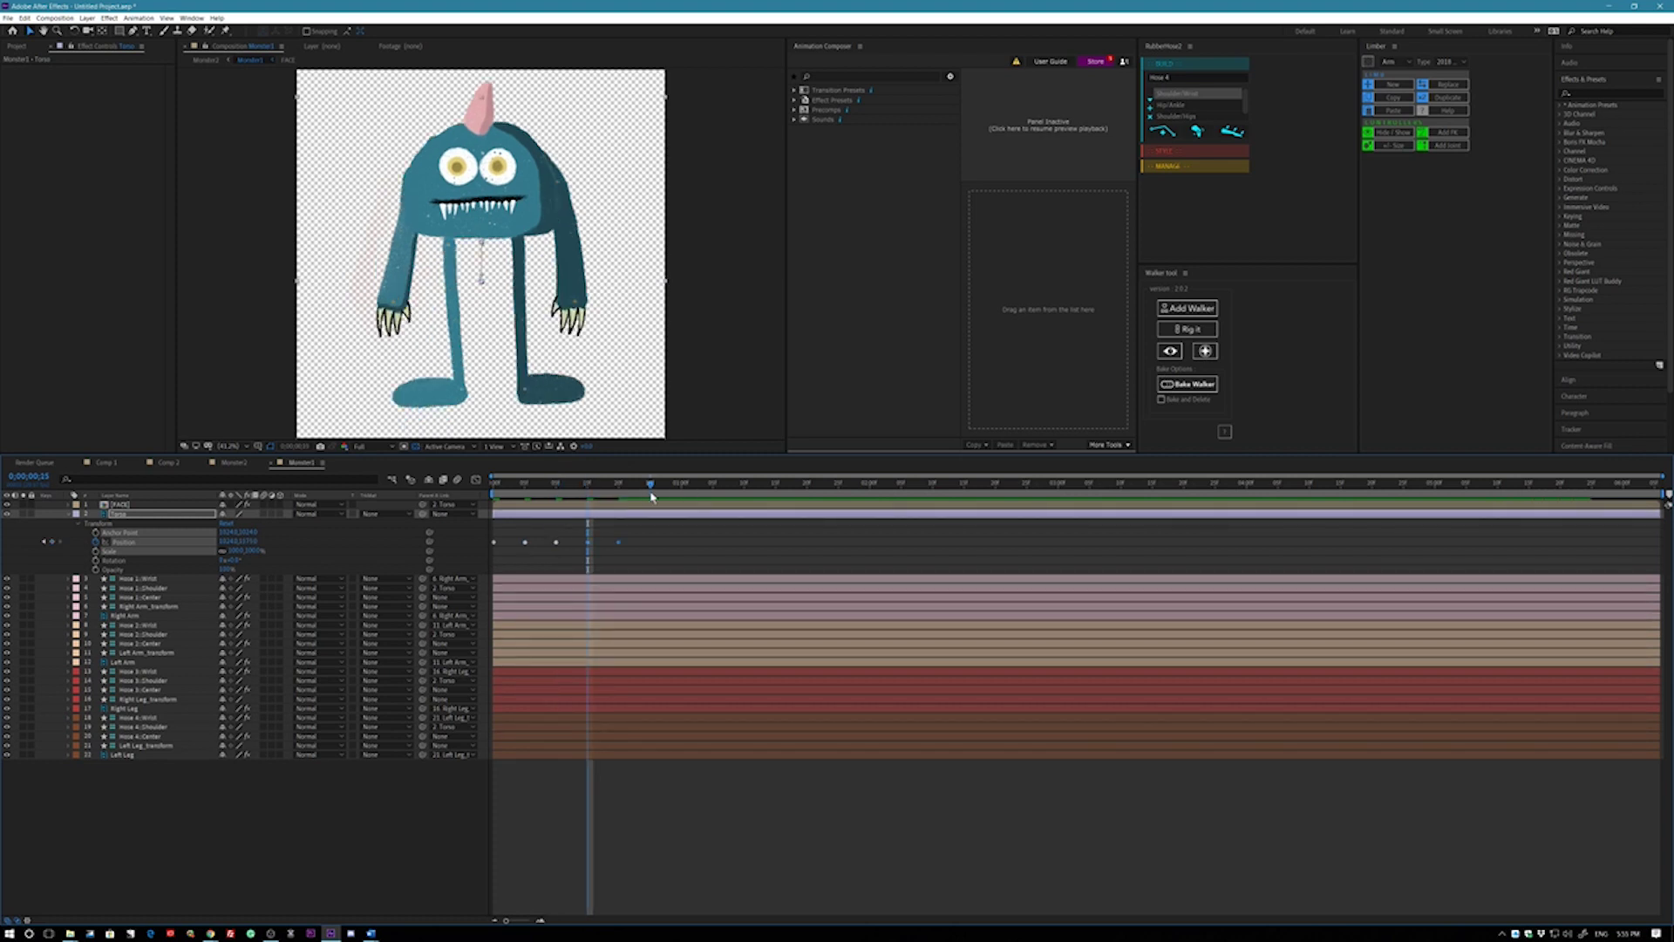
click(713, 497)
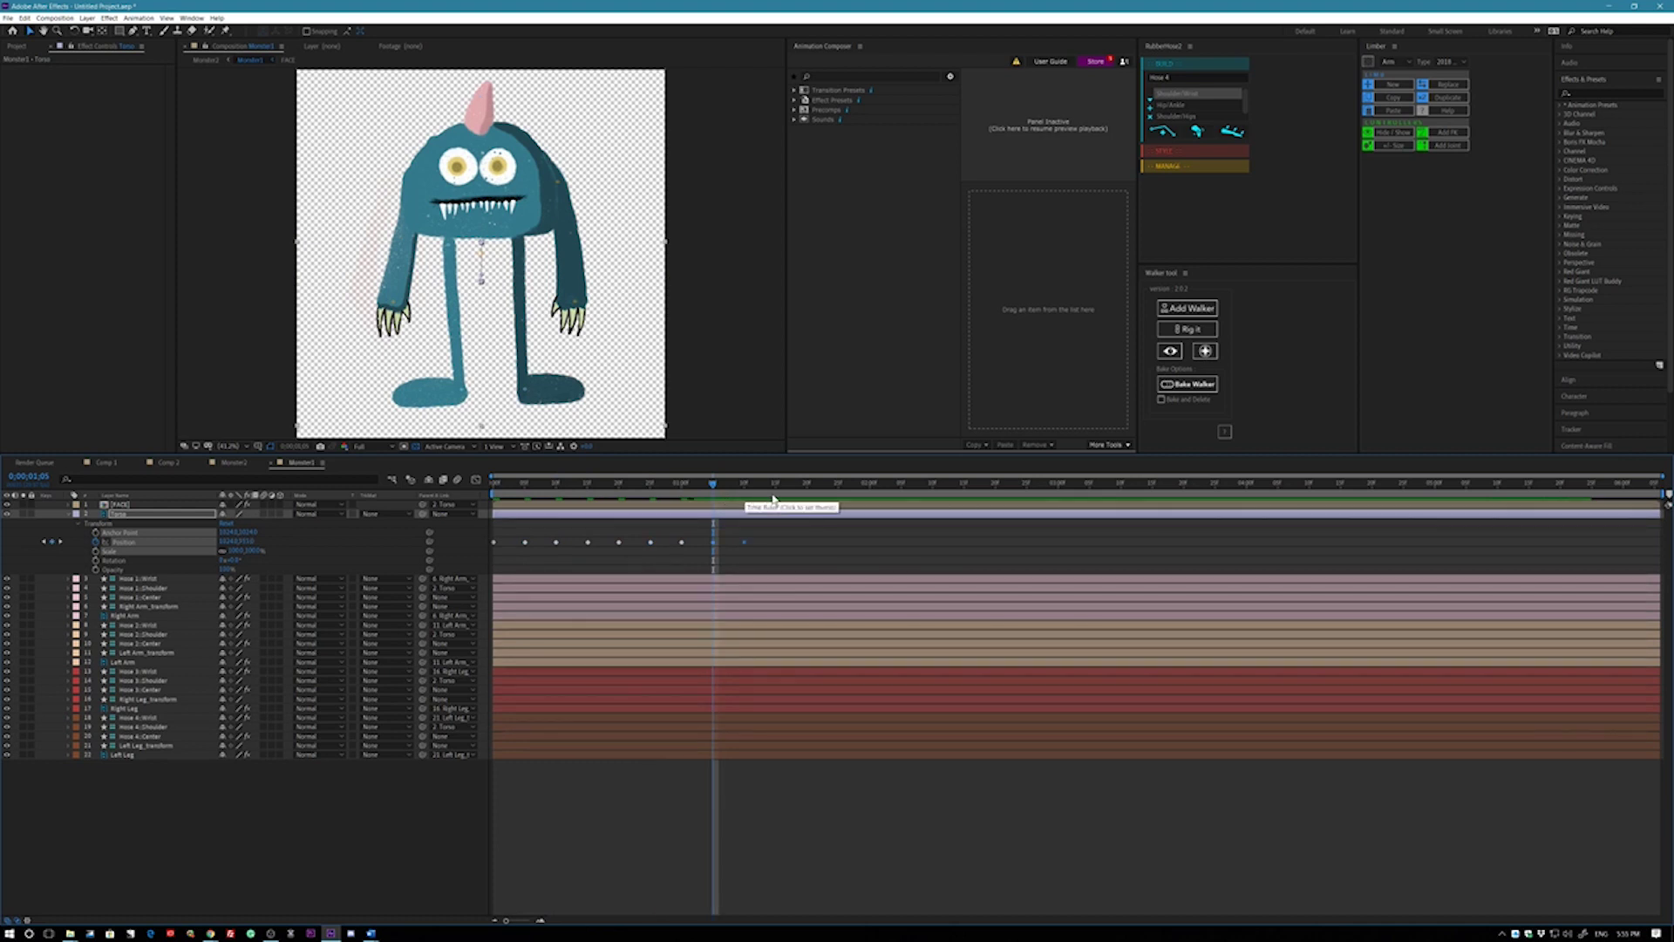
click(776, 498)
key(ctrl+v)
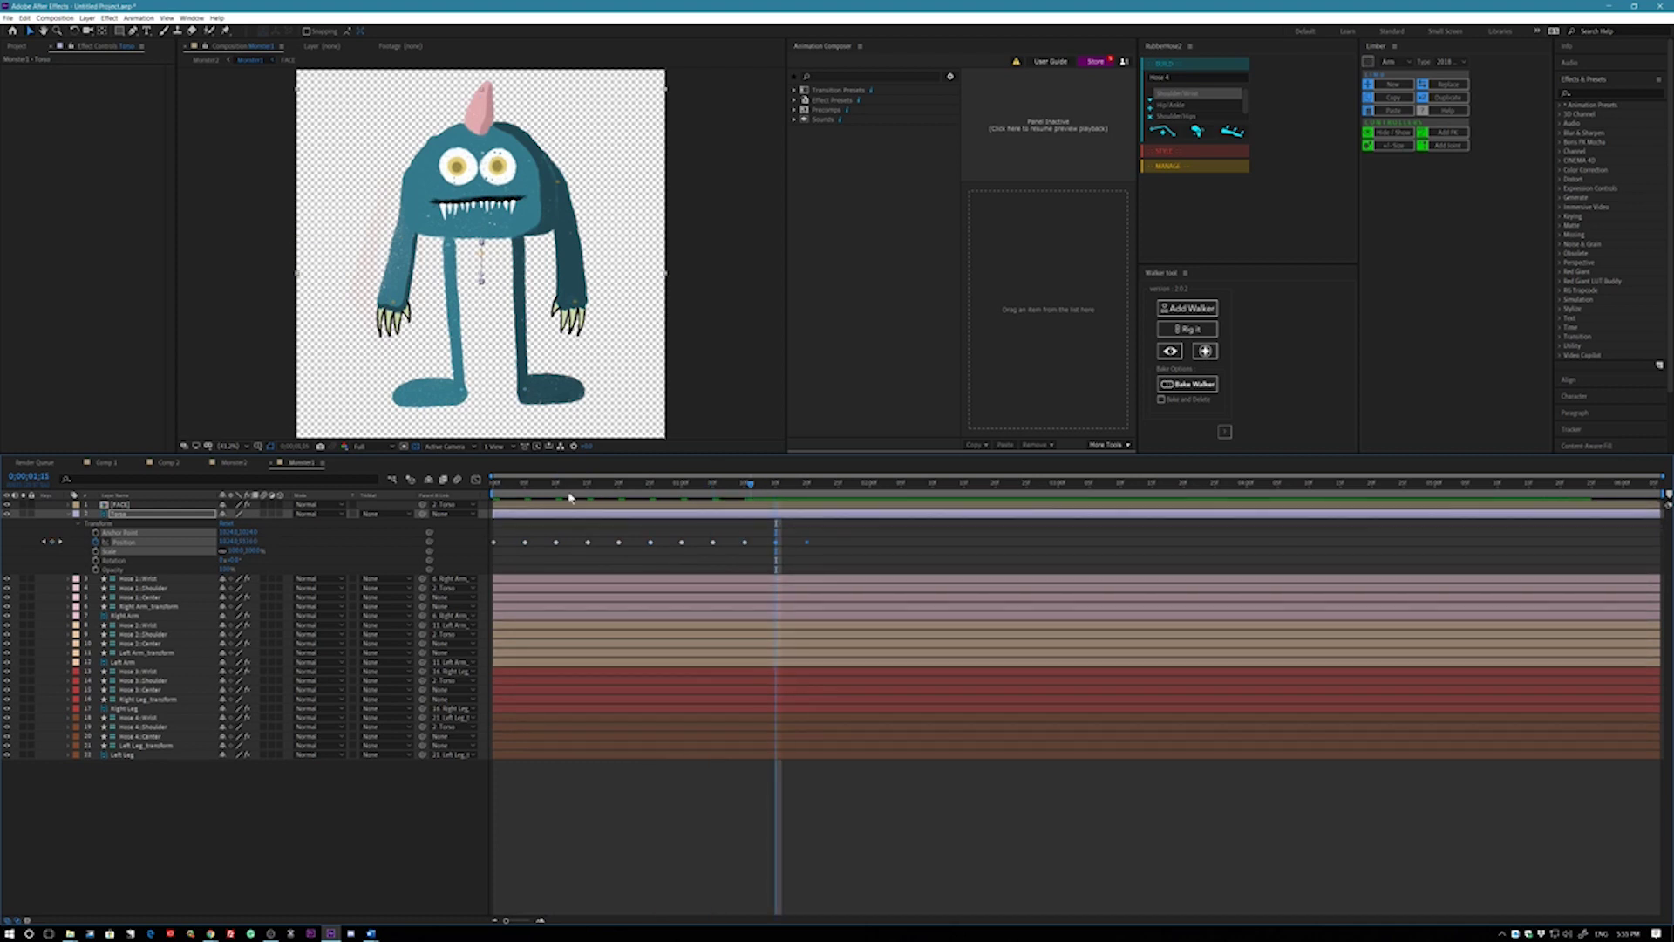
- Preview the Torso's up-and-down movement from the start of the composition
drag(541, 496, 472, 500)
key(space)
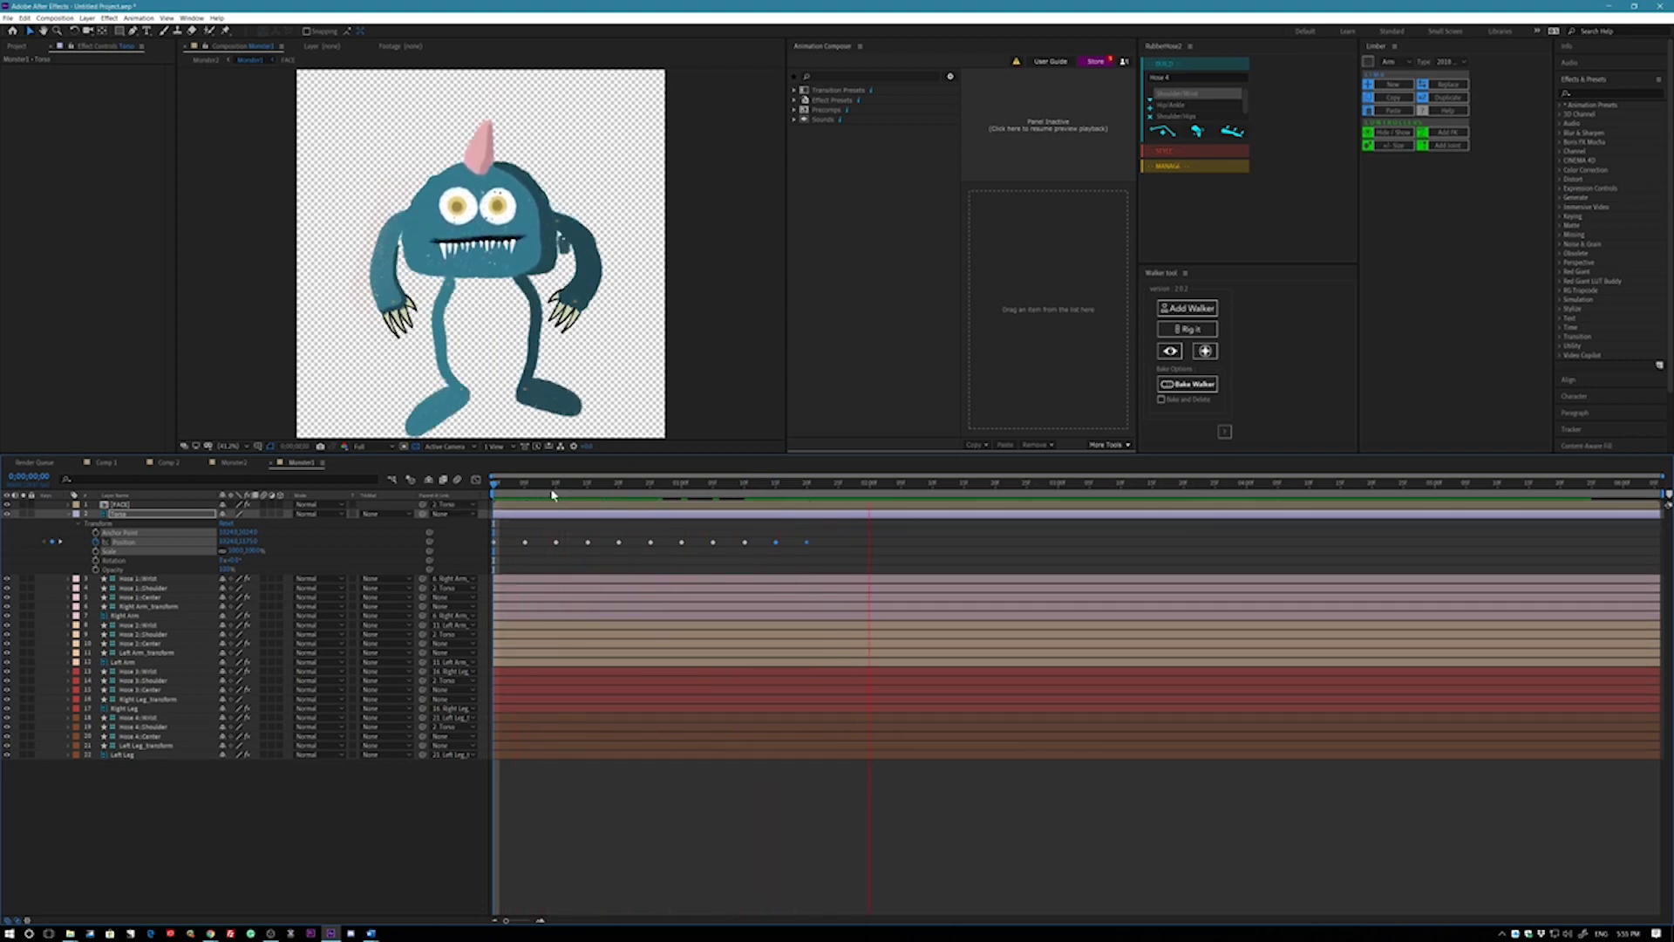
key(space)
drag(553, 493, 454, 494)
key(space)
- Copy all the Torso's Position keyframes from frame 5 onward, and paste the group at 1;25, 3;15 and 5;05
drag(829, 542, 518, 560)
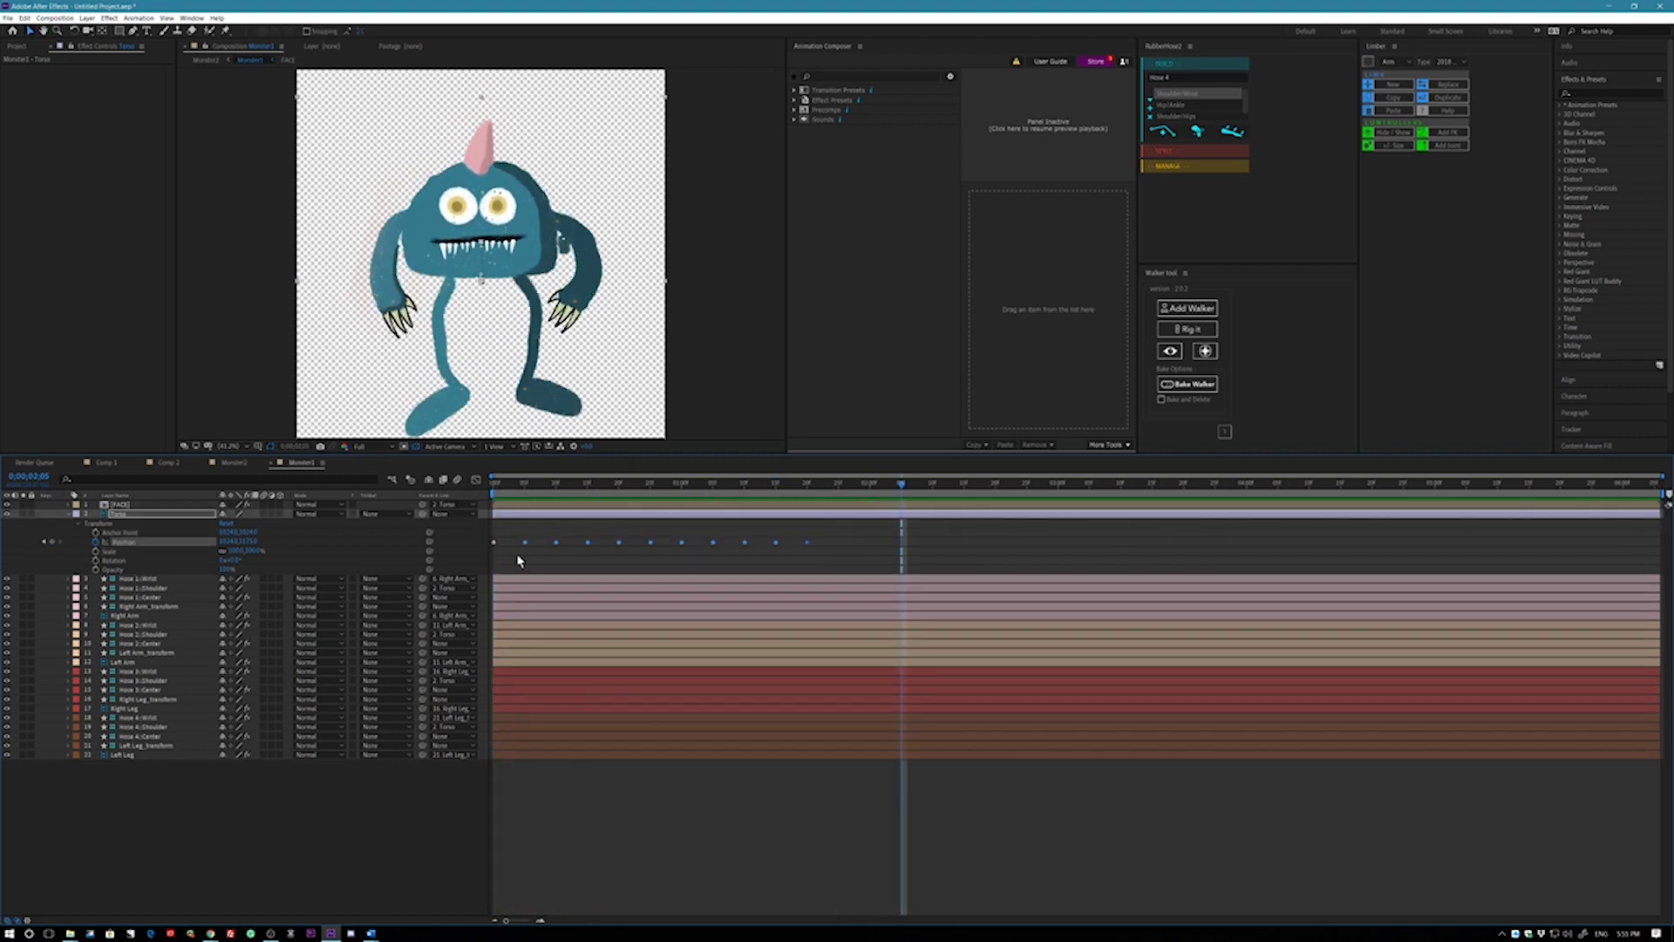
click(840, 491)
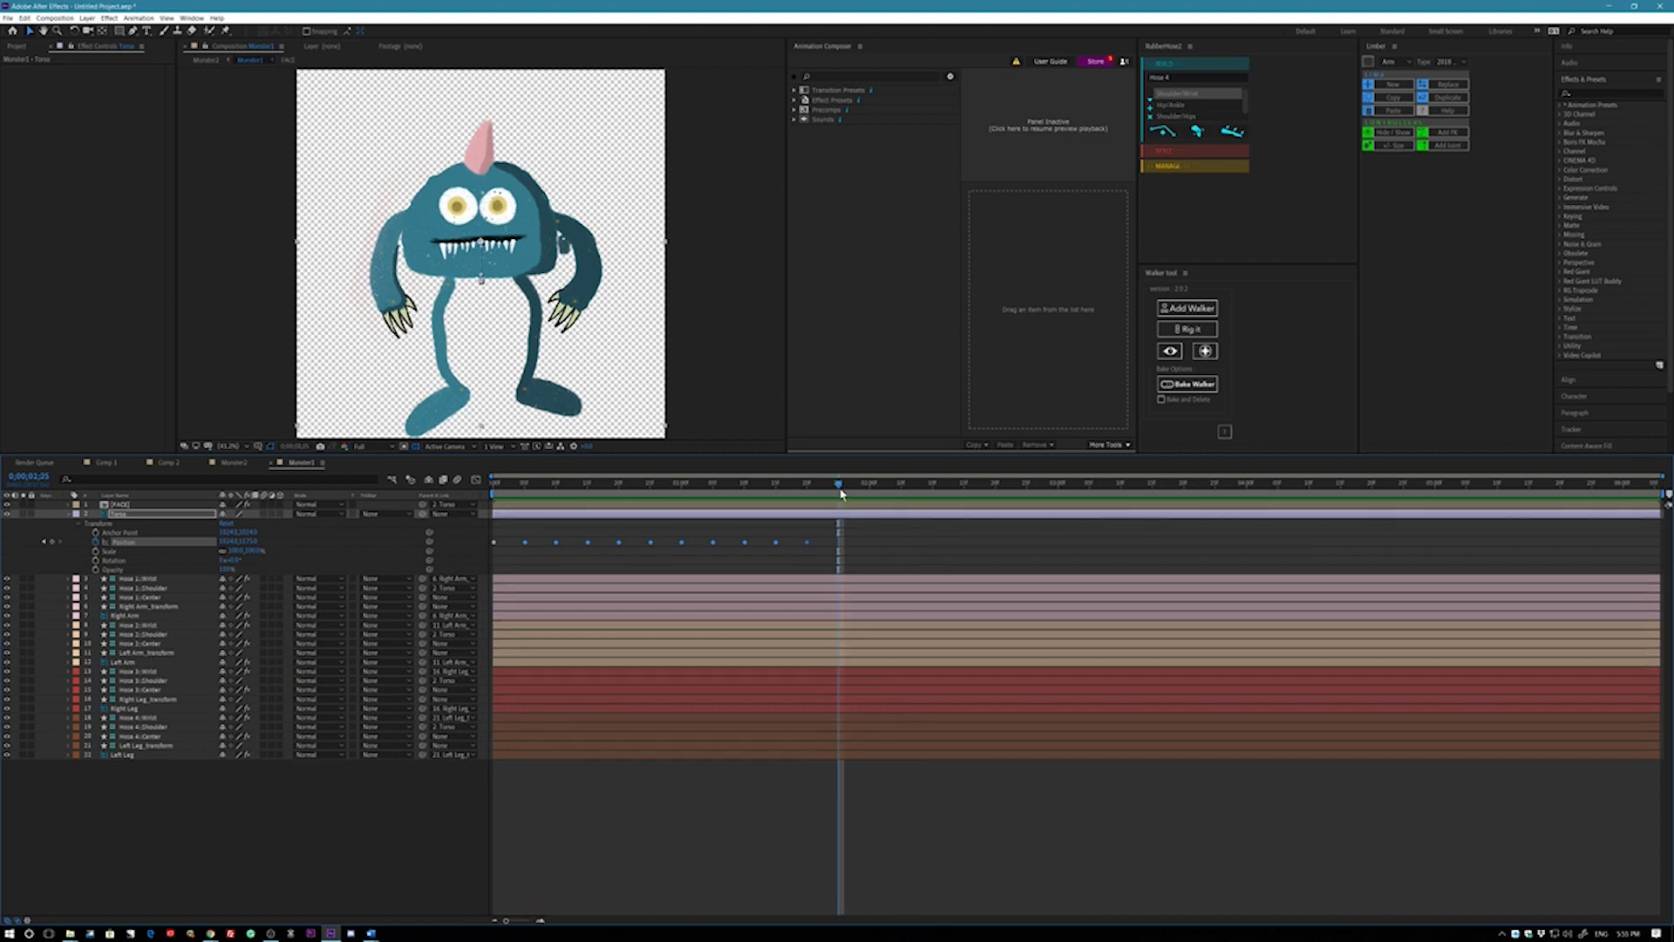
click(1154, 492)
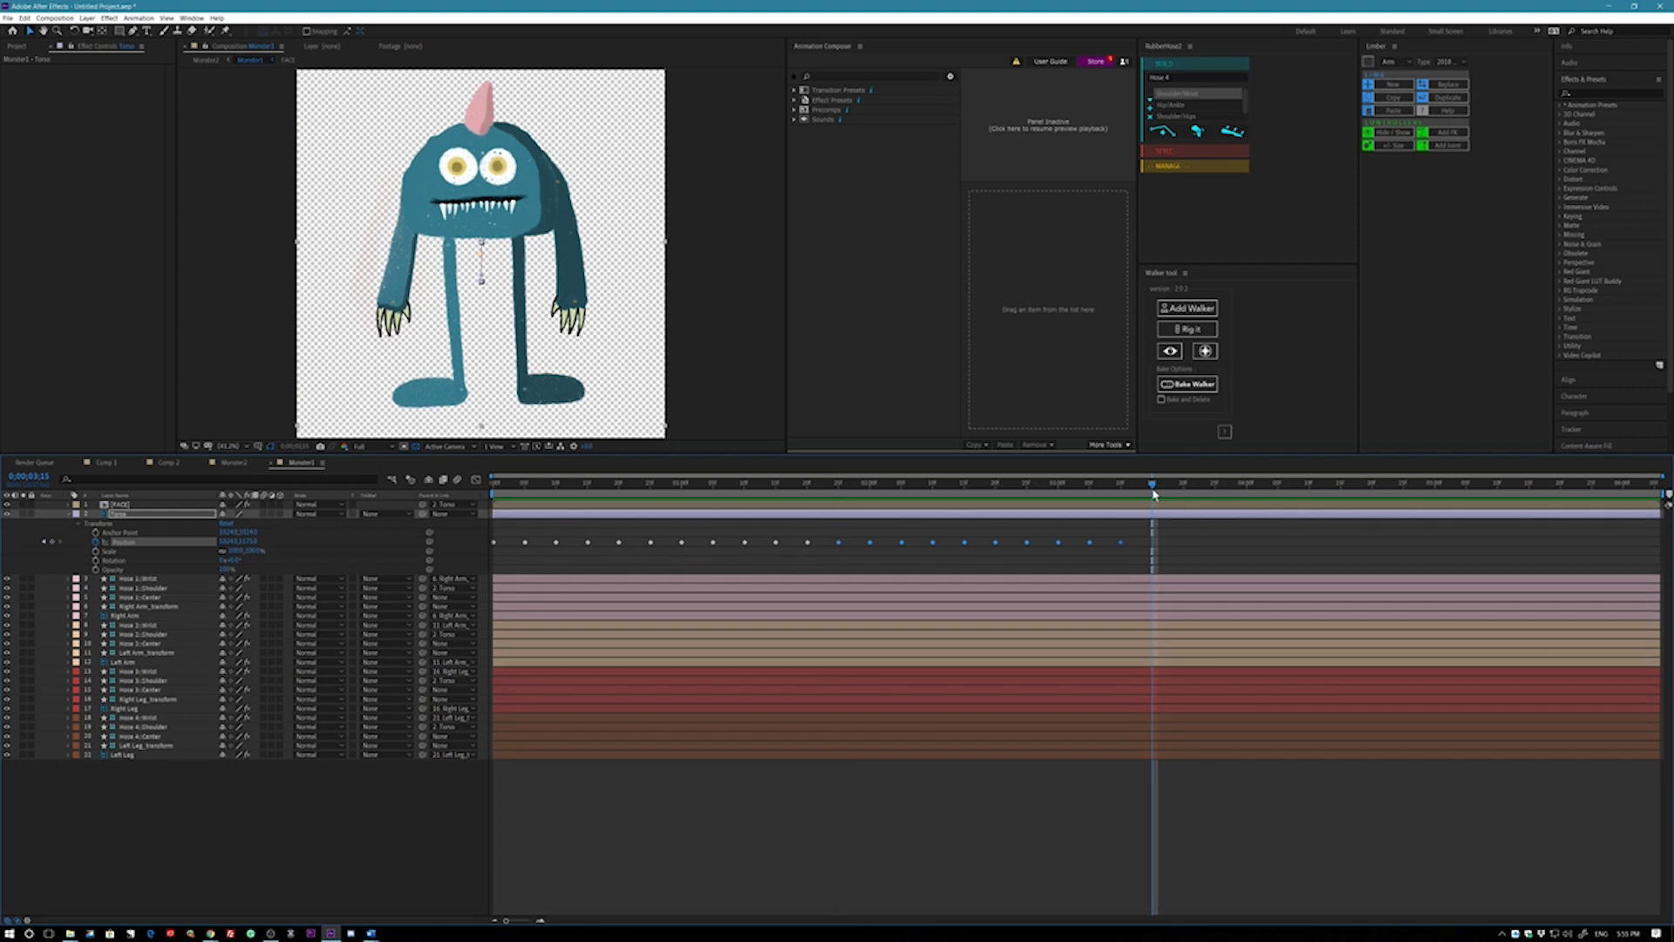
click(1466, 494)
key(ctrl+v)
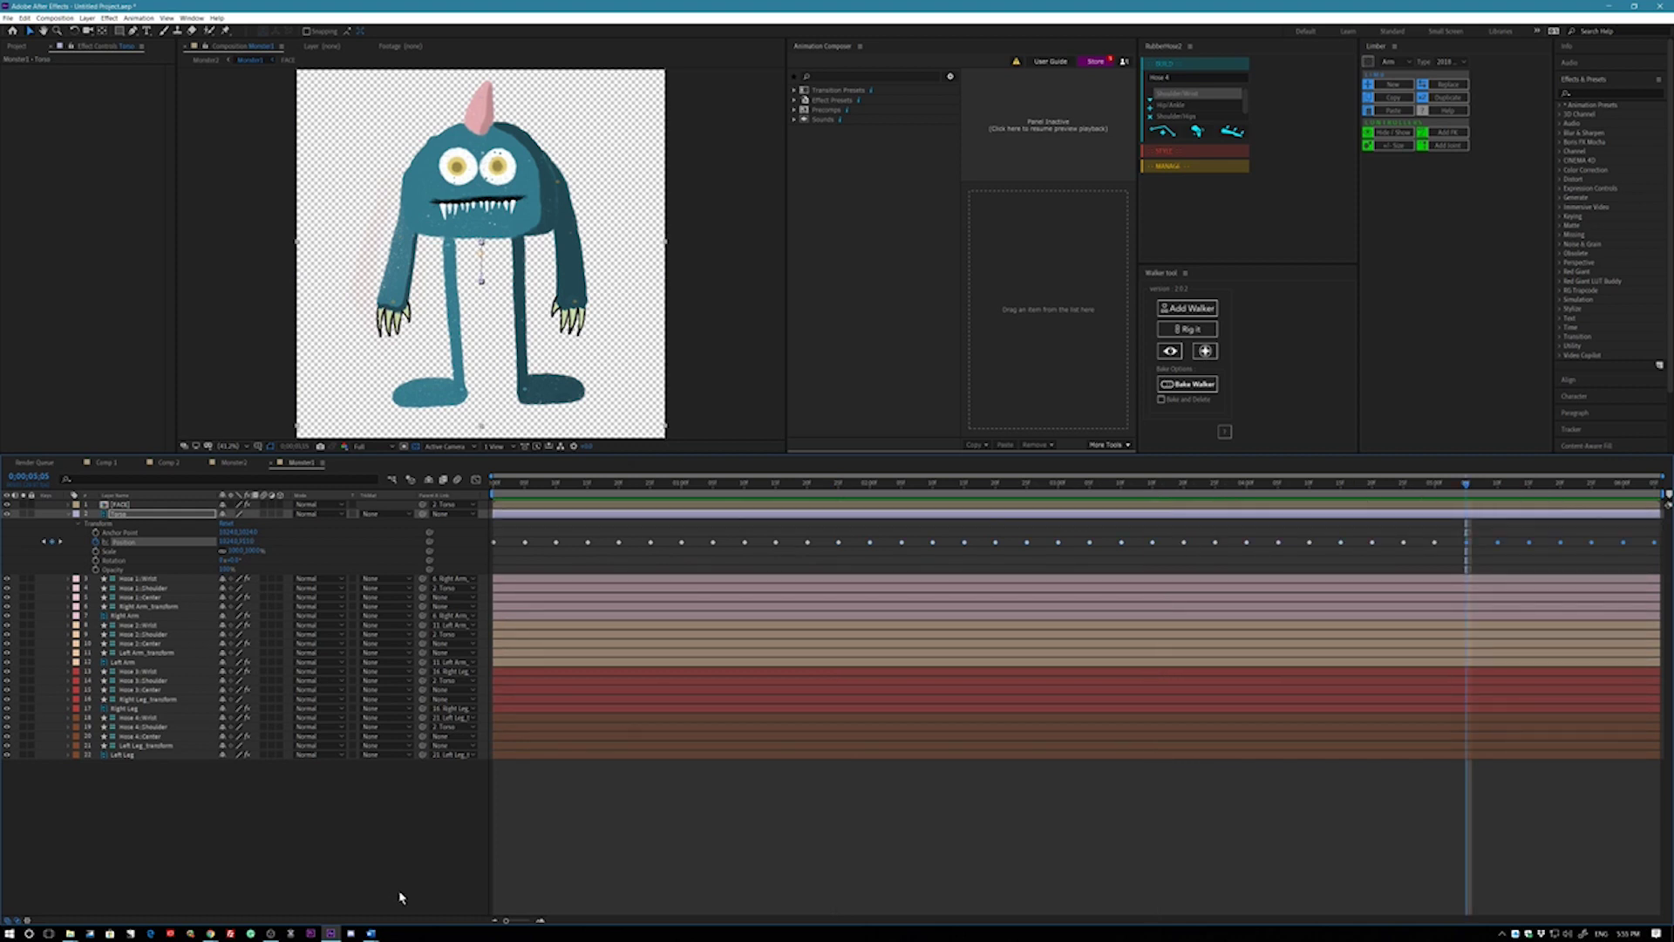
- Collapse the Torso layer's properties and open the FACE precomposition
click(70, 515)
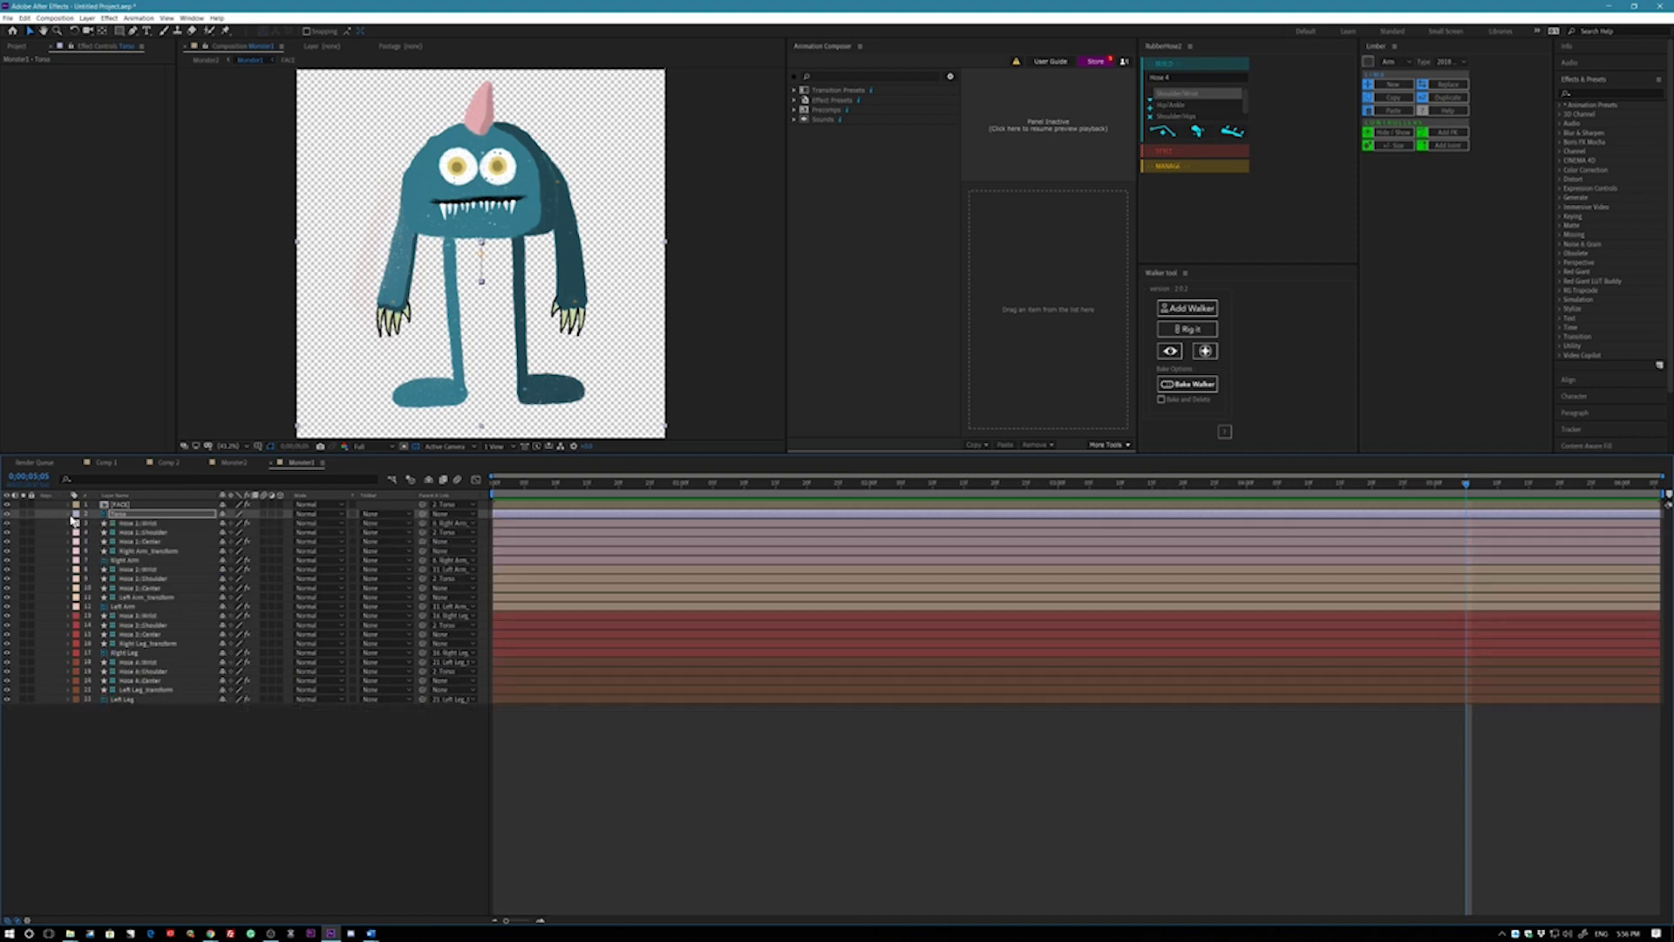
click(127, 561)
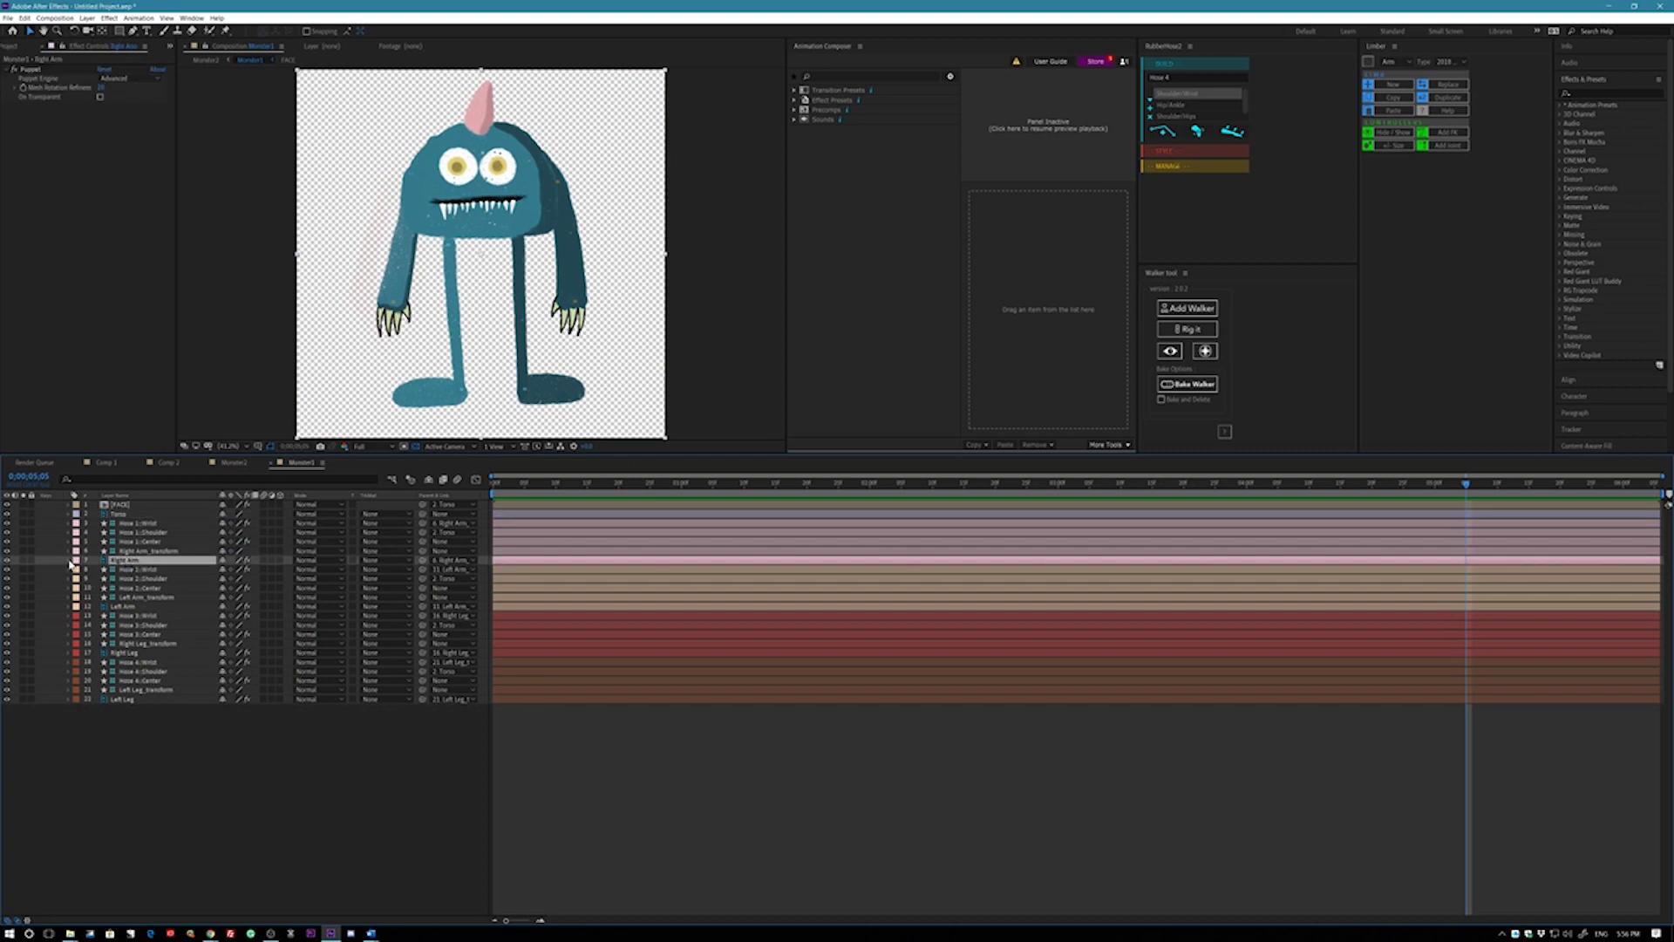
key(space)
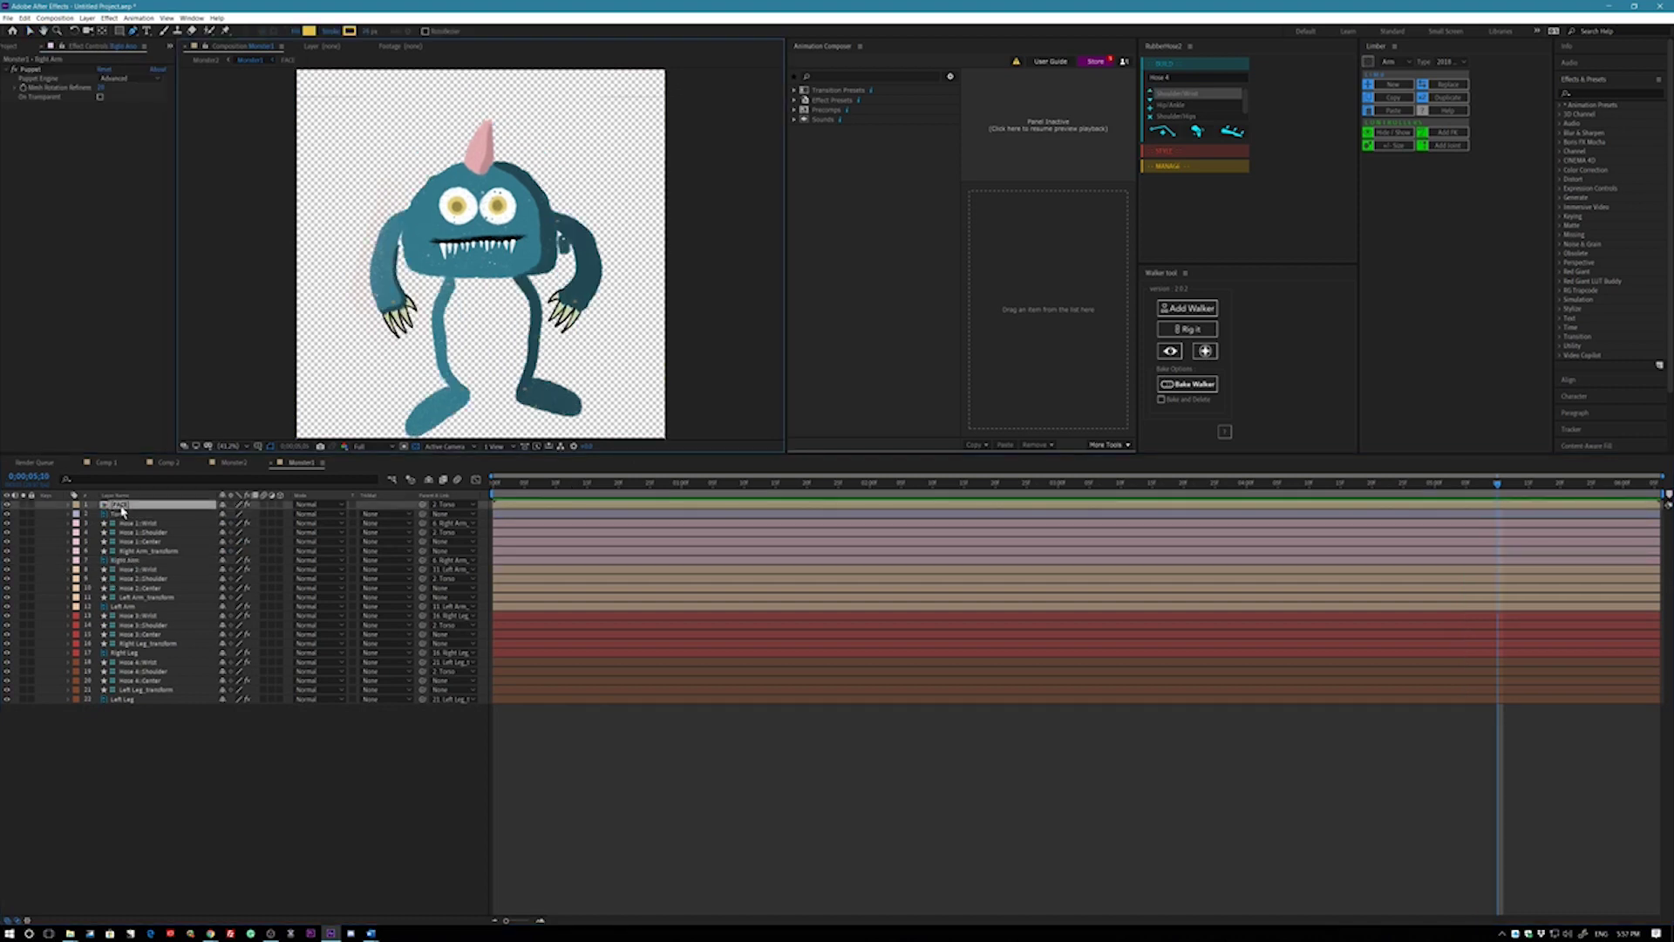
double_click(121, 507)
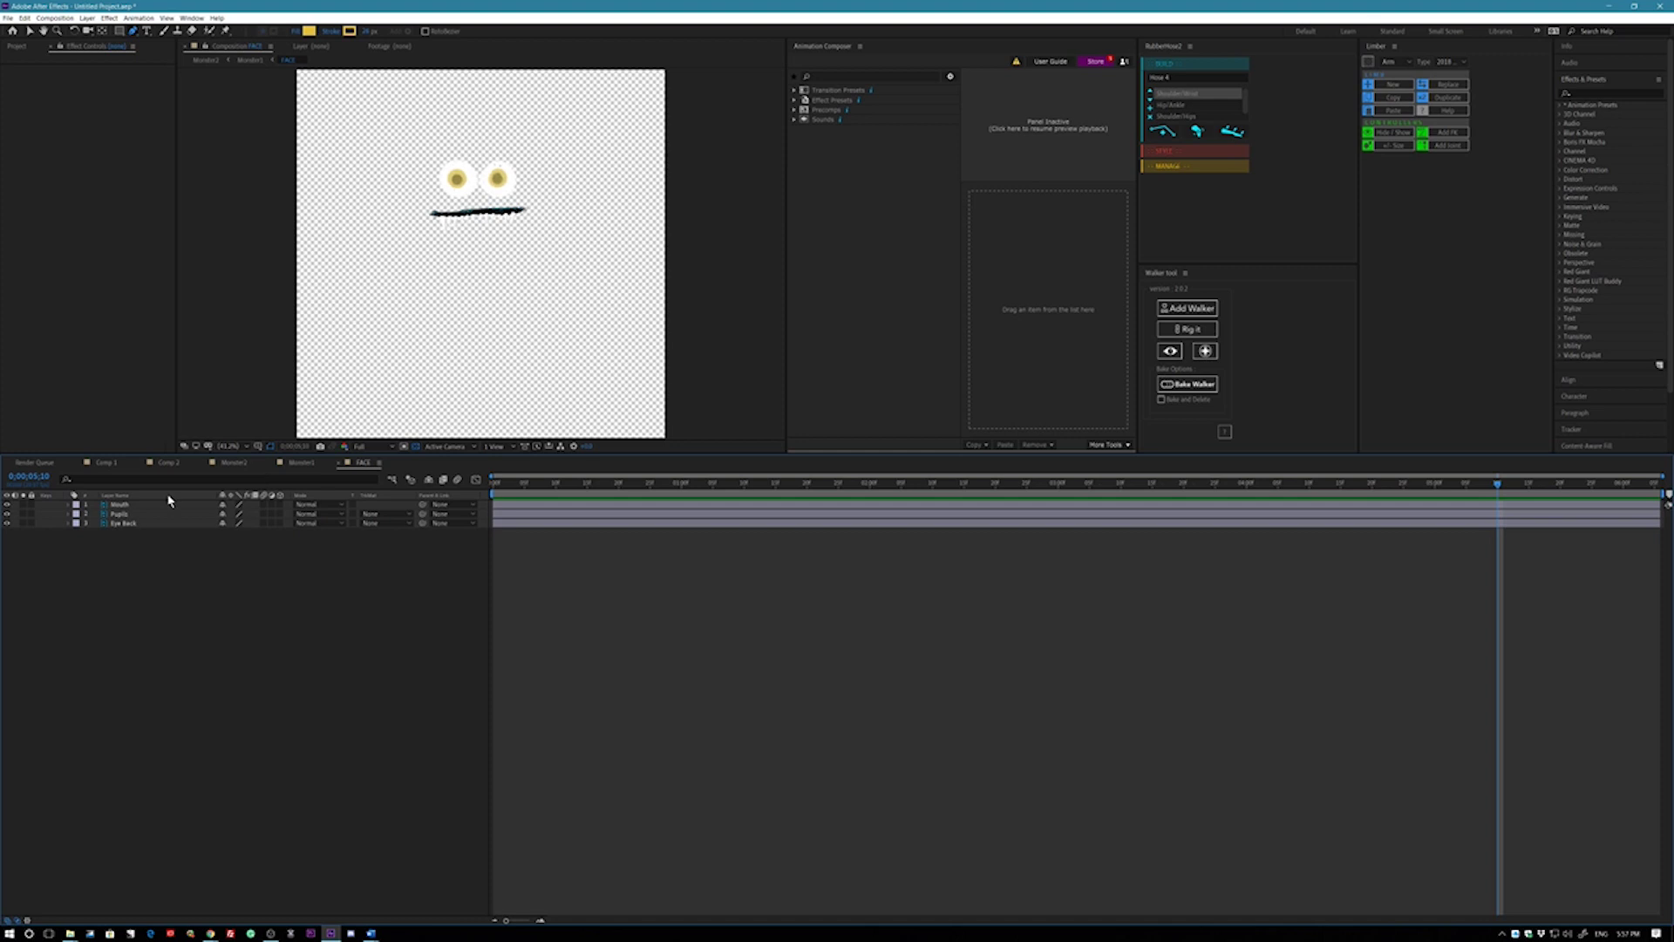
- At the first frame, decrease the Pupils layer's vertical Position so the pupils look up, and start keyframing its Position
click(118, 515)
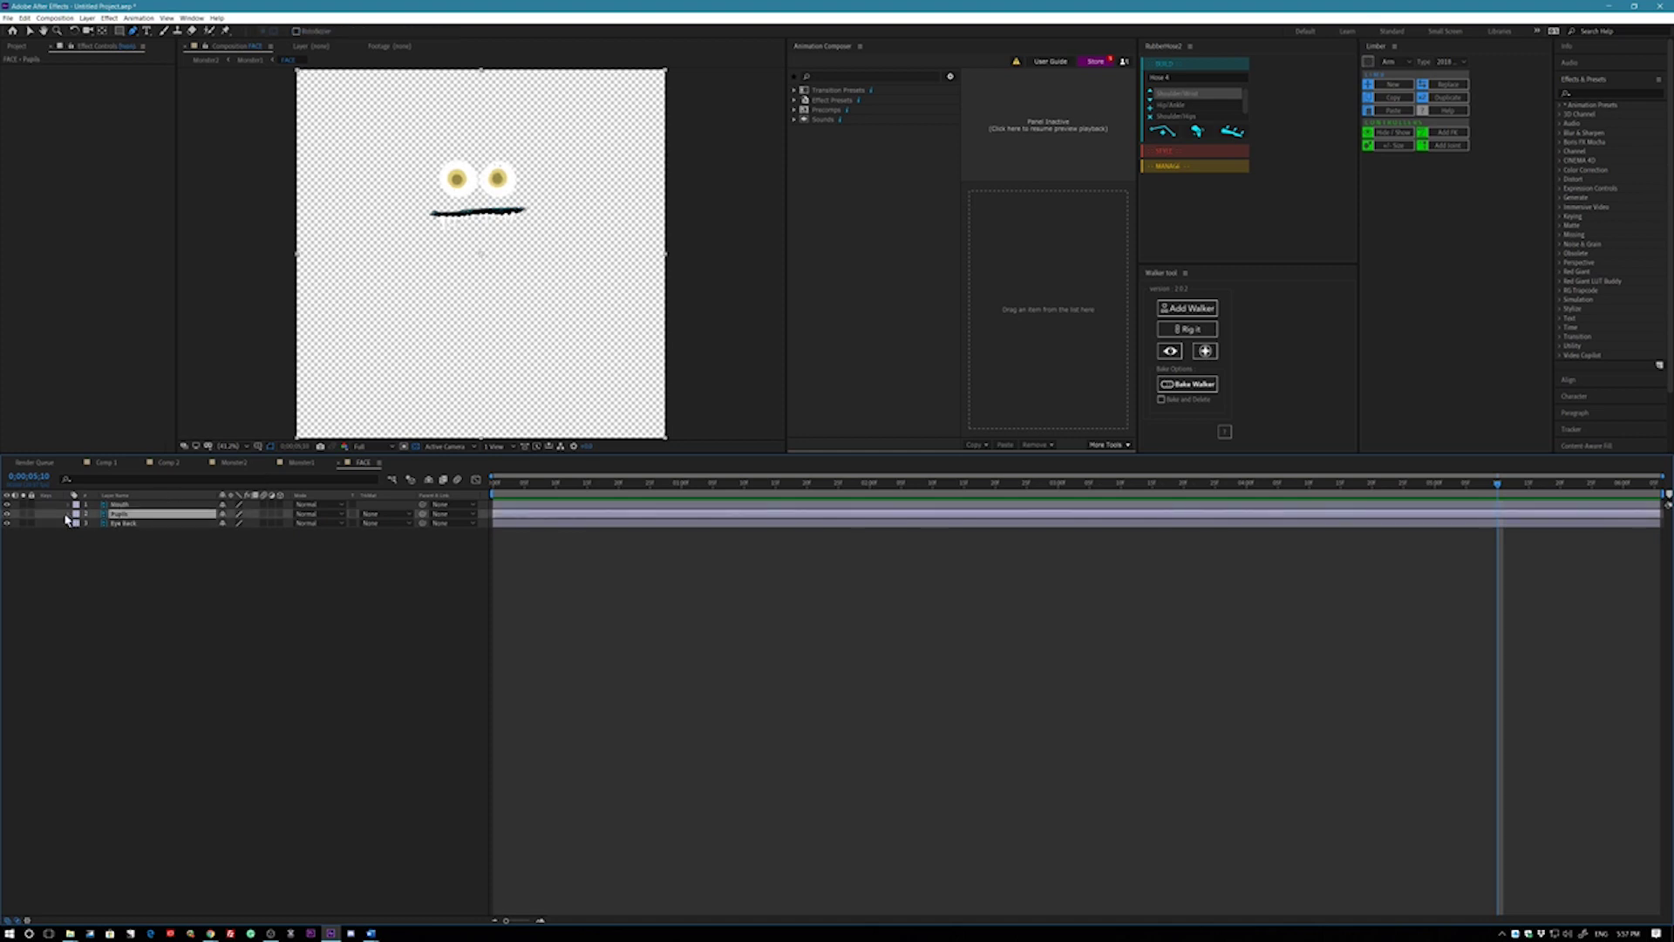
click(68, 515)
key(Home)
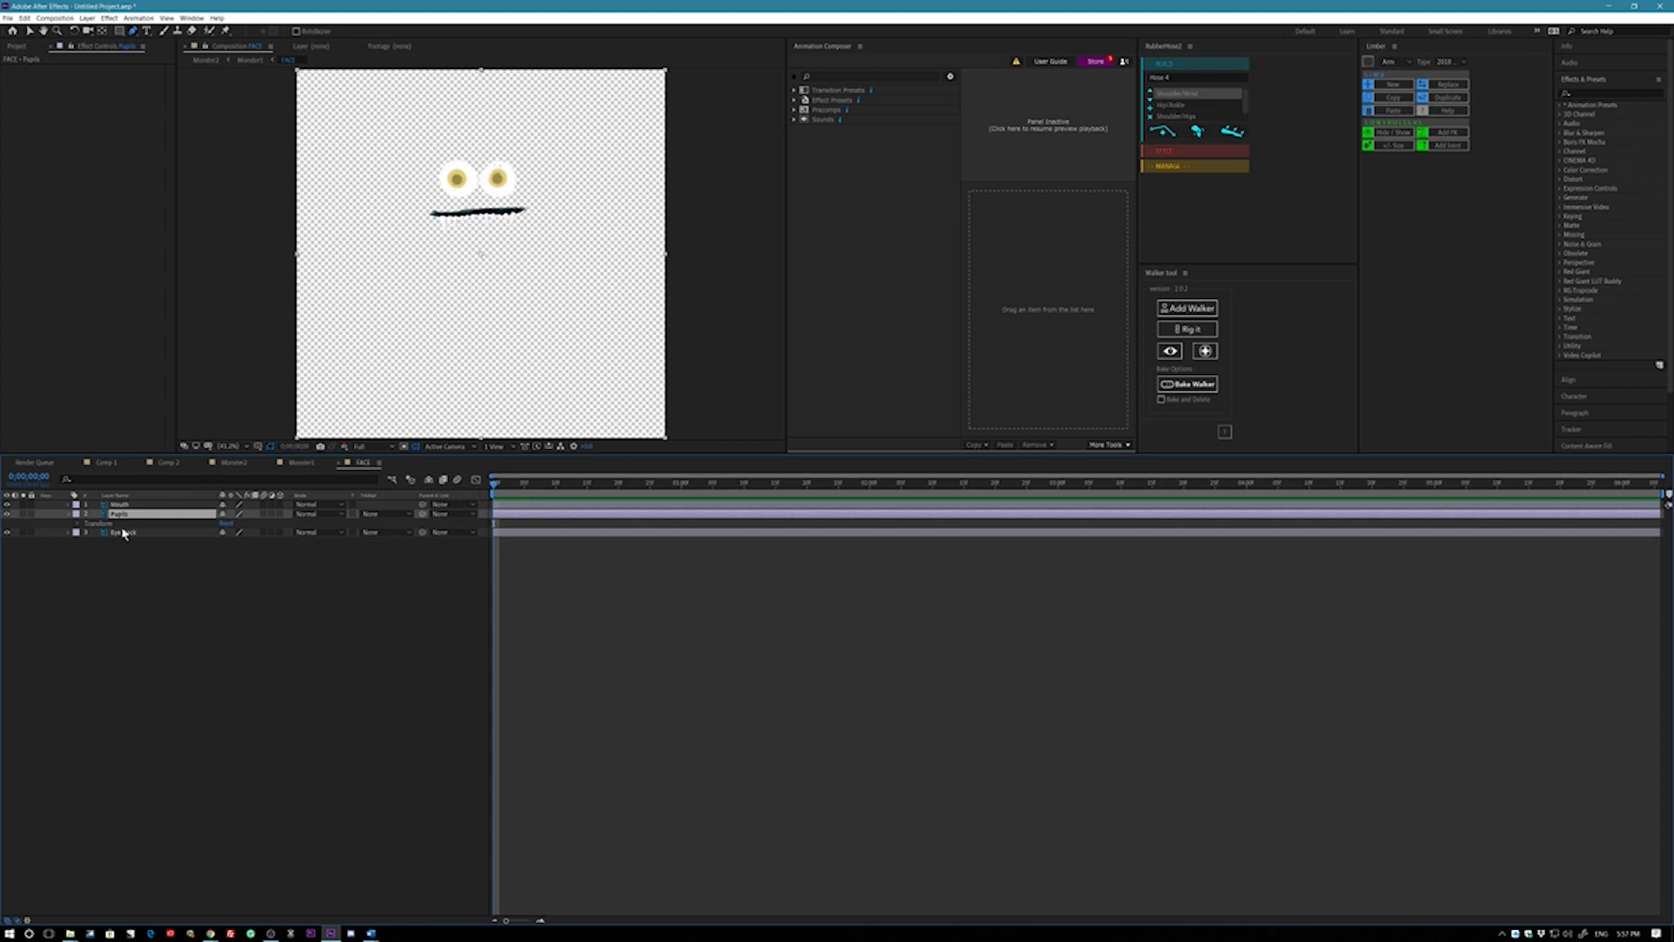
click(77, 524)
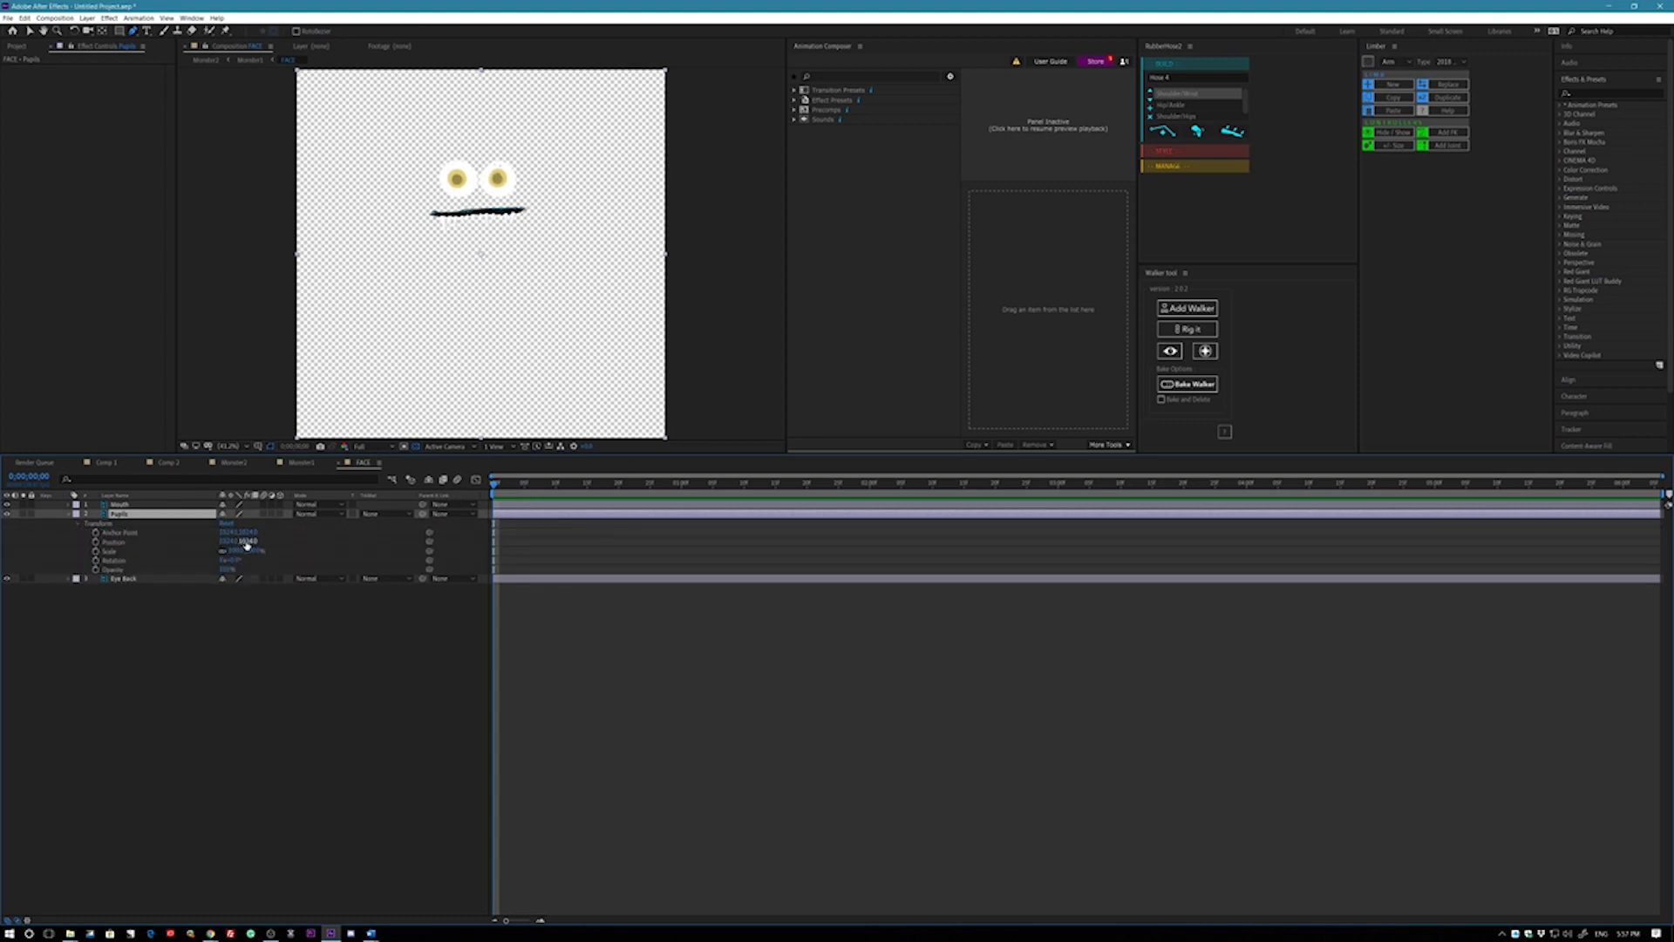
drag(249, 542, 224, 542)
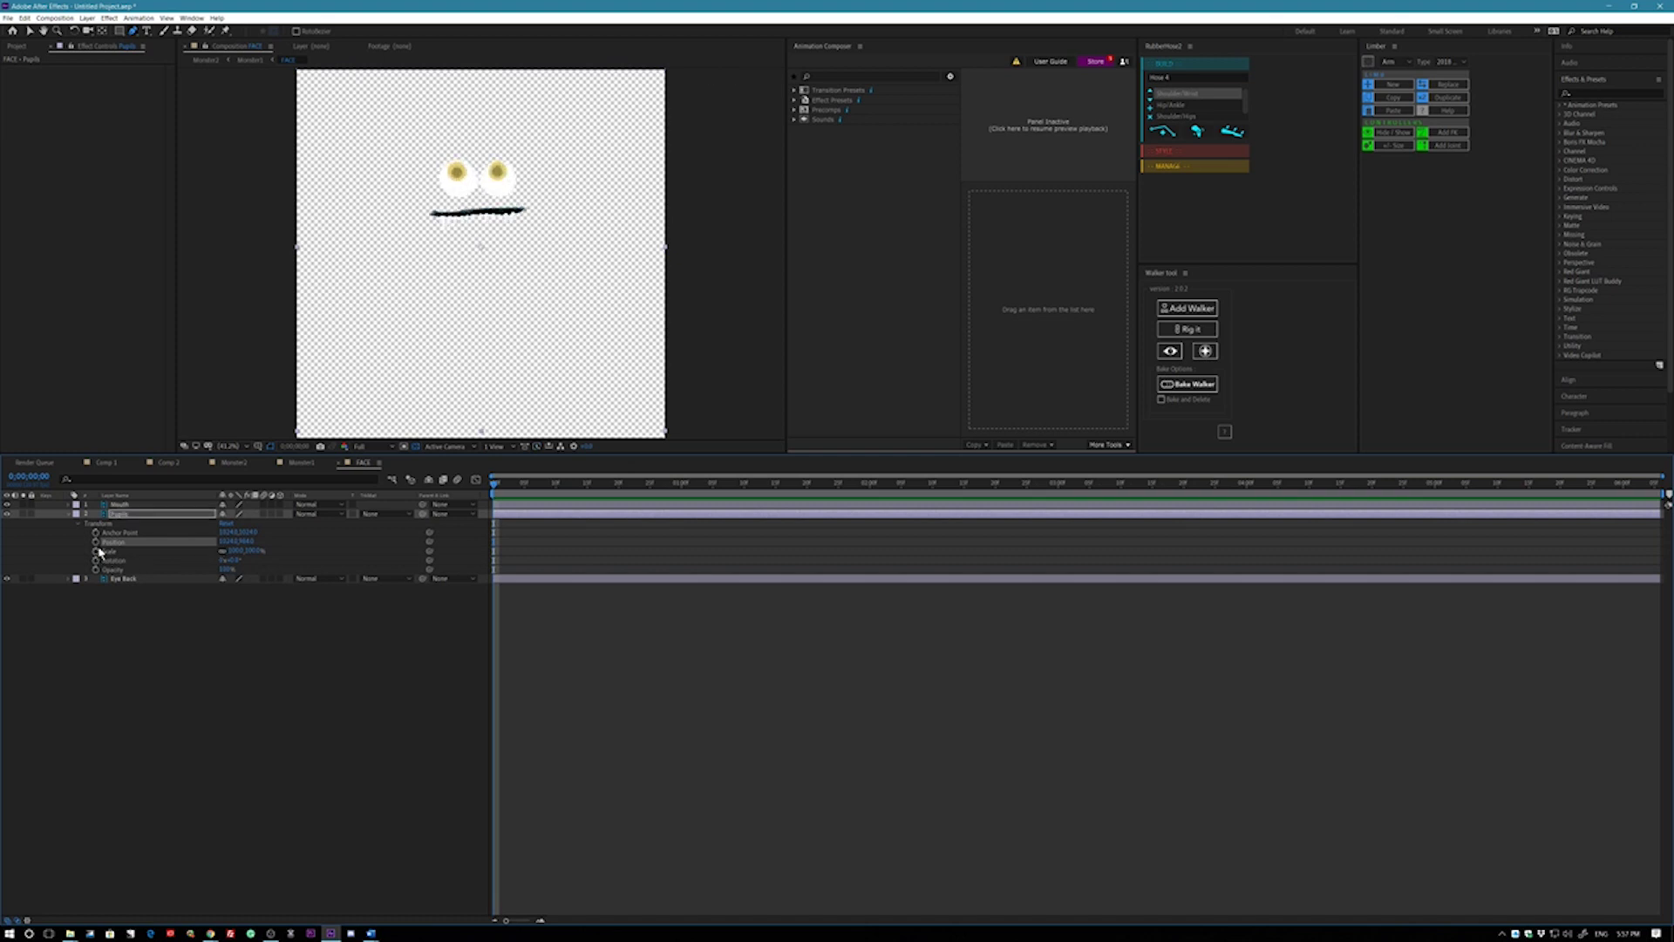
click(96, 542)
- Keyframe the Pupils layer's vertical Position so the pupils look down at frame 5 and up again at frame 10
click(523, 494)
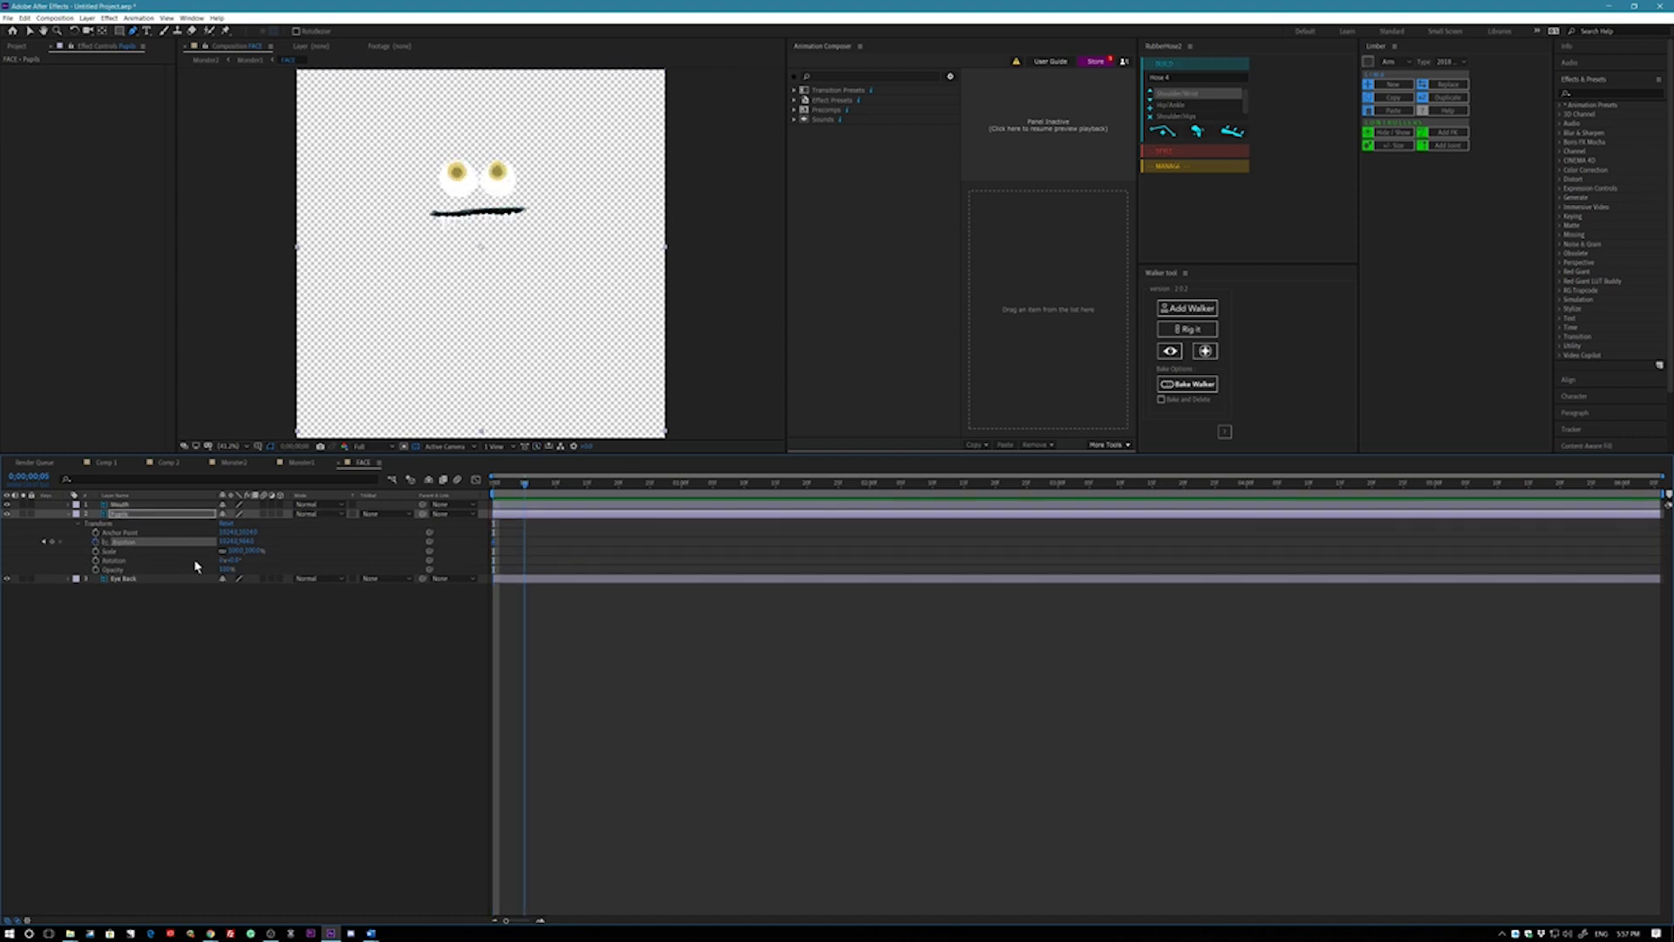
drag(246, 541, 312, 532)
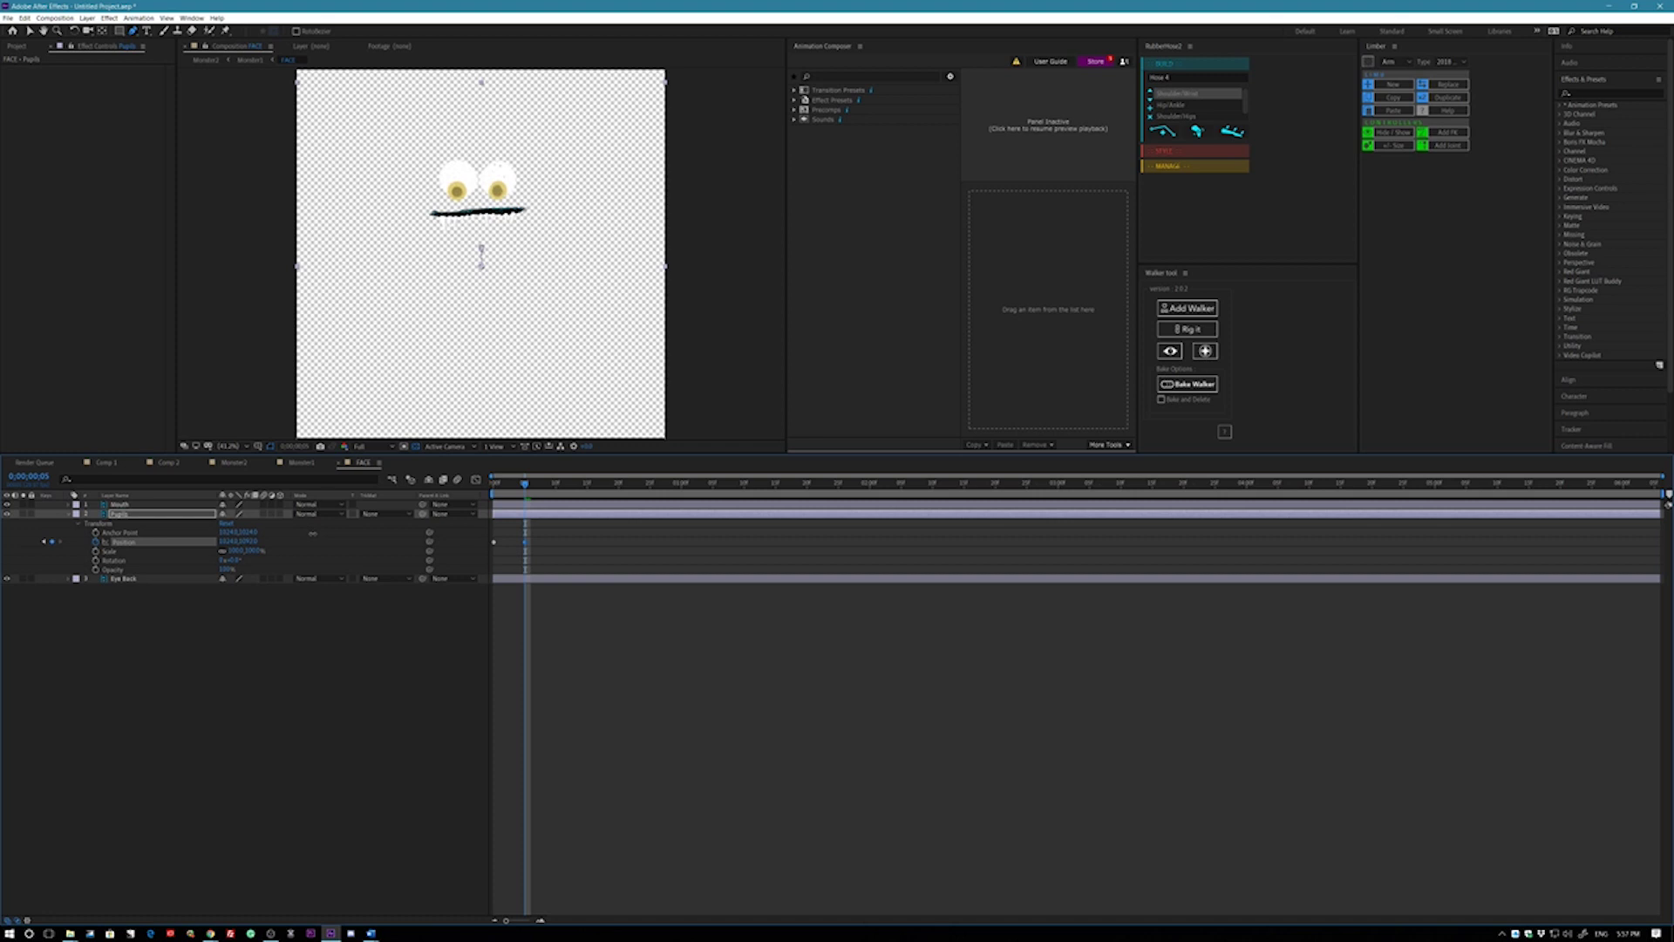
click(557, 491)
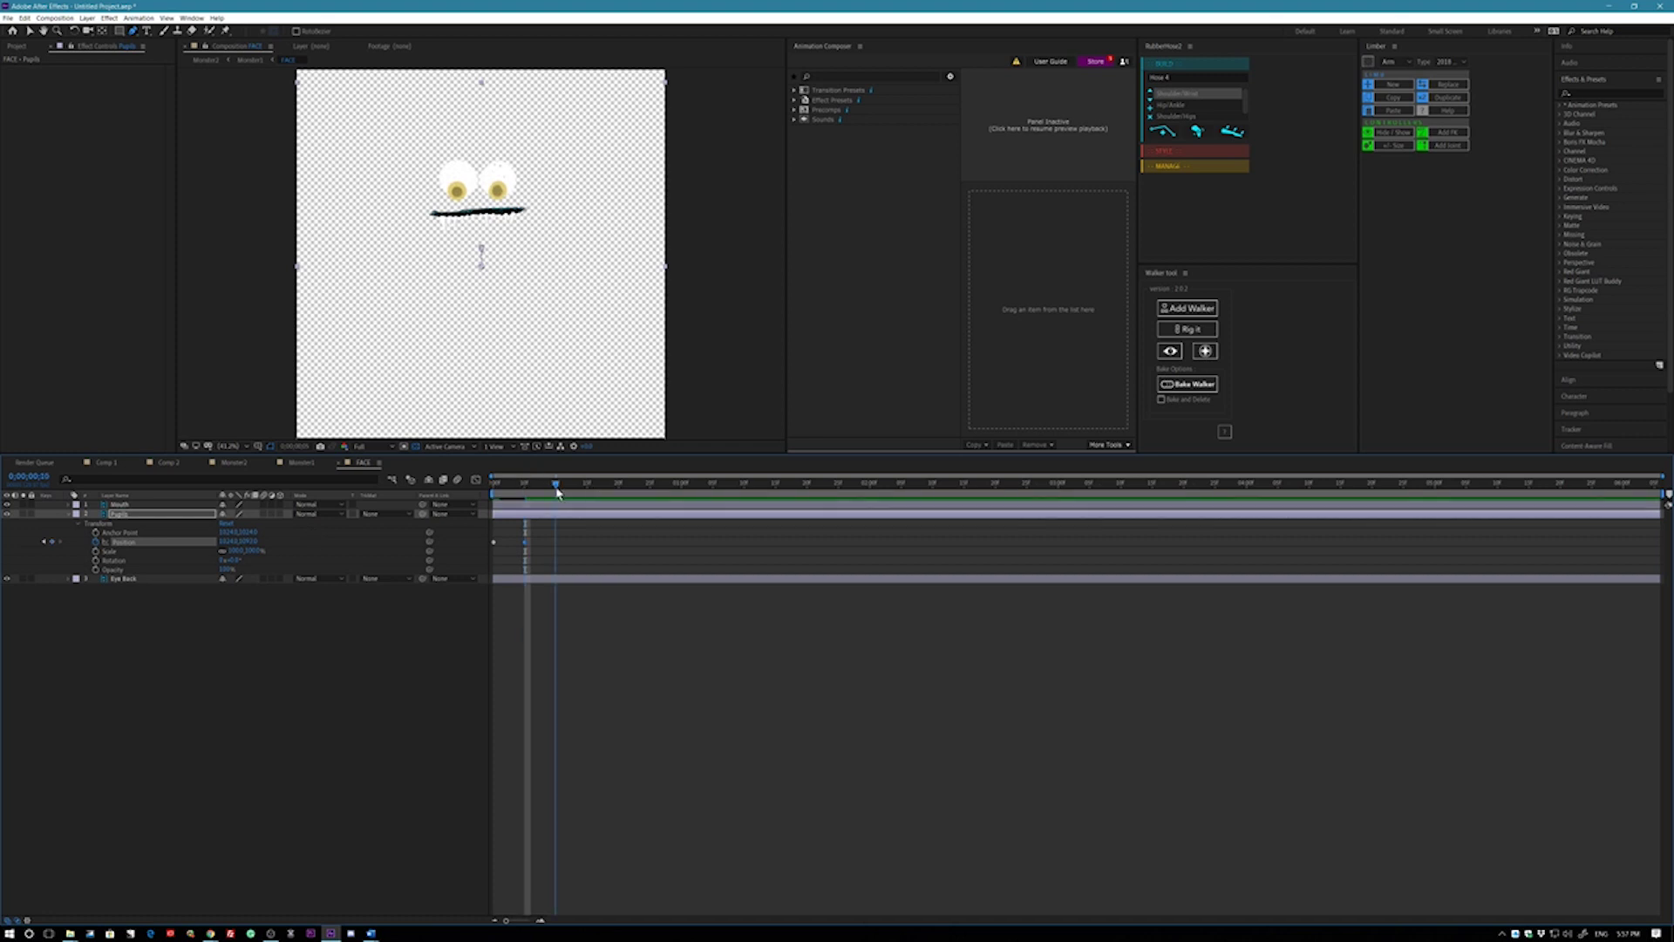
drag(246, 542, 167, 560)
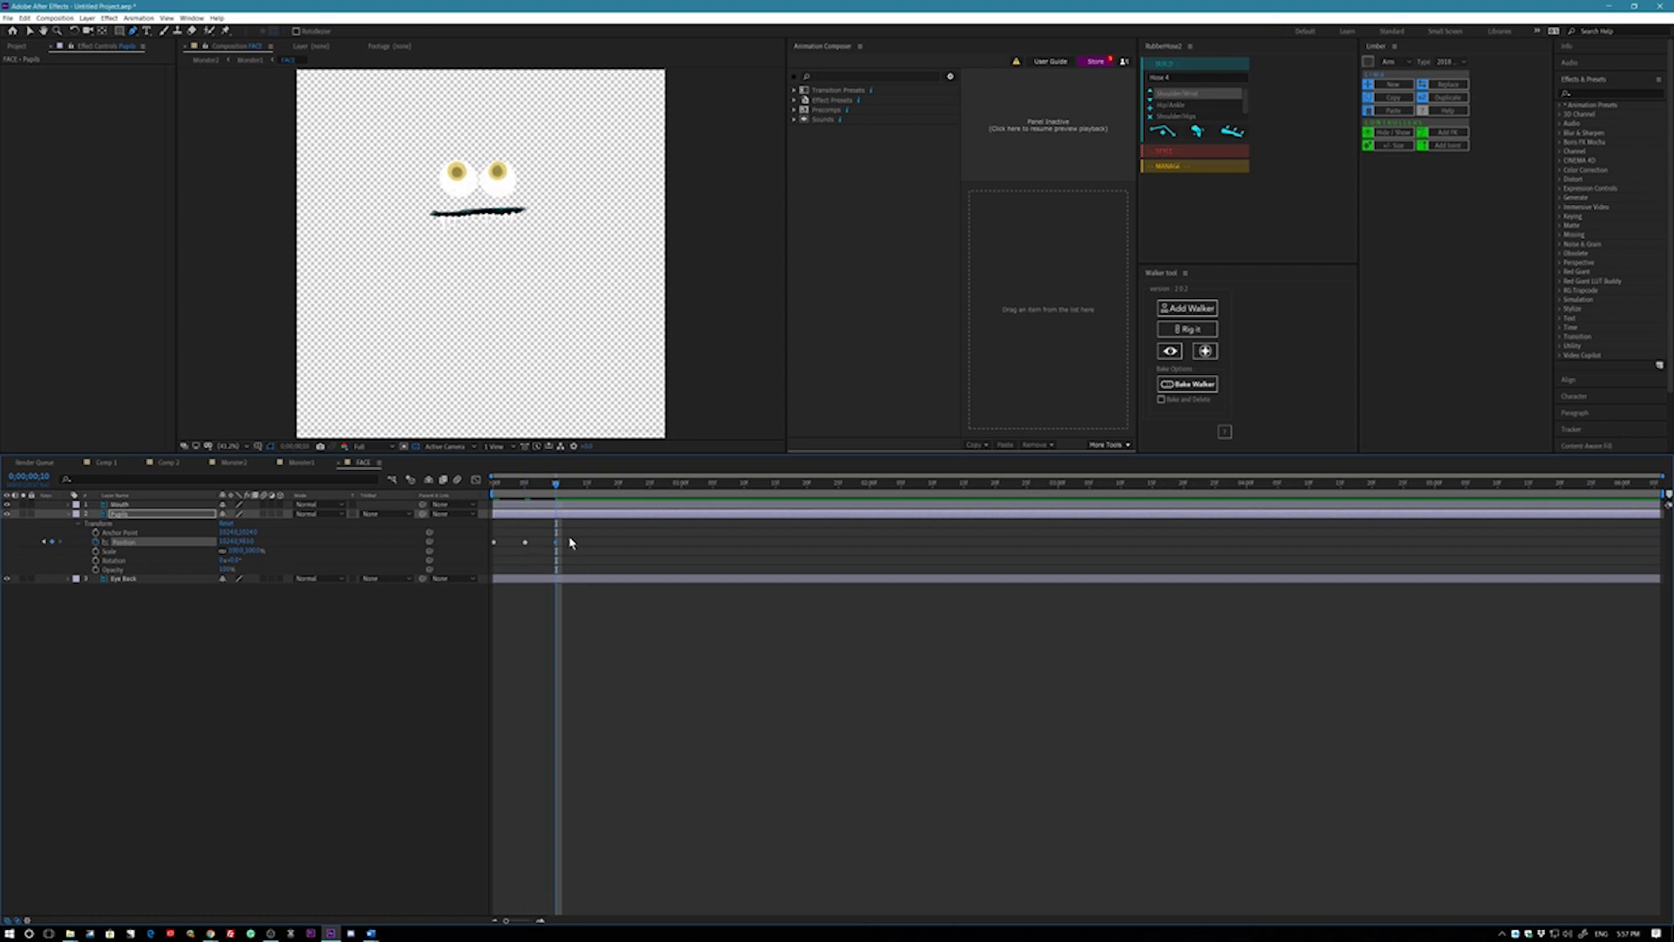
- Copy the Pupils layer's Position keyframes at frames 5 and 10, and paste the pair at frames 15 and 25
drag(571, 542, 516, 563)
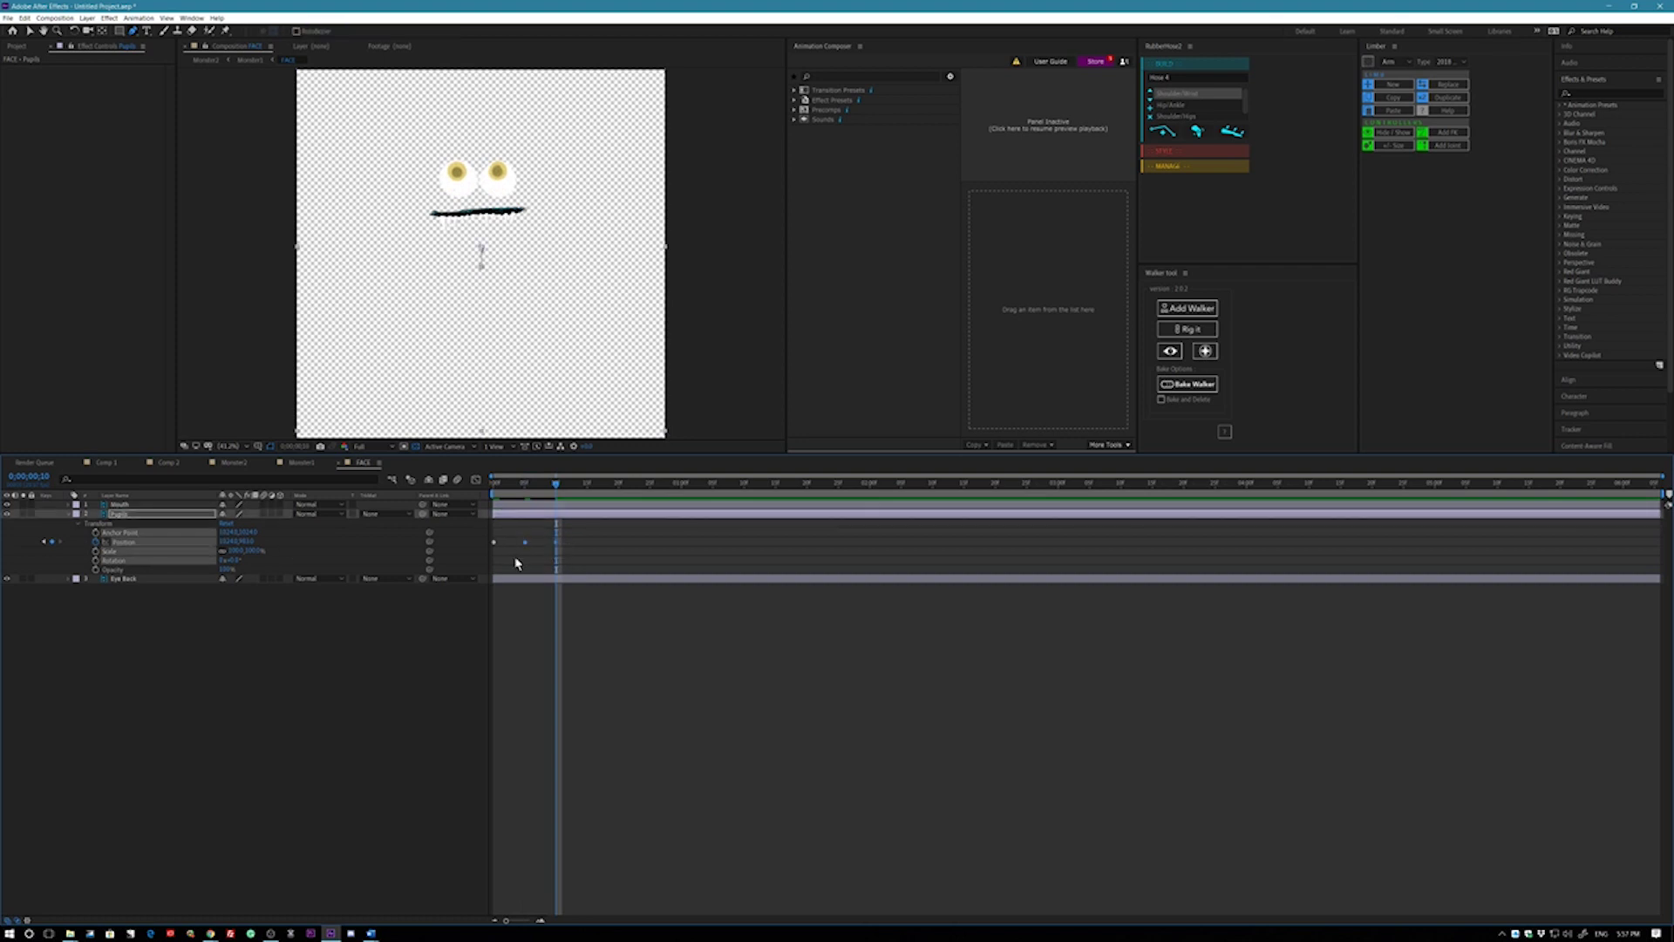
click(587, 494)
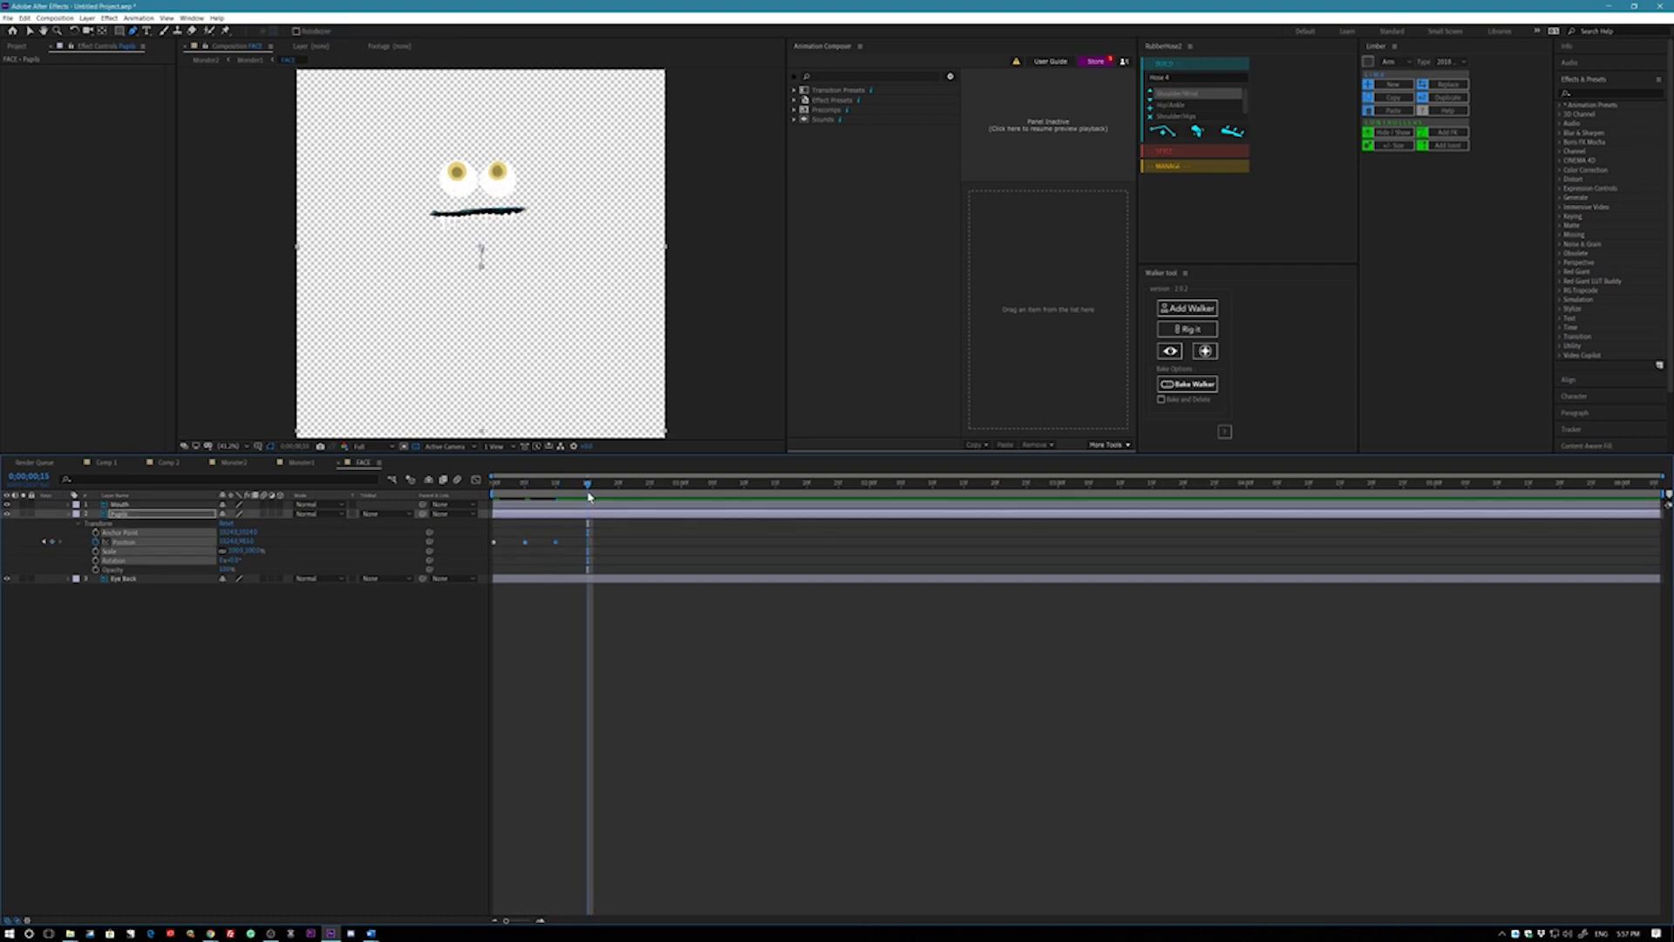
key(ctrl+v)
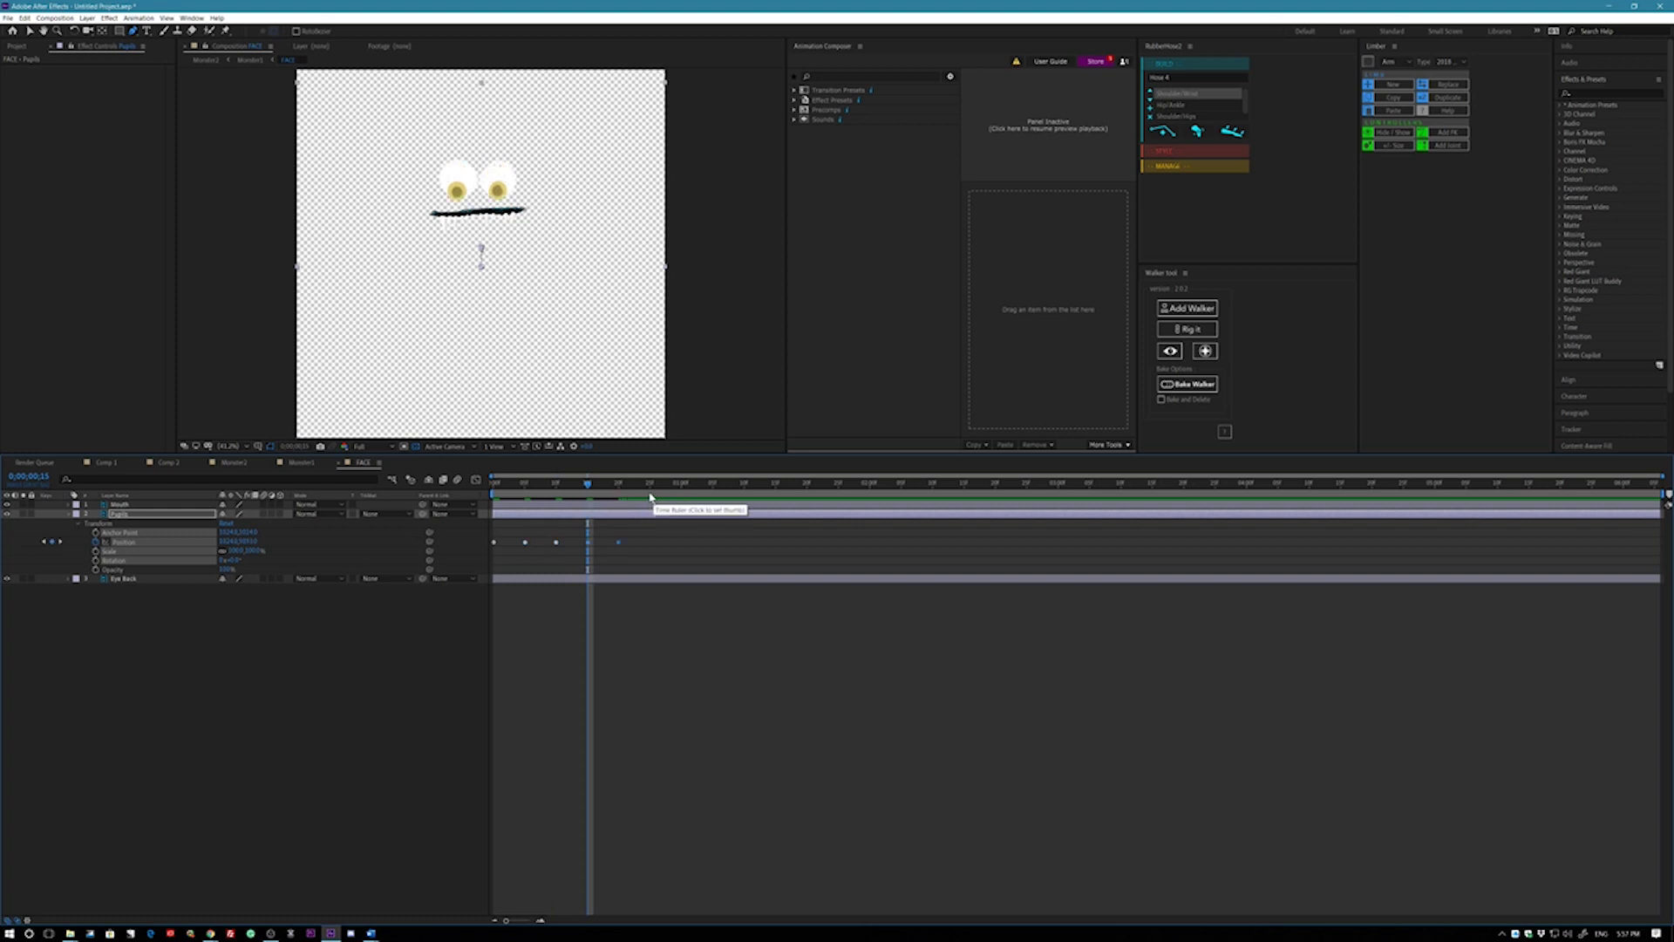
click(649, 497)
key(ctrl+v)
- Copy the Pupils layer's Position keyframes from frame 5 to 1;00, and paste them every second from 1;05 to 6;05
drag(713, 532, 515, 557)
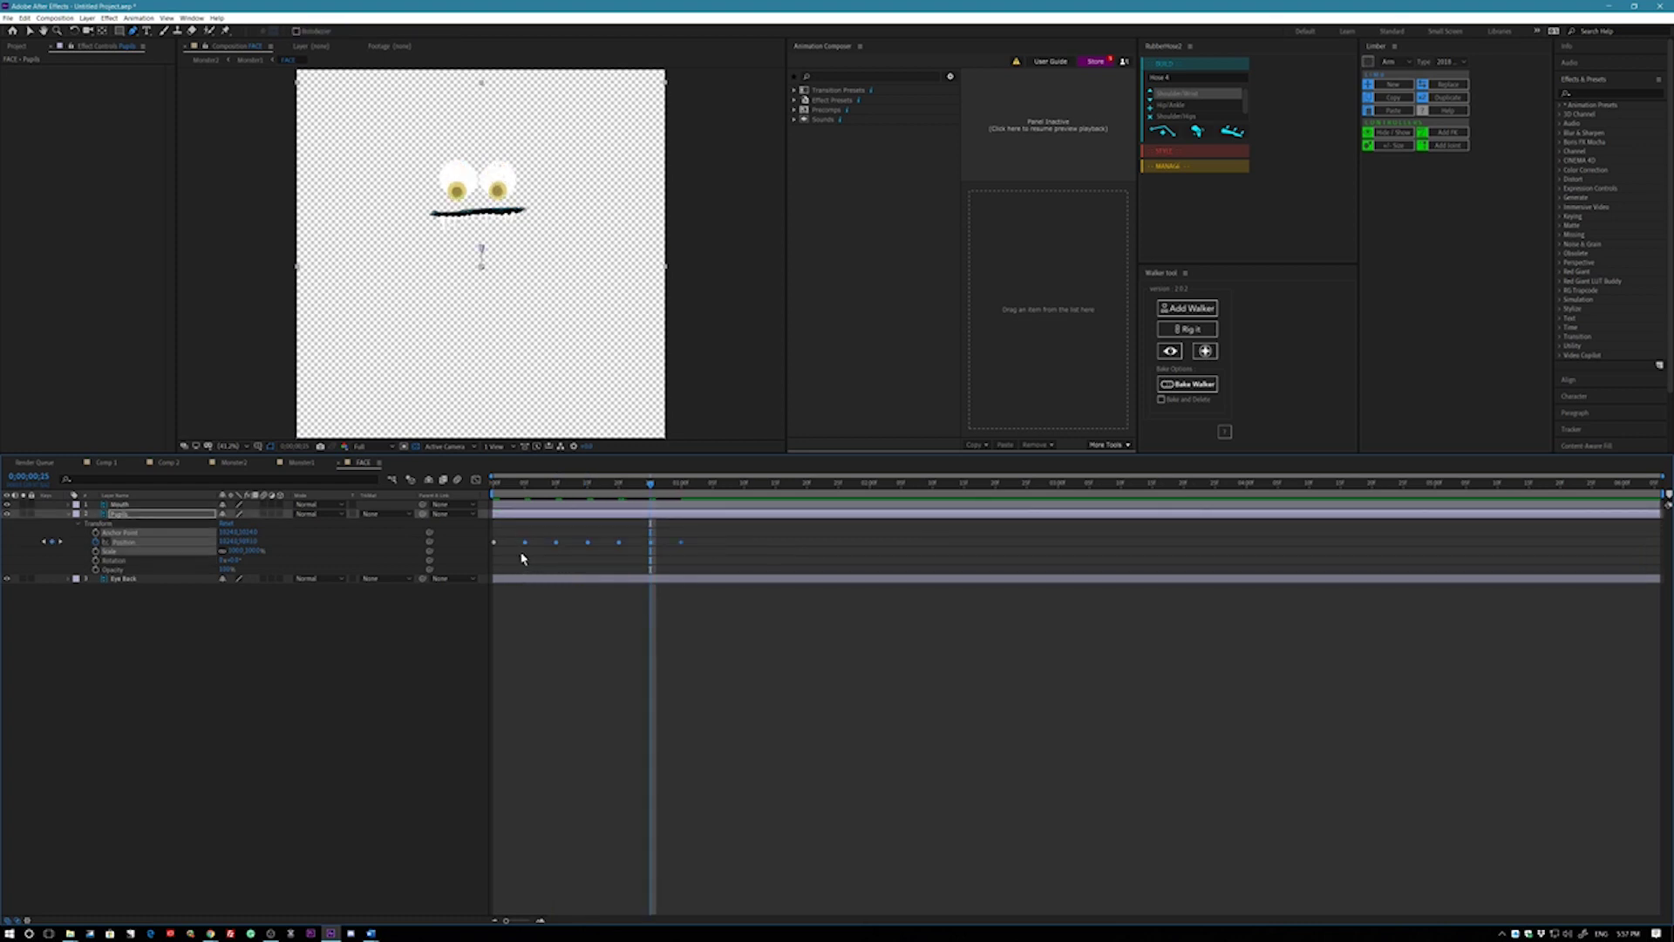
click(714, 497)
key(ctrl+v)
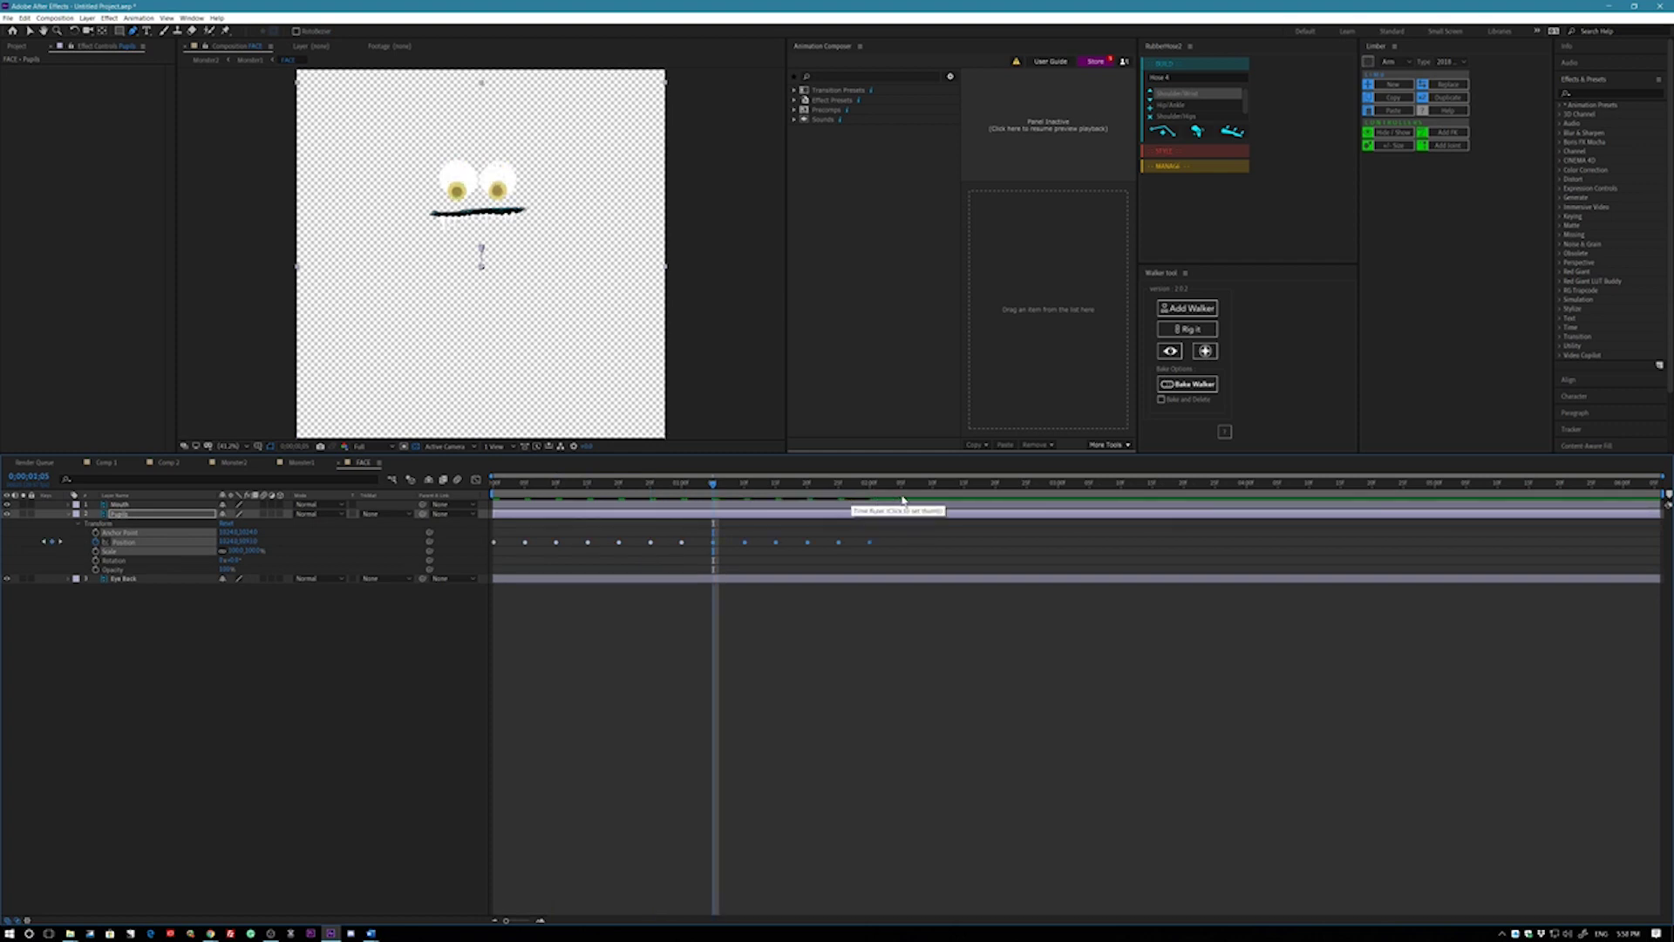
click(902, 499)
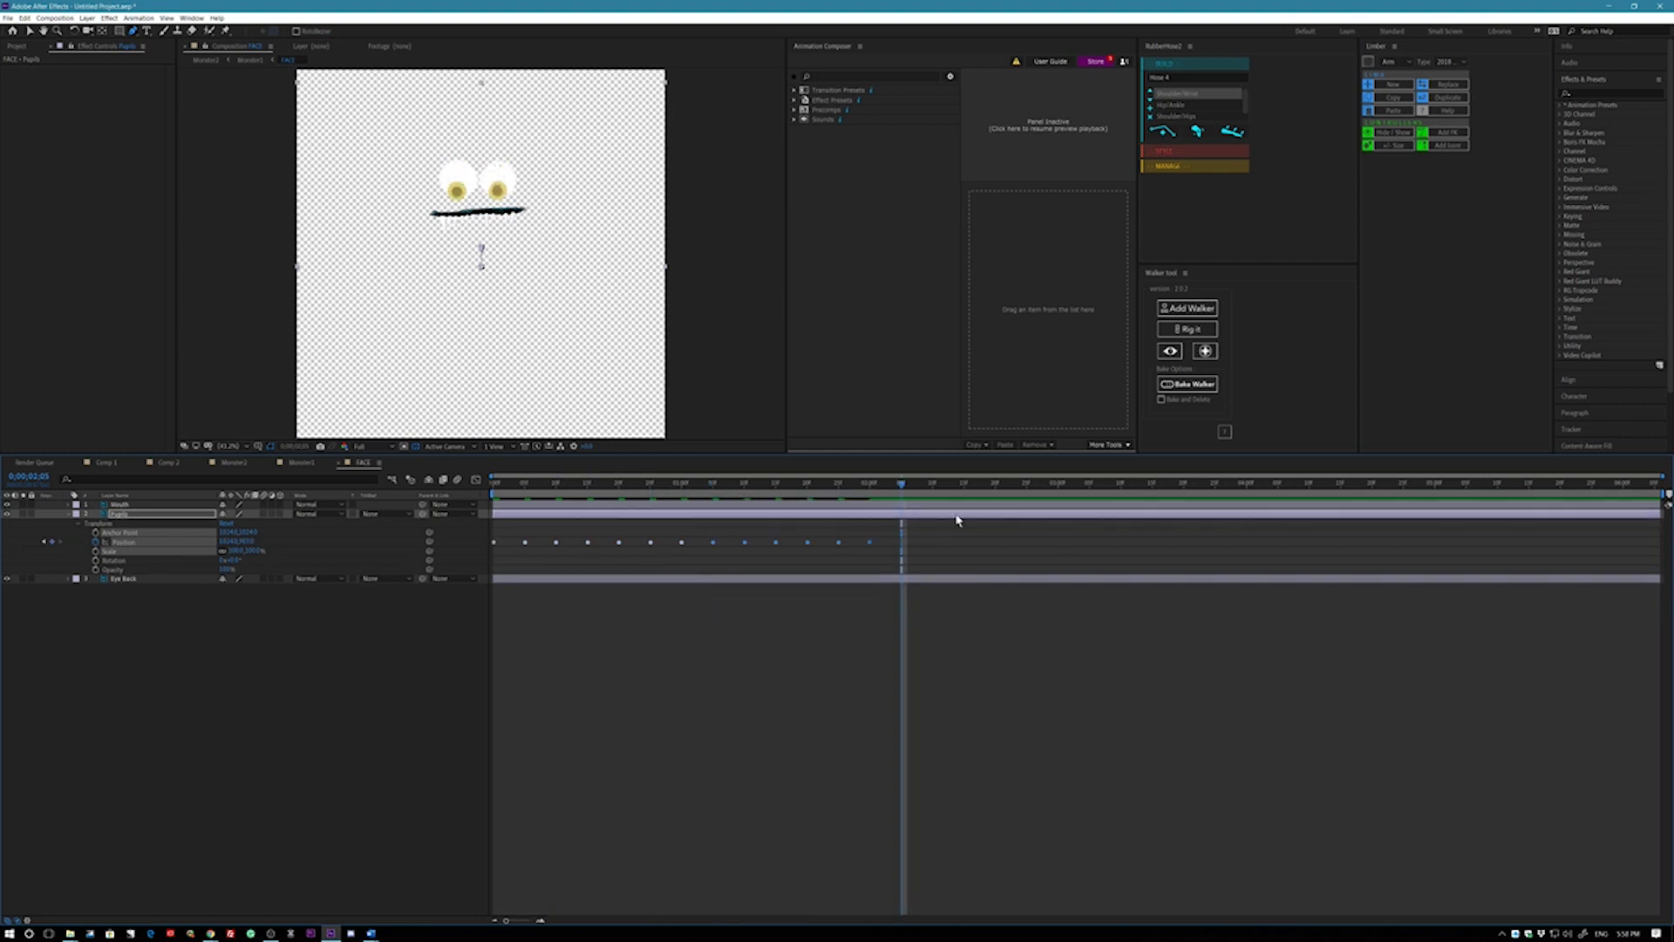
click(1091, 497)
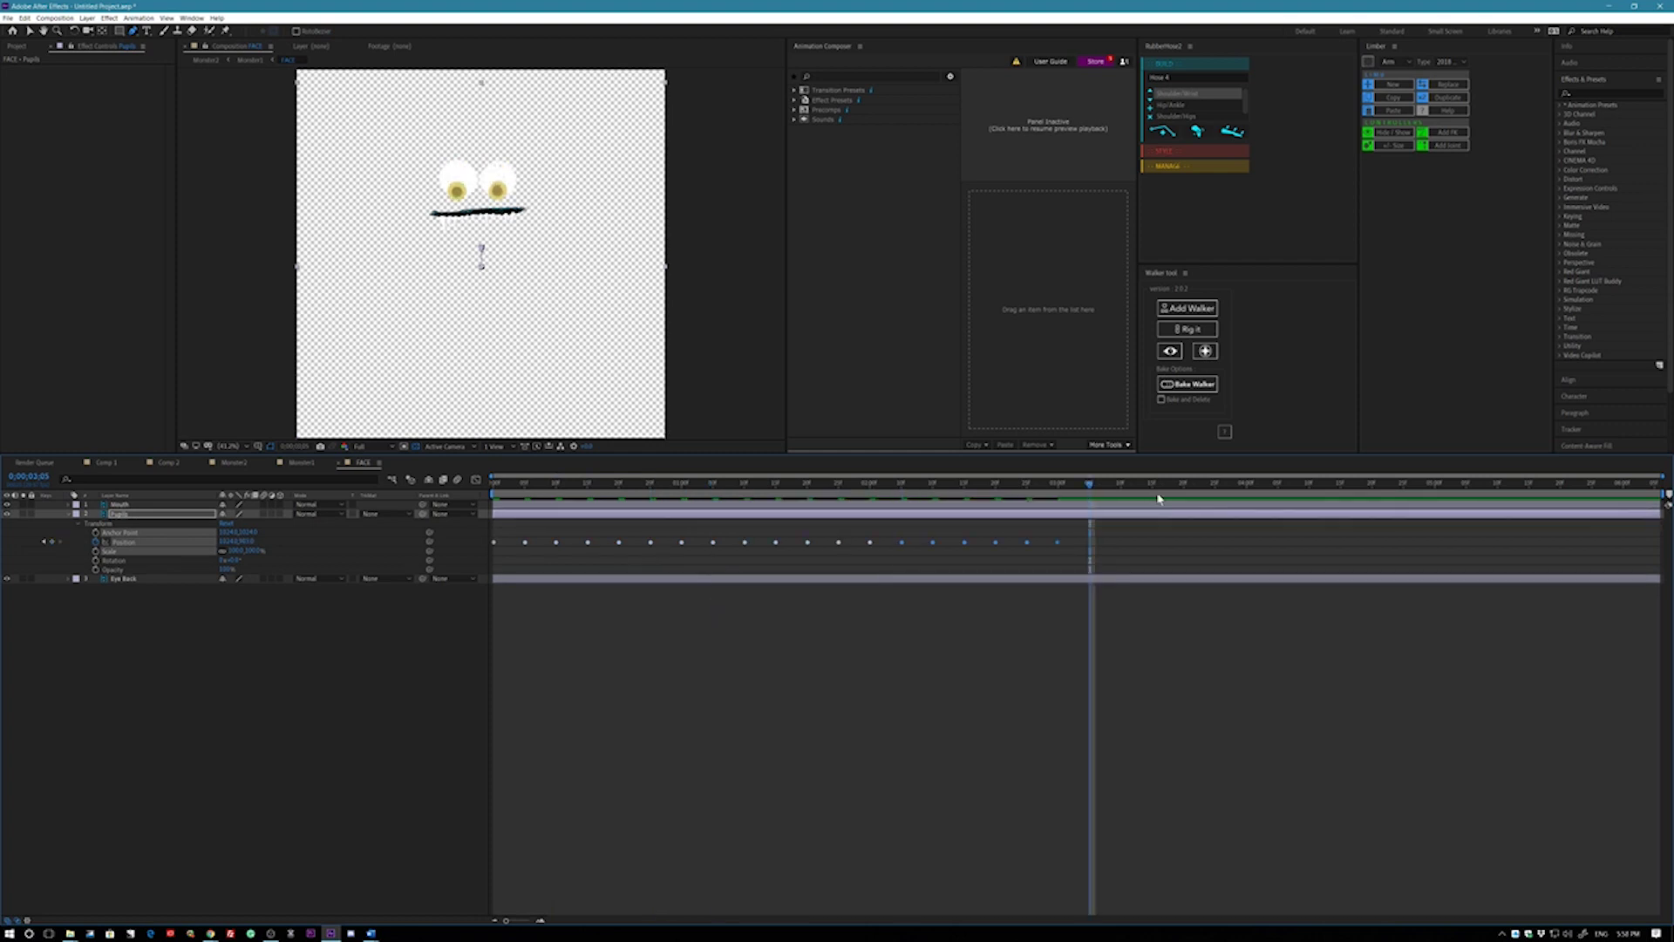
click(1279, 498)
key(ctrl+v)
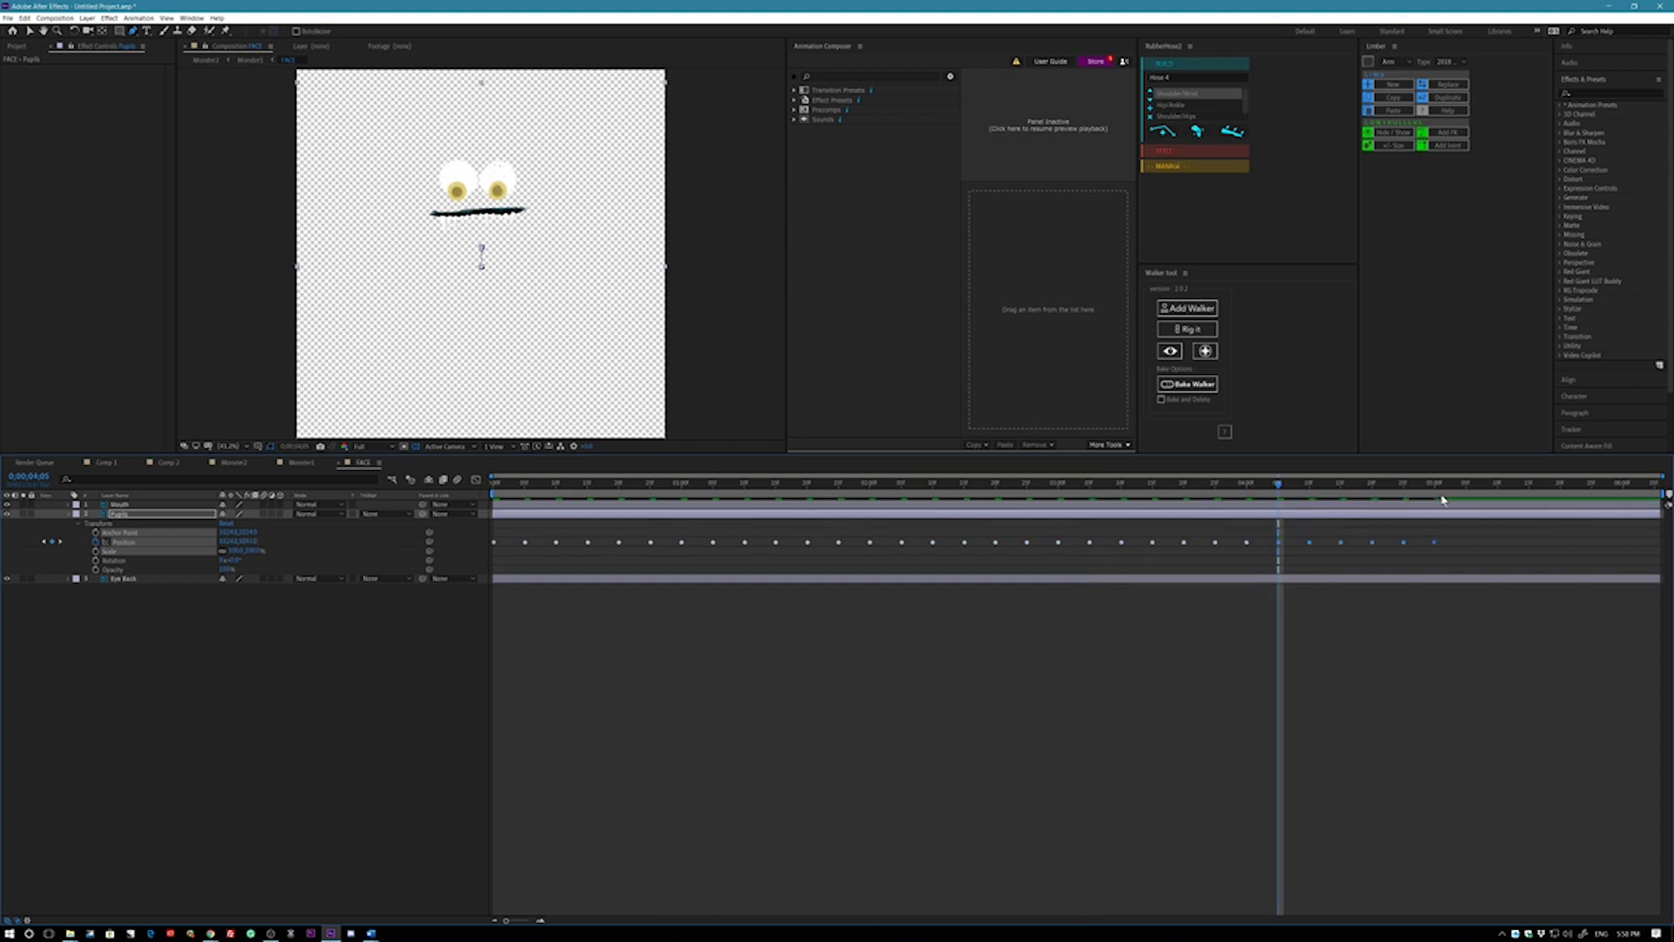
click(1467, 497)
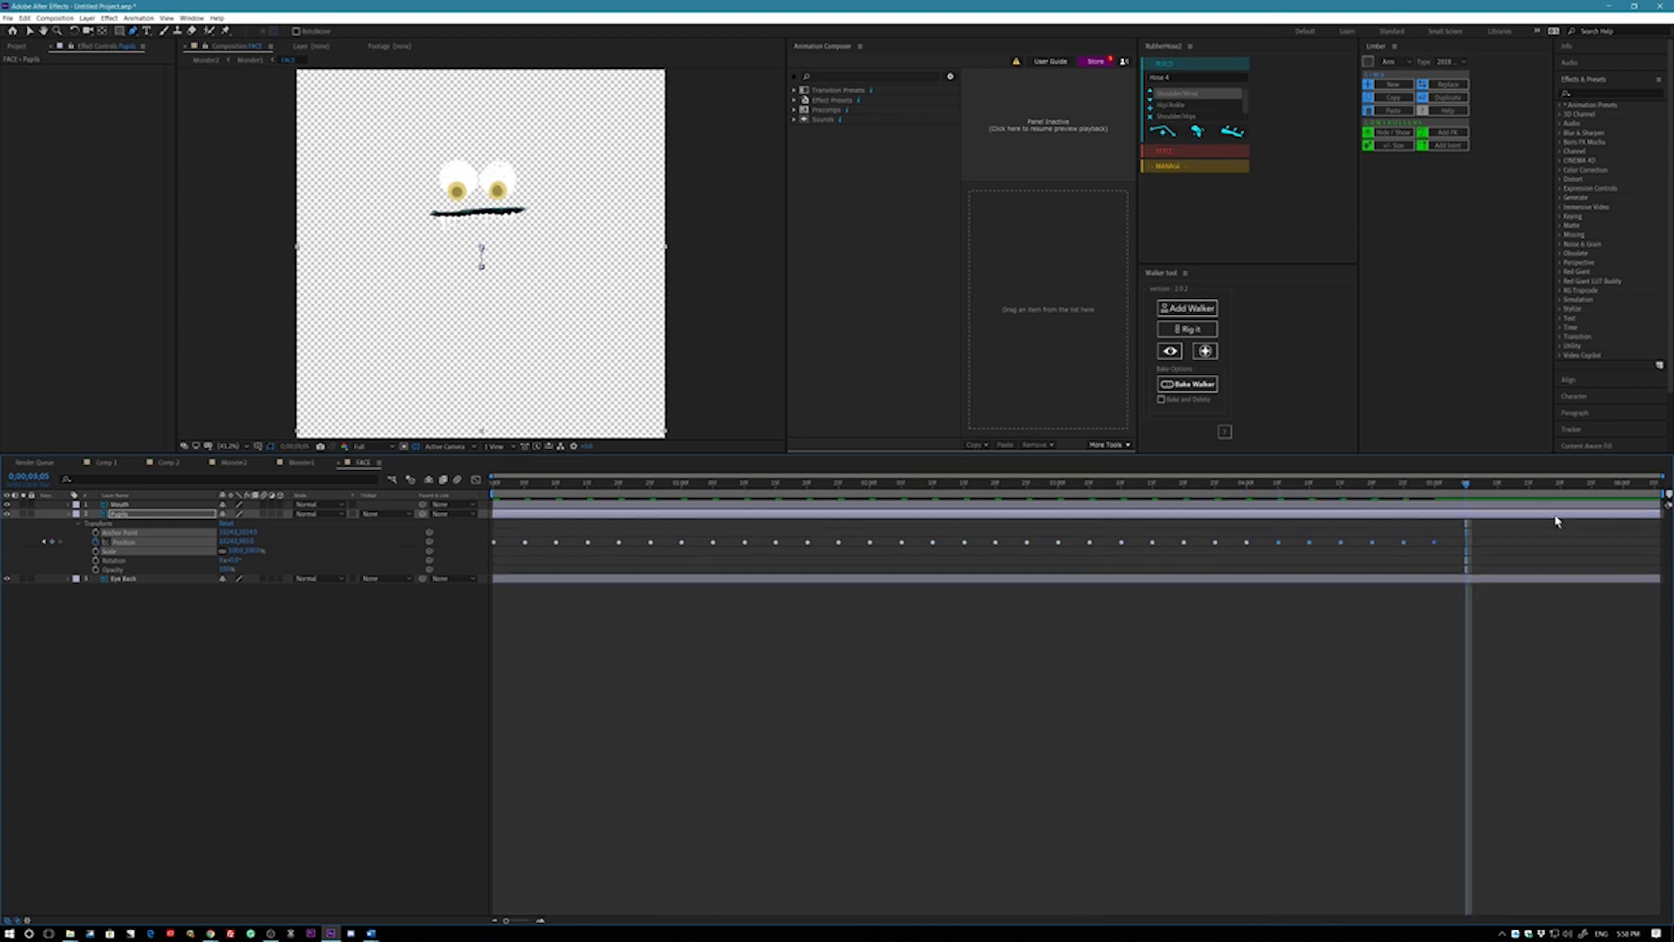
click(1656, 497)
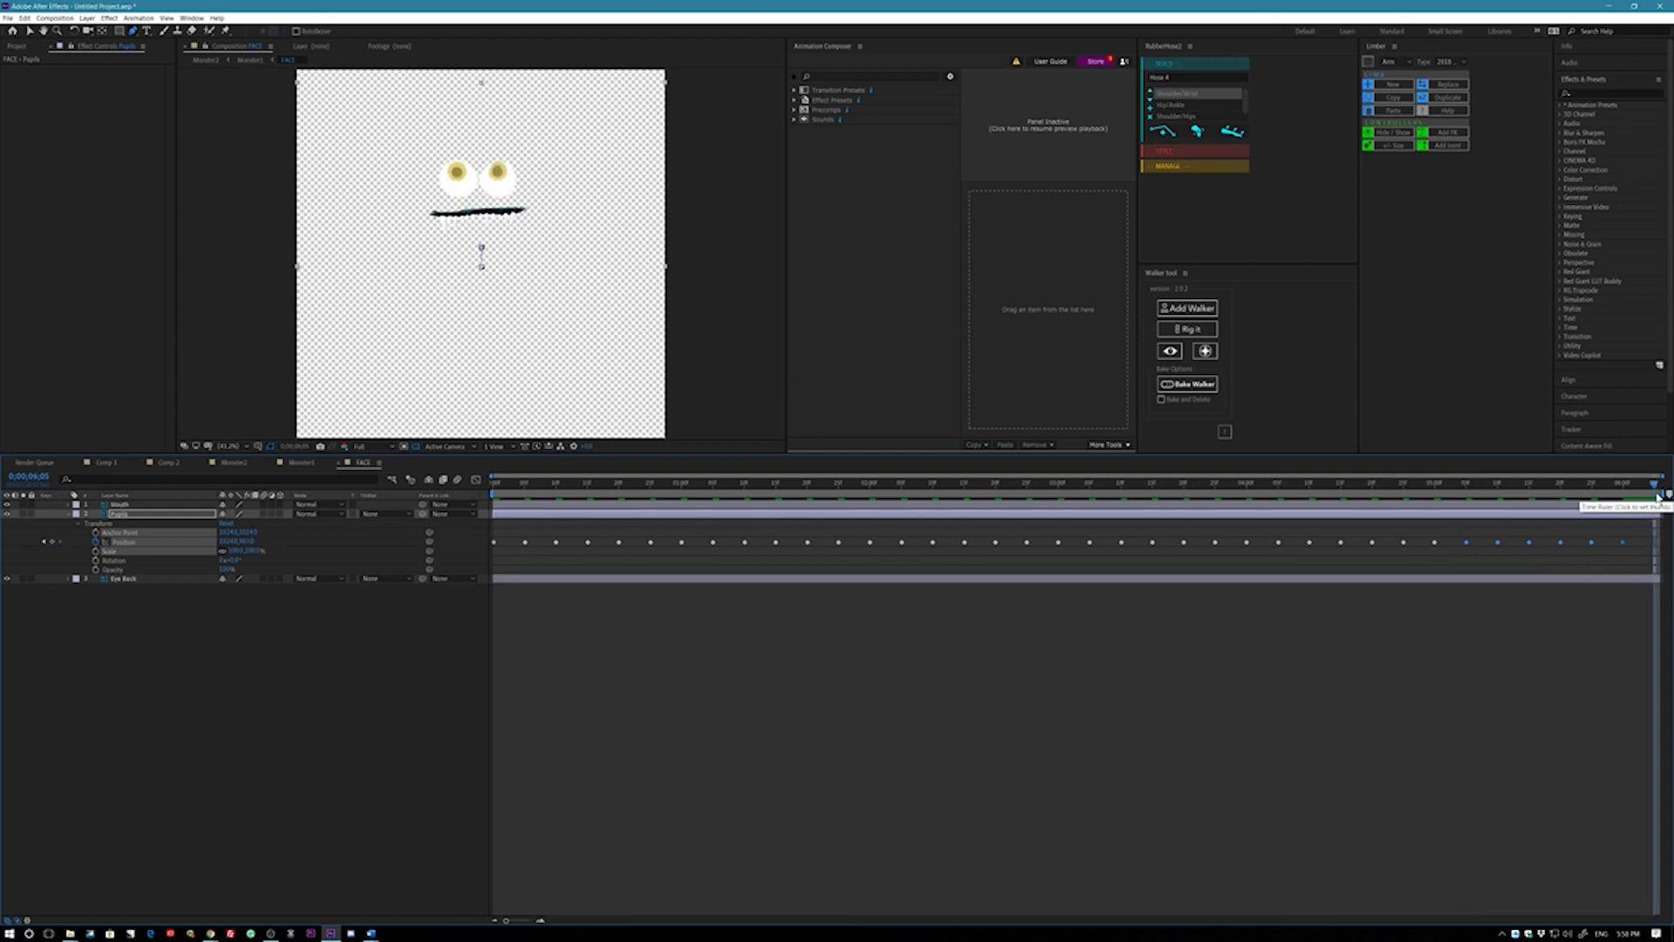
- In the rigged monster composition, move the Hose 1 and Hose 2 shoulder controllers slightly inward and up on the body
click(306, 462)
drag(558, 223, 542, 211)
key(ctrl+z)
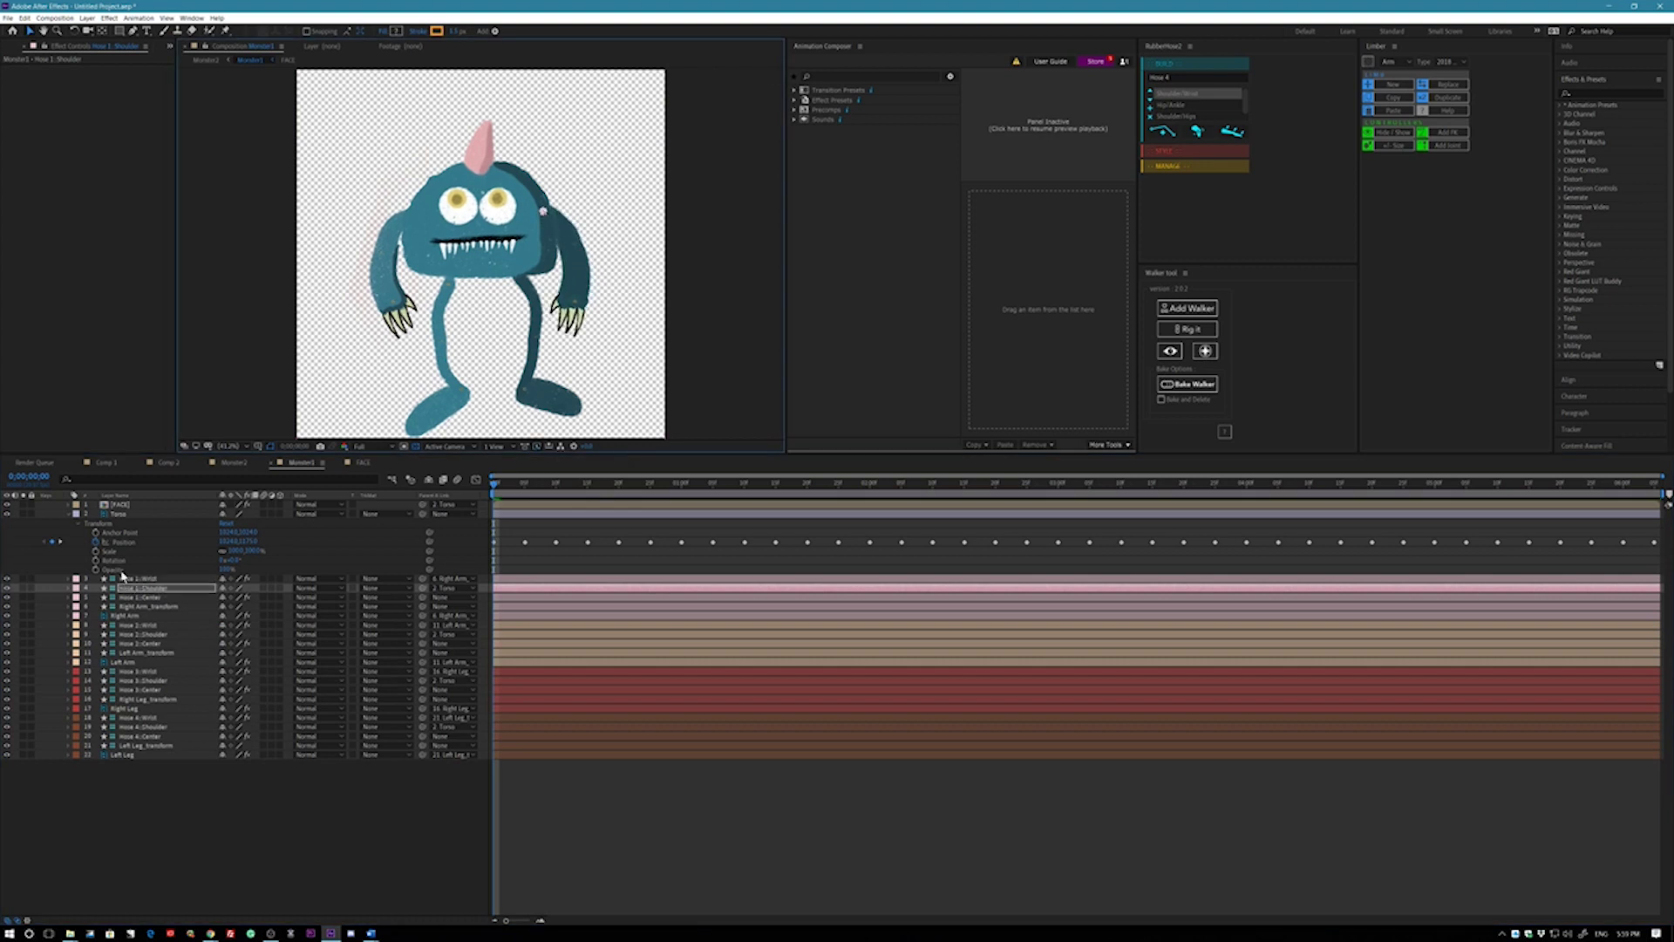
click(154, 681)
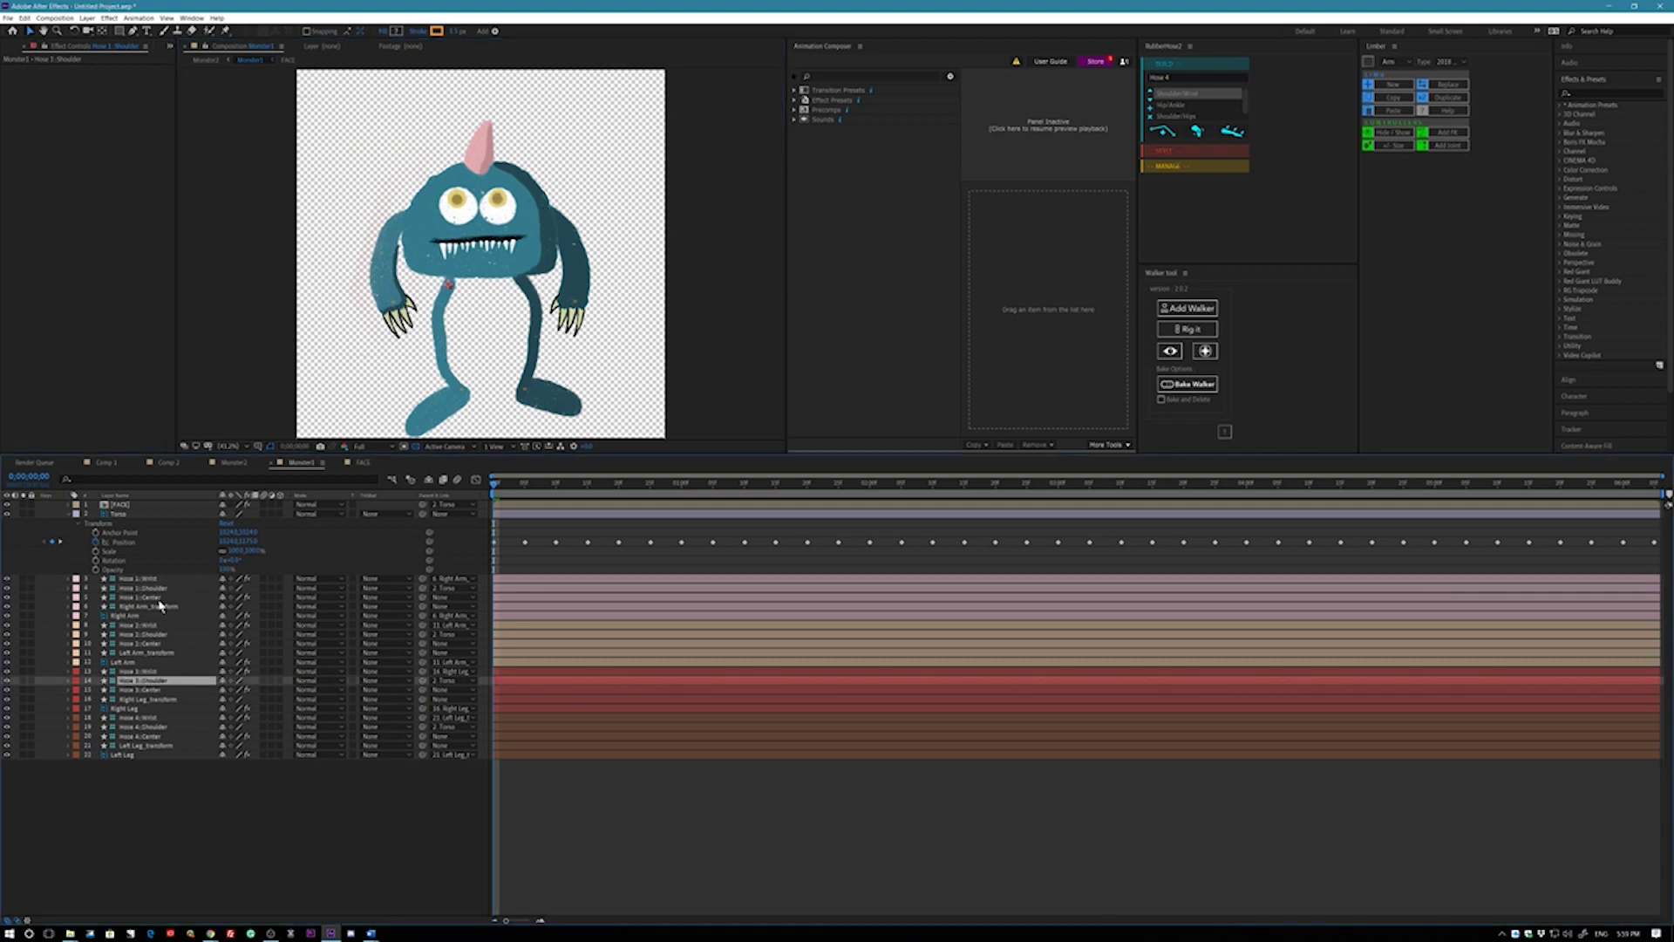
click(153, 634)
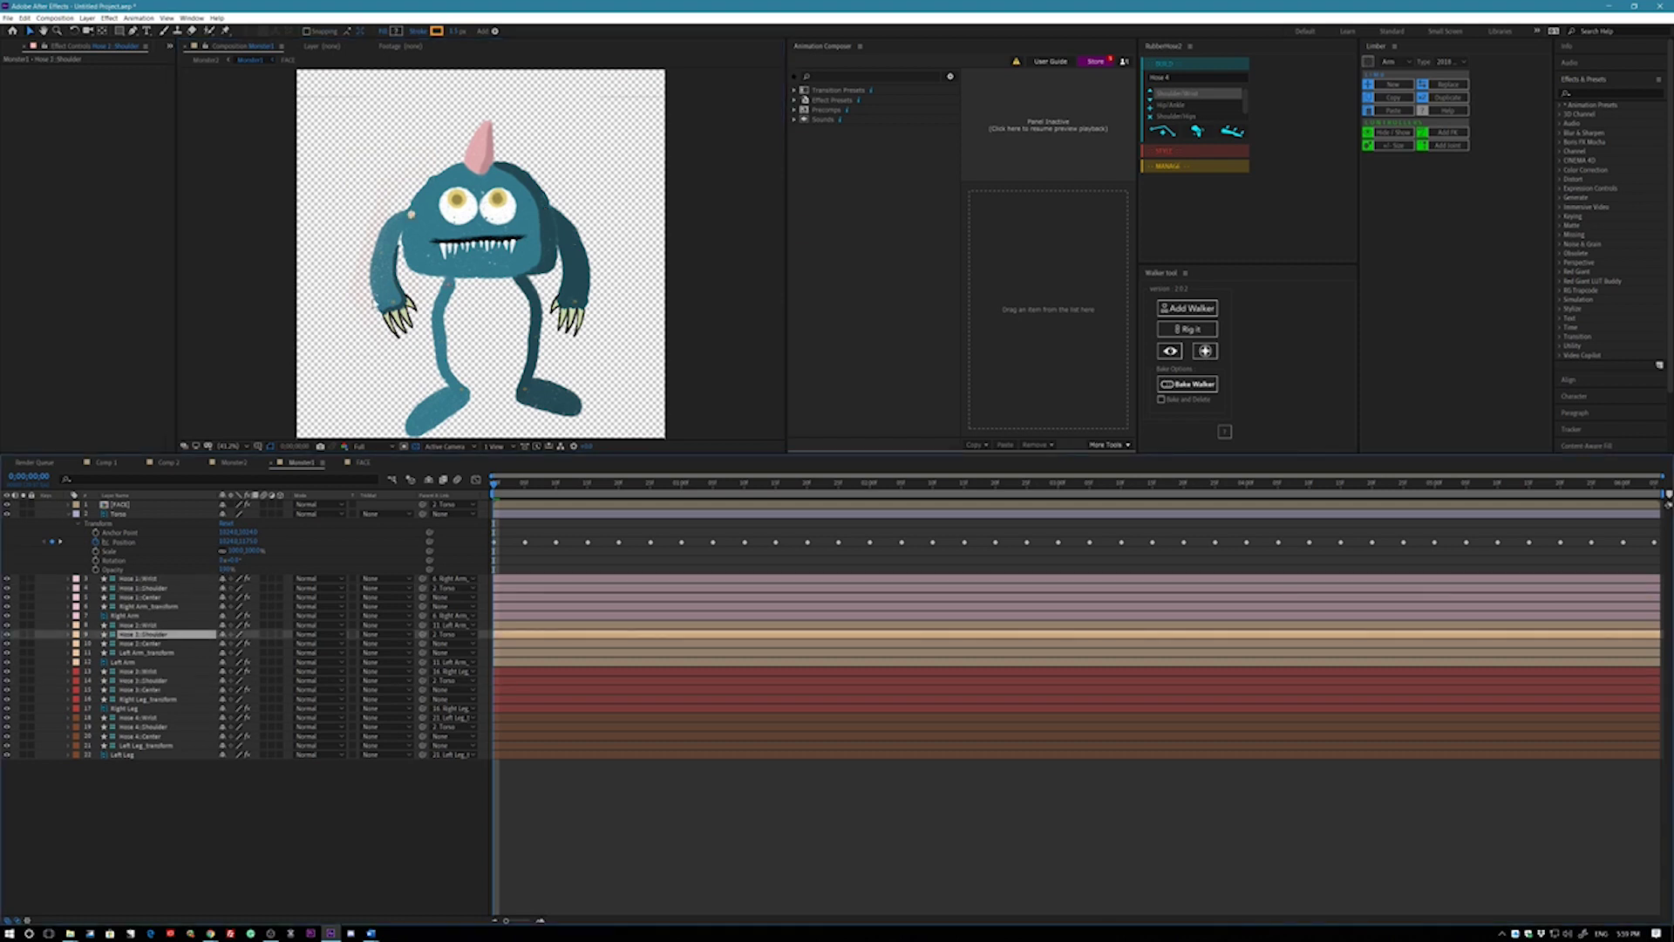
drag(413, 220, 422, 205)
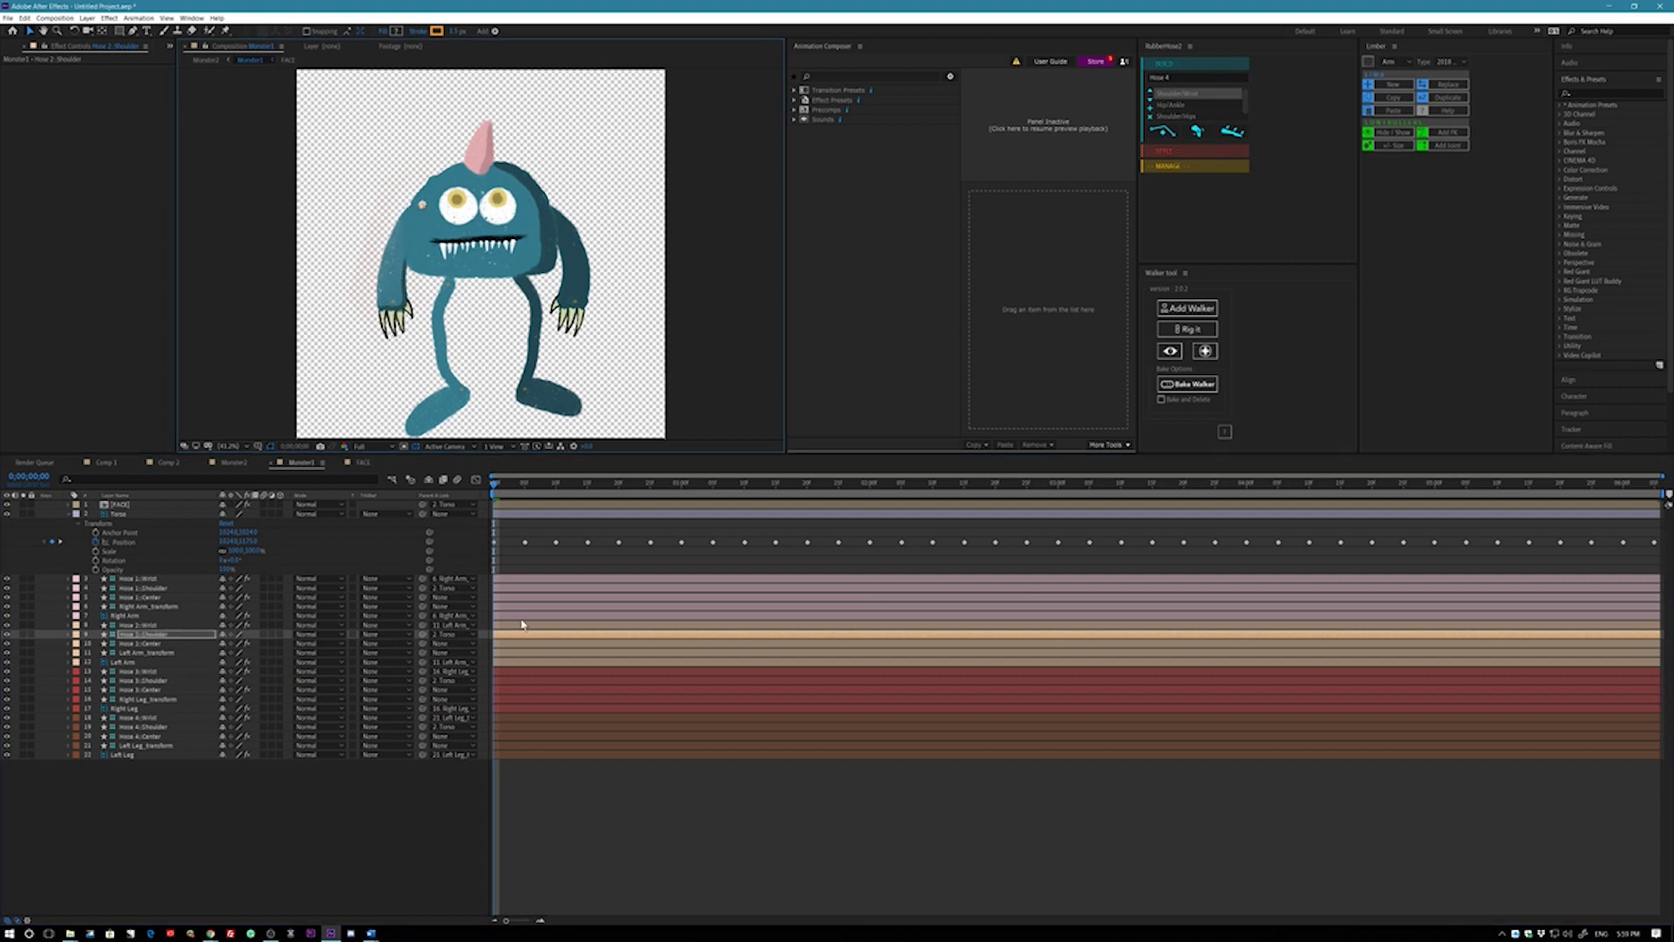
- Move the Torso layer's last Position keyframe to the very end of the timeline and preview the bounce
key(space)
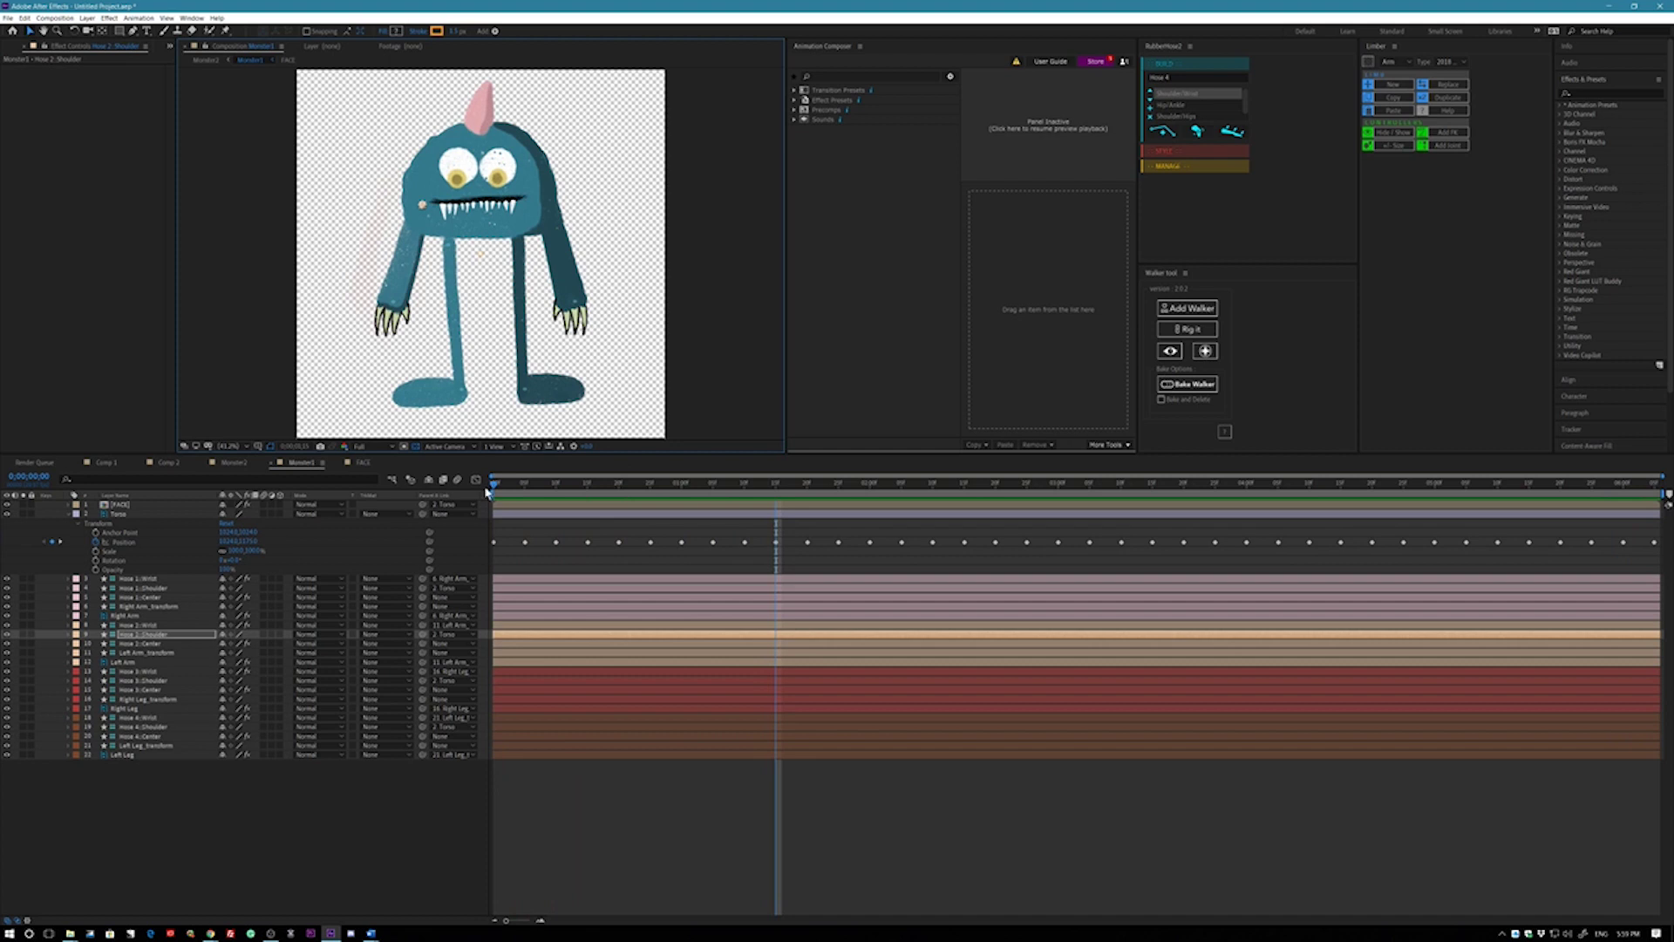
click(1191, 512)
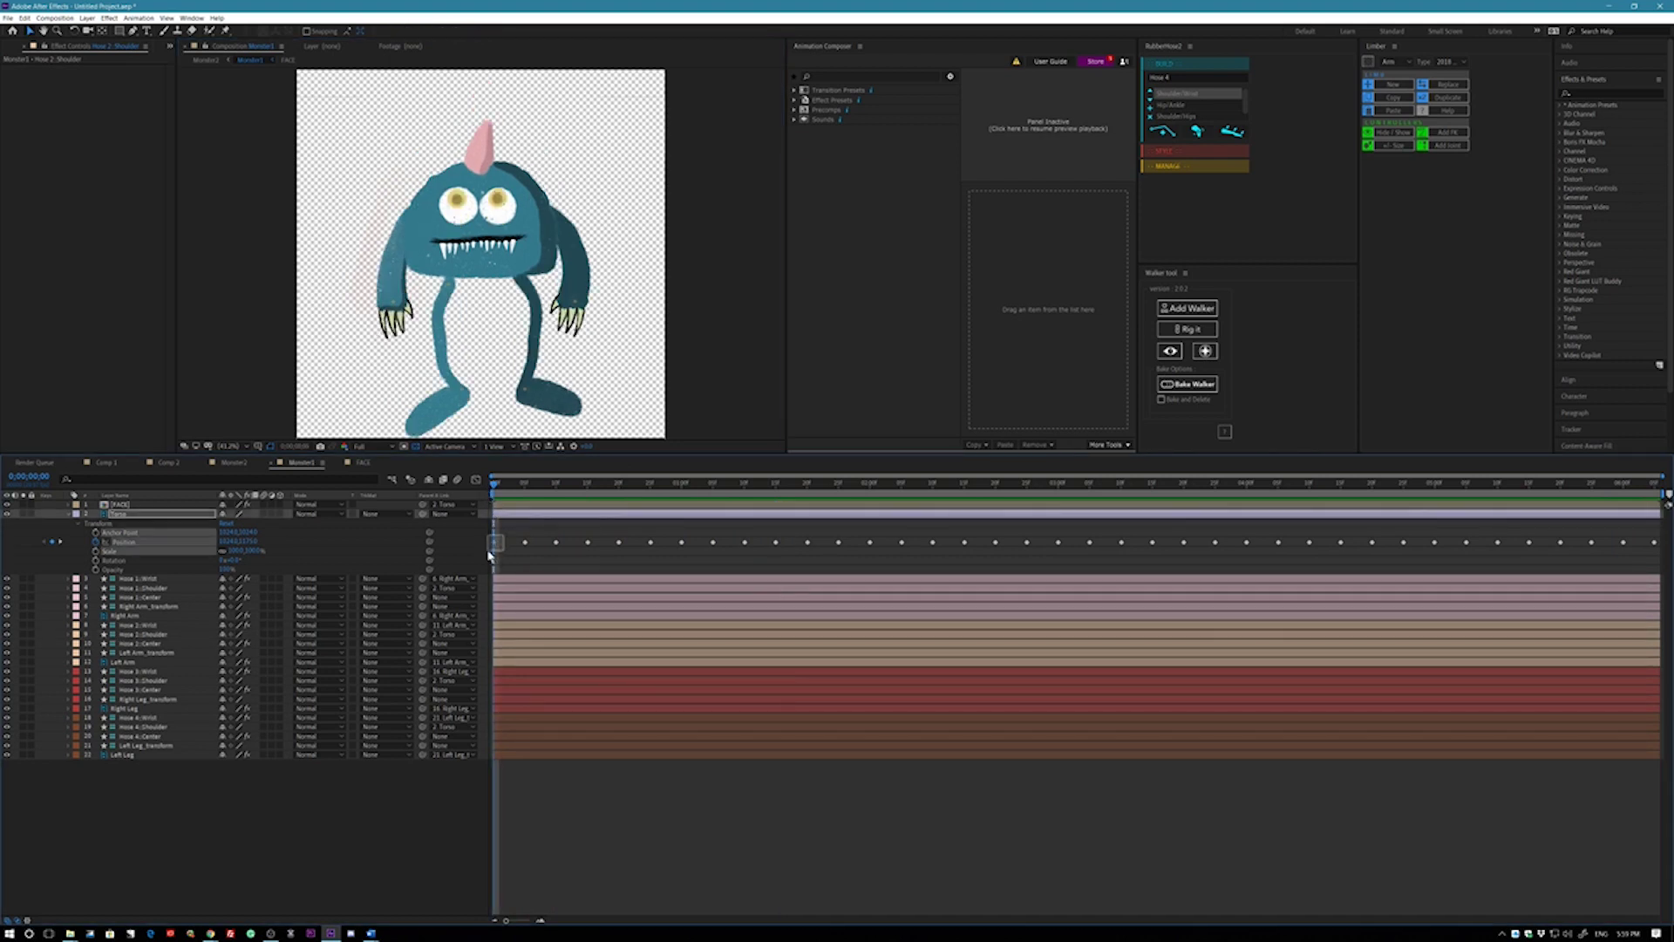
click(1647, 493)
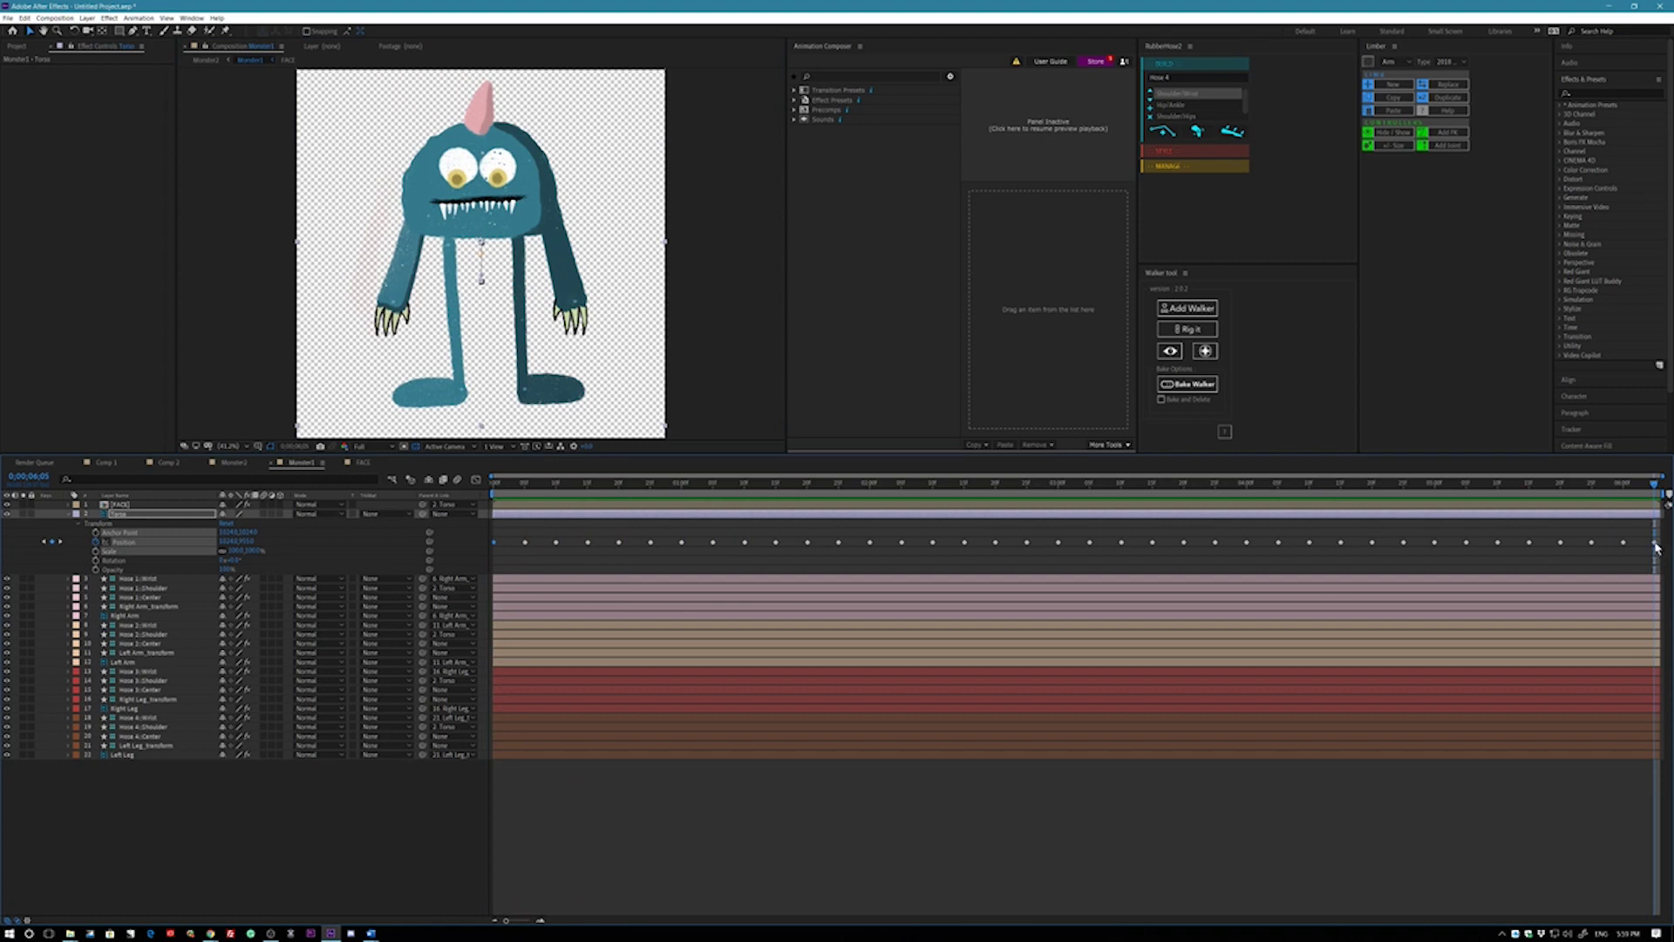
drag(1655, 543, 1661, 543)
key(space)
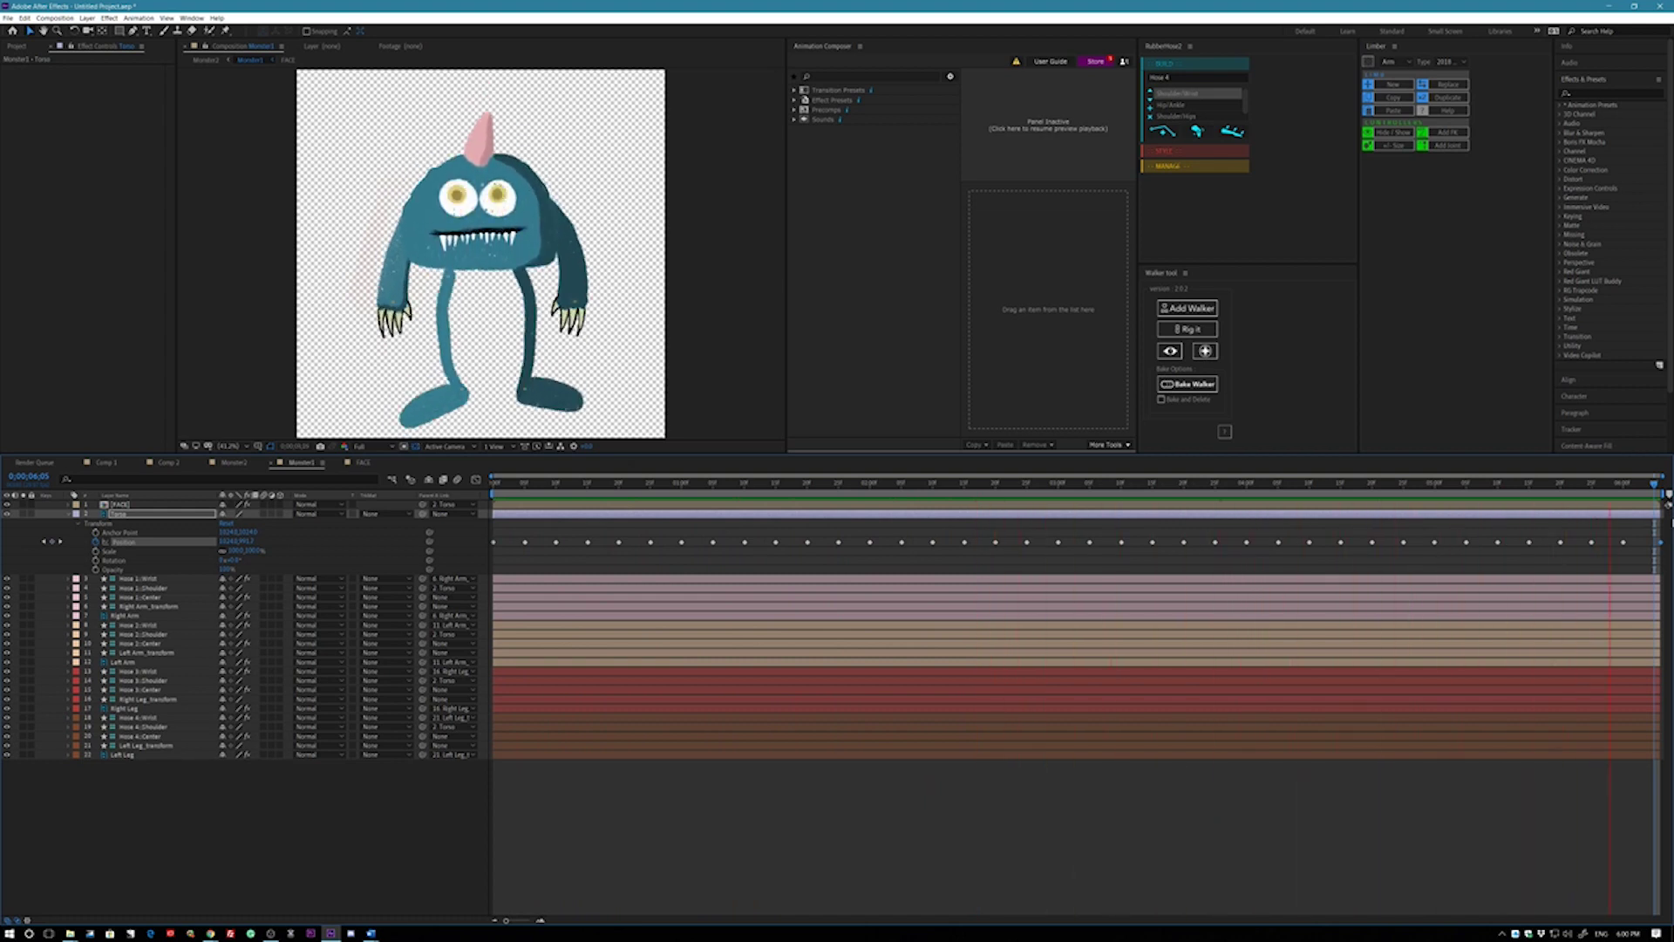
key(space)
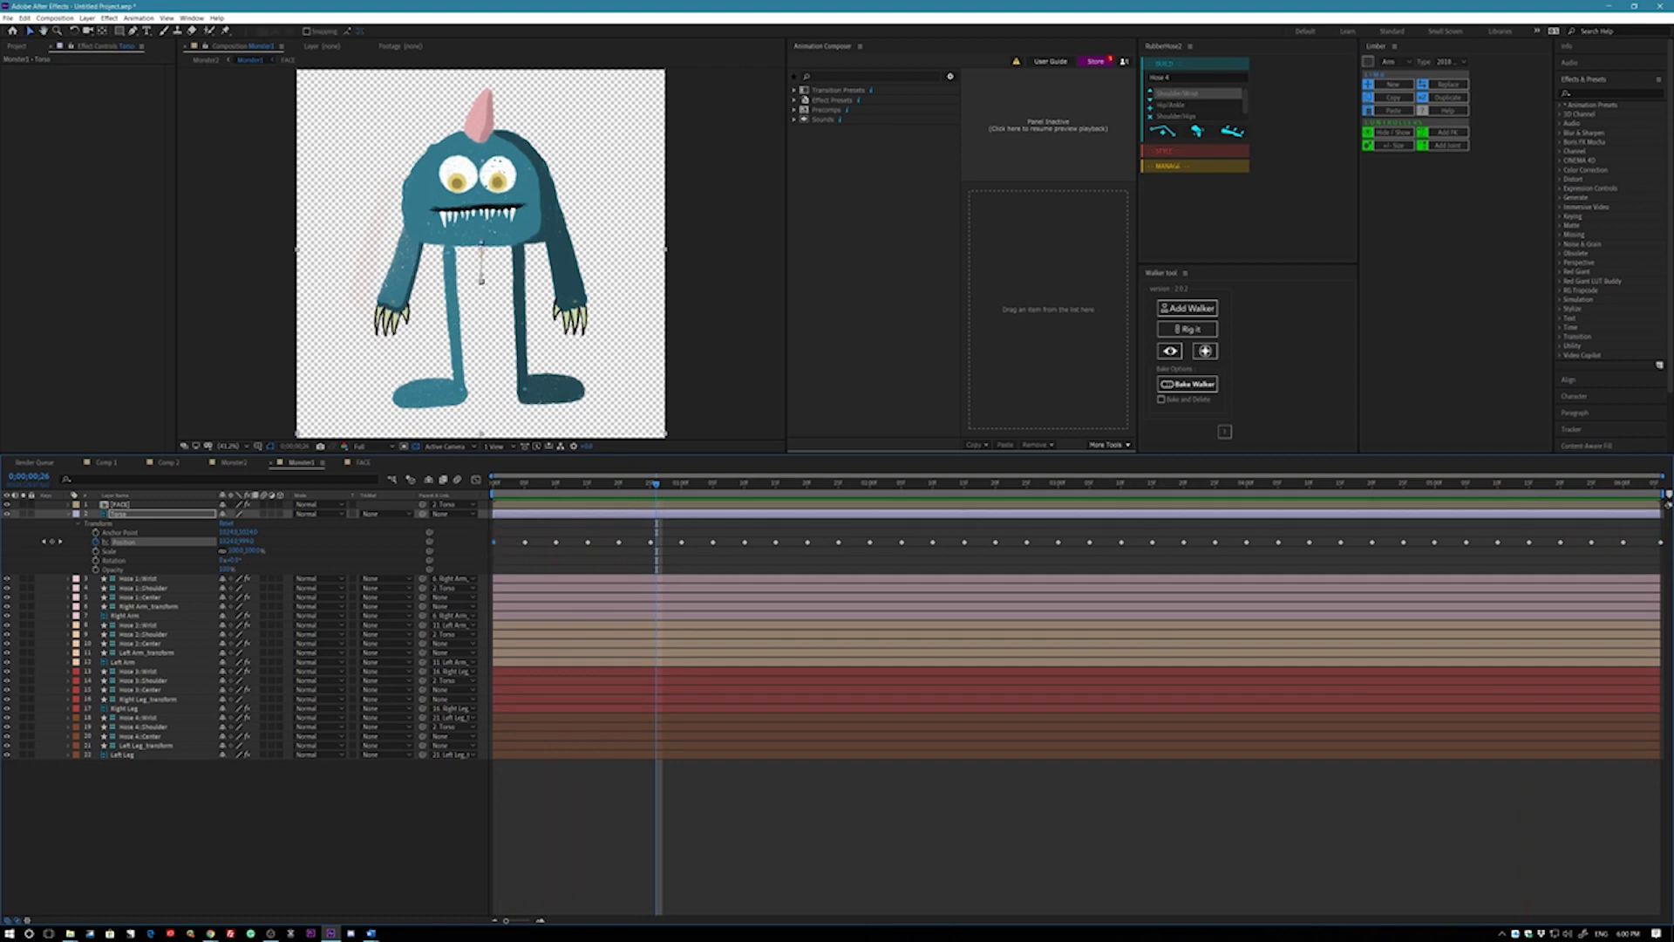
- Delete the surplus Position keyframe near the end of the Torso layer and preview the loop
drag(1639, 529, 1662, 554)
key(Delete)
click(1660, 542)
key(space)
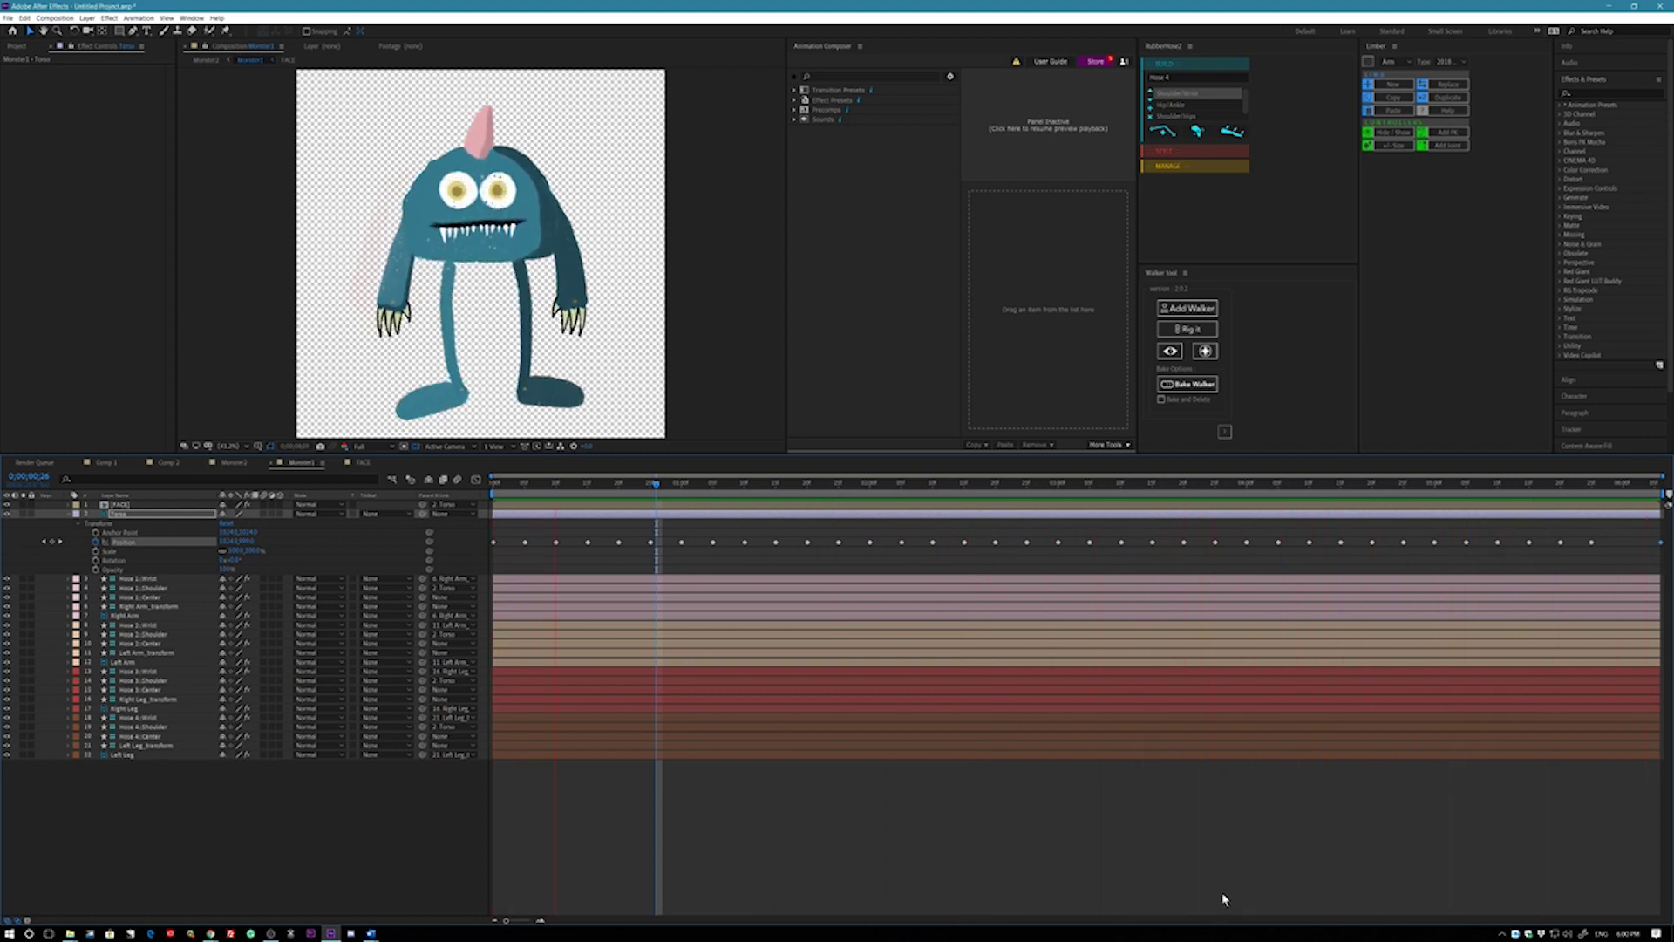
- Switch to the empty Comp 2 composition and add the Monster2 composition to it as a layer
click(237, 463)
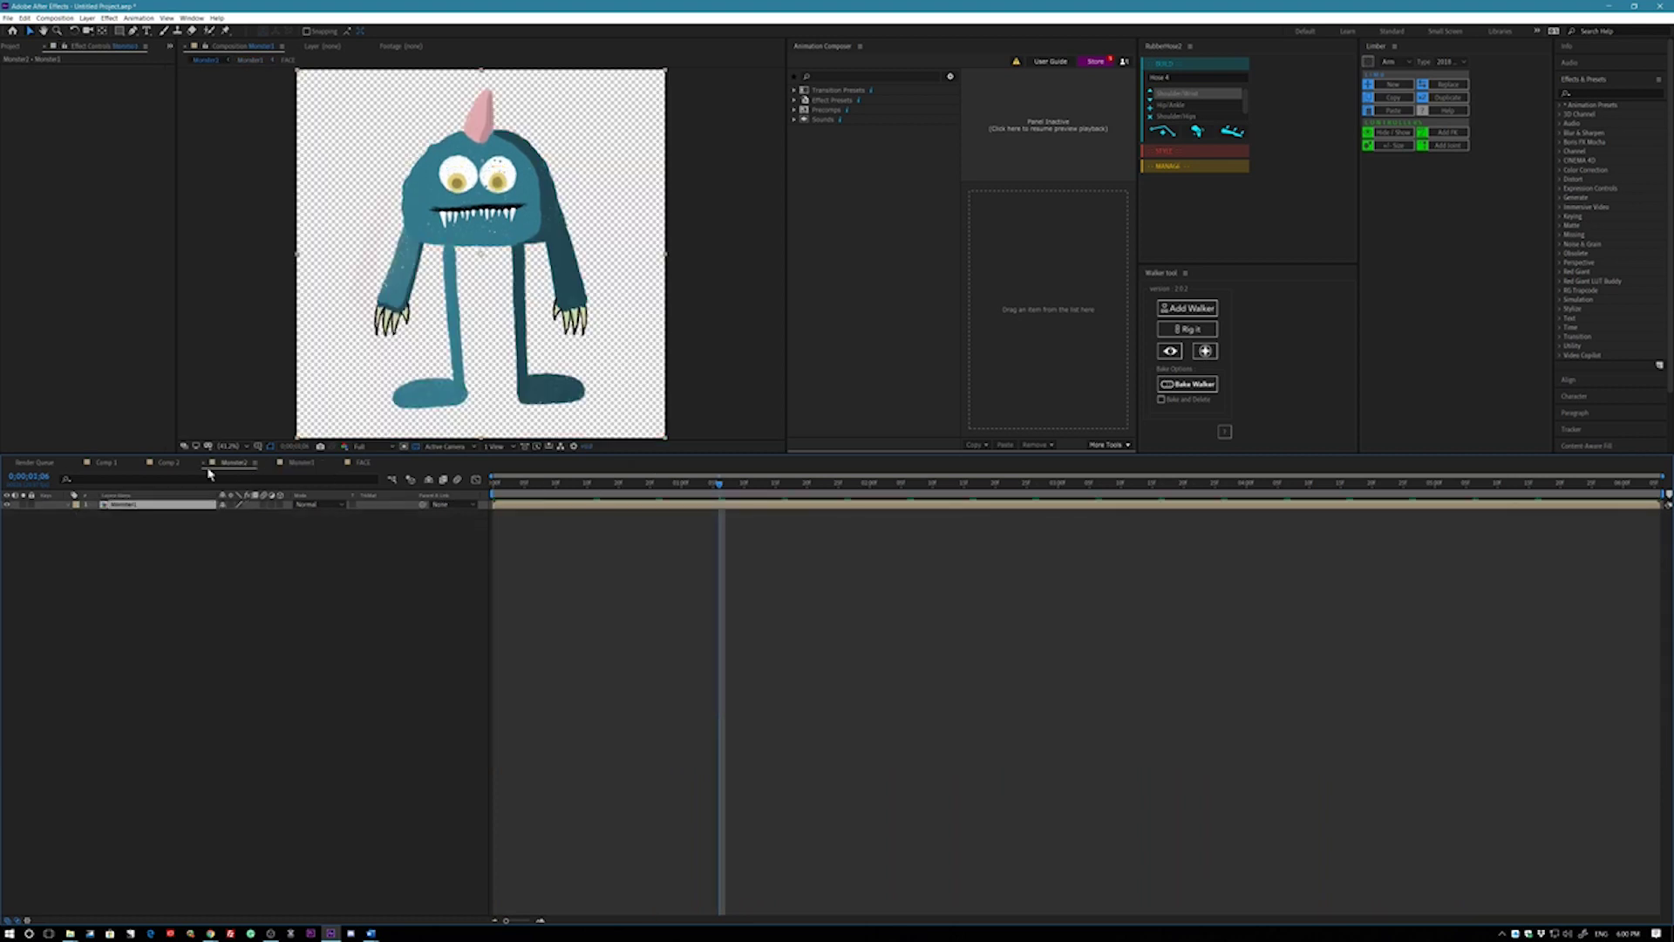
click(174, 463)
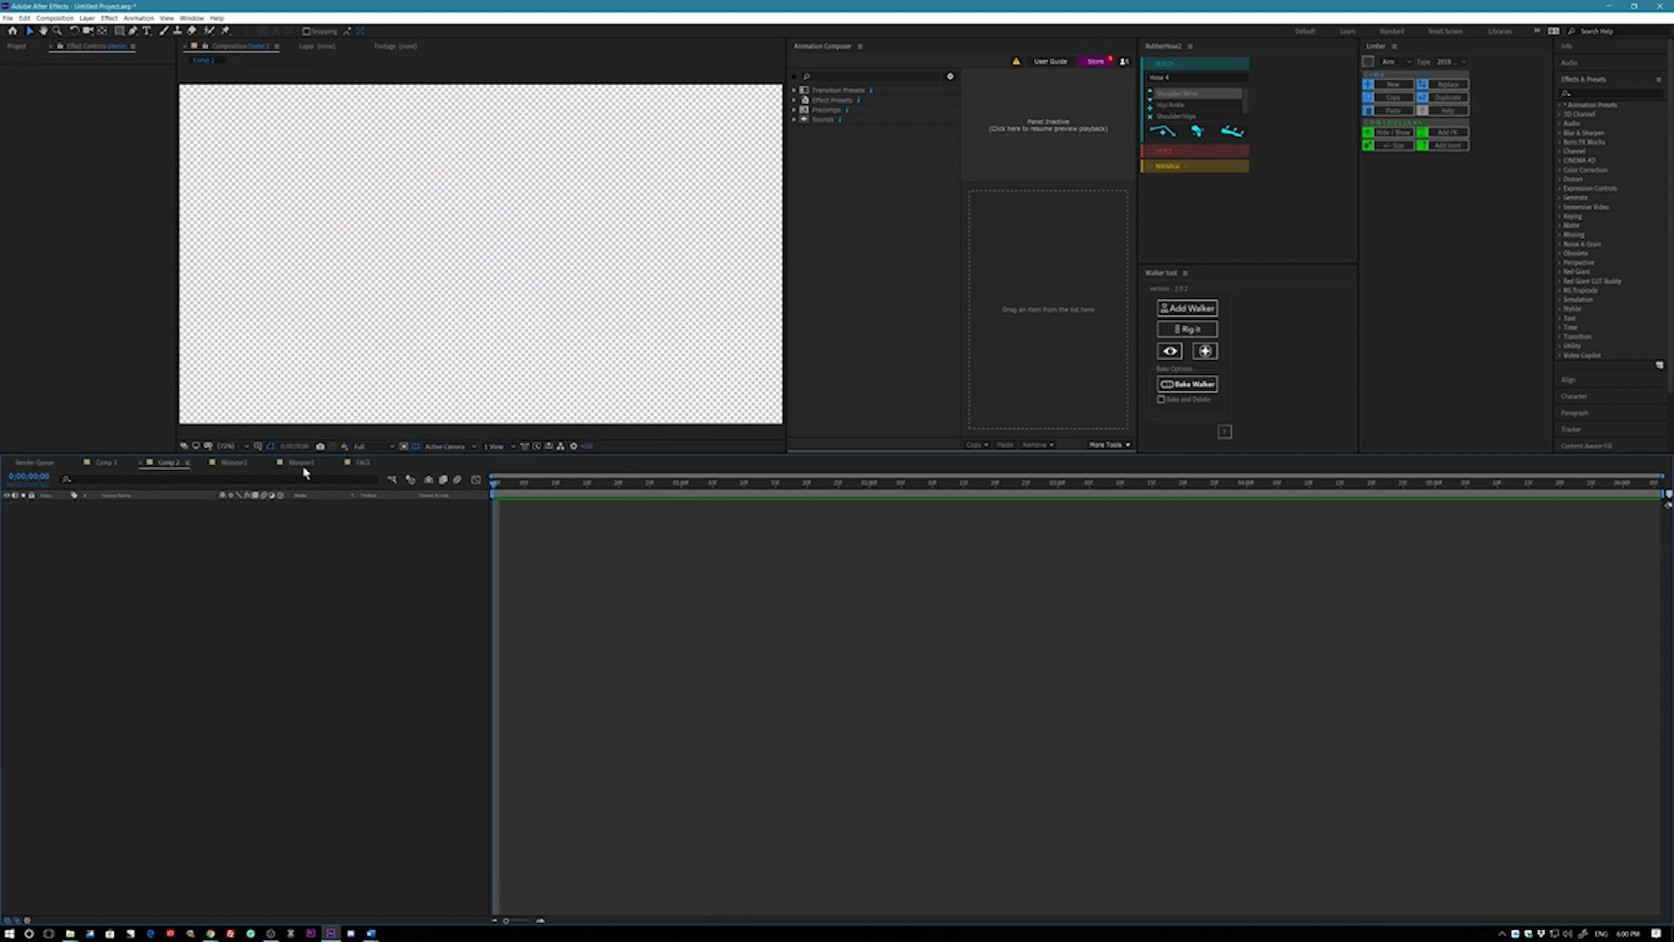
click(239, 465)
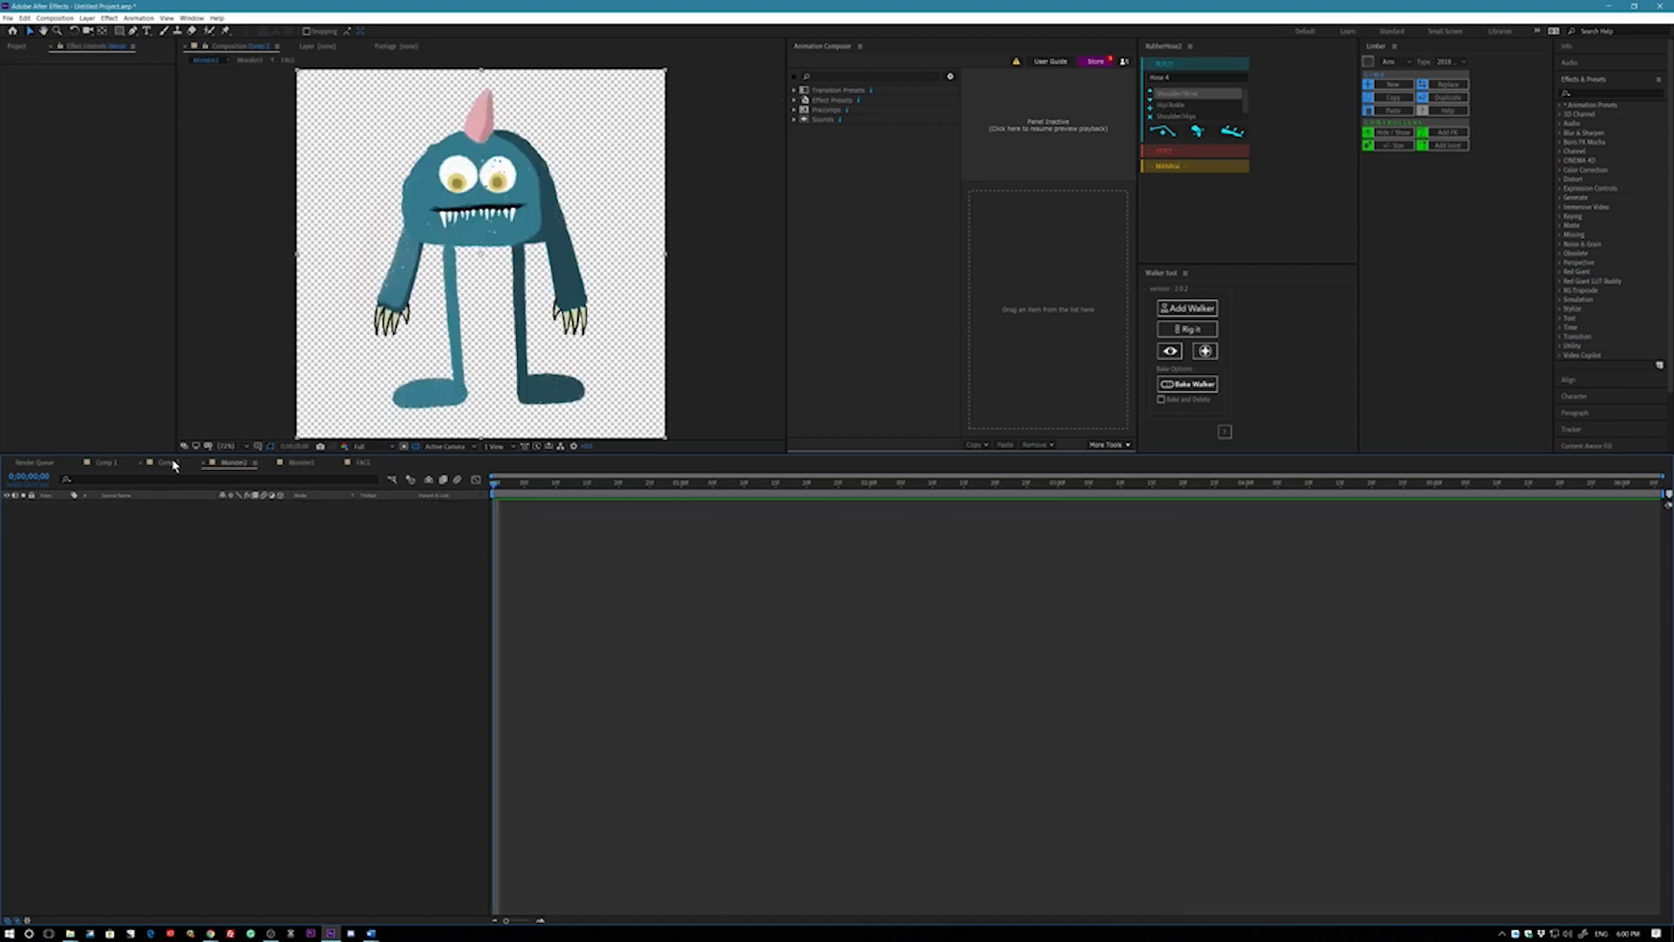
click(175, 464)
click(19, 46)
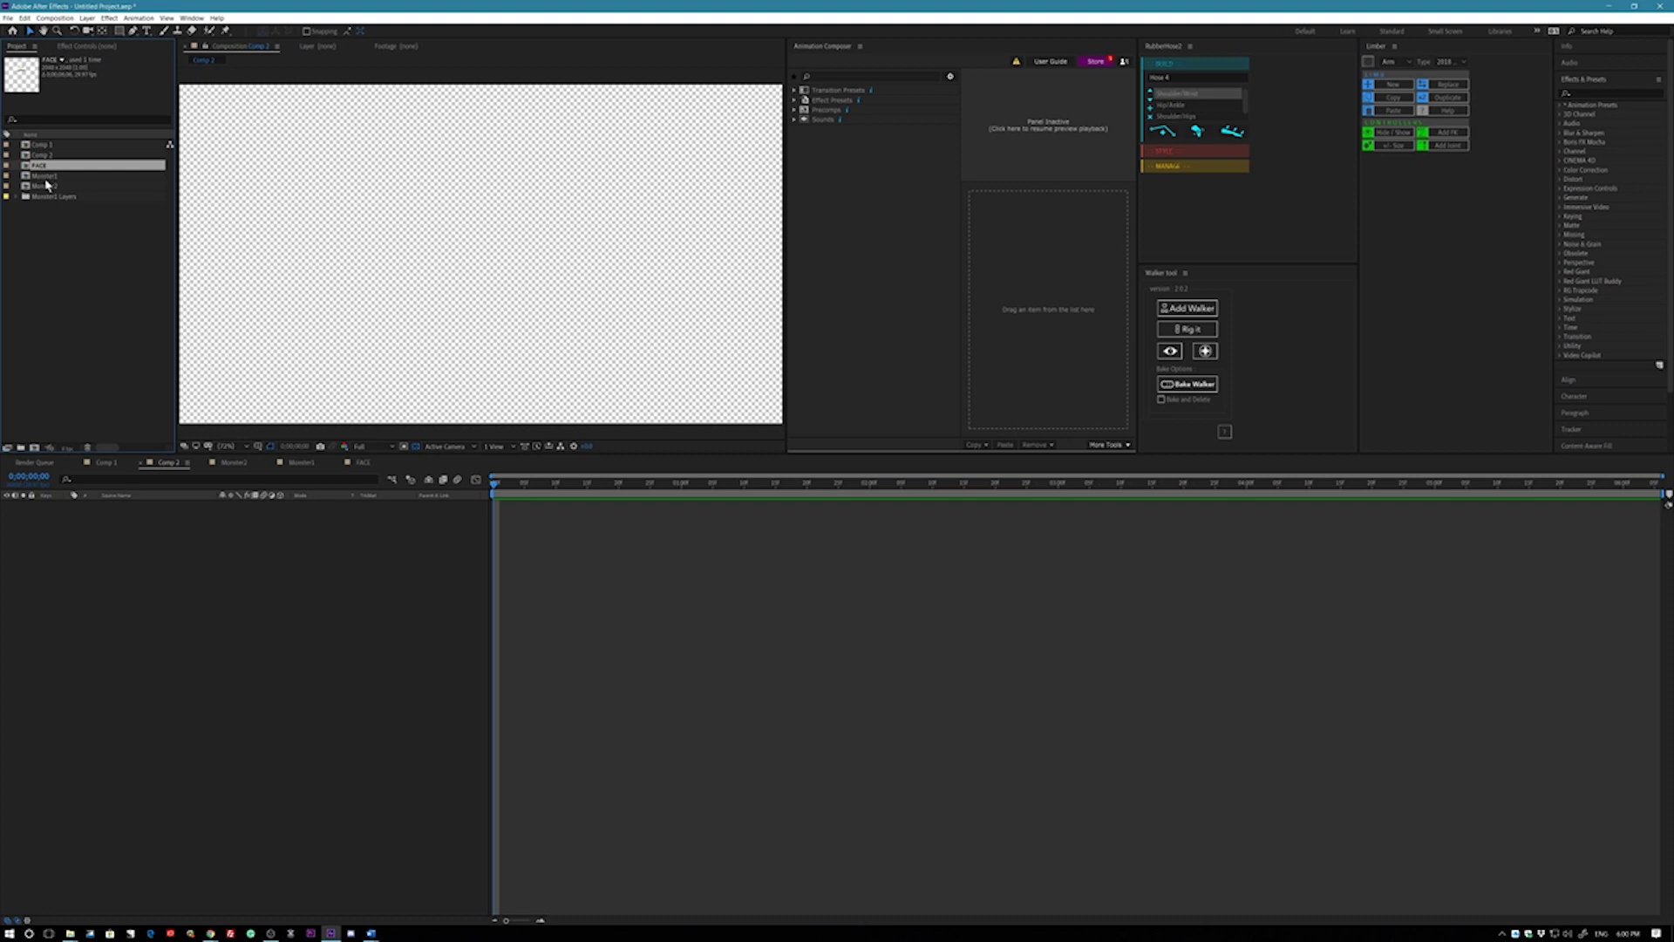
drag(46, 184, 88, 585)
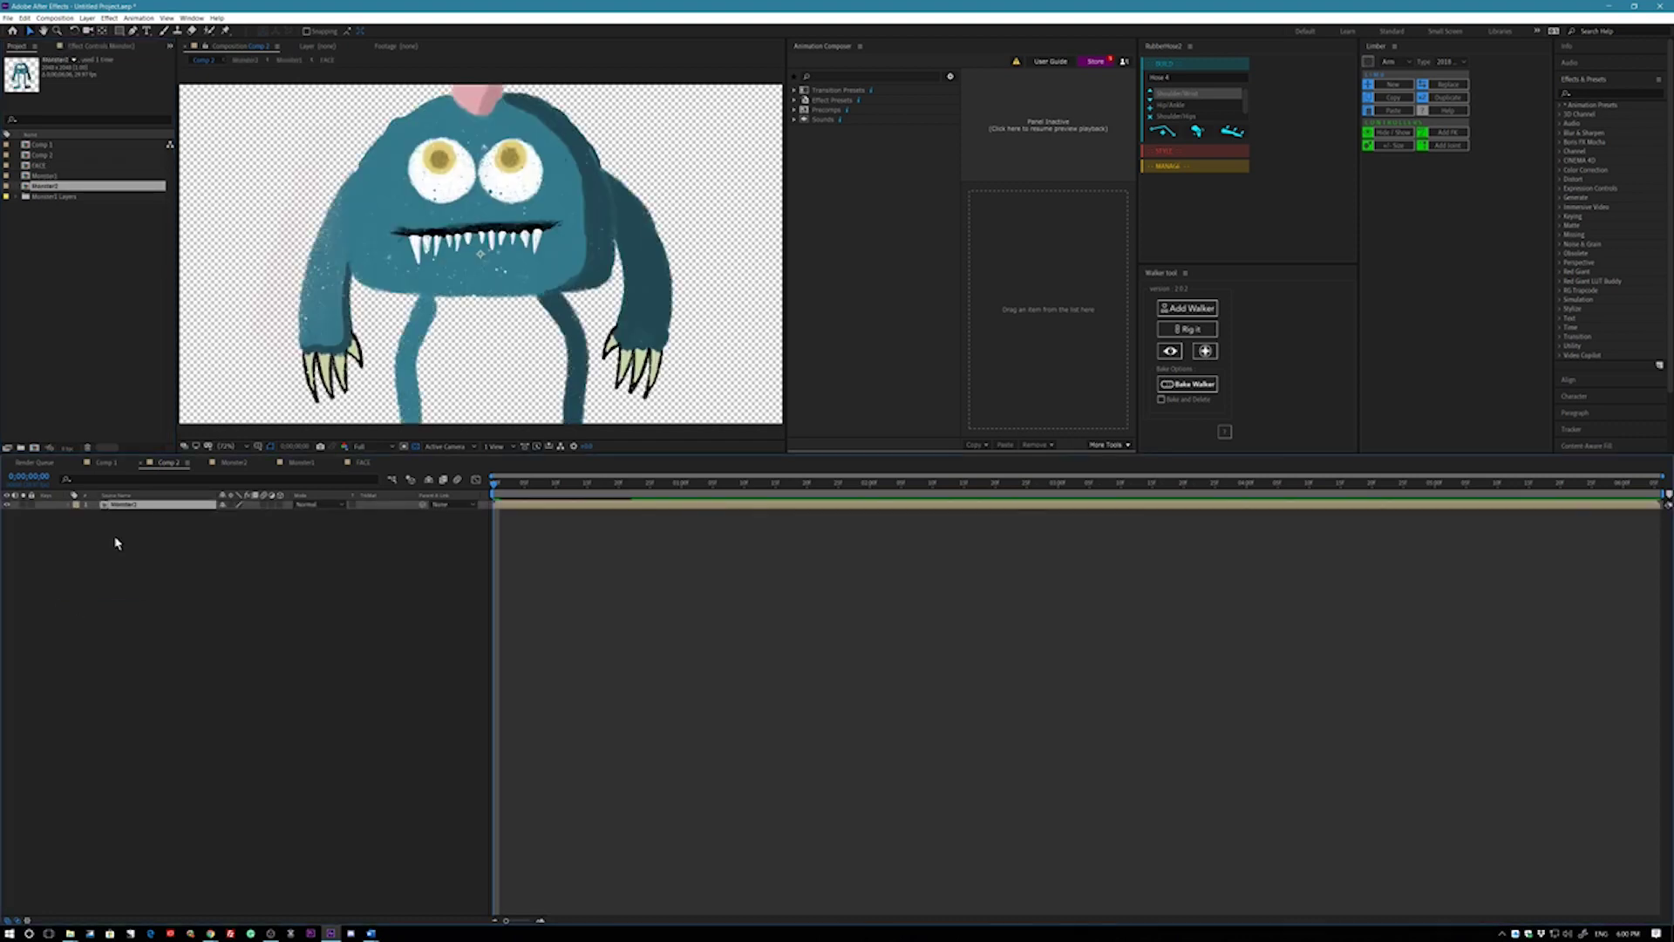
- Reduce the monster layer's Scale in Comp 2 until the whole figure fits inside the frame
click(72, 505)
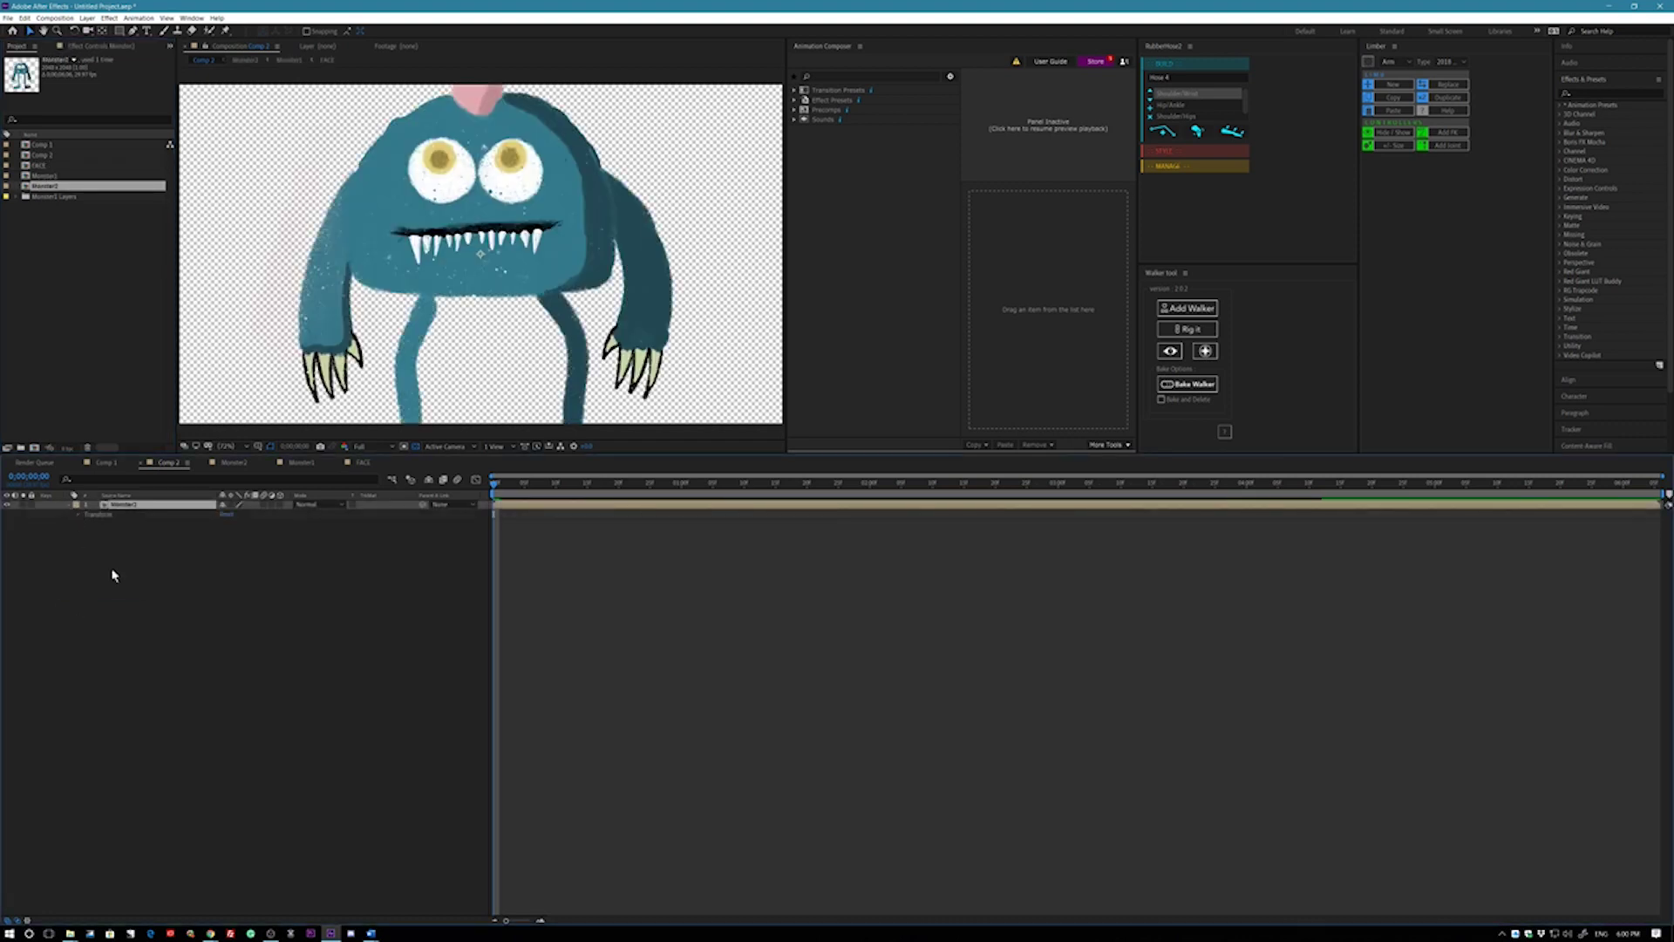
click(79, 515)
drag(234, 542, 209, 547)
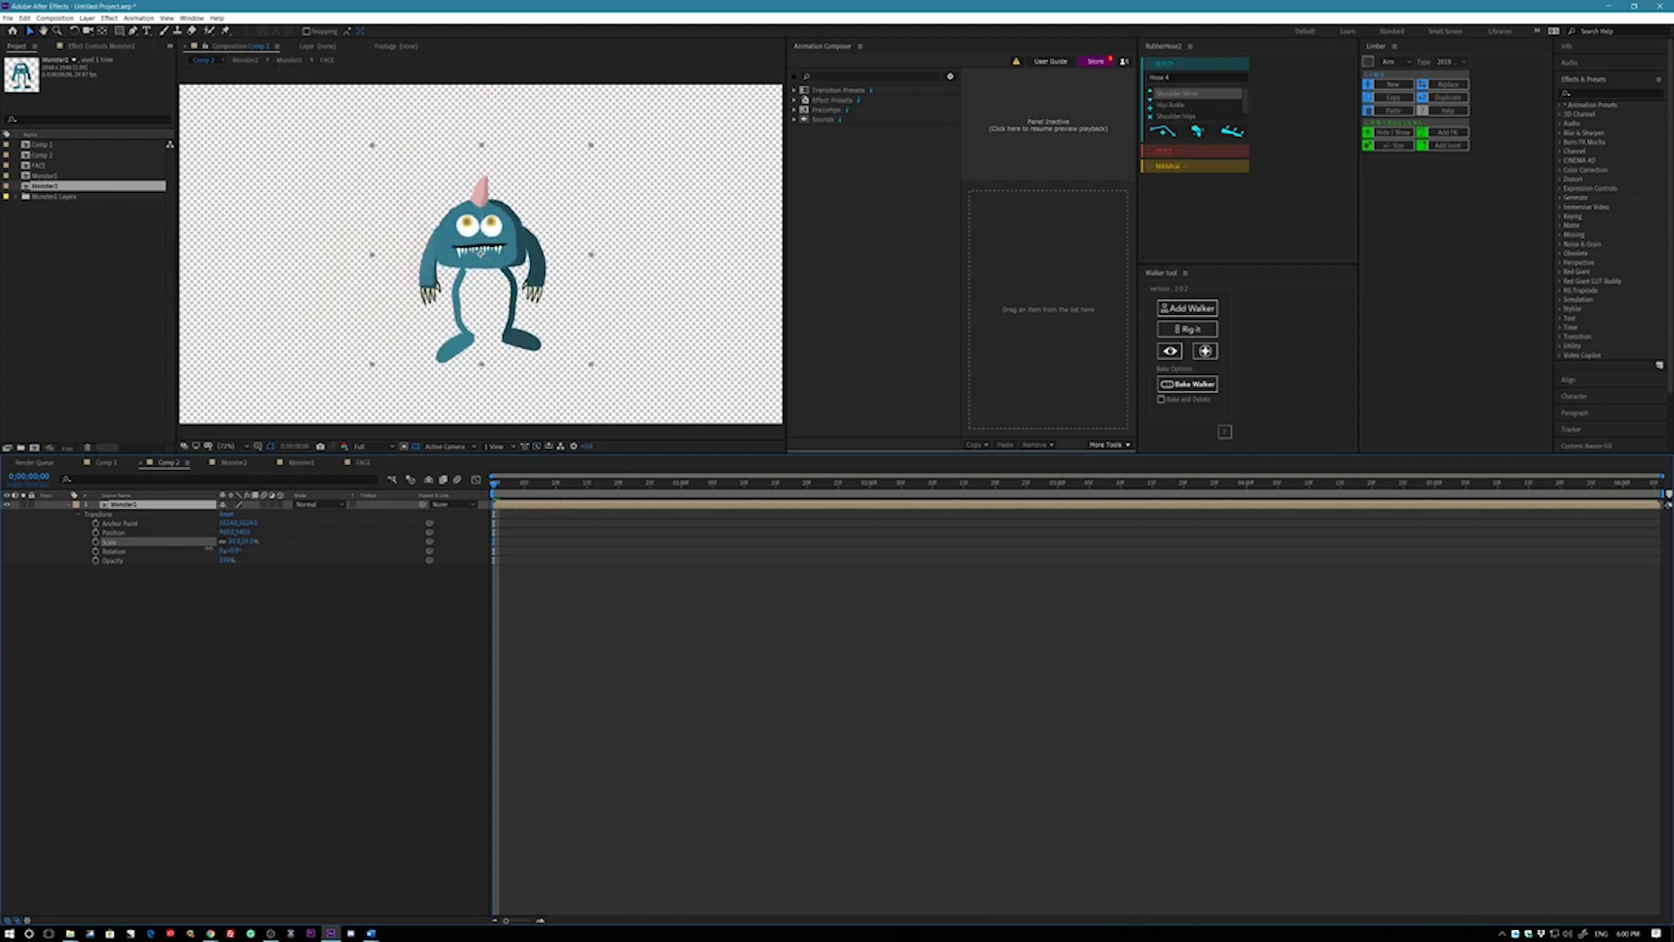
key(Return)
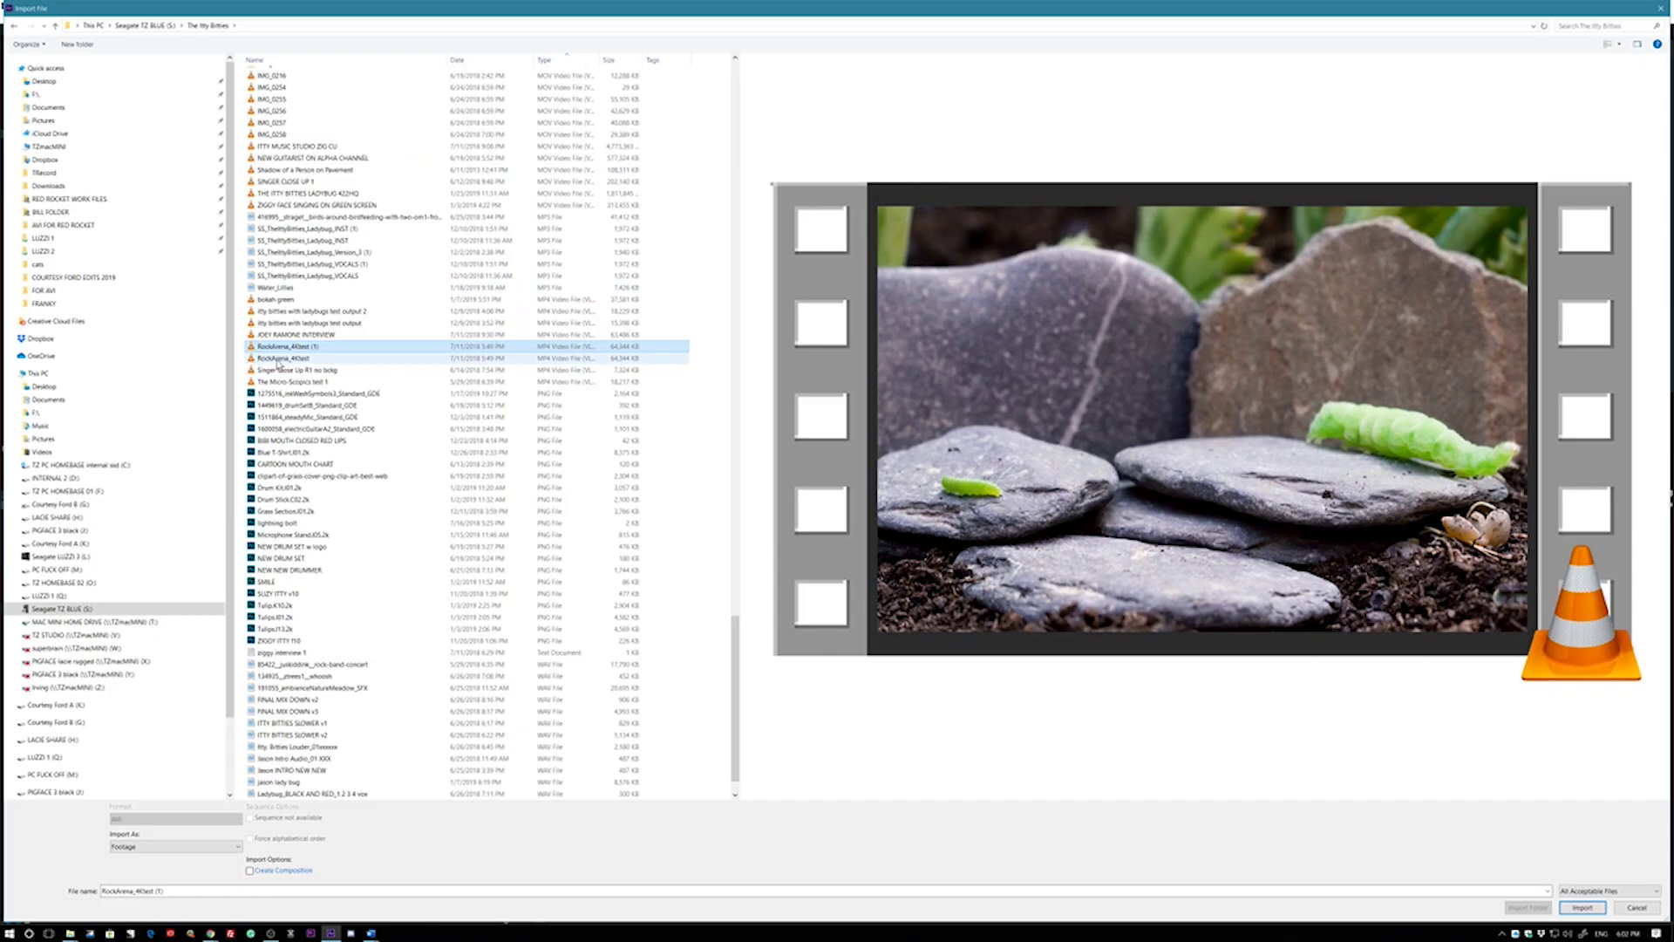
- Import the RockArena_4Ktest (1) video, place it beneath the monster layer, and return to the first frame
click(277, 359)
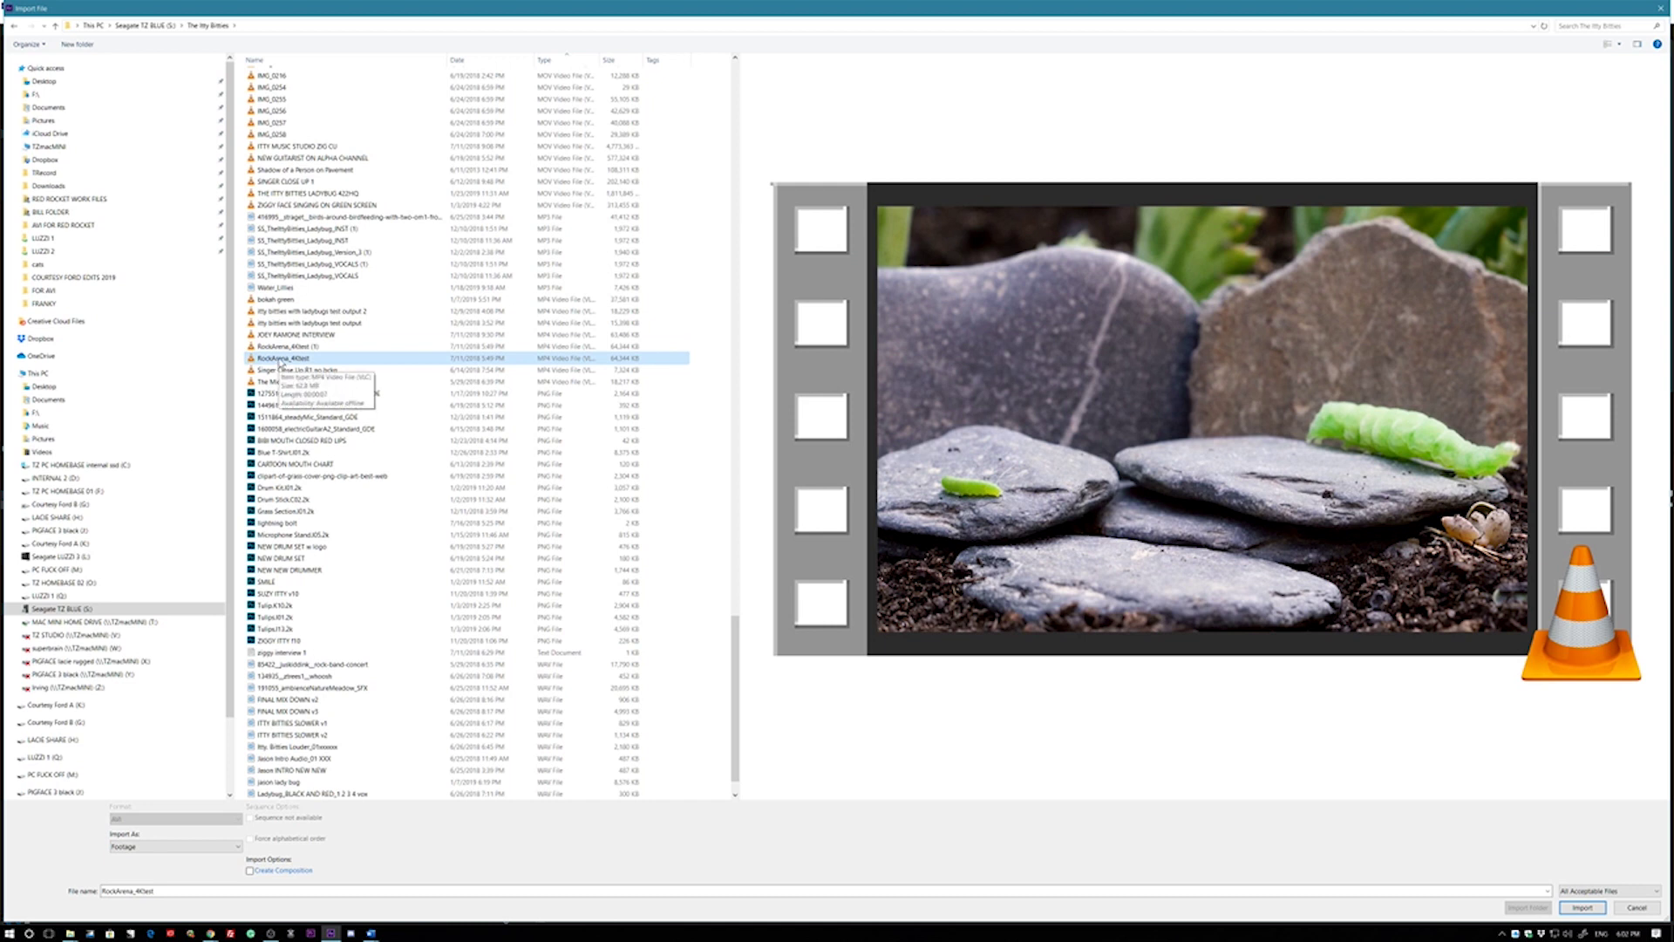
click(263, 347)
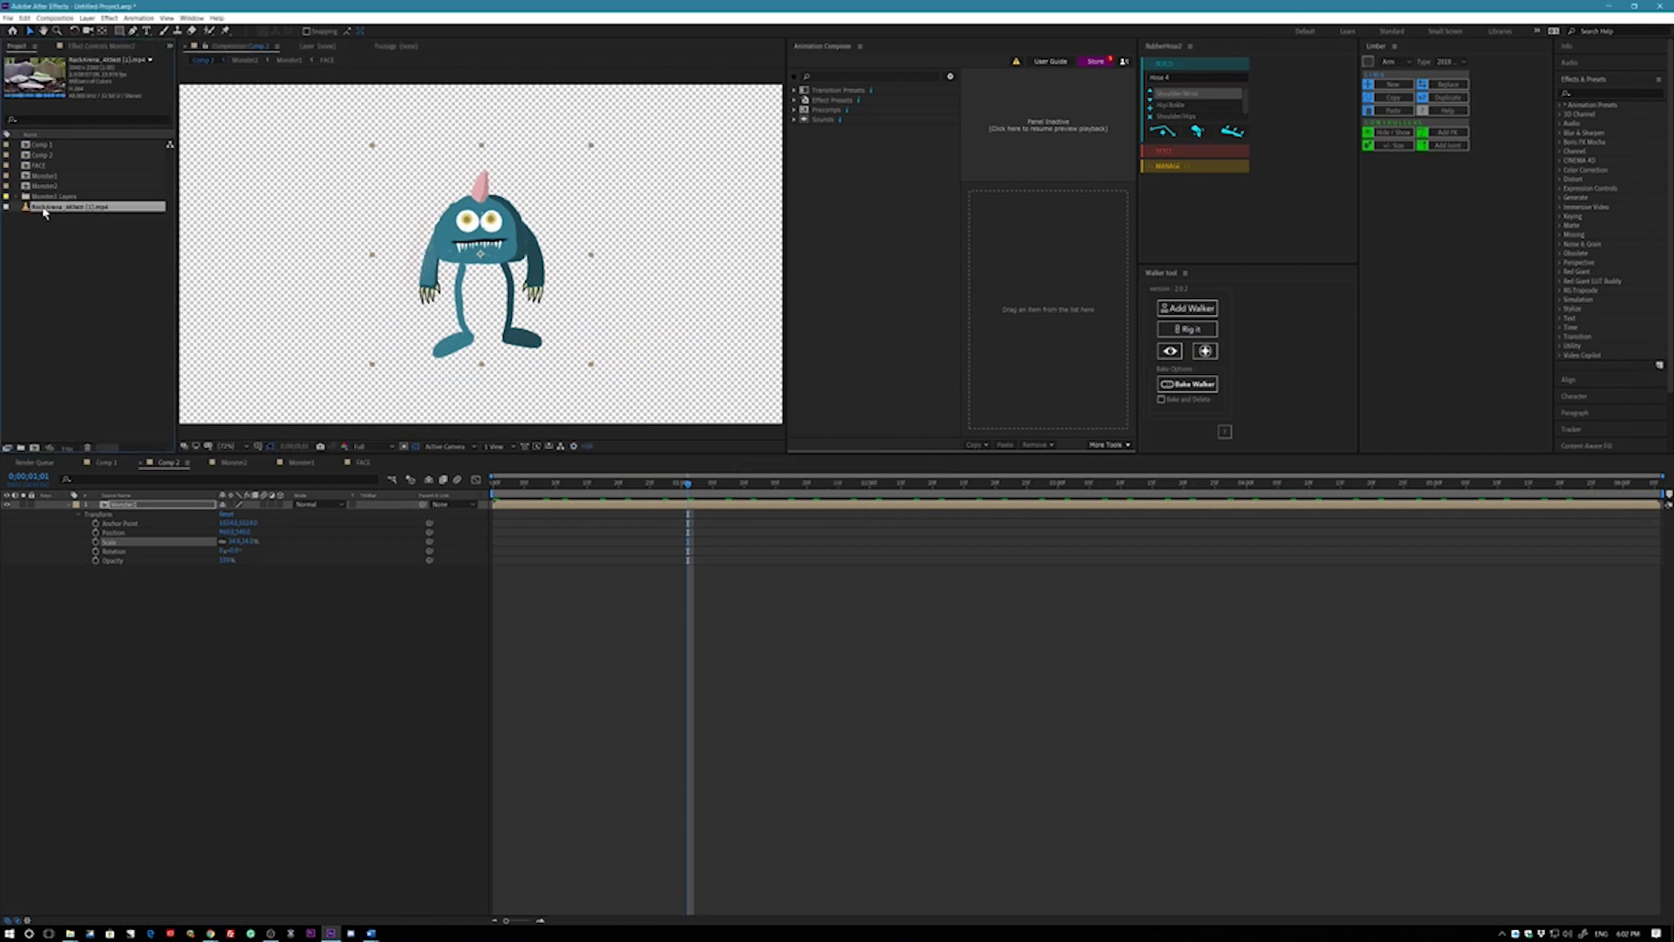
drag(44, 212, 82, 576)
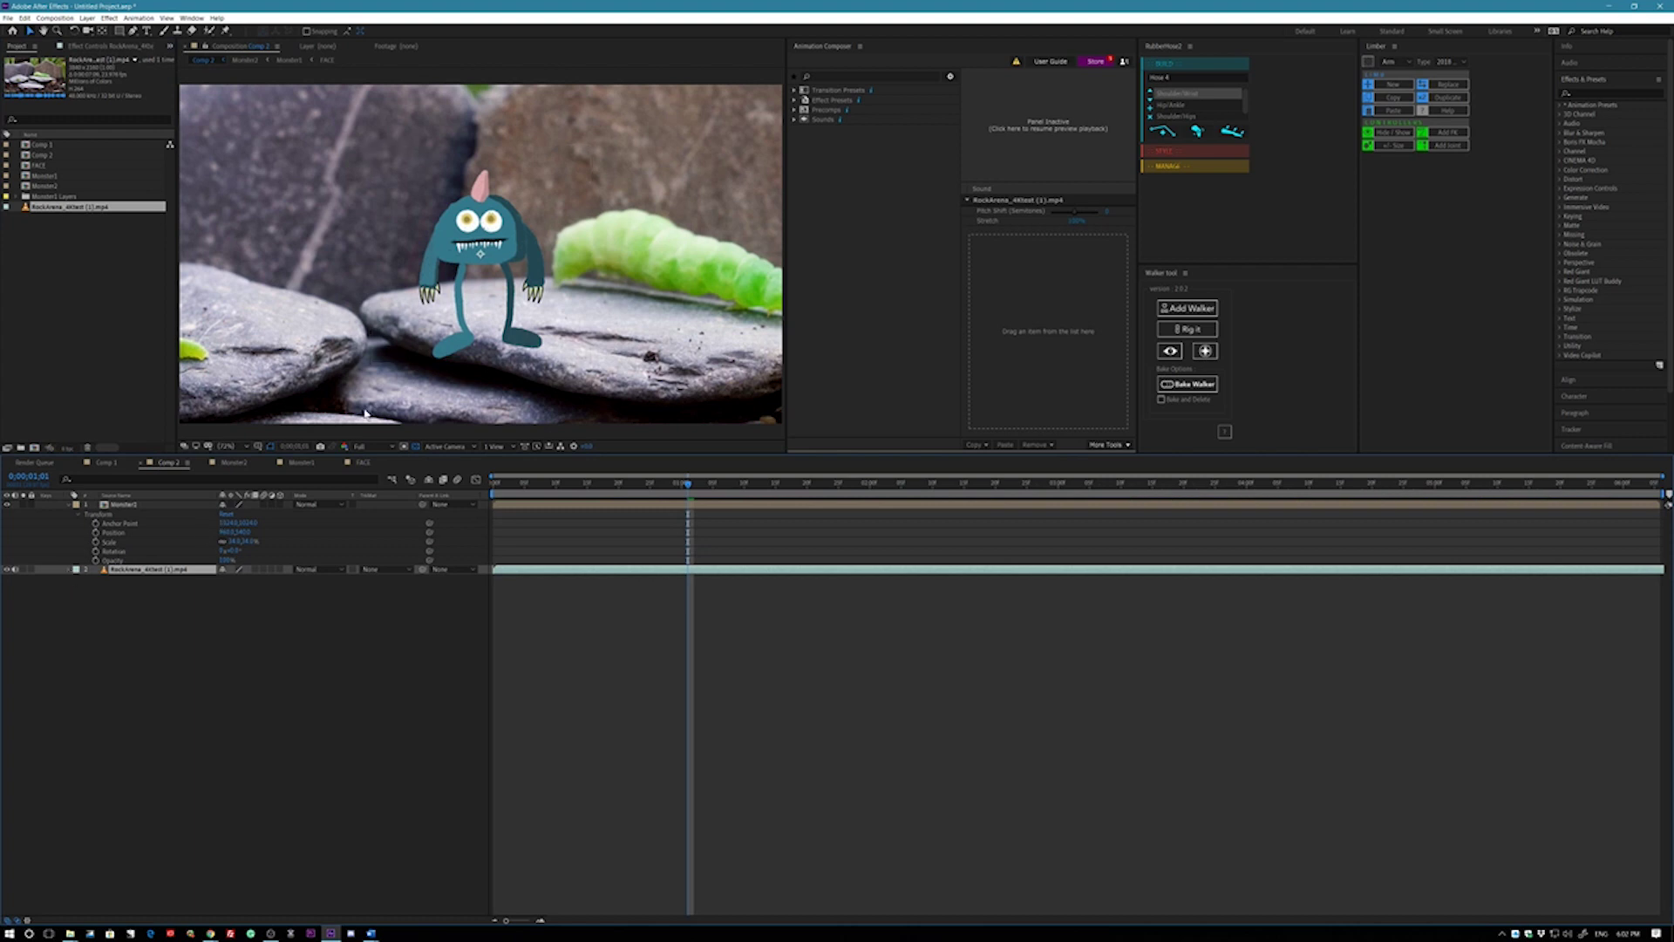
drag(538, 490, 476, 500)
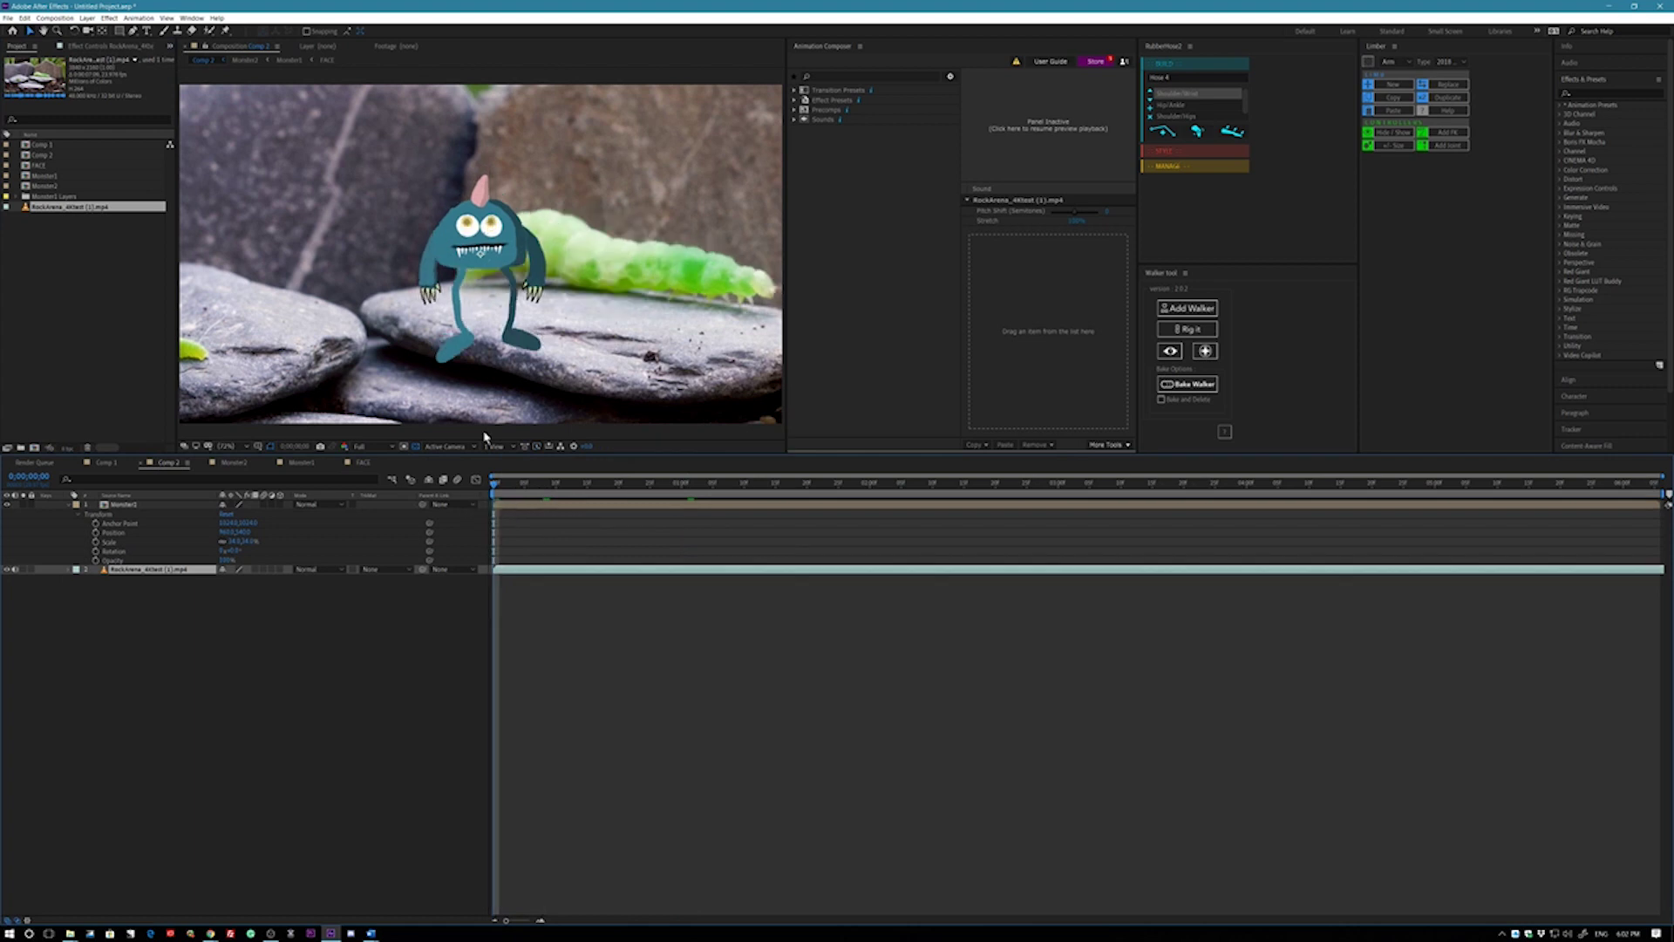
- Set the rock footage layer's Scale to 50% so it fits the composition frame
click(68, 570)
click(78, 579)
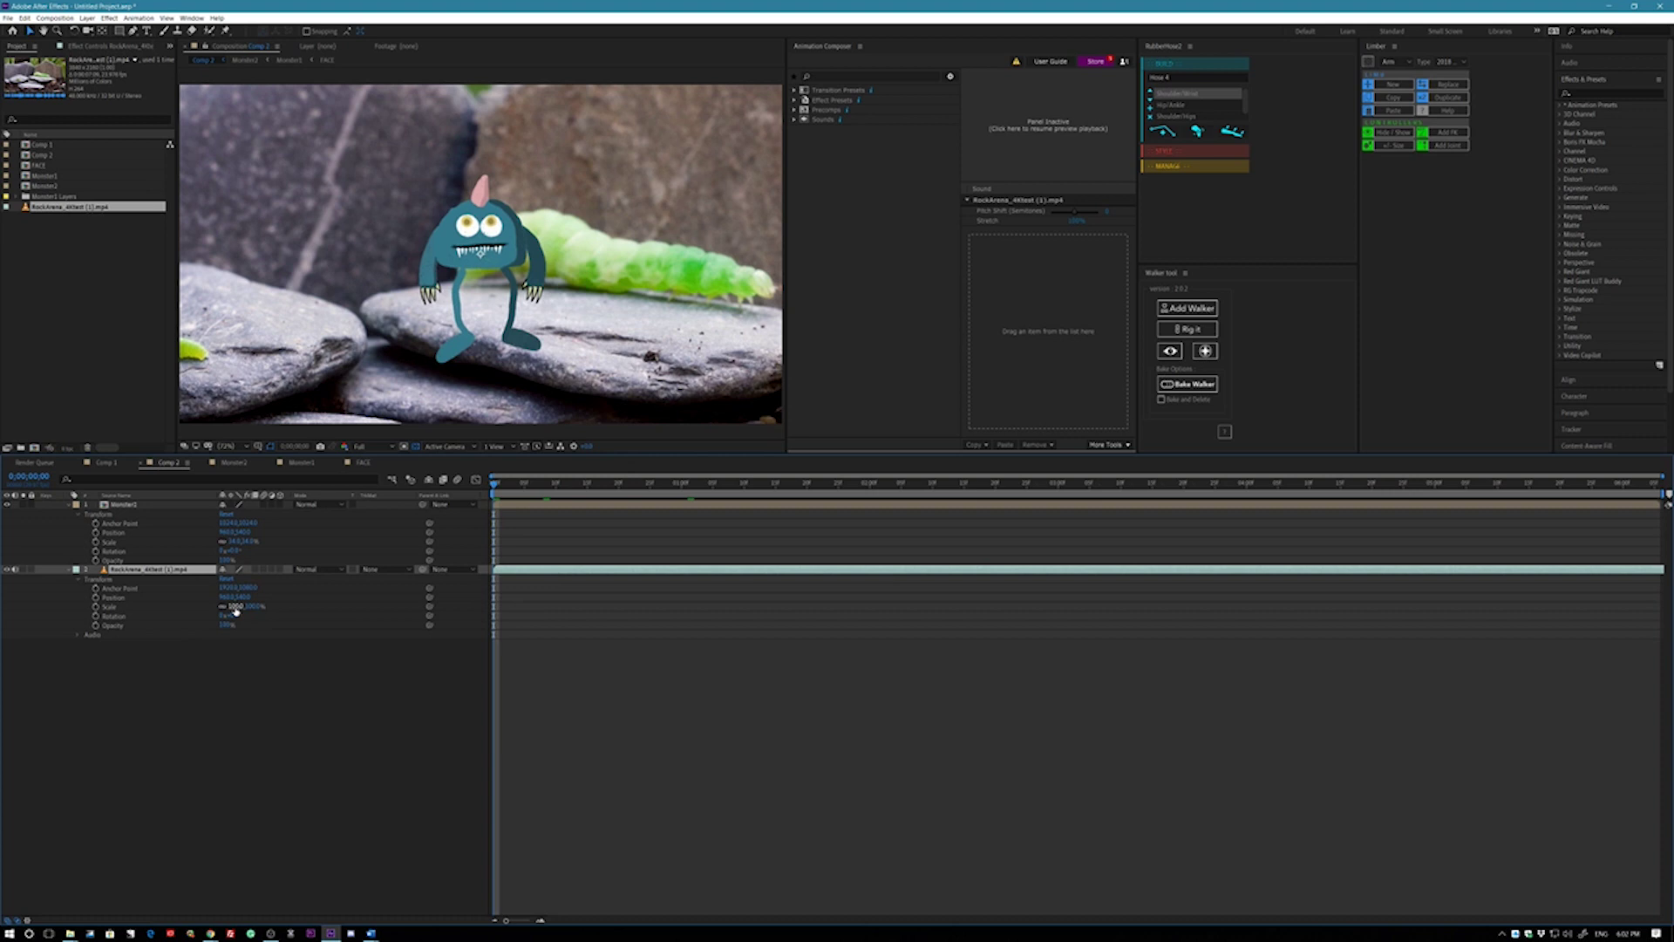
mouse_move(235, 610)
mouse_down()
mouse_move(190, 610)
mouse_move(213, 611)
mouse_up()
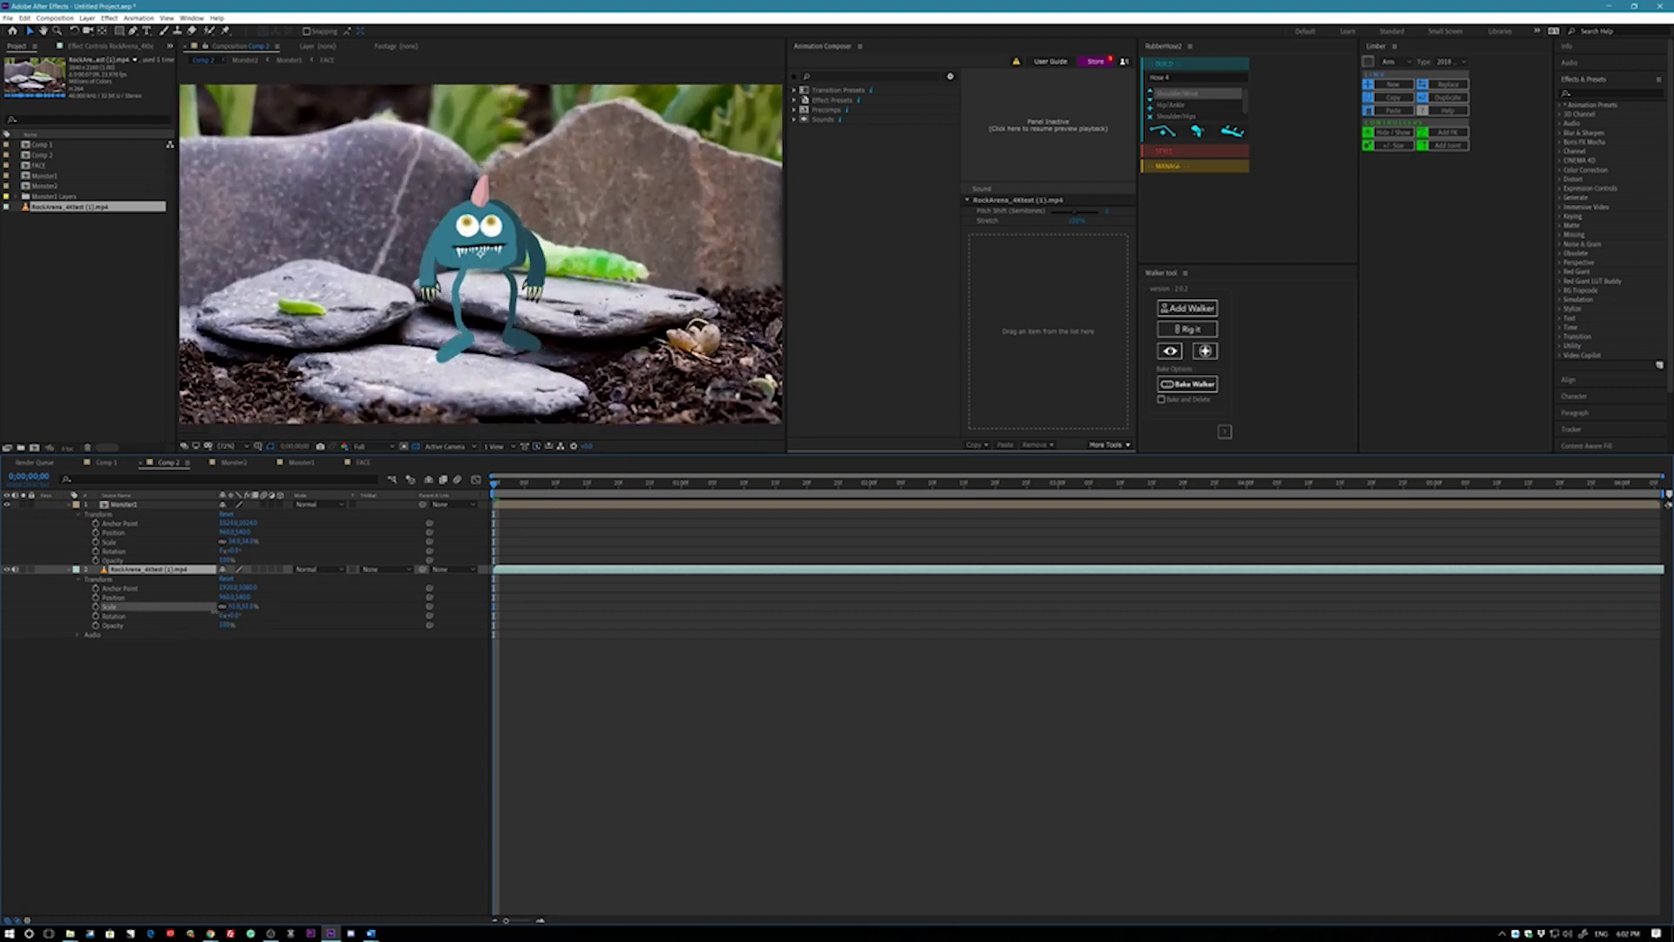
key(Return)
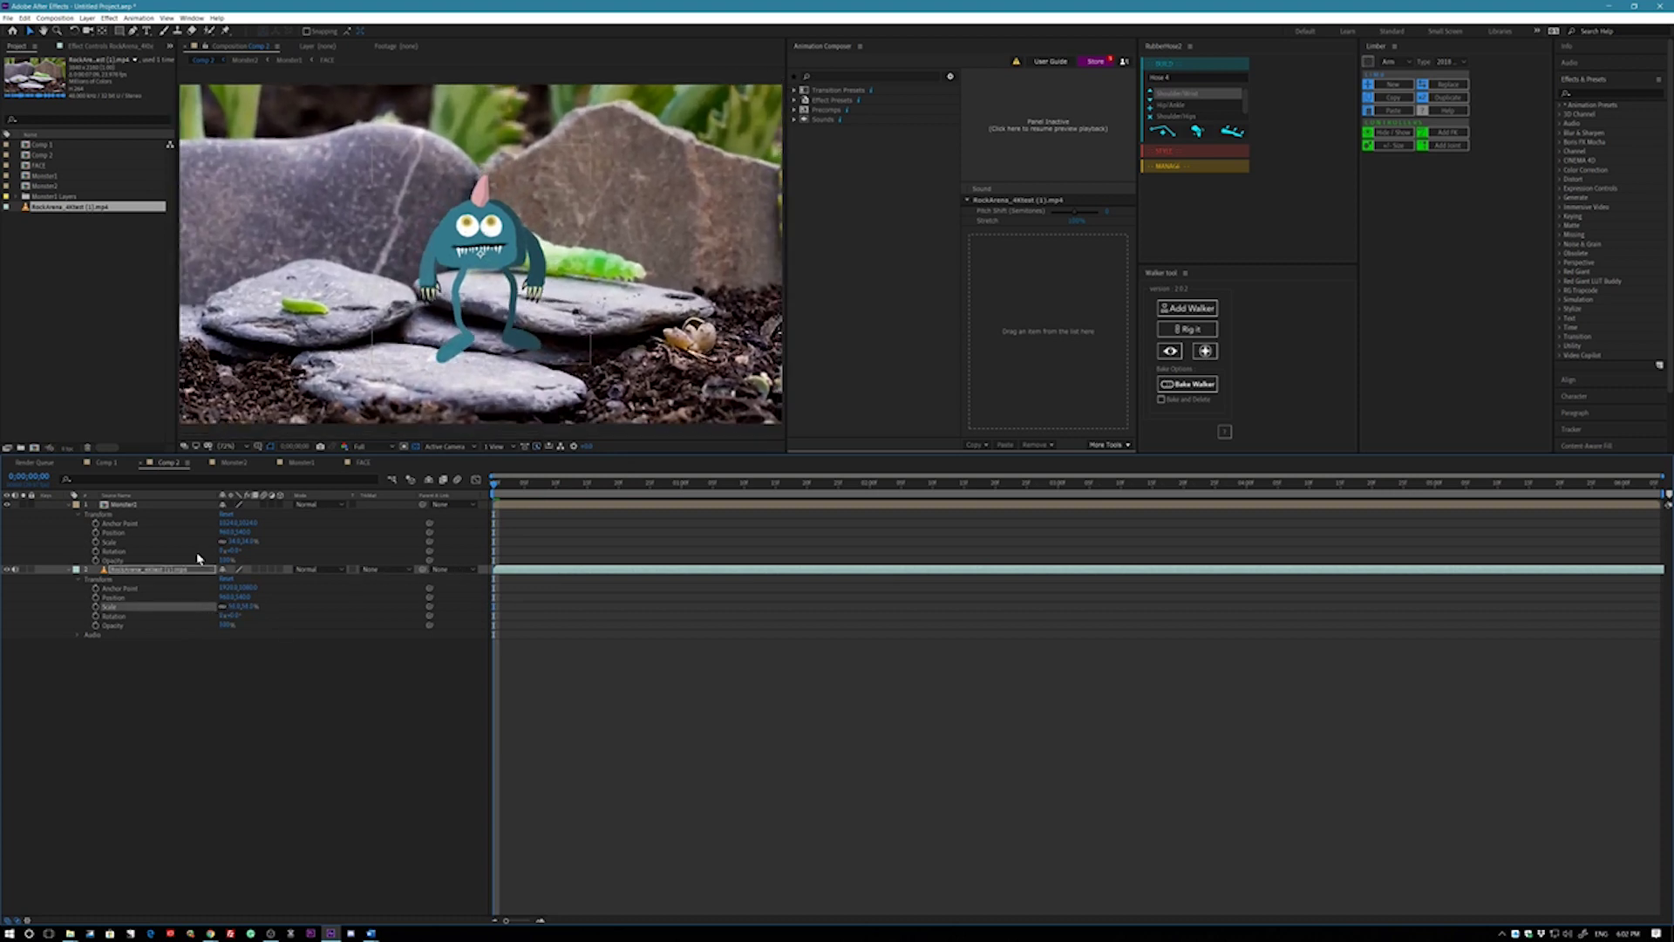
- Move the monster onto the flat rock in front of the large caterpillar and scale it down further
click(500, 291)
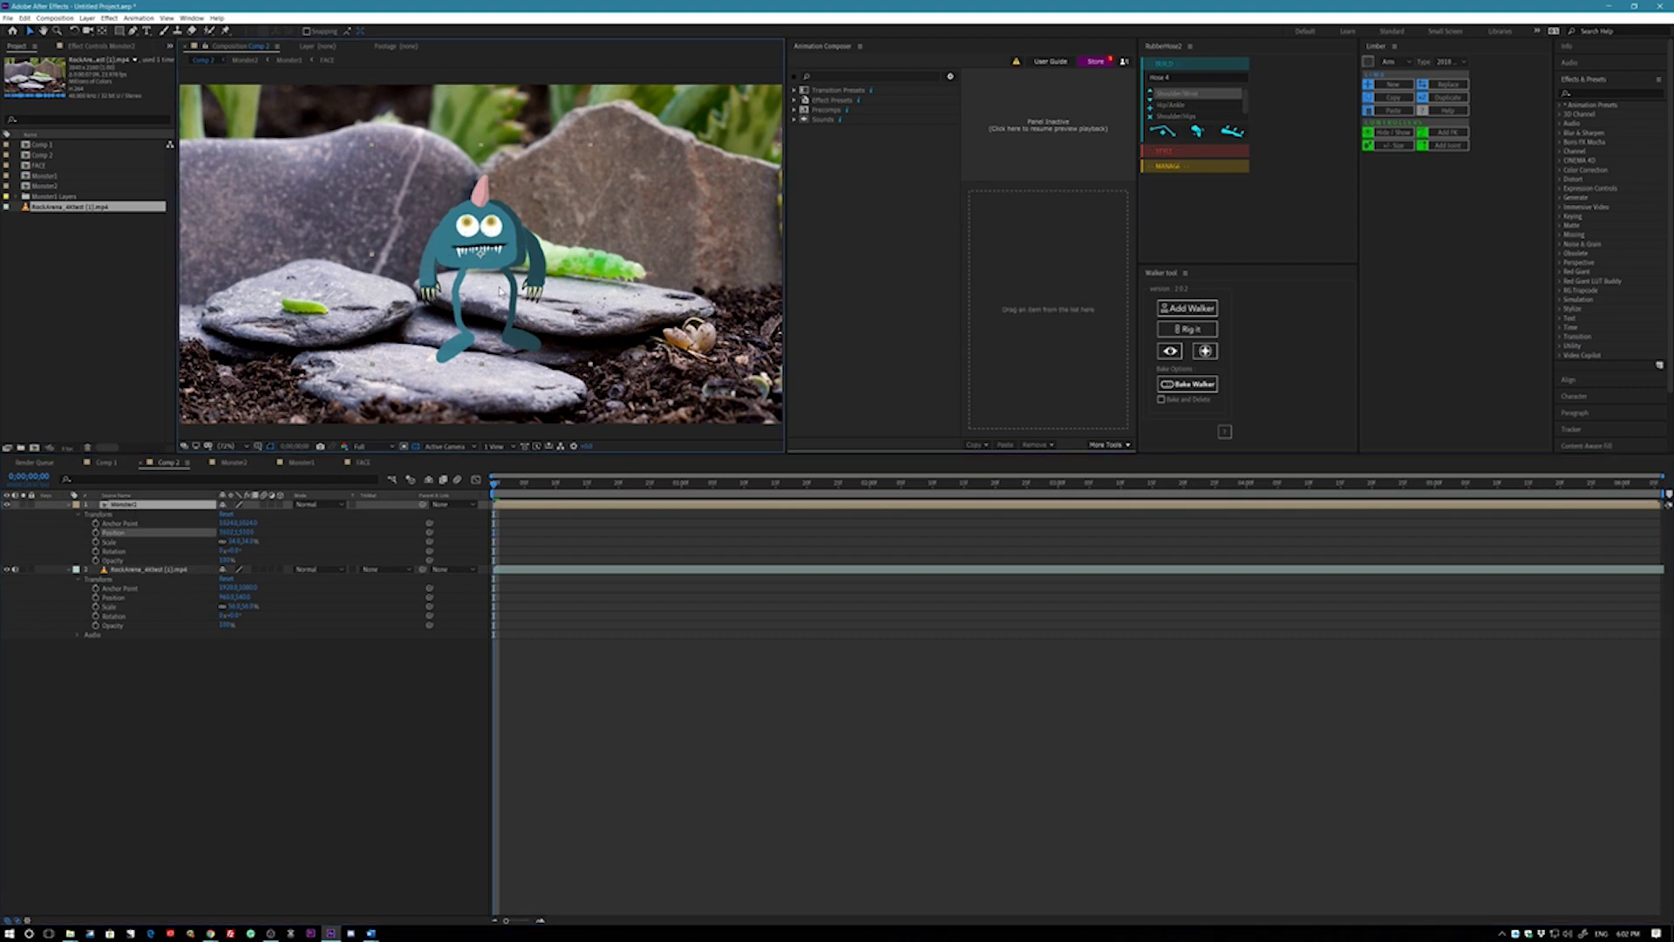
drag(500, 291, 559, 264)
drag(652, 128, 605, 221)
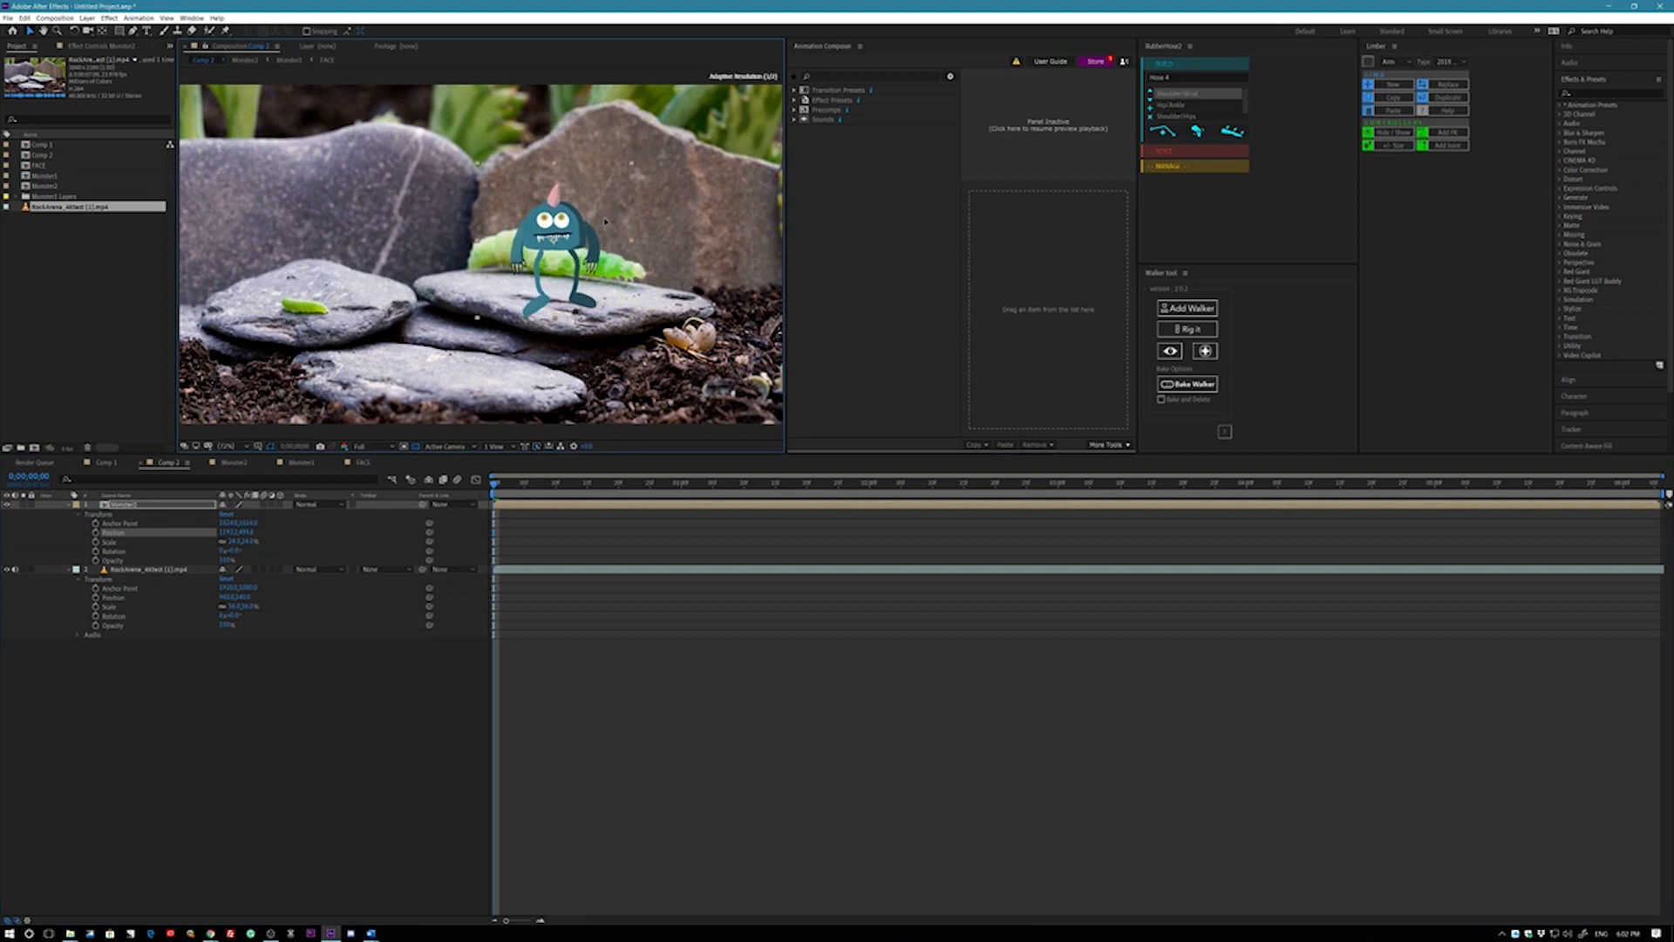
- Duplicate the monster layer in Comp 2
click(312, 688)
click(118, 506)
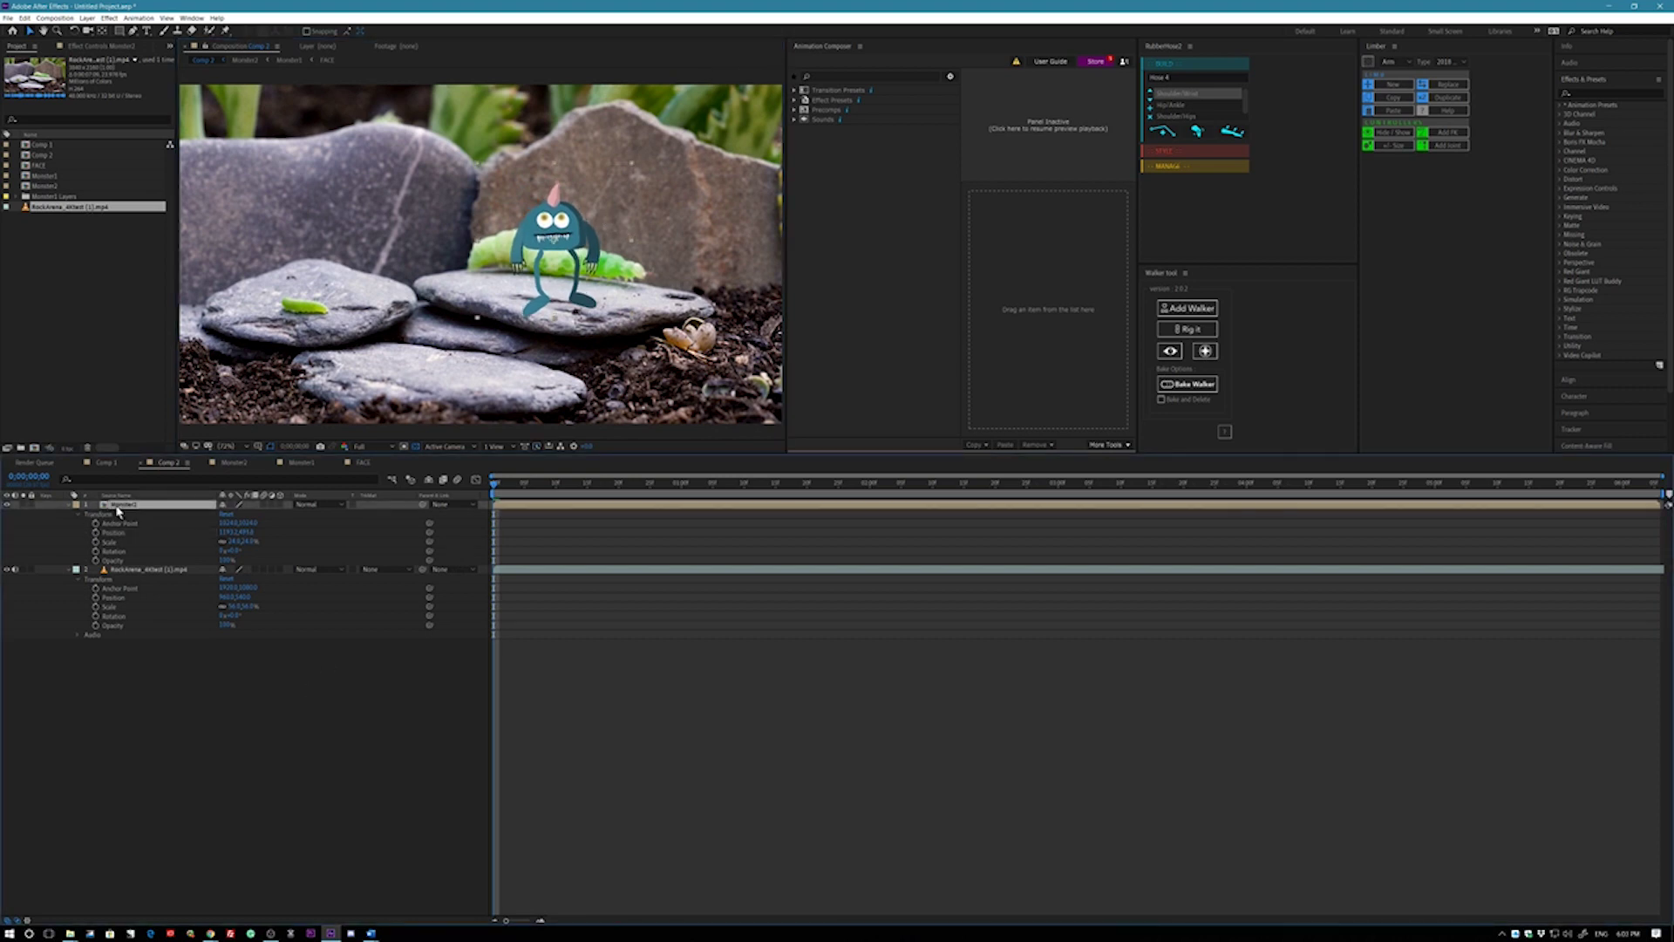
key(ctrl+d)
- Apply Drop Shadow to the lower monster copy with Shadow Only enabled, and increase its Softness
click(1585, 95)
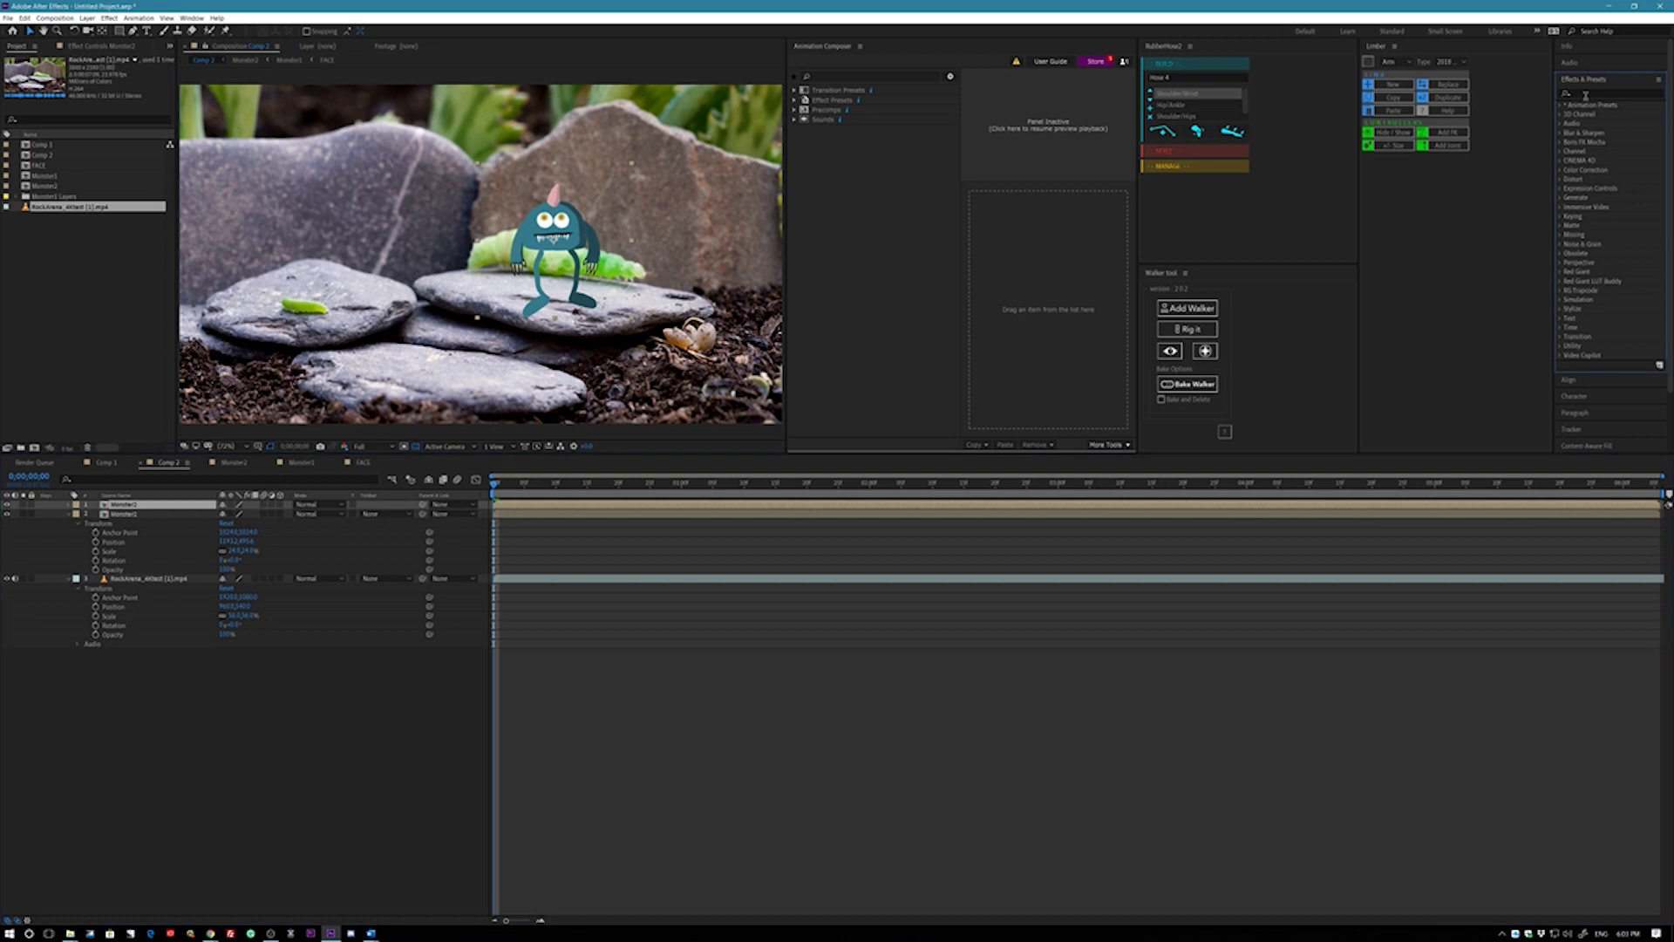
text(dr)
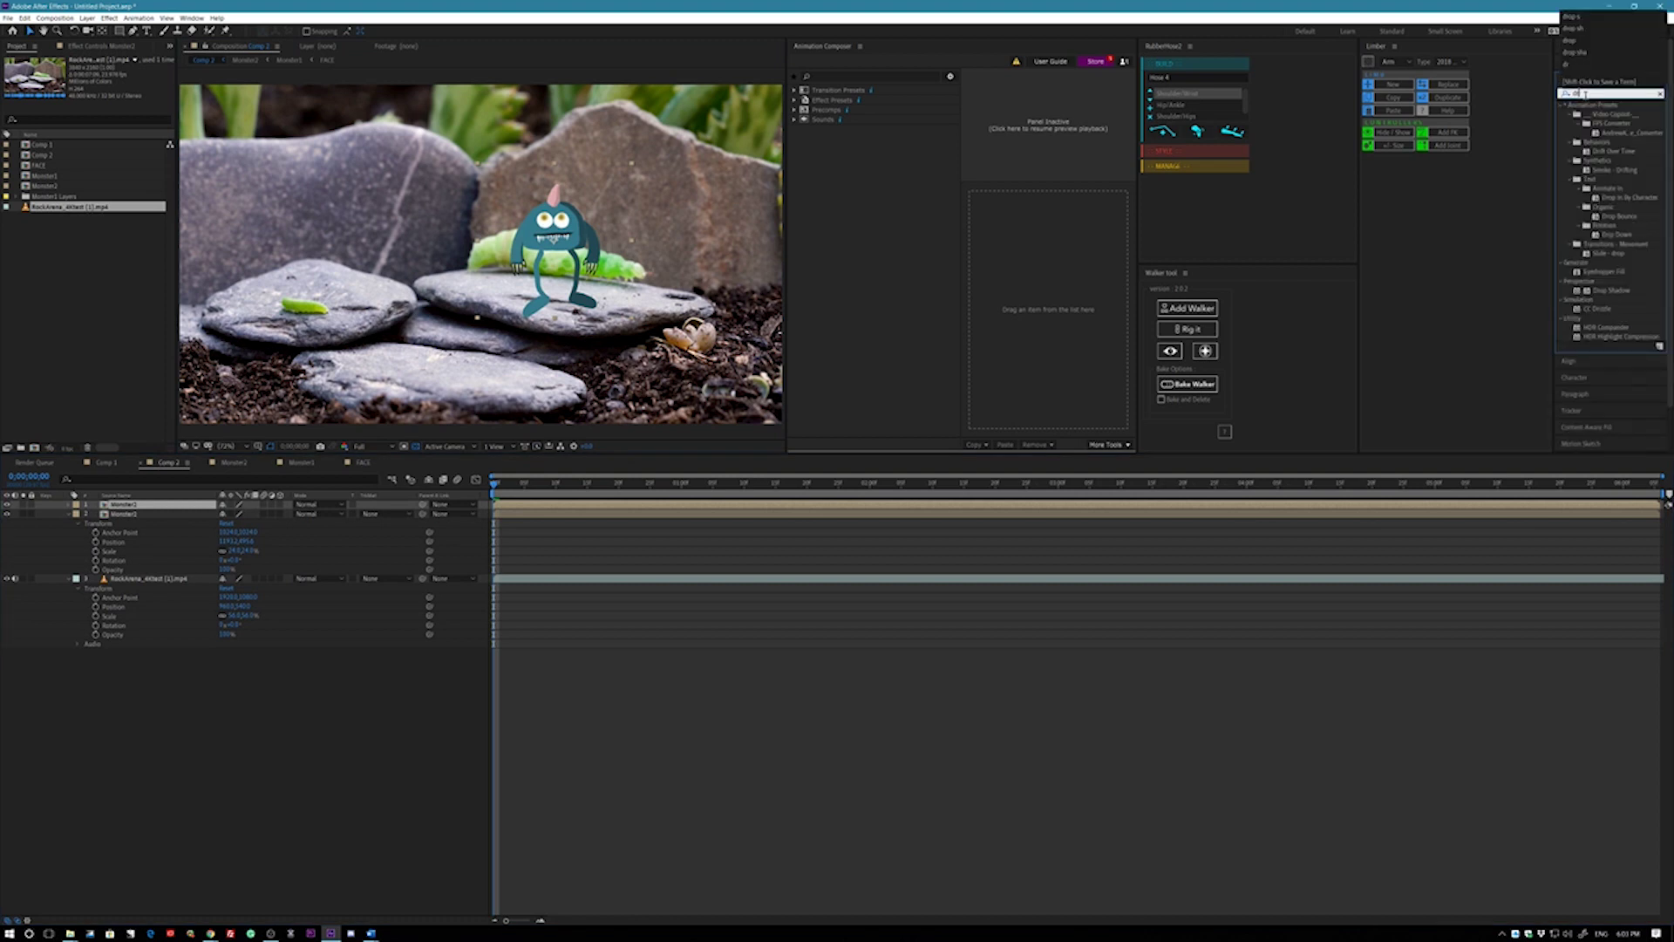
text(op s)
click(1611, 114)
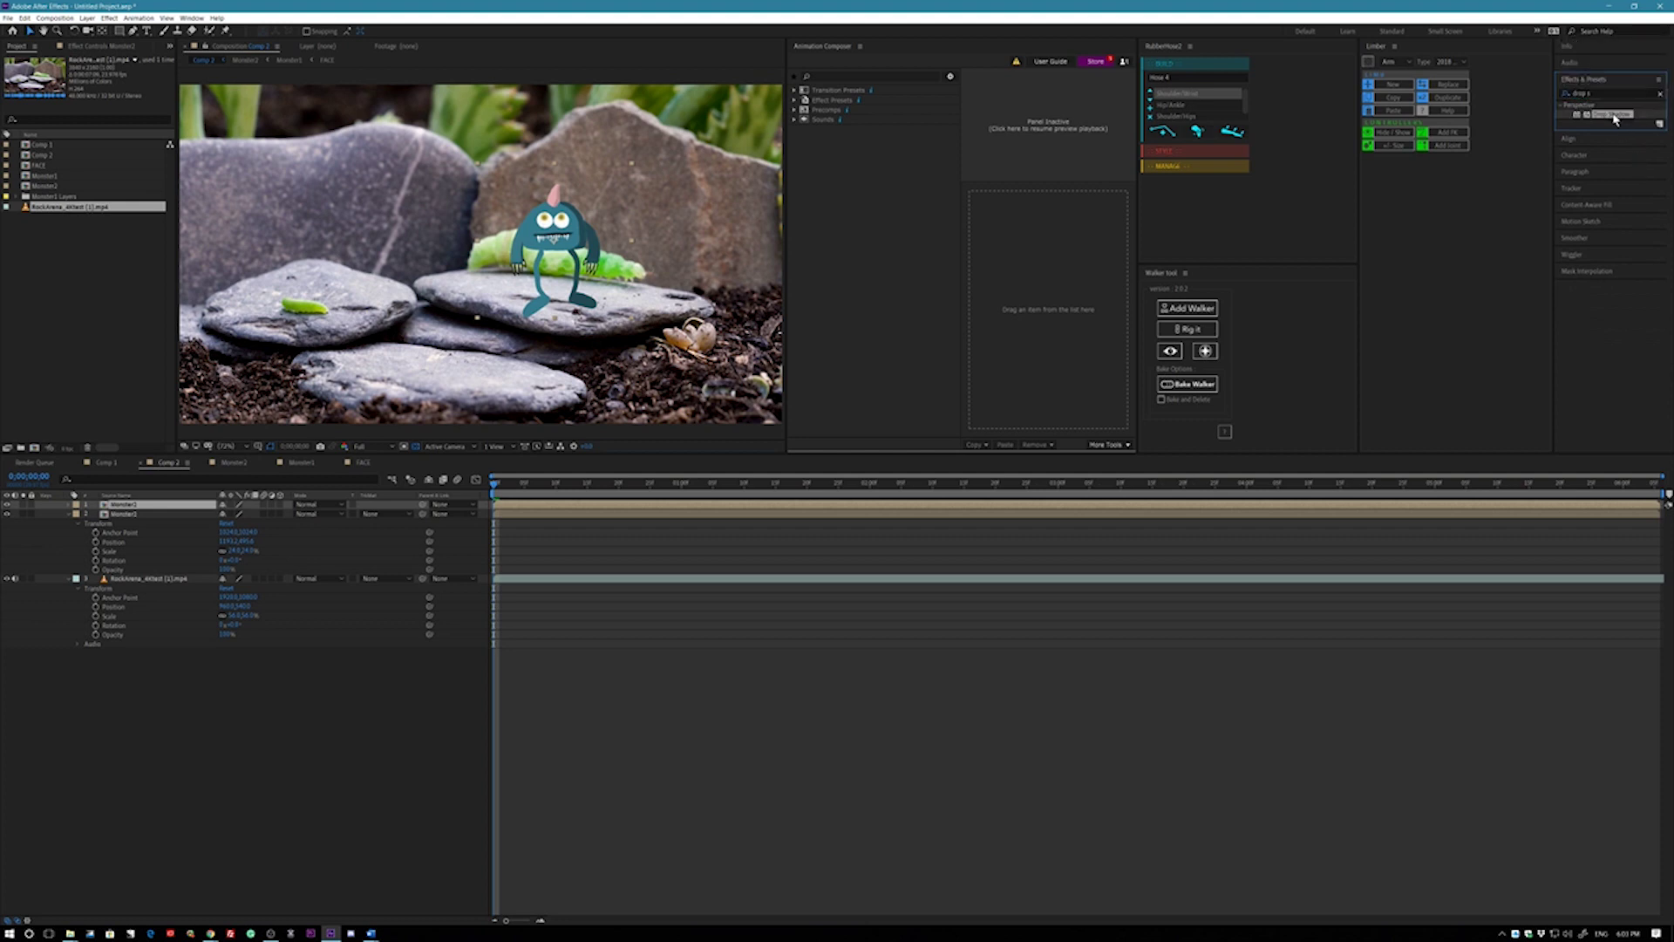
drag(1614, 119, 572, 549)
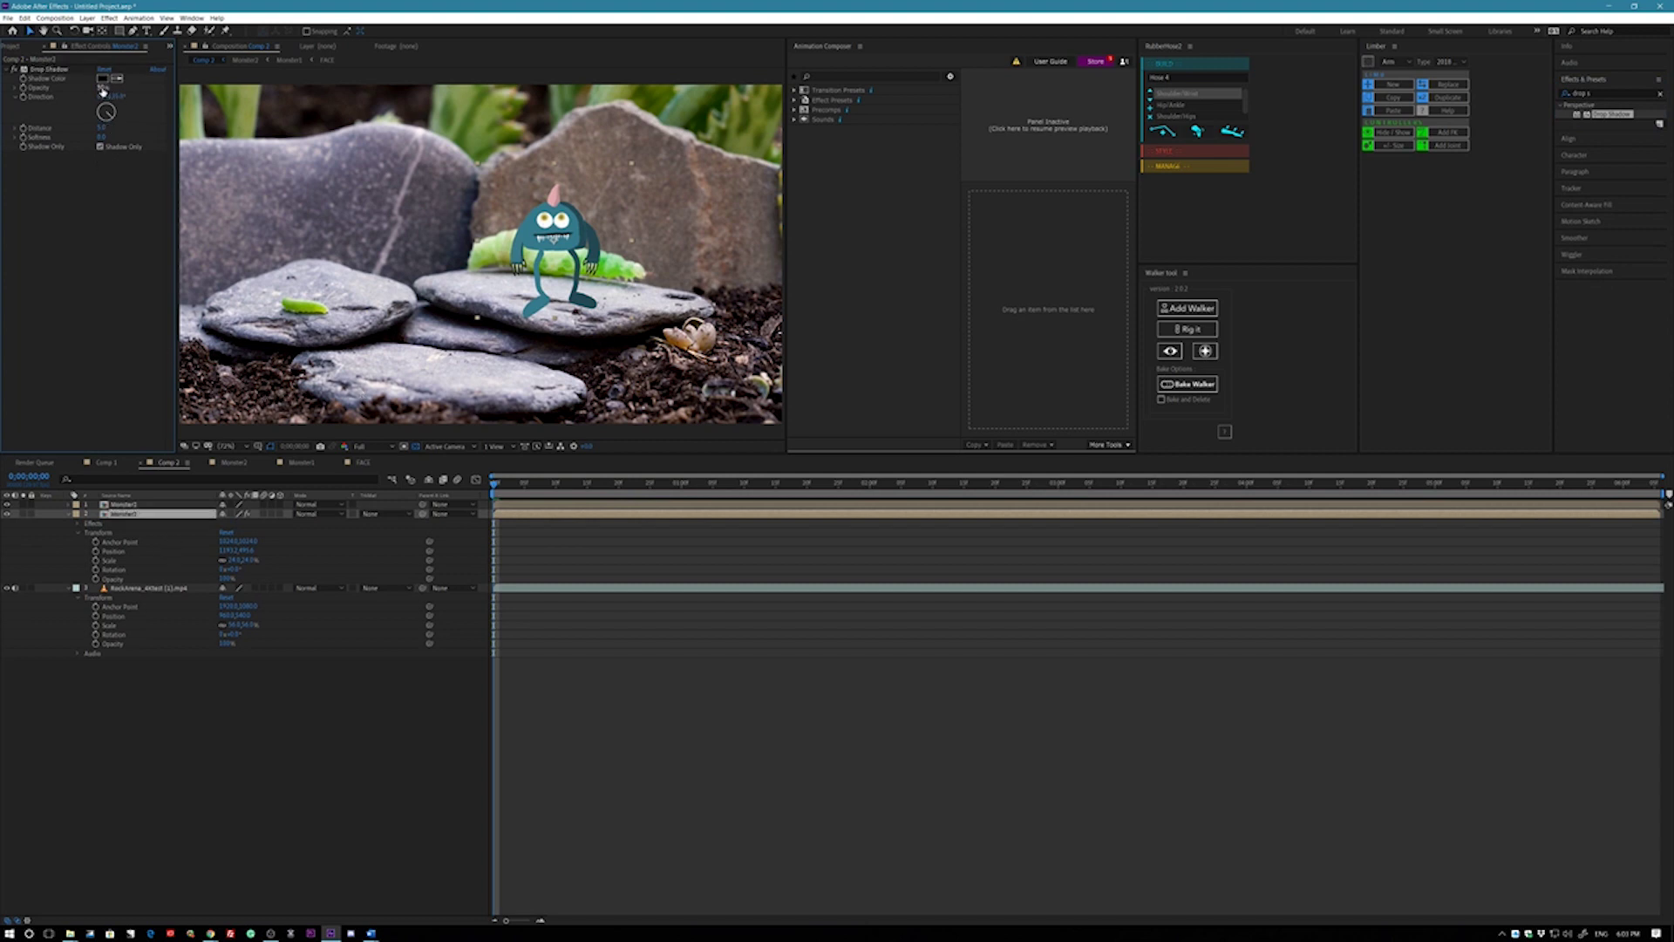
drag(106, 137, 136, 140)
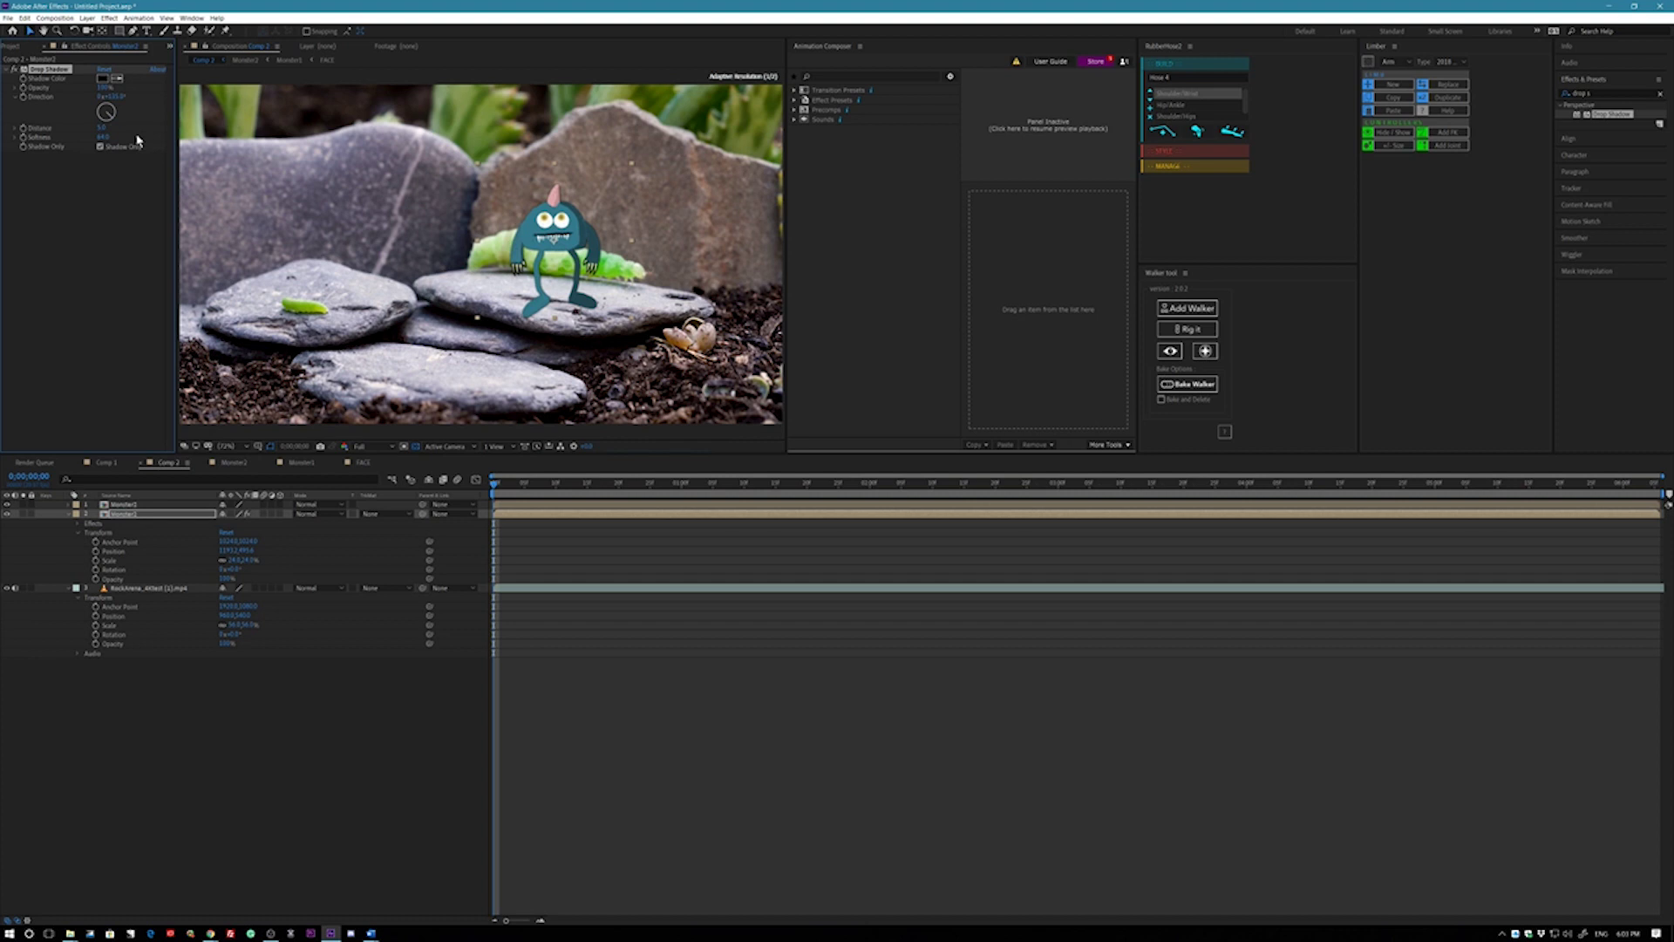
- Flip and squash the lower shadow copy vertically, and position it on the rock beneath the monster's feet
click(129, 759)
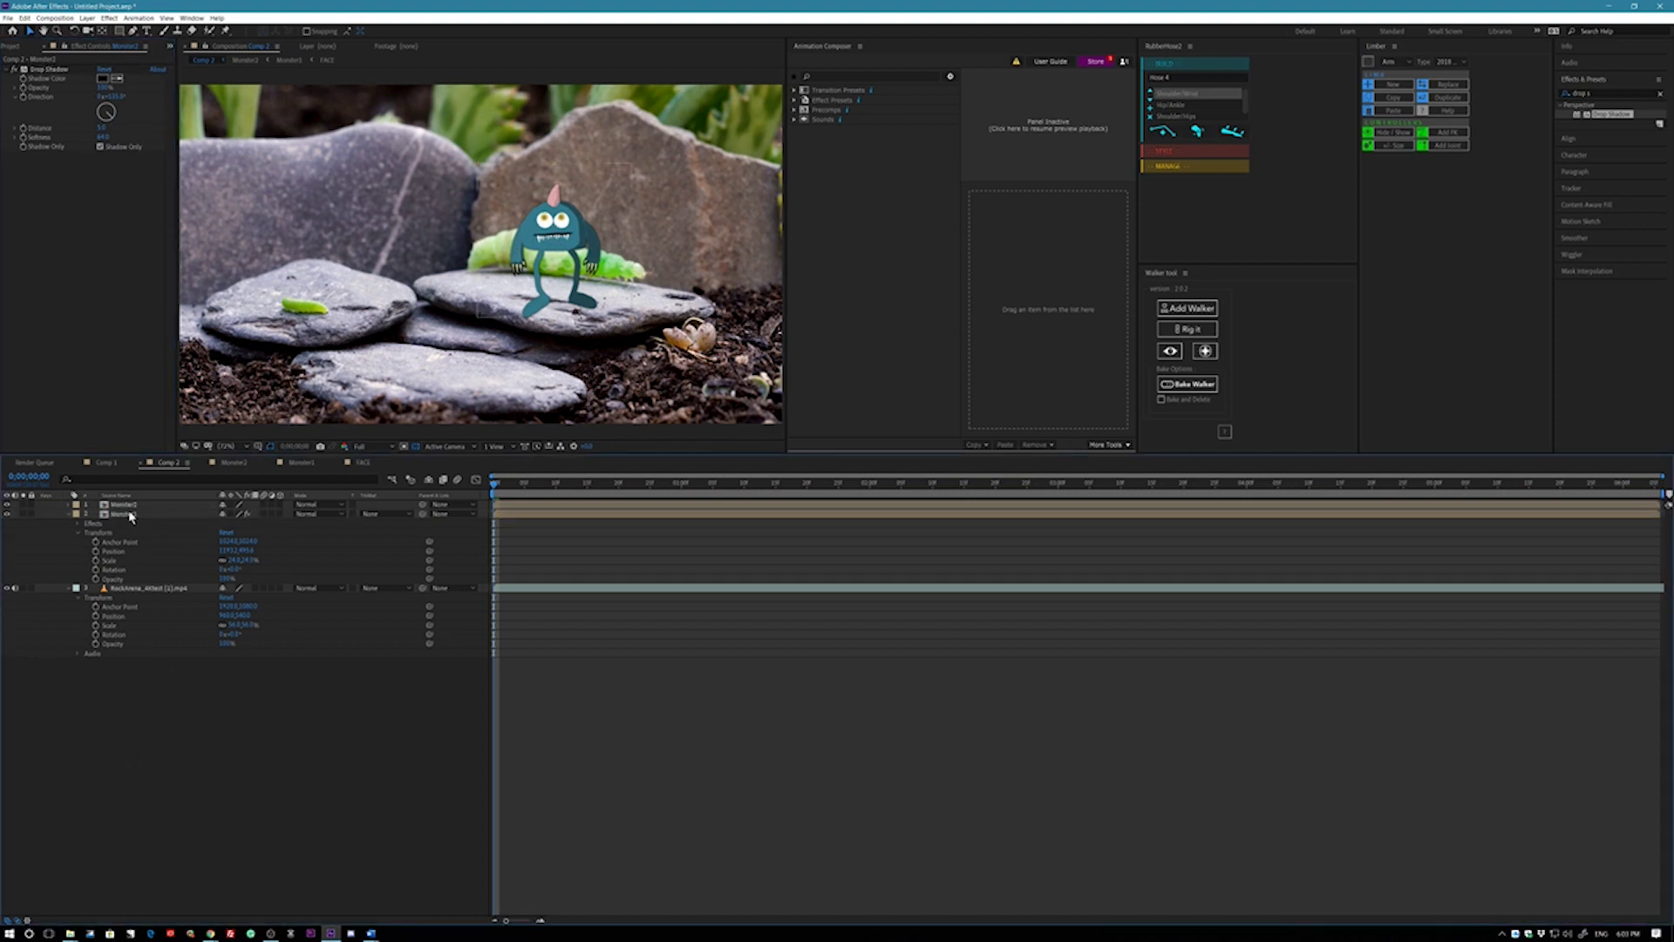
click(131, 515)
drag(558, 202, 554, 314)
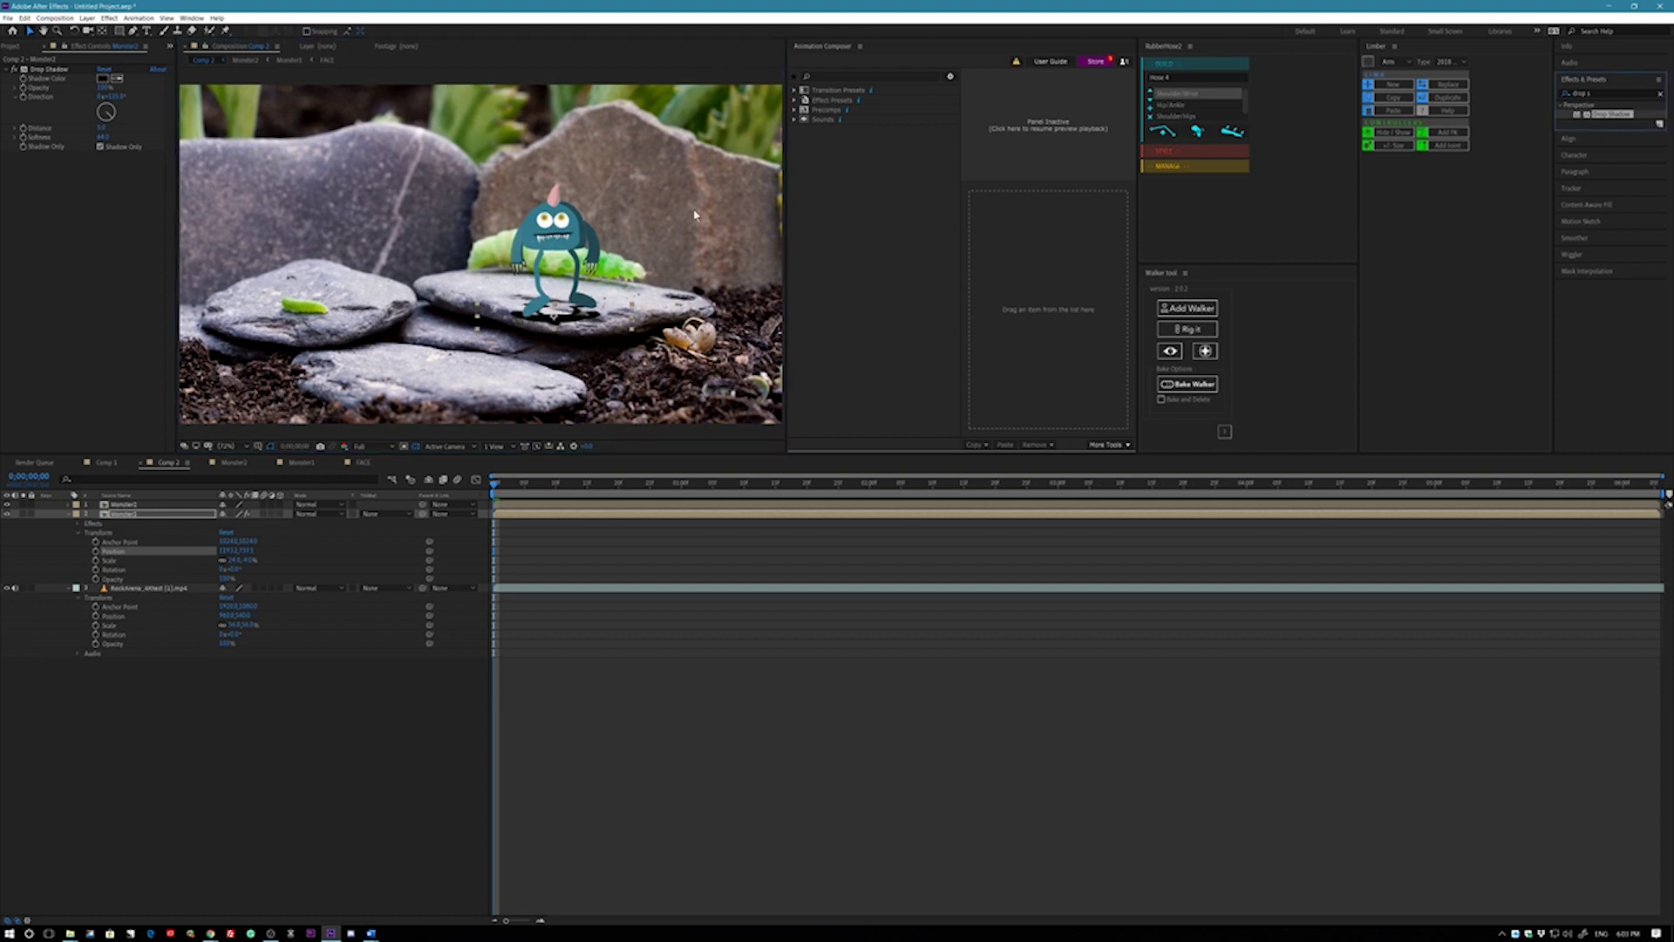
- Increase the Drop Shadow's Softness on the lower monster copy, and narrow and flatten the shadow beneath the monster's feet
drag(102, 137, 616, 270)
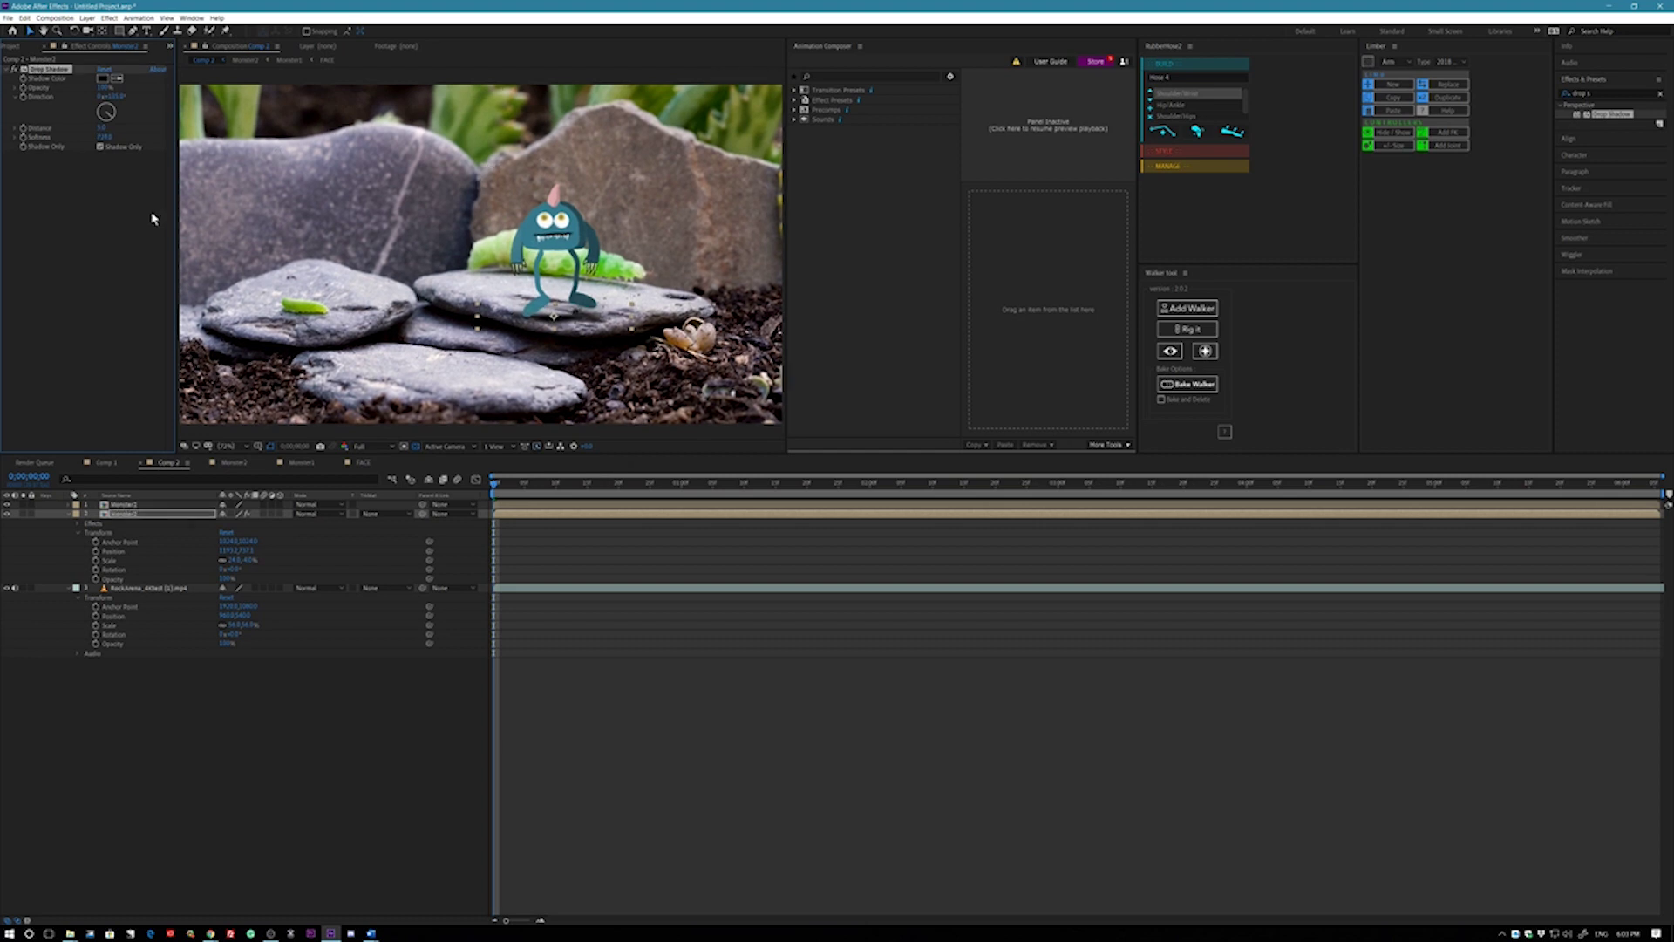
drag(251, 610, 217, 643)
key(ctrl+z)
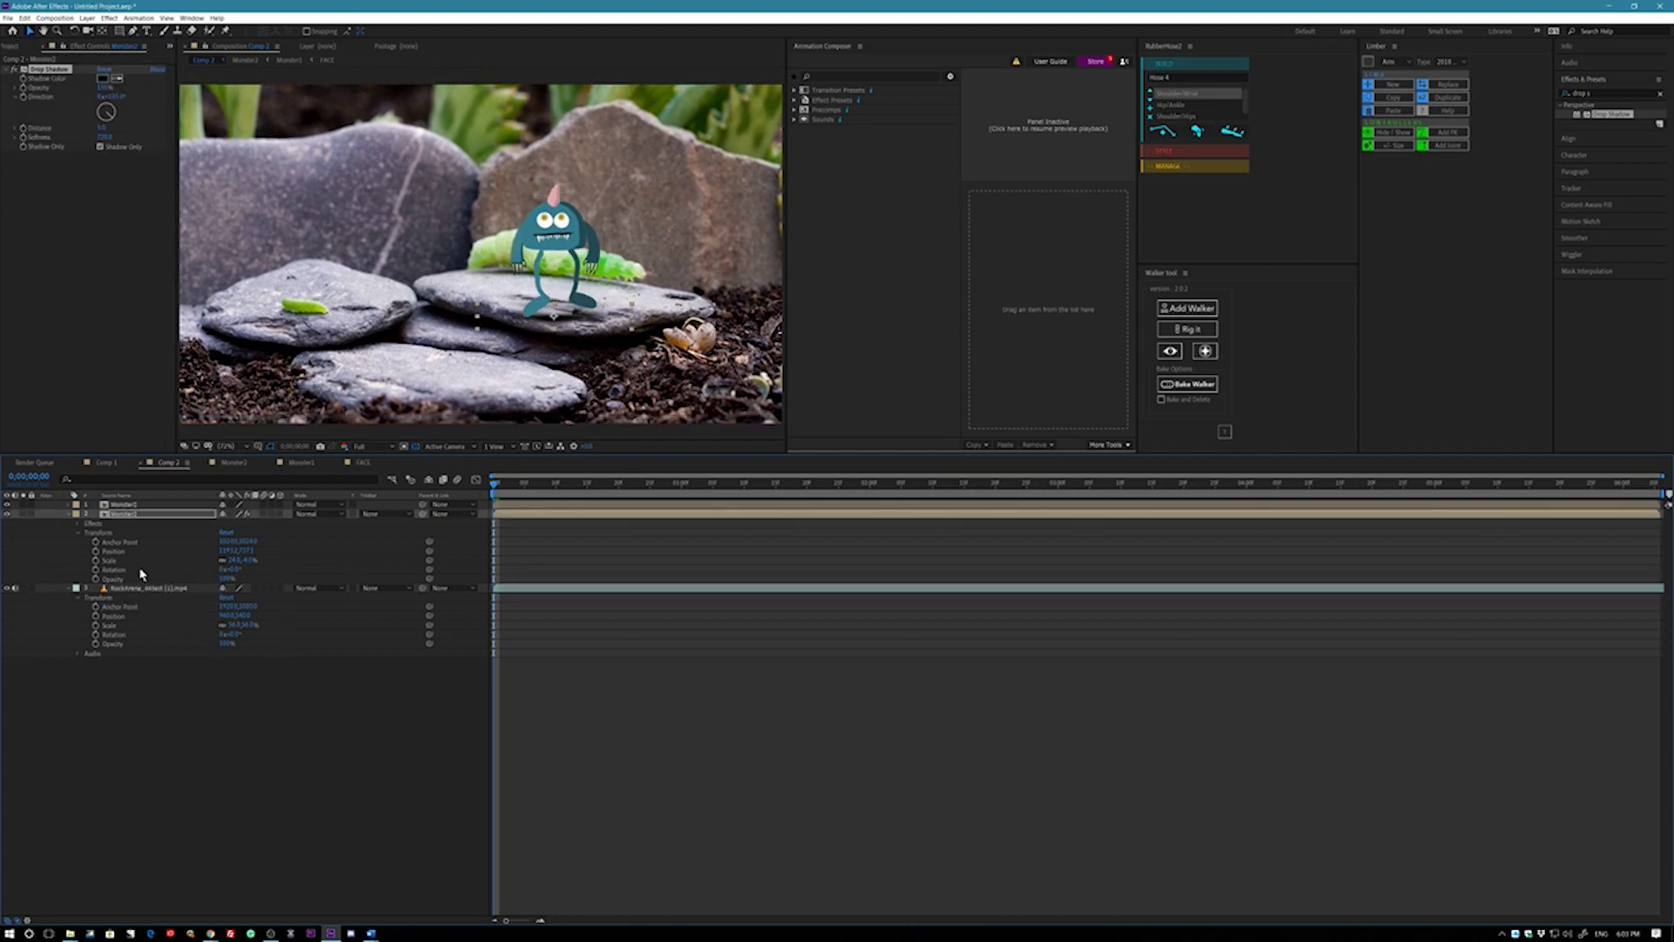
click(230, 551)
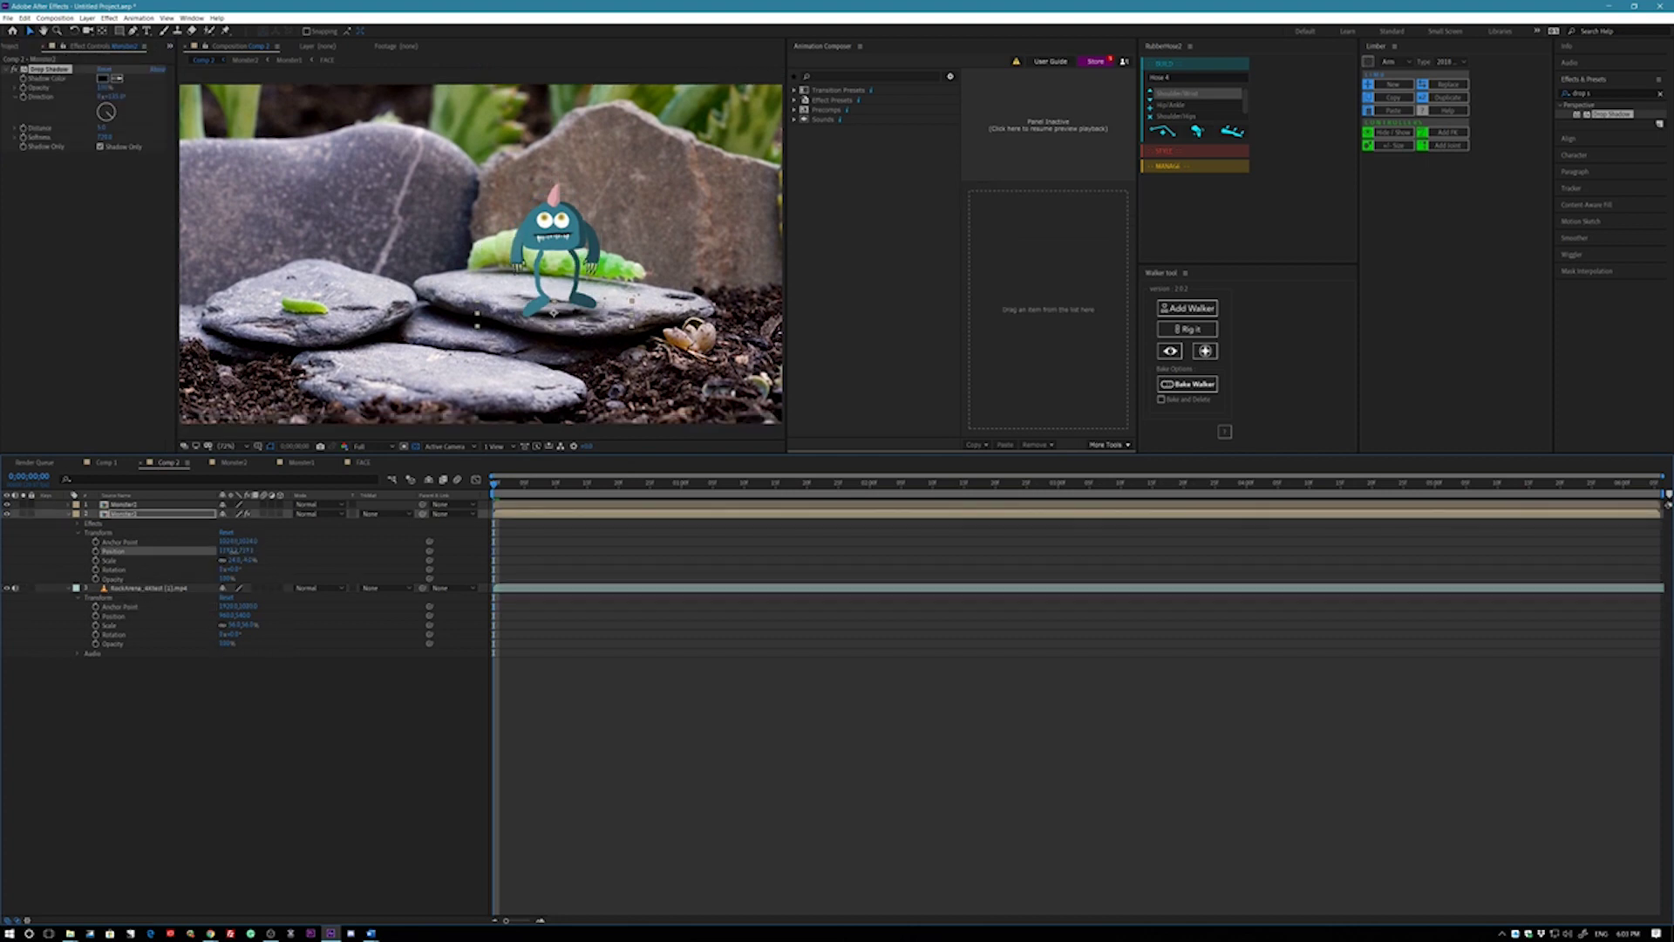
drag(230, 551, 235, 551)
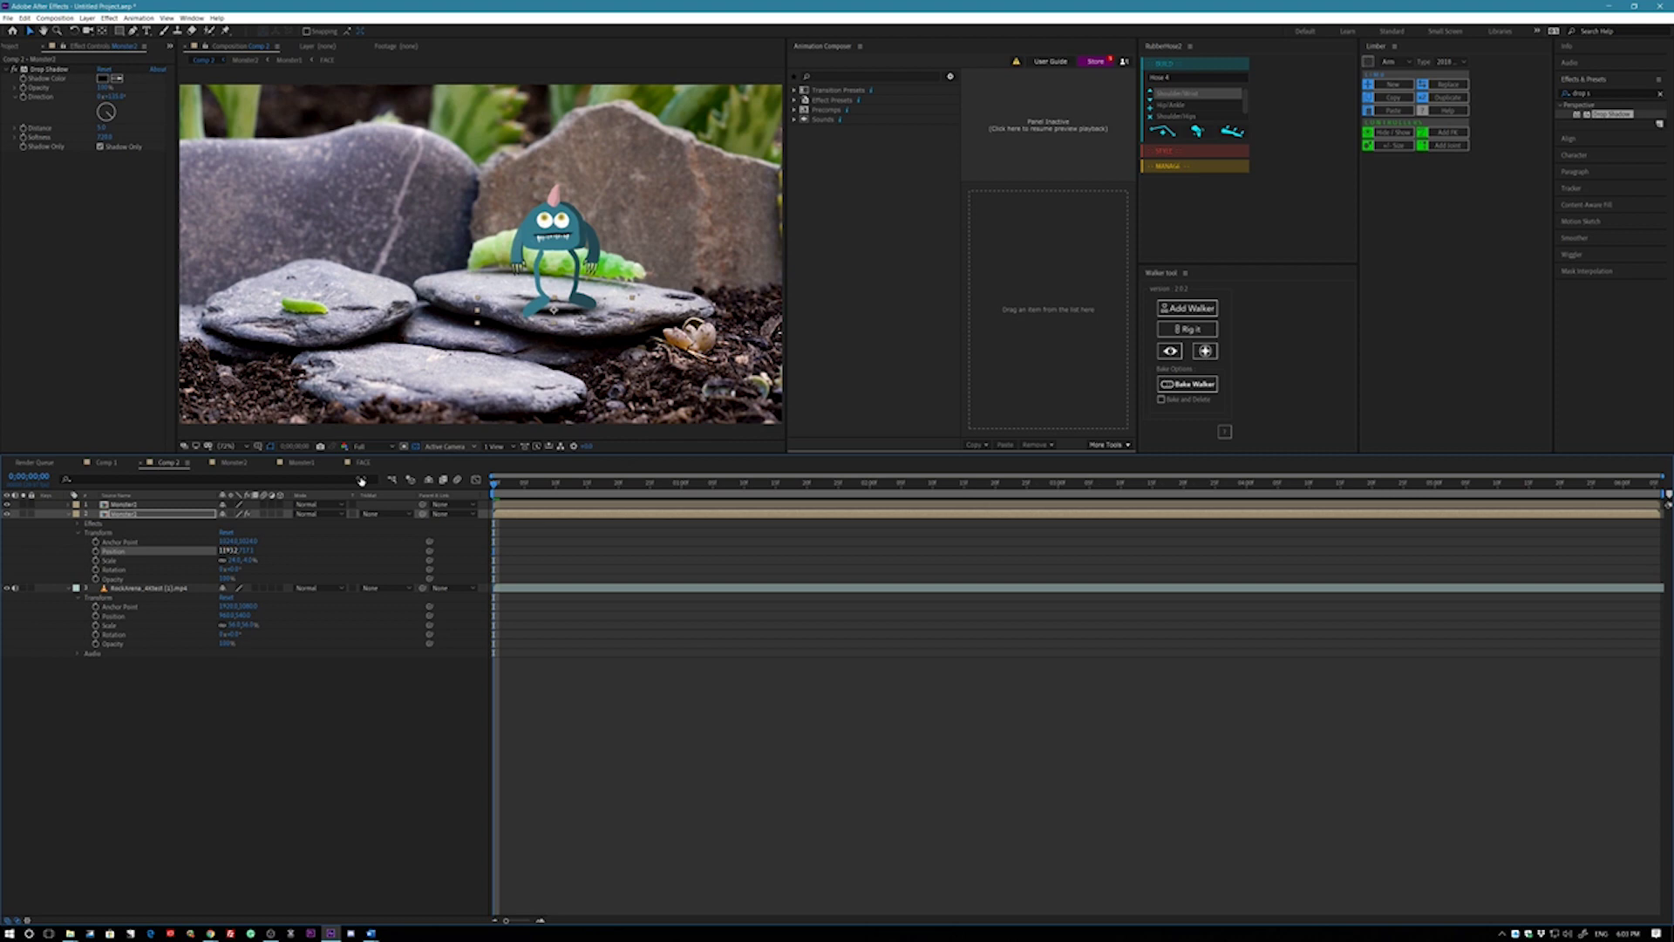
click(480, 298)
drag(479, 299, 563, 310)
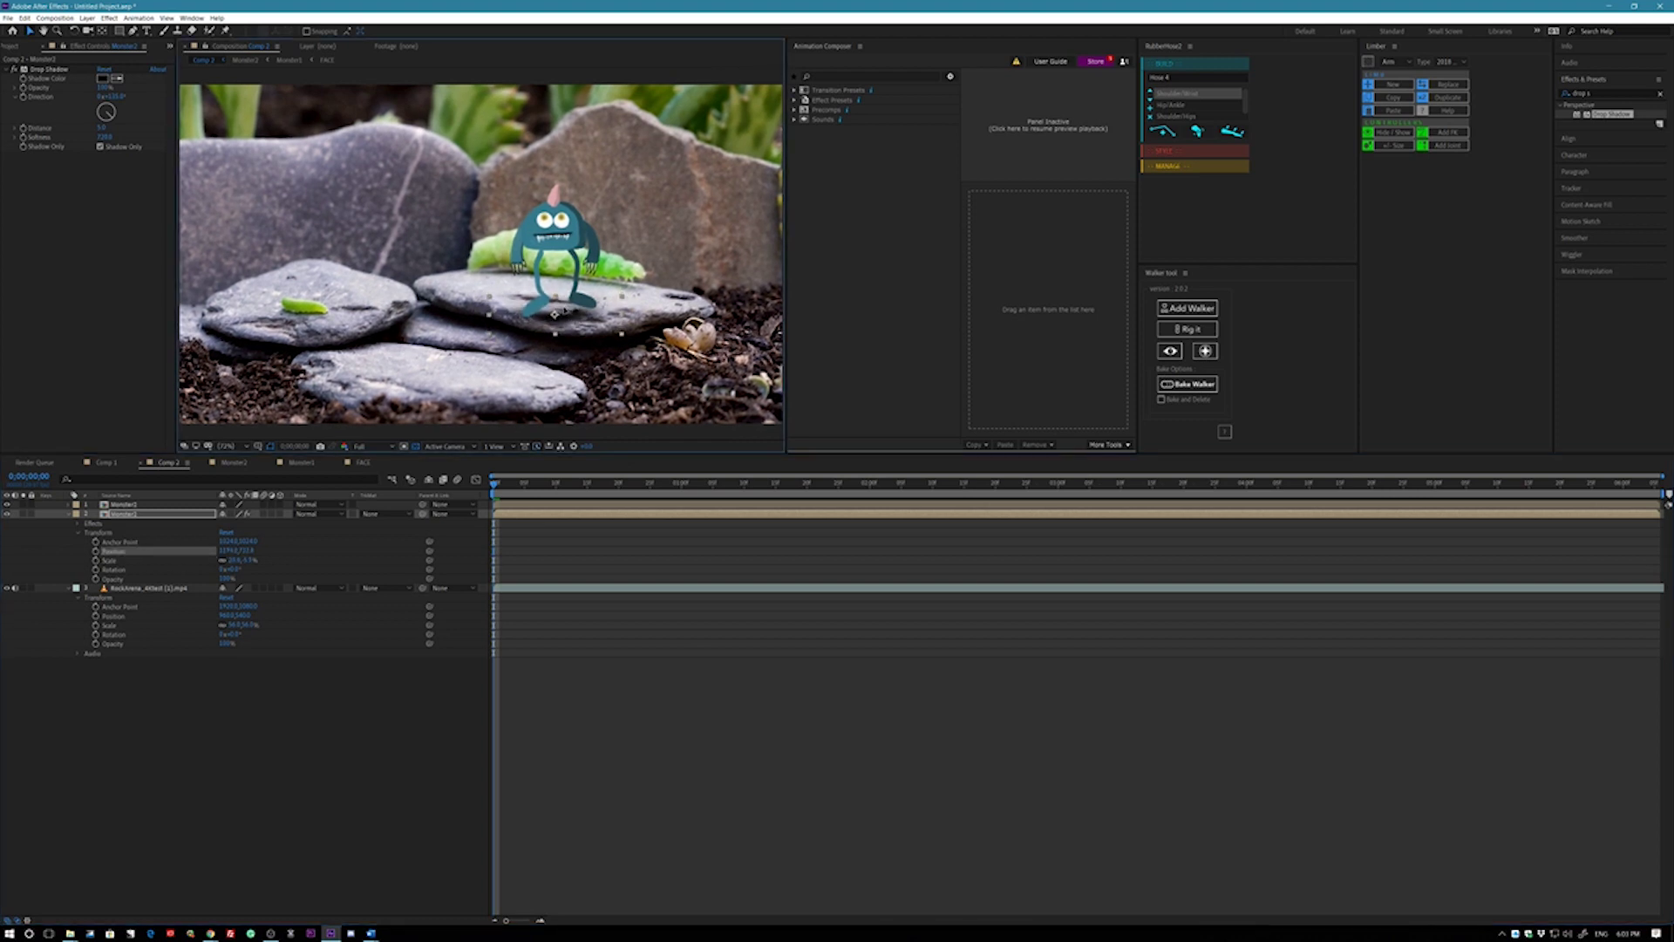
- Sample the Drop Shadow's color from the footage, picking the dark gap beneath the monster's rock
click(125, 73)
click(463, 323)
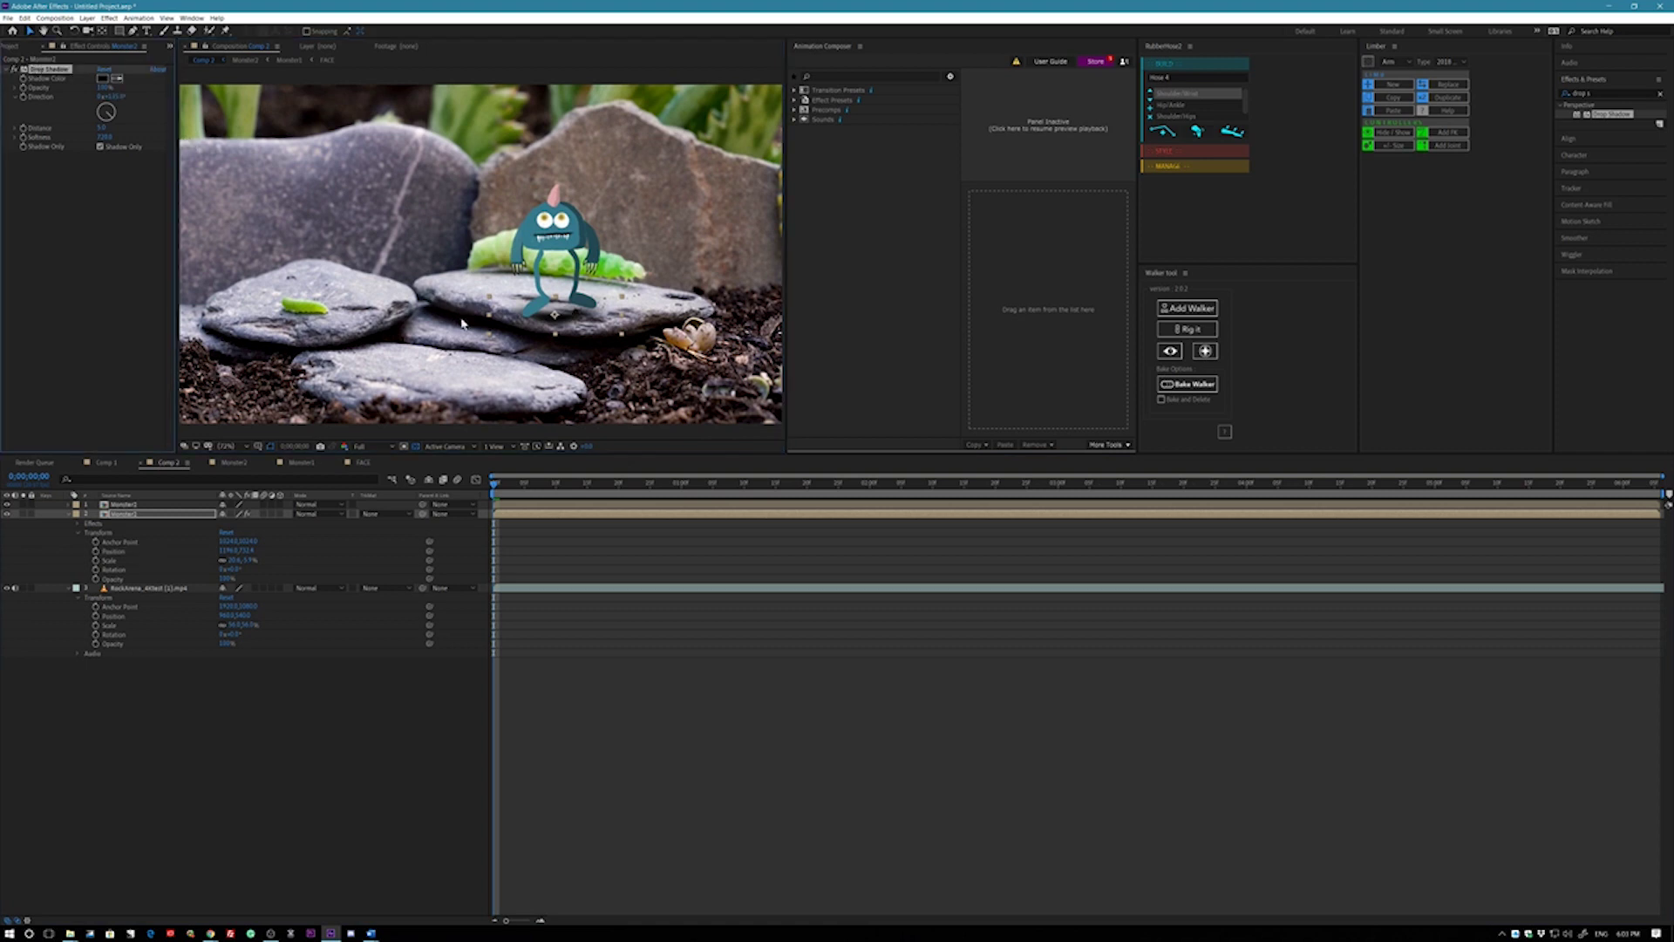
click(115, 81)
click(448, 321)
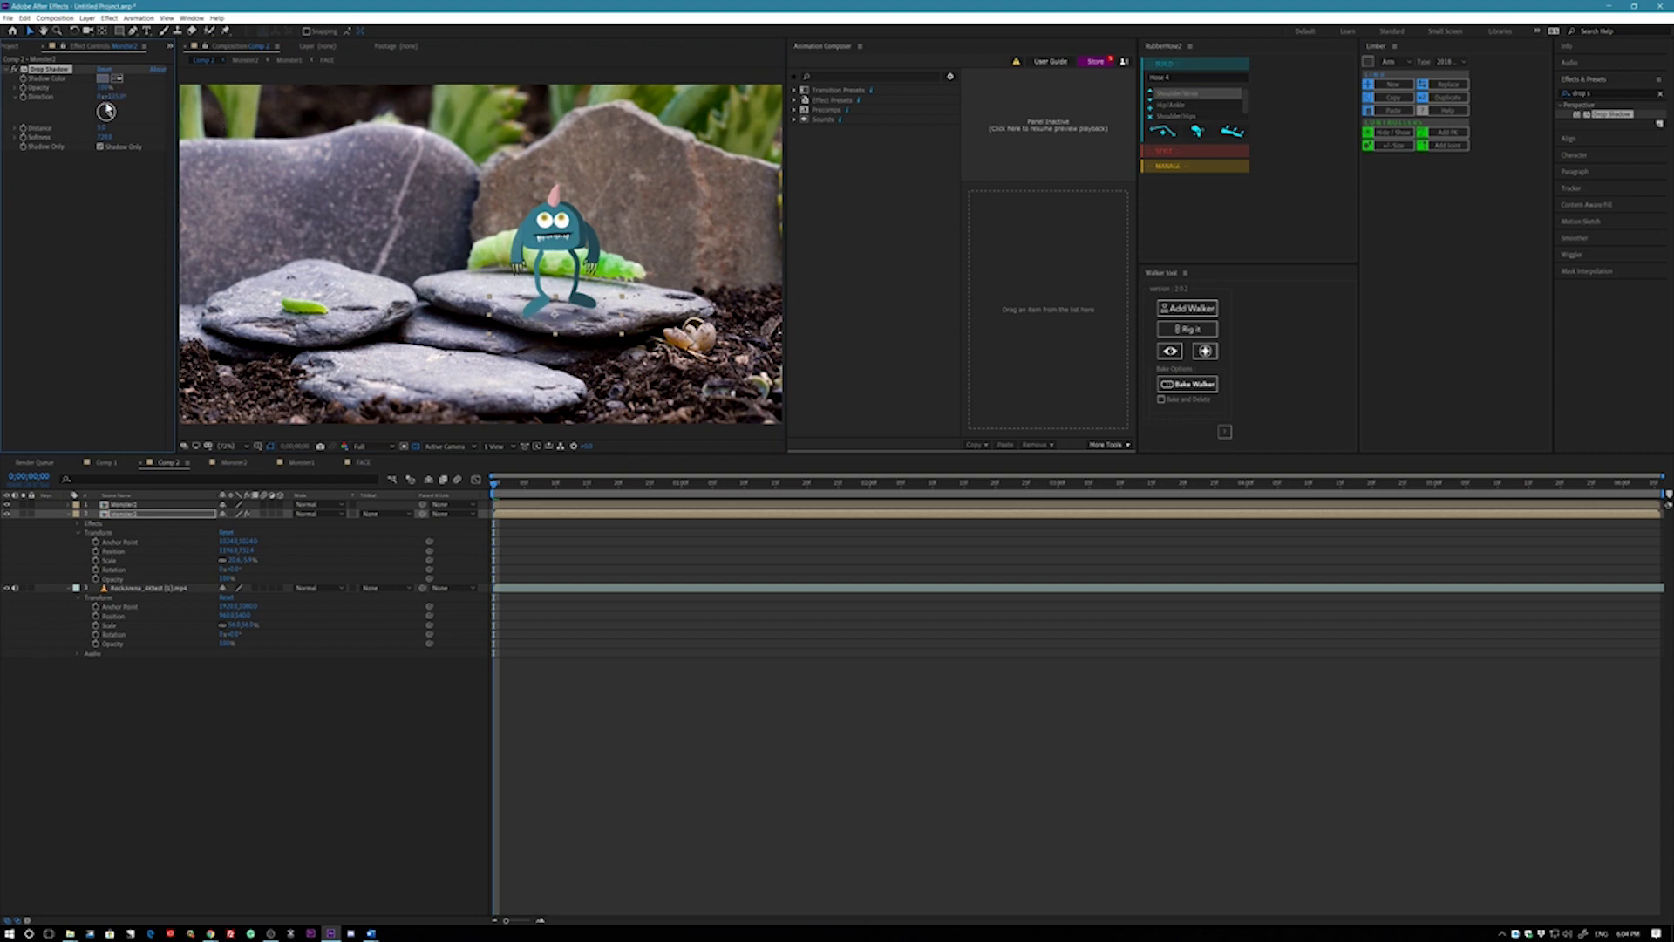
click(116, 80)
click(556, 344)
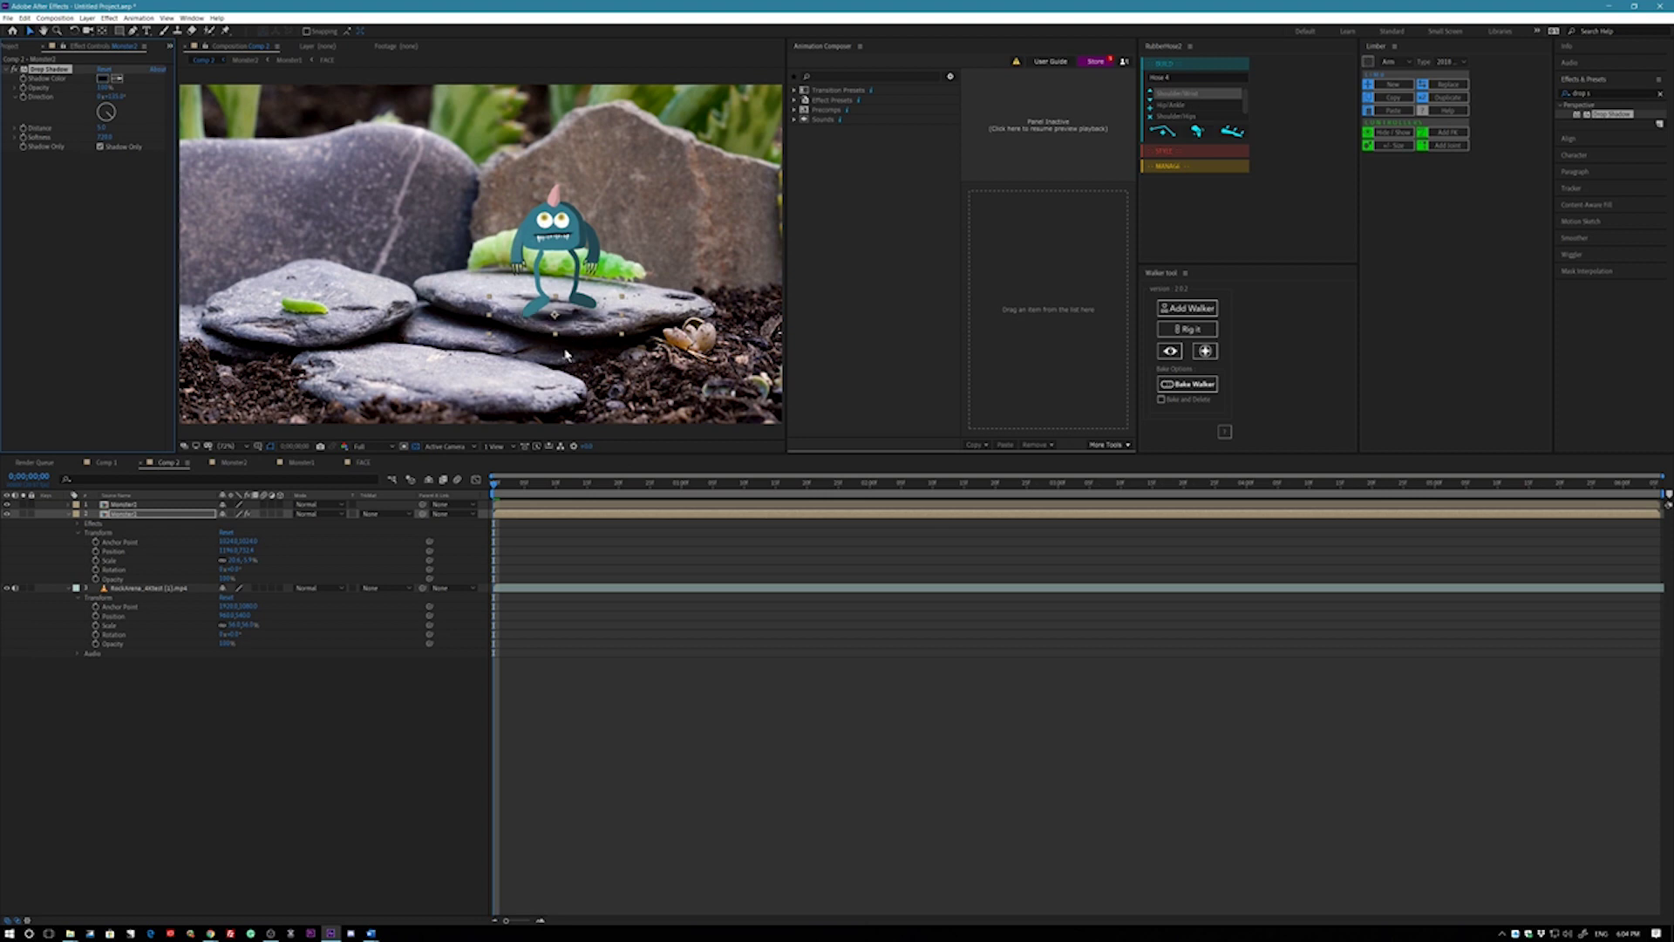
- Move the lower shadow copy up to the monster's feet and widen it across the rock
click(343, 758)
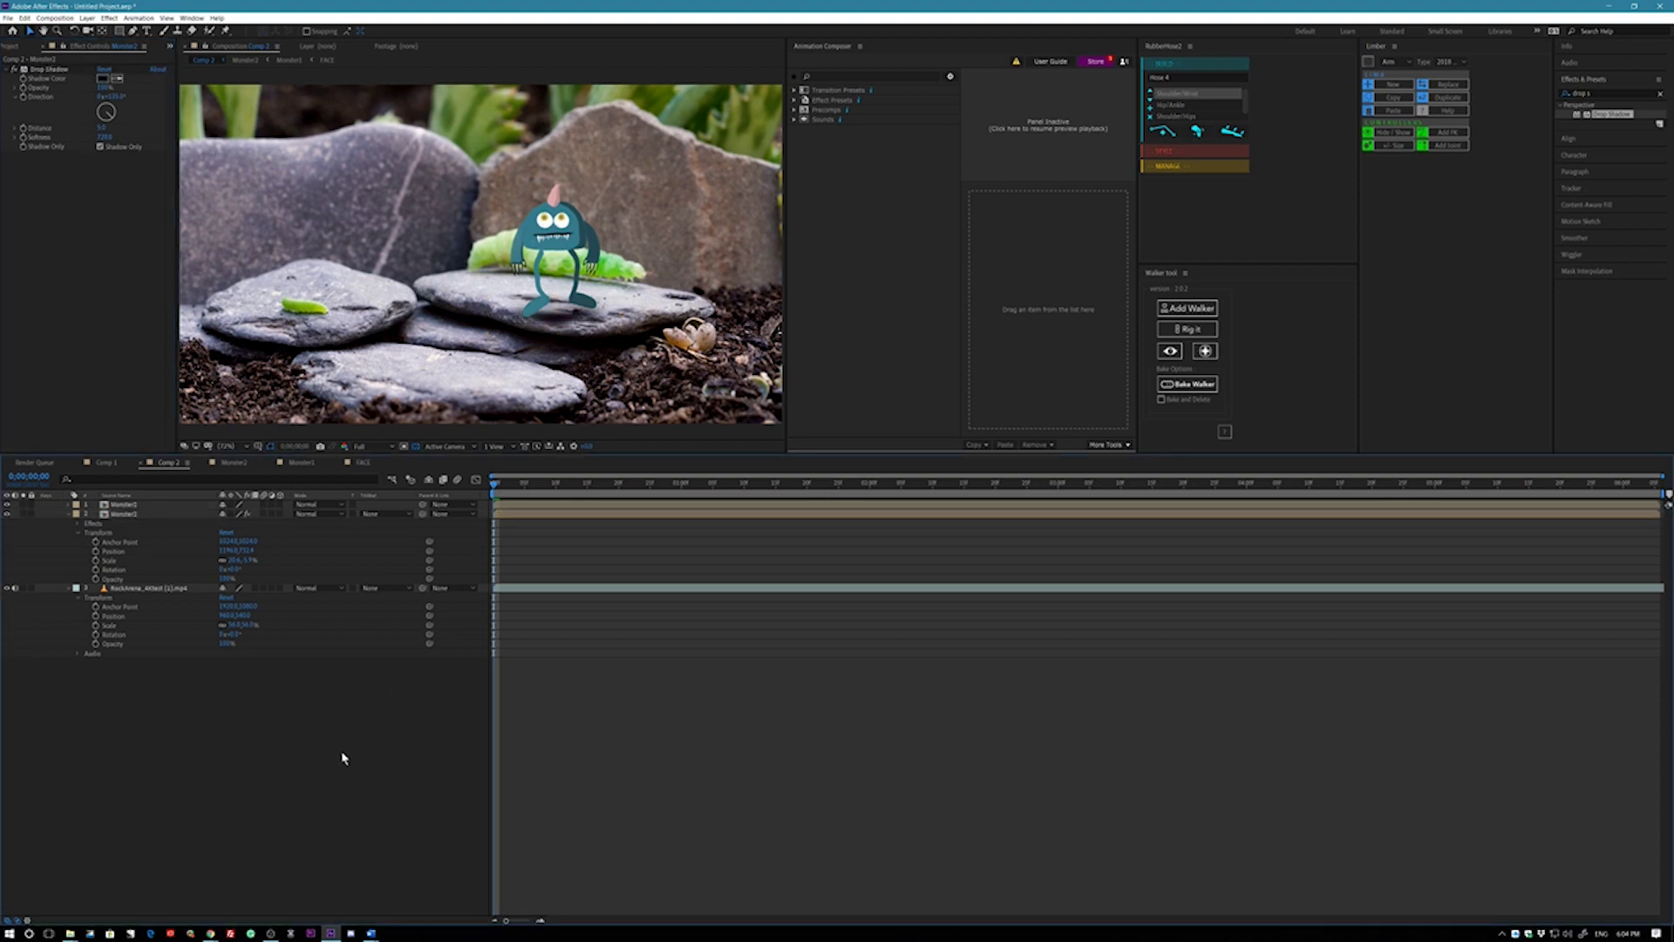
click(140, 514)
mouse_move(555, 307)
mouse_down()
mouse_move(656, 315)
mouse_move(563, 314)
mouse_move(567, 299)
mouse_up()
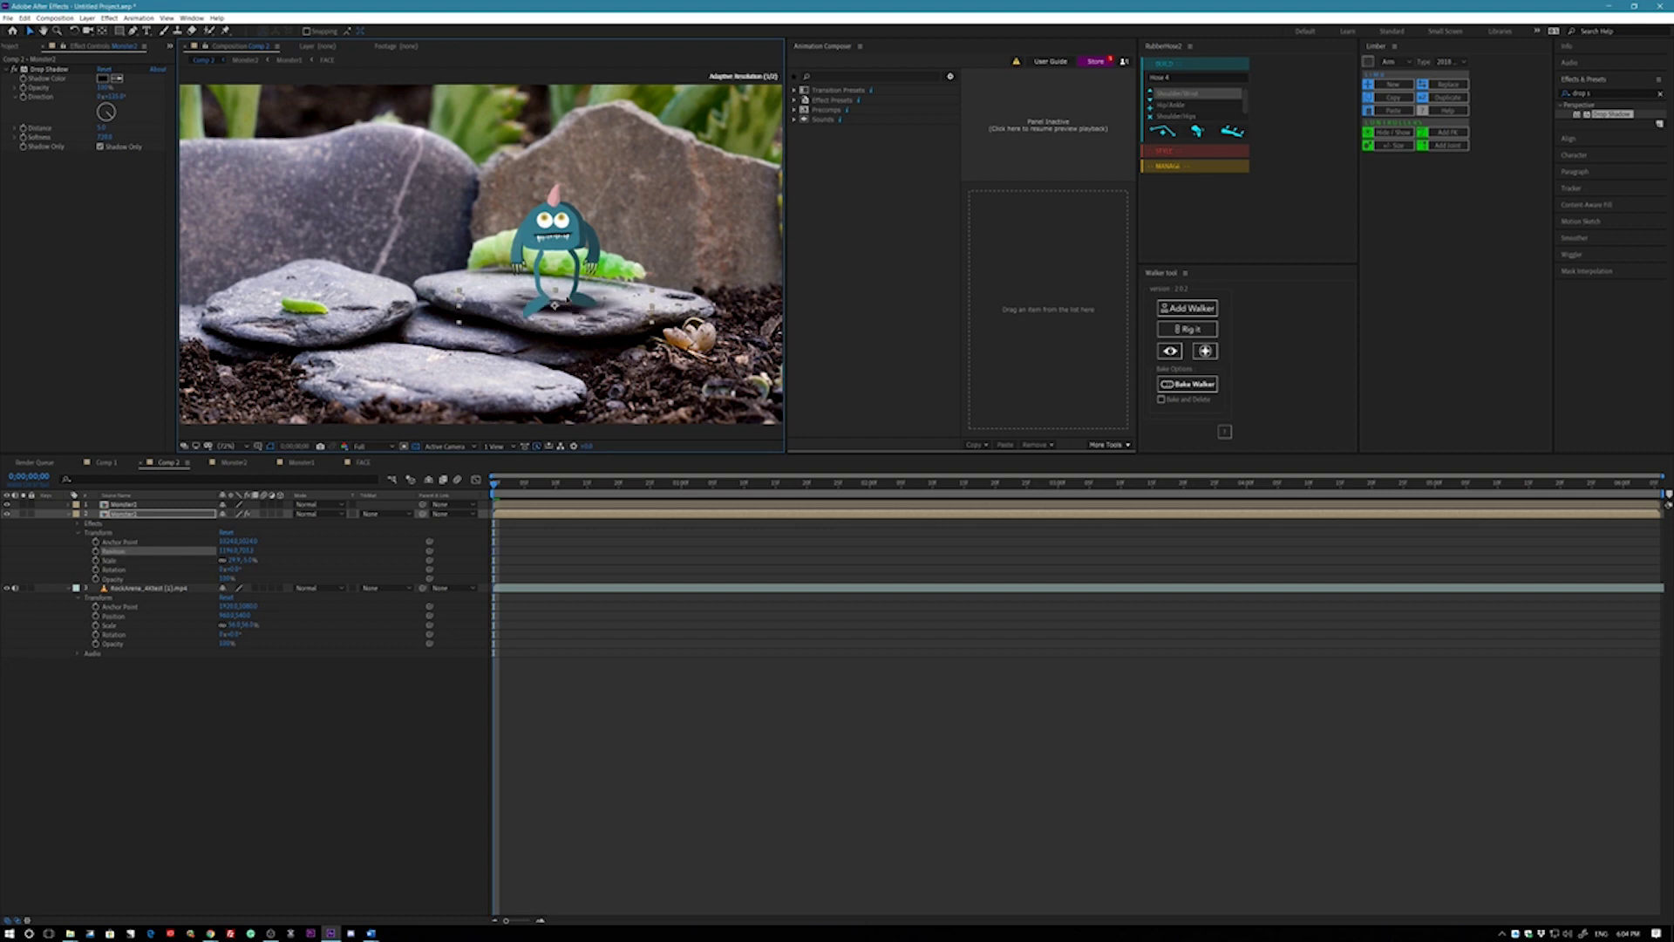
click(541, 829)
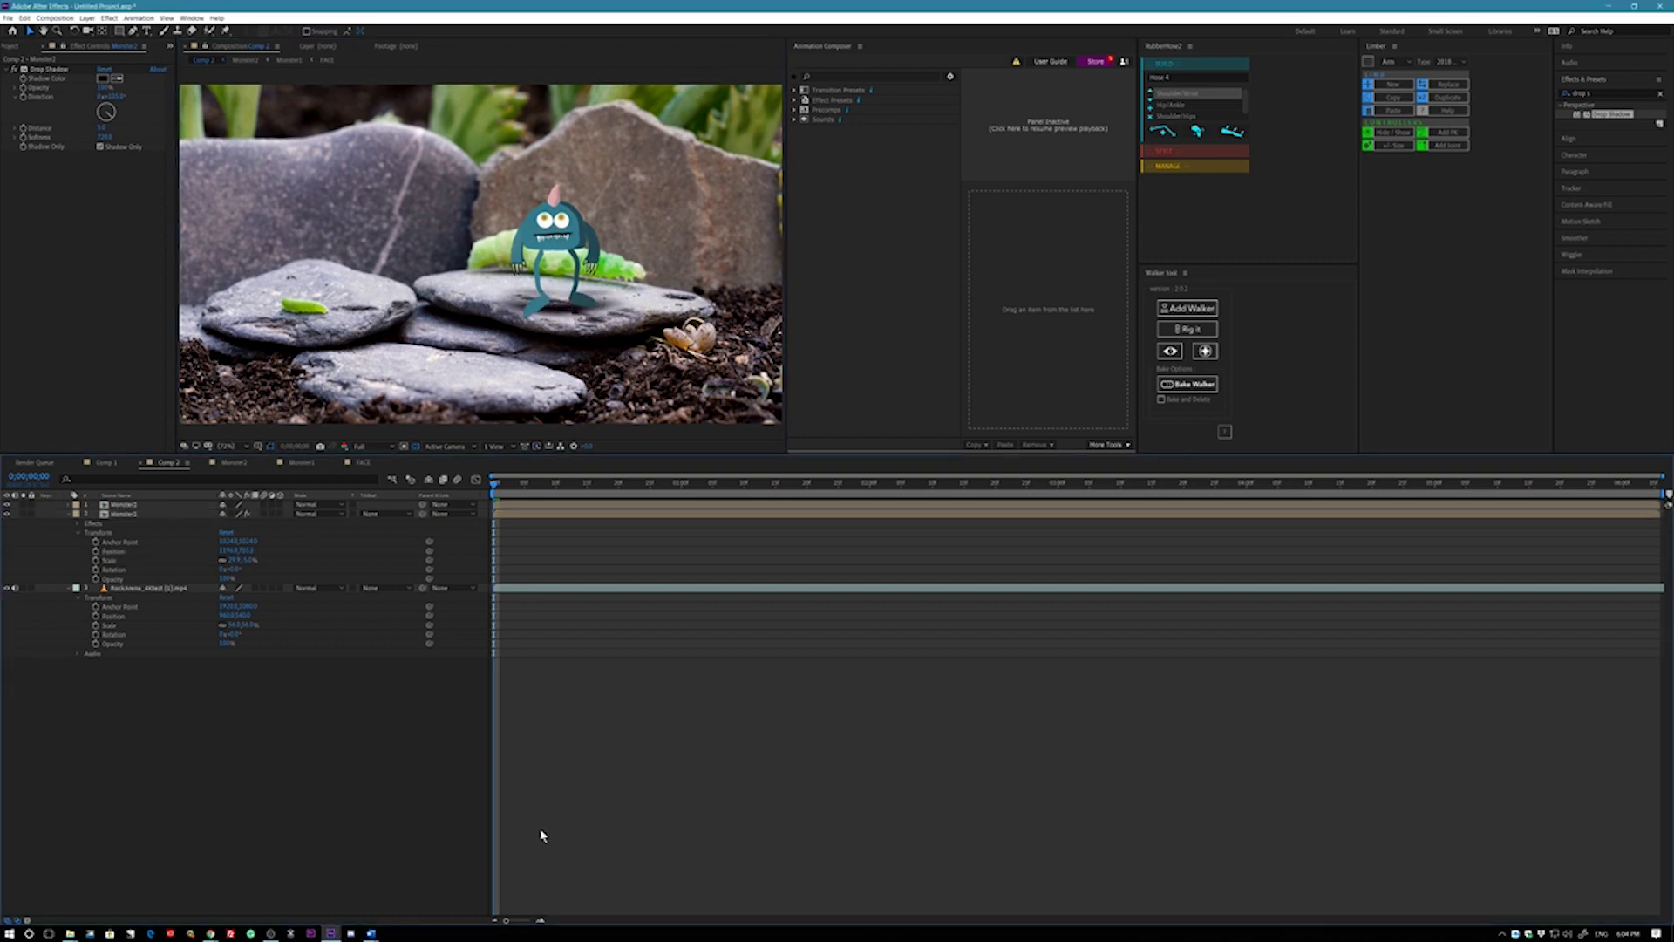
- Preview the start of the composite and mute the rock footage layer's audio
key(space)
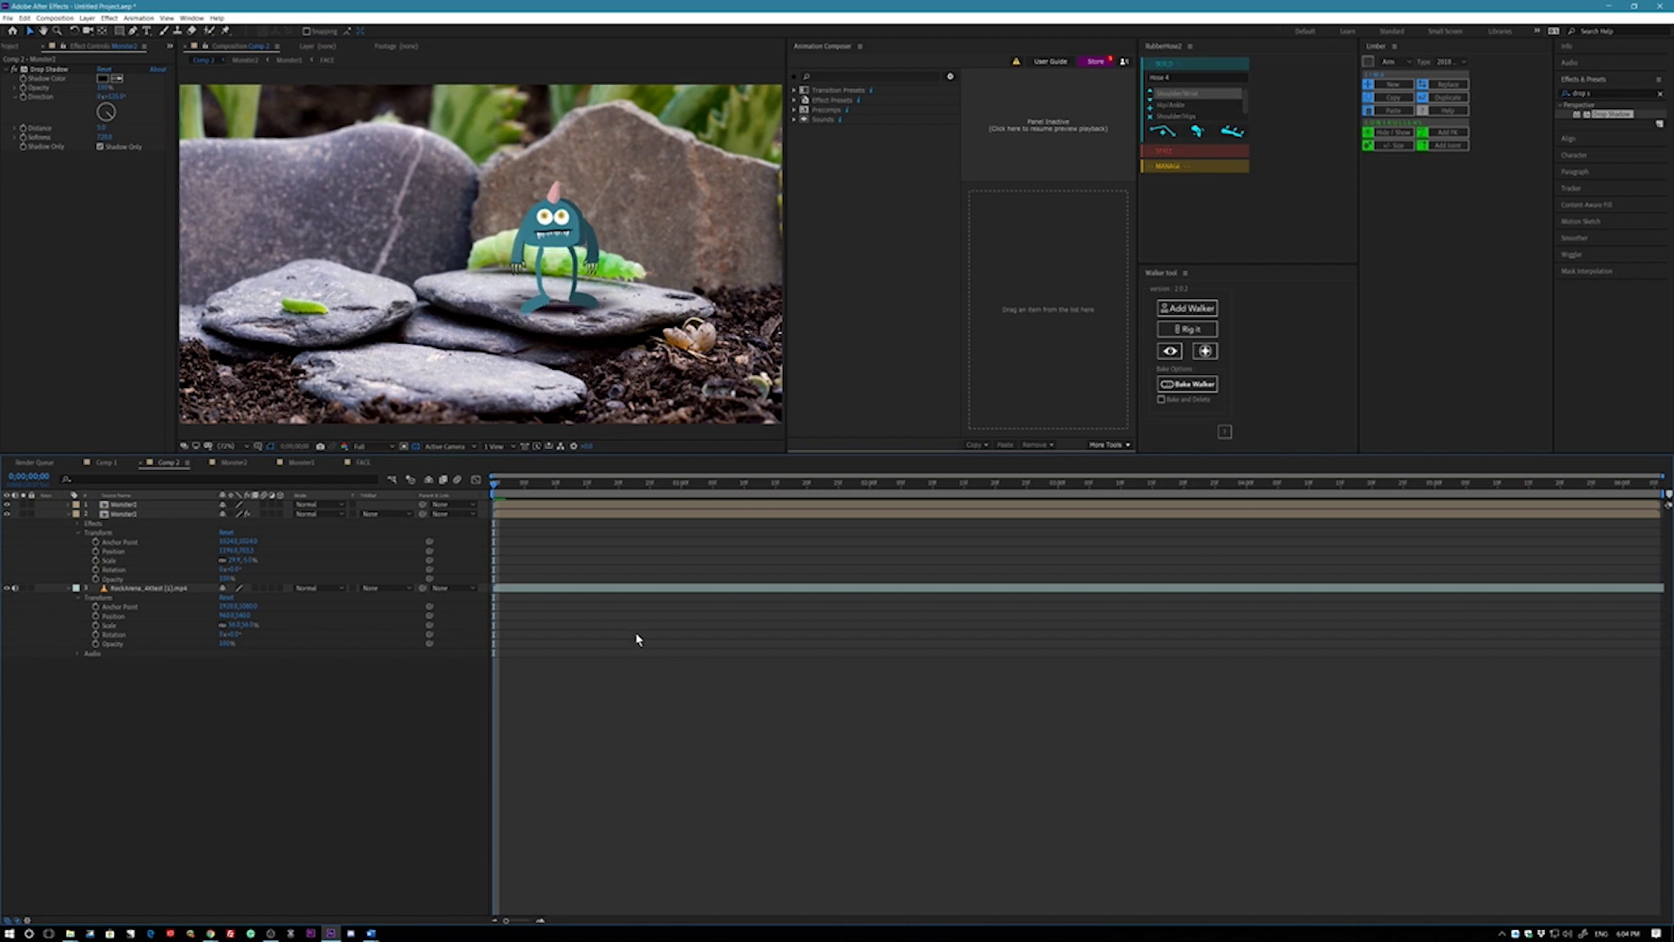
key(space)
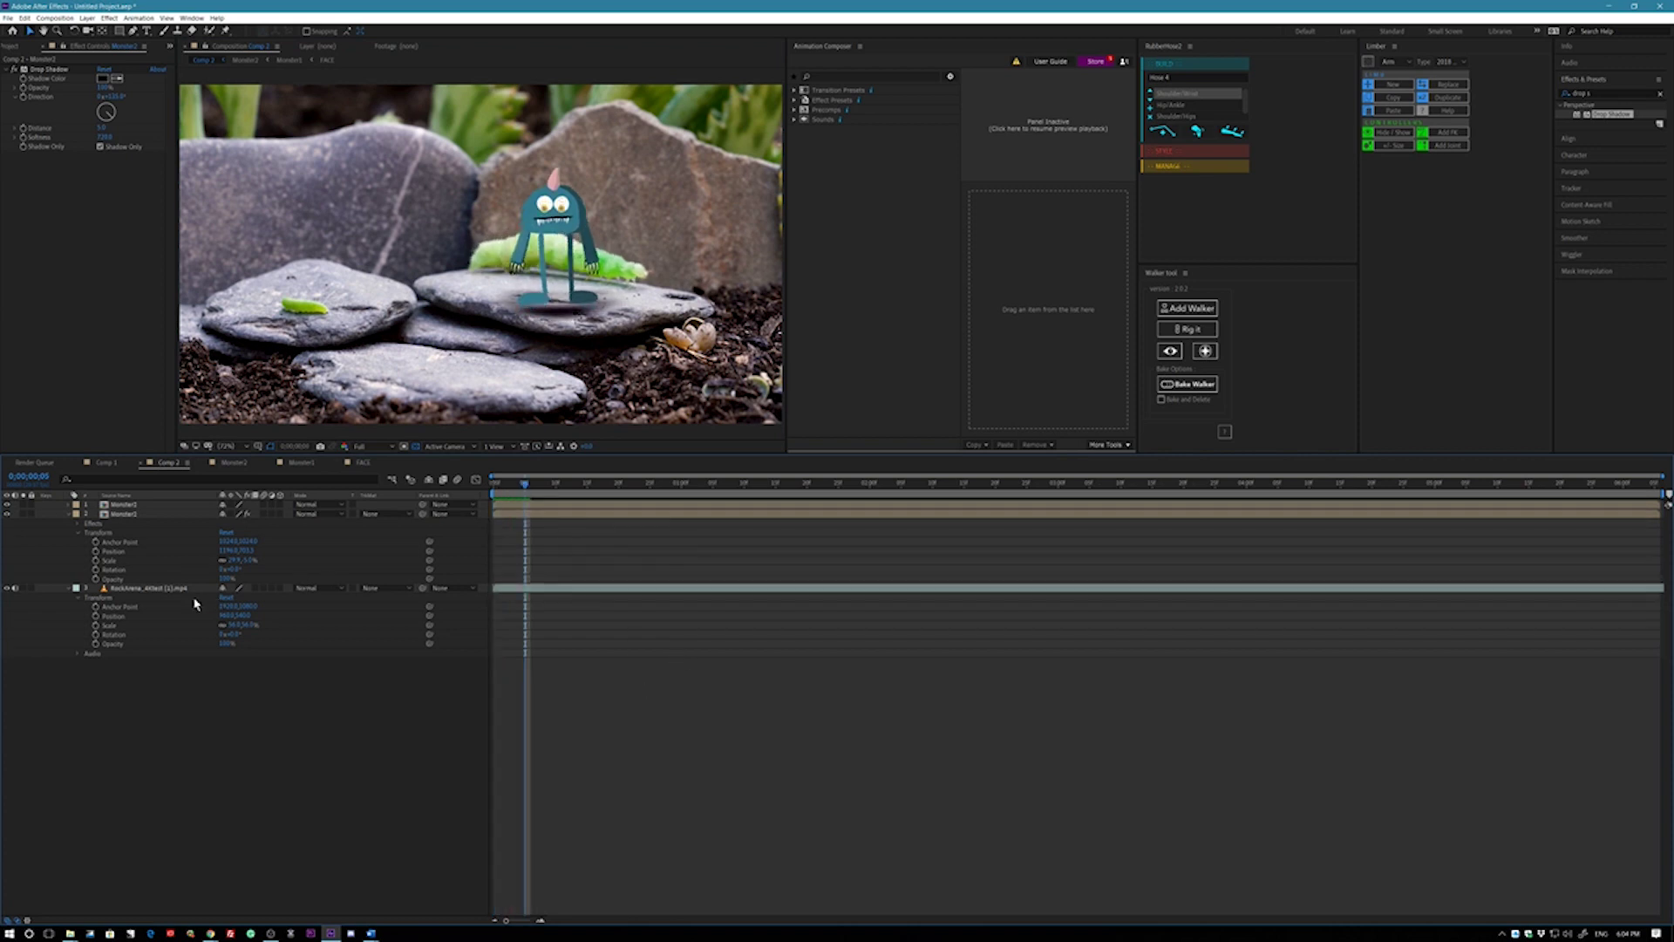
click(15, 588)
- Move the upper monster layer down slightly toward its shadow and preview the animation
click(503, 242)
drag(567, 233, 567, 240)
key(space)
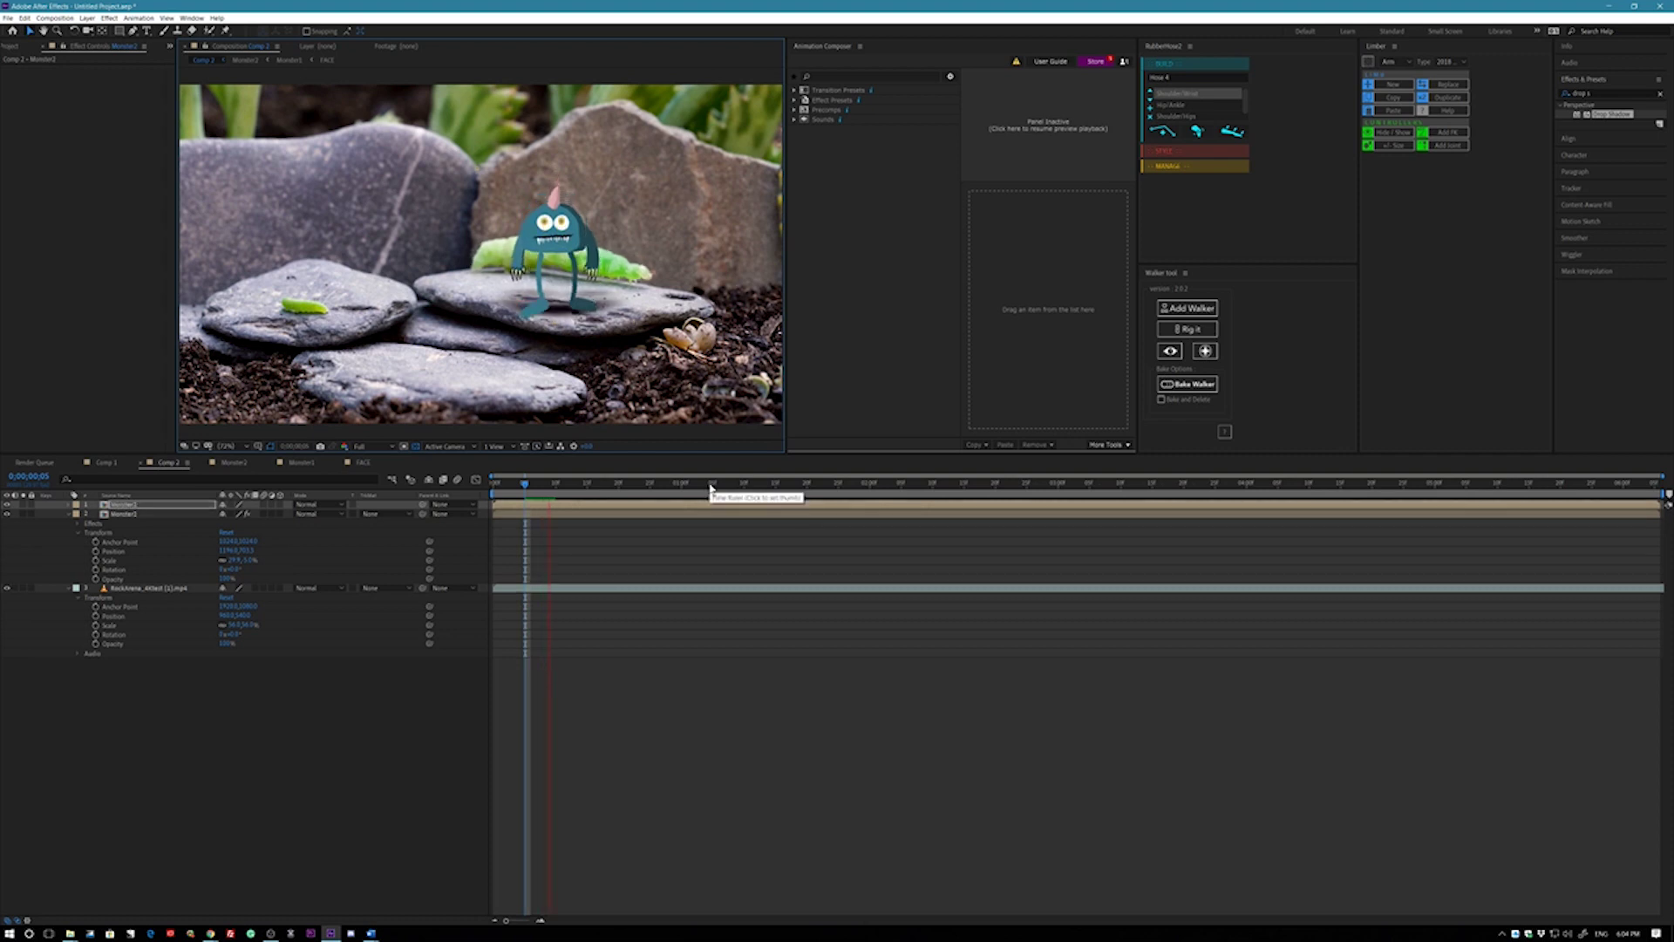